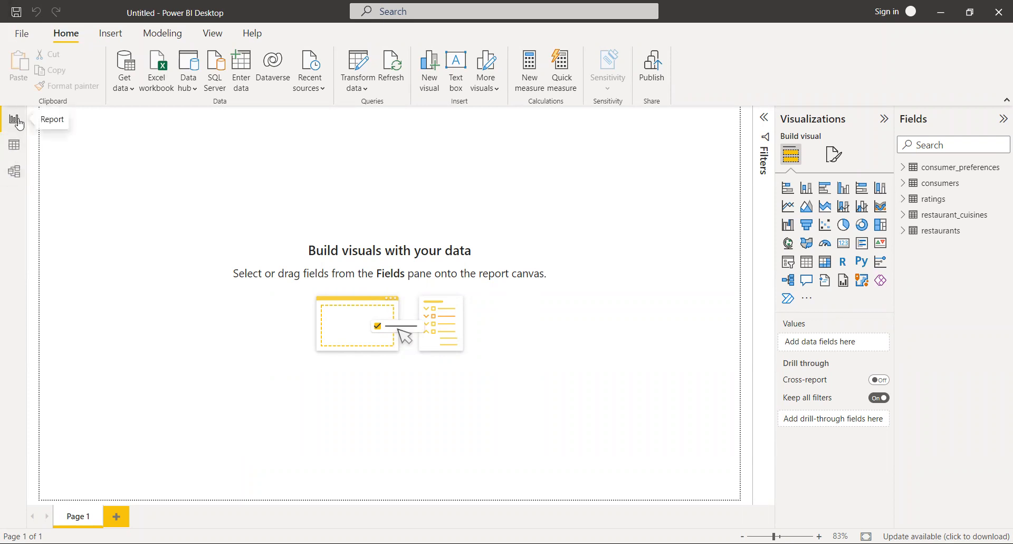
# Examine the imported consumers and ratings tables and the model's table relationships, and return to the report canvas.
pyautogui.click(19, 123)
pyautogui.click(16, 150)
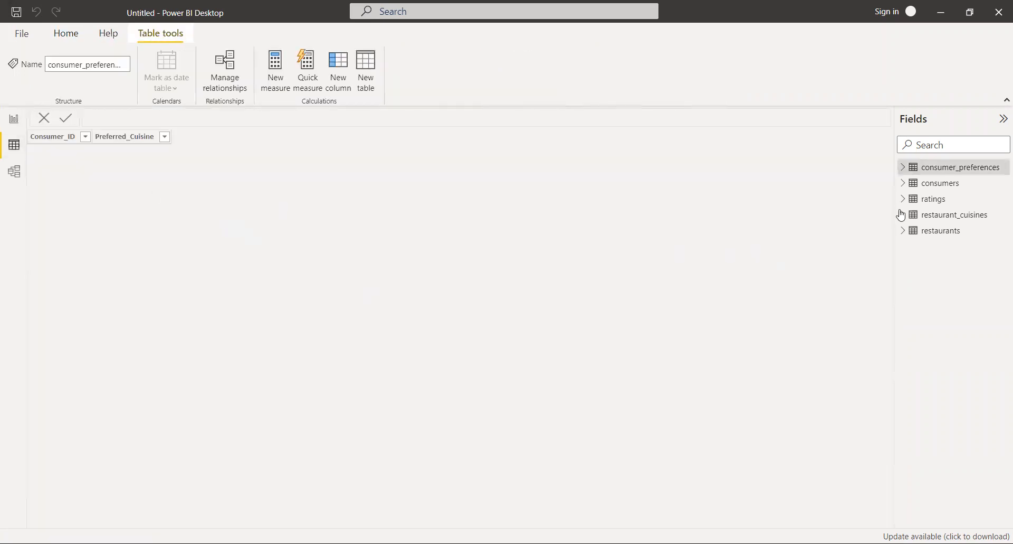
pyautogui.click(939, 185)
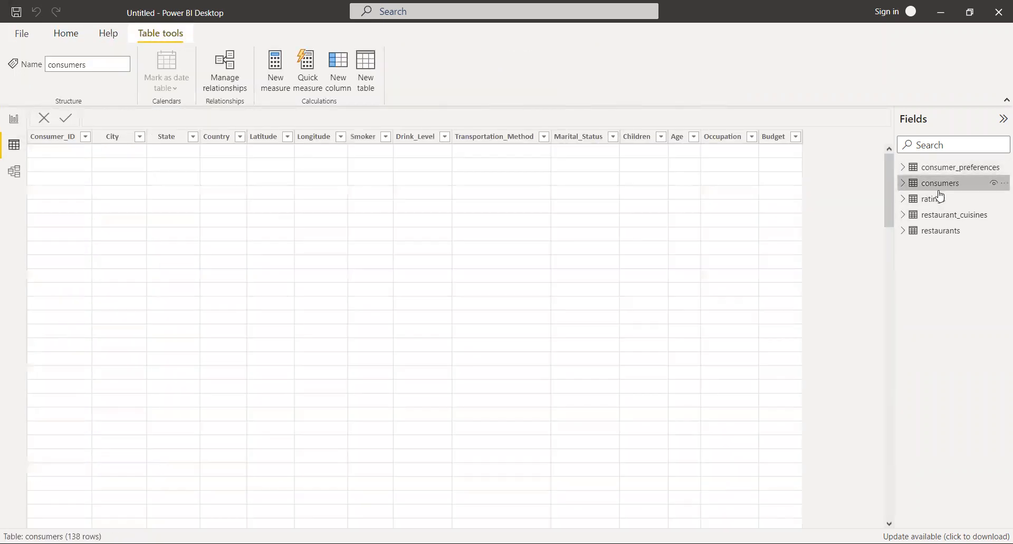
pyautogui.click(934, 199)
pyautogui.click(14, 177)
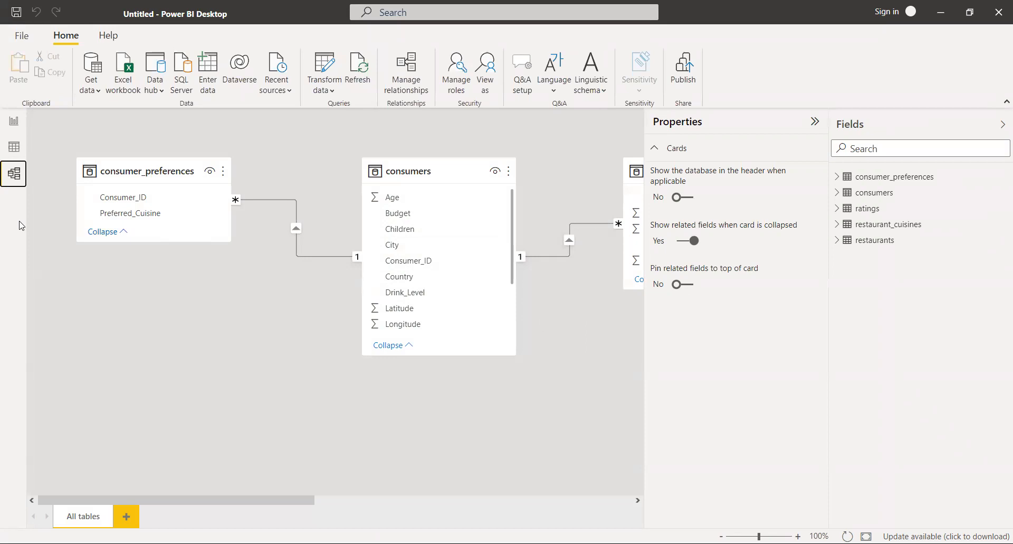
pyautogui.click(14, 123)
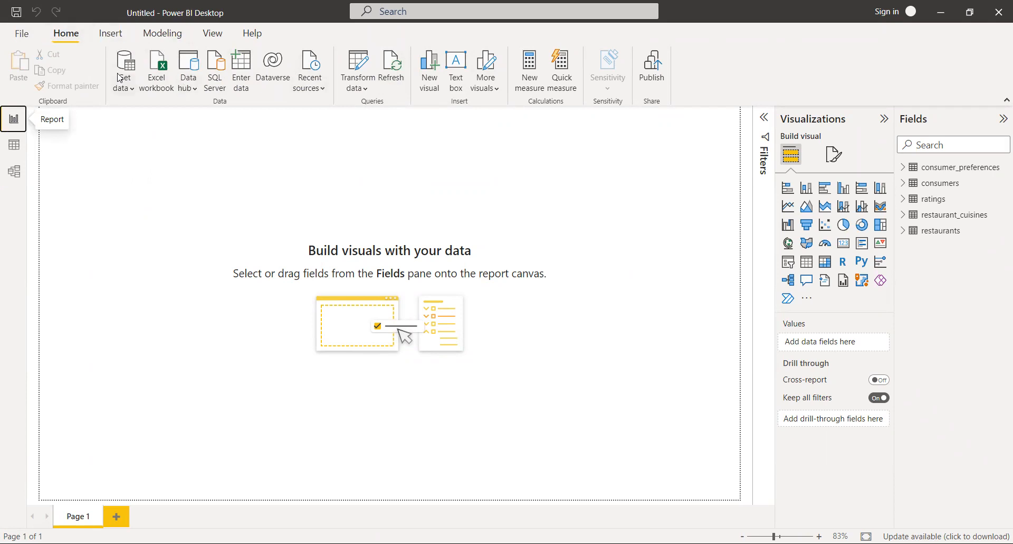
# Look through the available insert, modeling, view and help commands, briefly showing the Bookmarks and Selection panes.
pyautogui.click(109, 33)
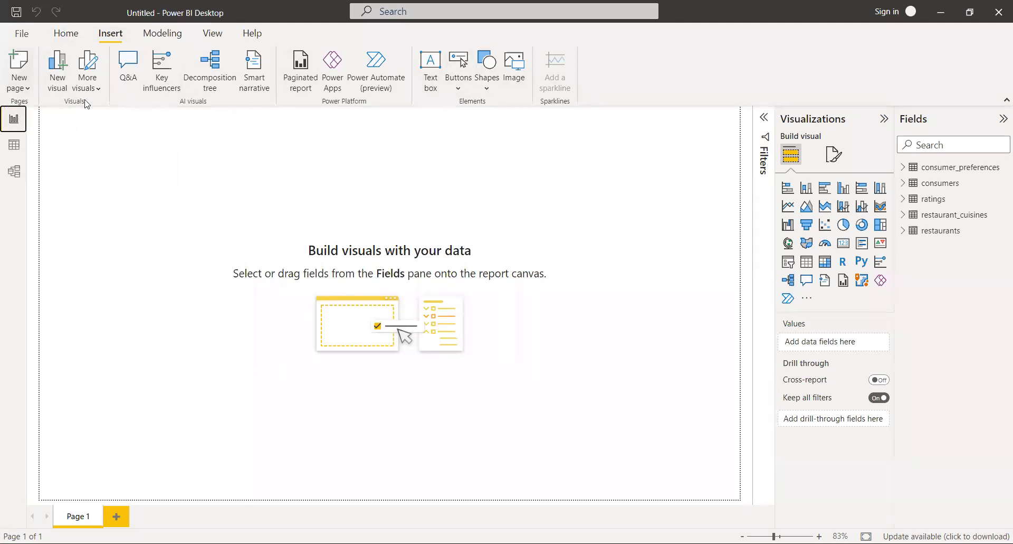
pyautogui.click(164, 34)
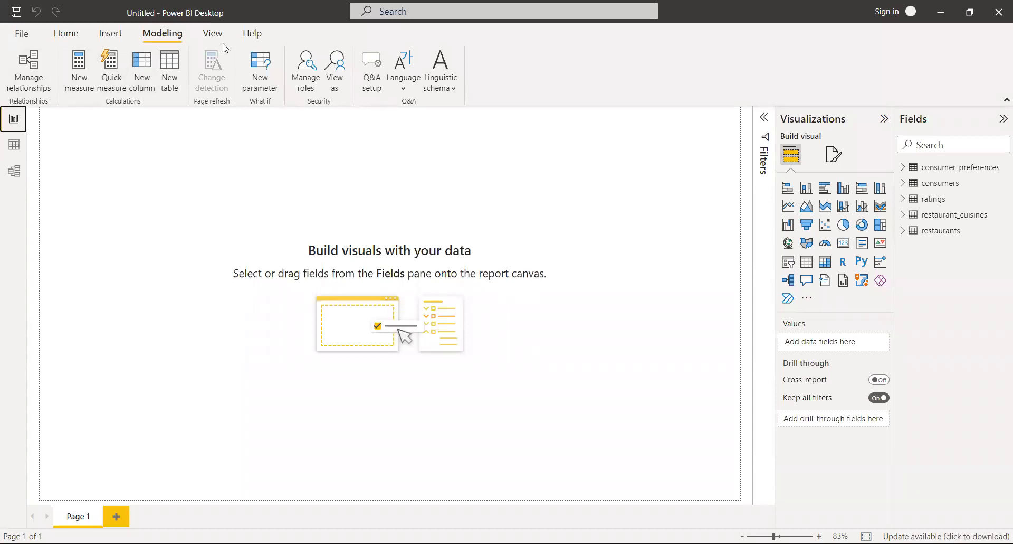
pyautogui.click(209, 37)
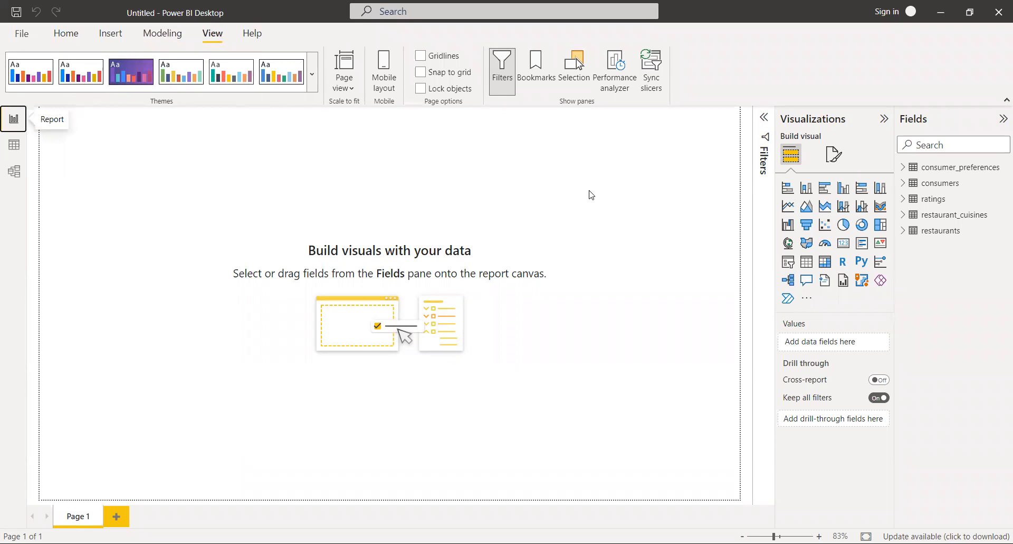
pyautogui.click(536, 78)
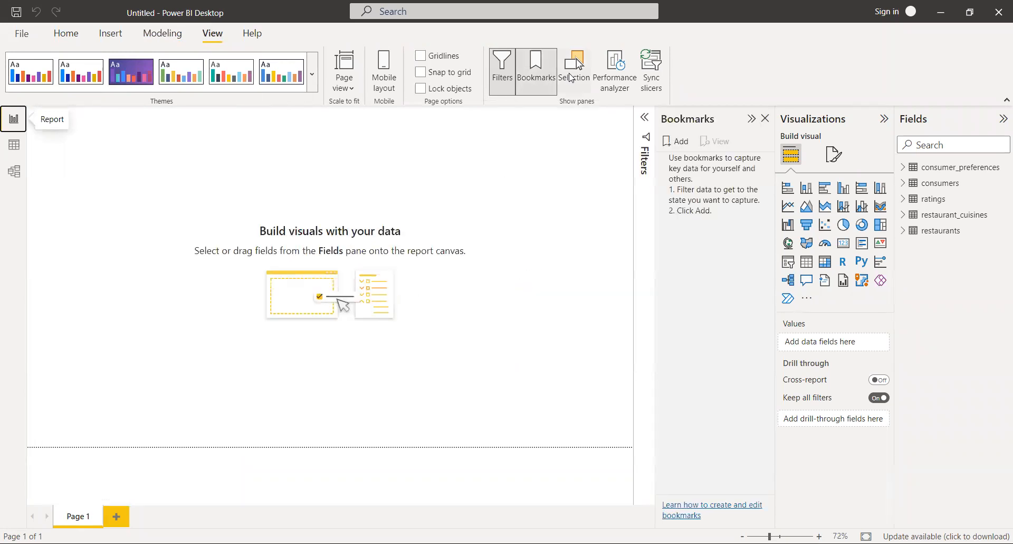
pyautogui.click(571, 77)
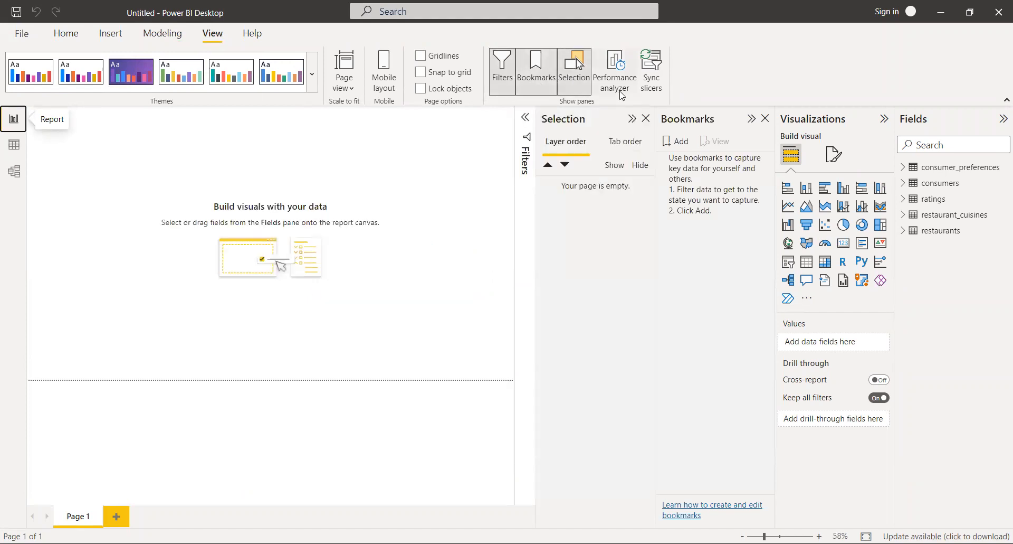
pyautogui.click(647, 120)
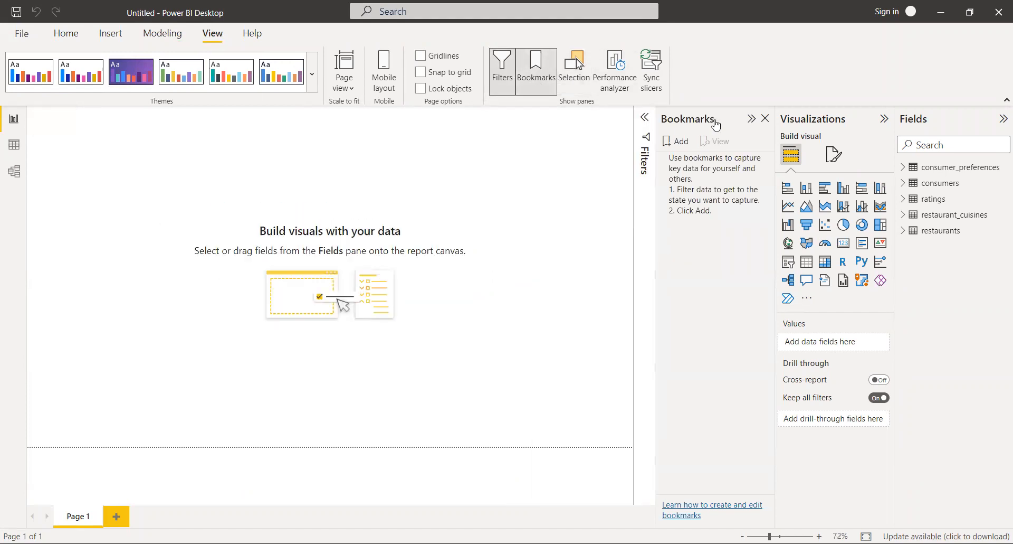
pyautogui.click(765, 119)
pyautogui.click(248, 34)
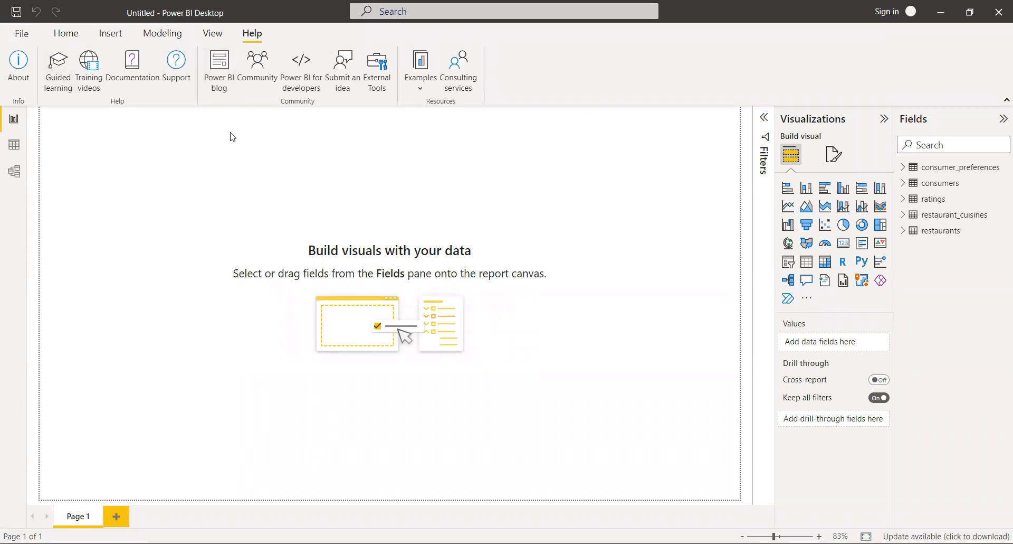
pyautogui.click(67, 34)
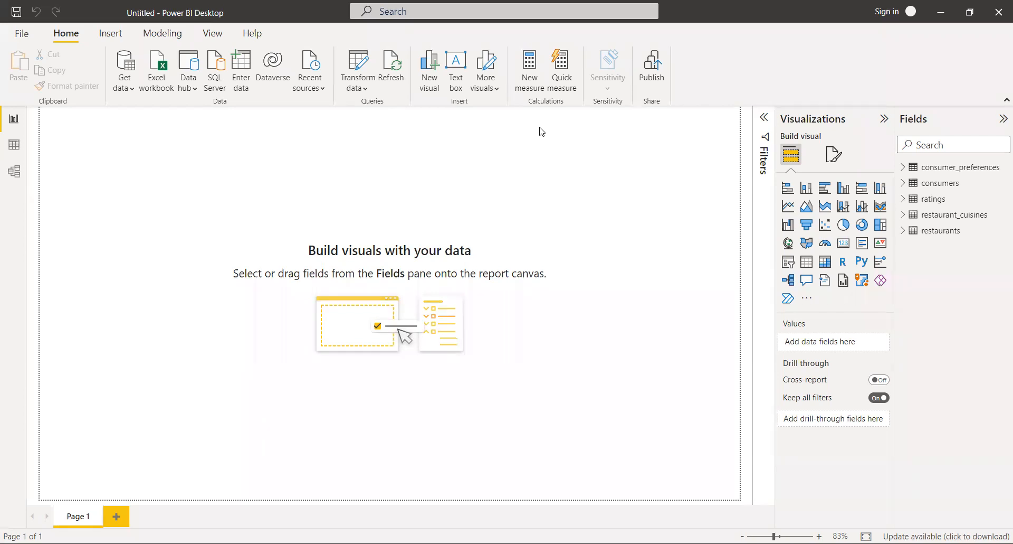
# Switch to consumers.csv in Excel and autofit columns A through N, from Consumer_ID to Budget, to their contents.
pyautogui.hotkey('alt', 'Tab')
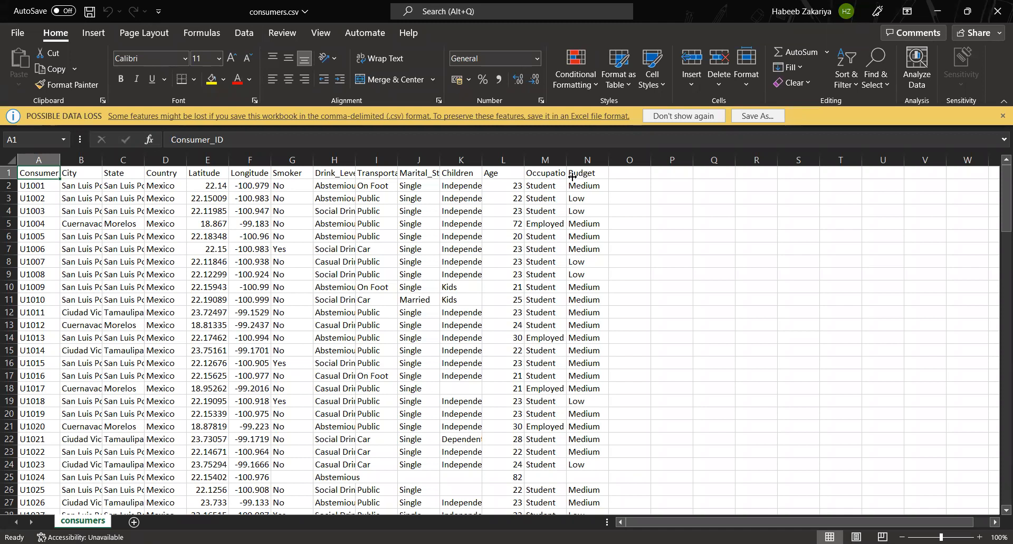
pyautogui.doubleClick(101, 159)
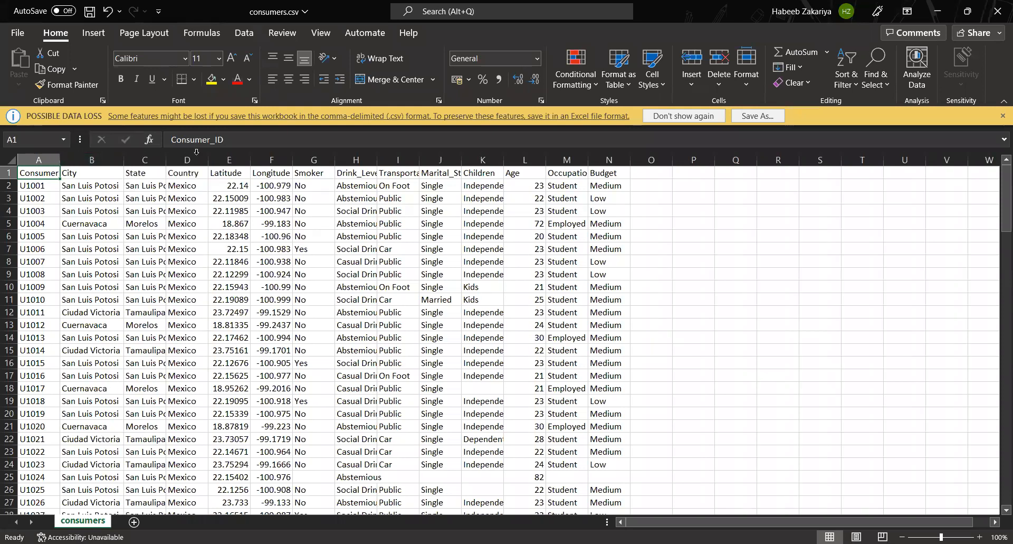
pyautogui.doubleClick(60, 159)
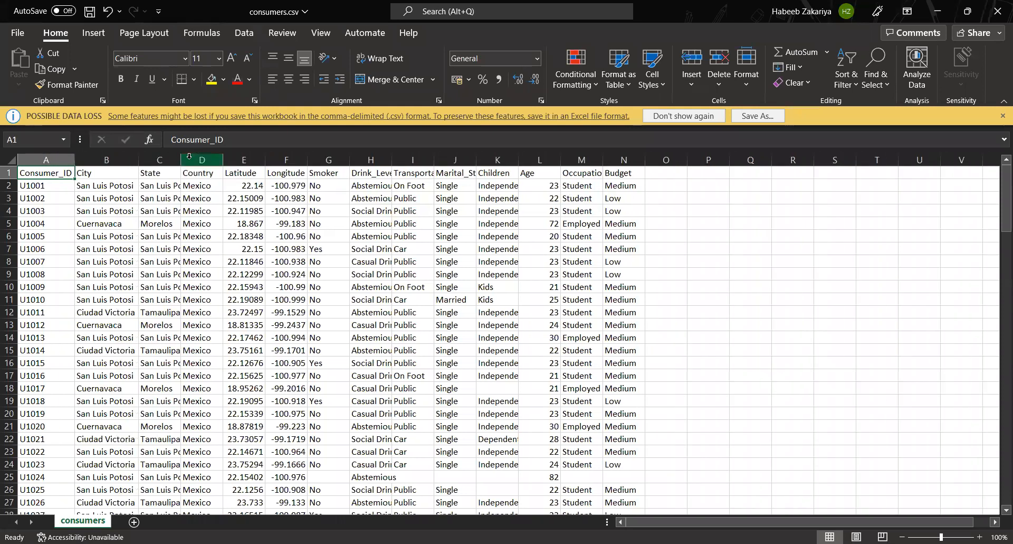
pyautogui.doubleClick(243, 159)
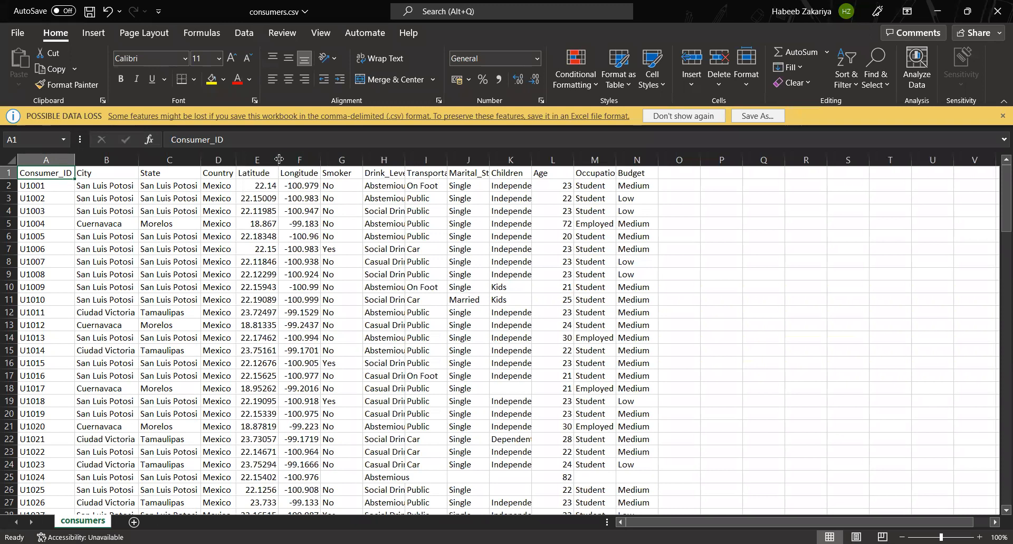
pyautogui.doubleClick(279, 159)
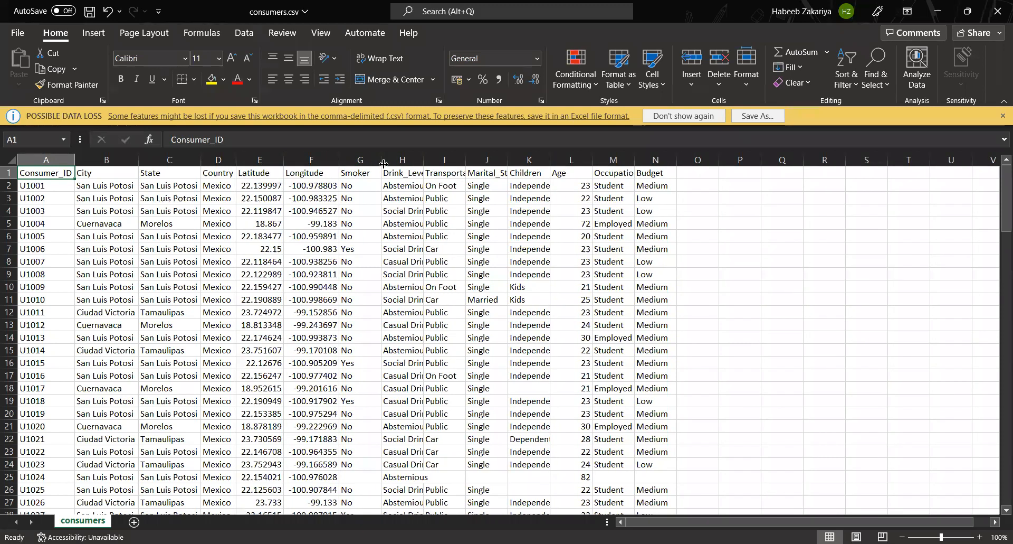
pyautogui.doubleClick(382, 160)
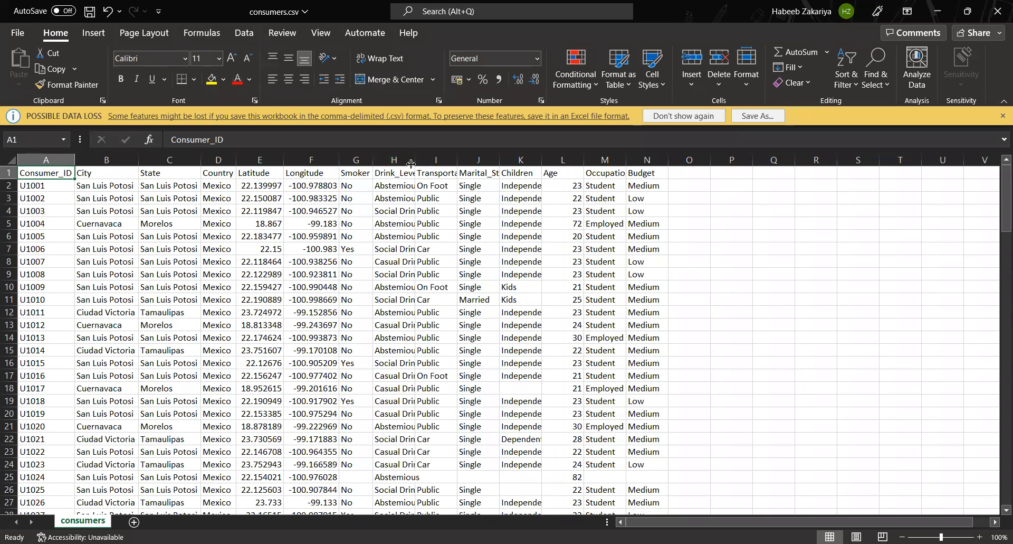
pyautogui.doubleClick(415, 160)
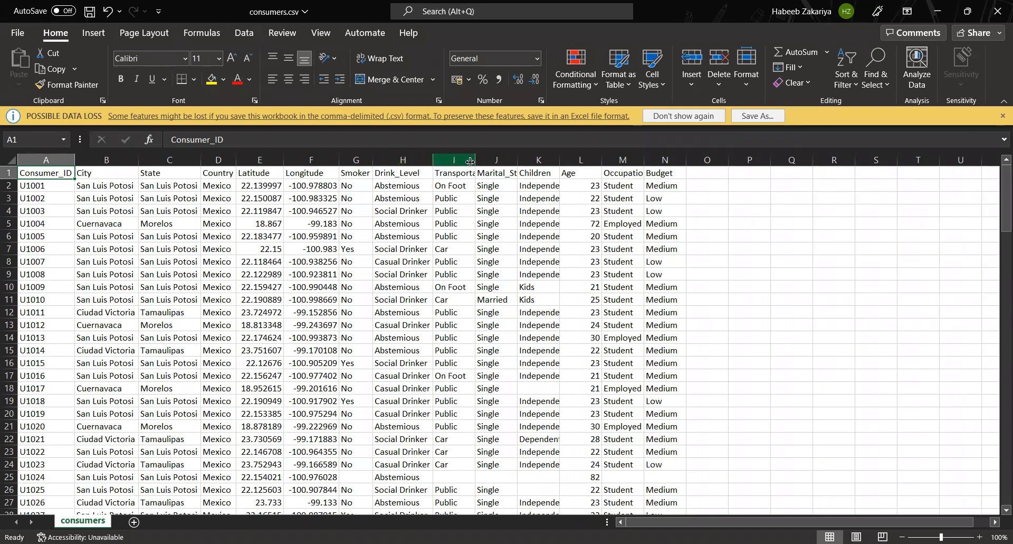
pyautogui.doubleClick(475, 160)
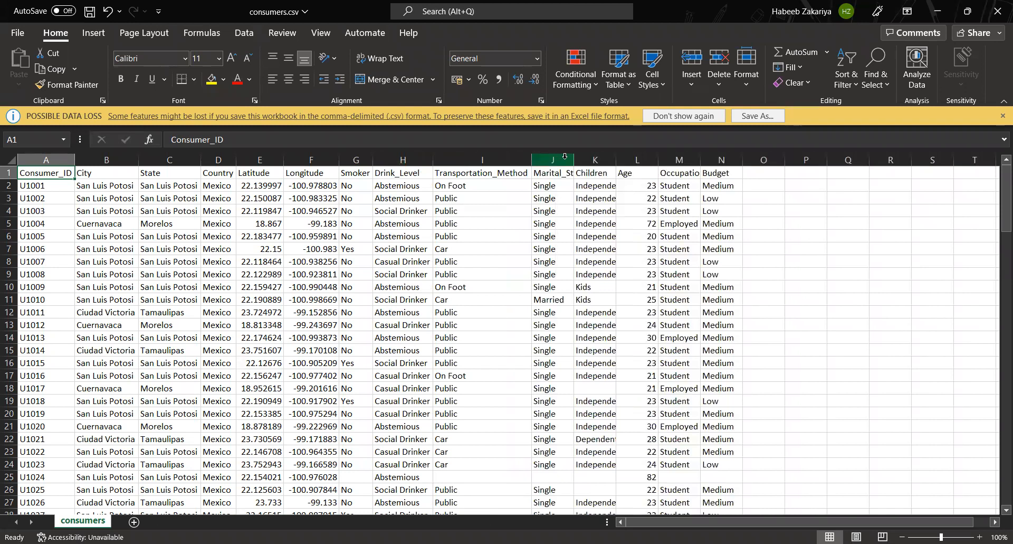
pyautogui.doubleClick(573, 160)
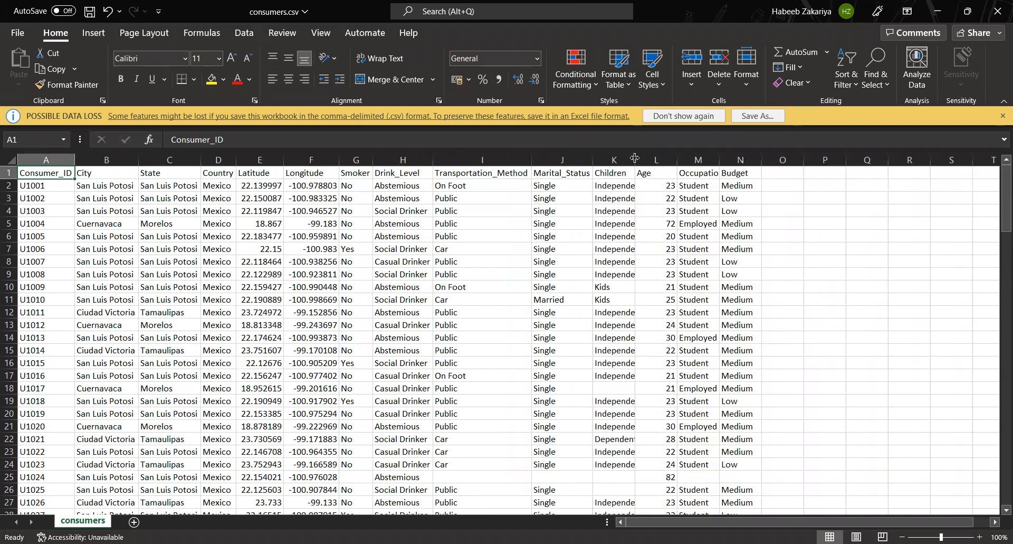
pyautogui.doubleClick(635, 159)
pyautogui.doubleClick(688, 159)
pyautogui.doubleClick(707, 159)
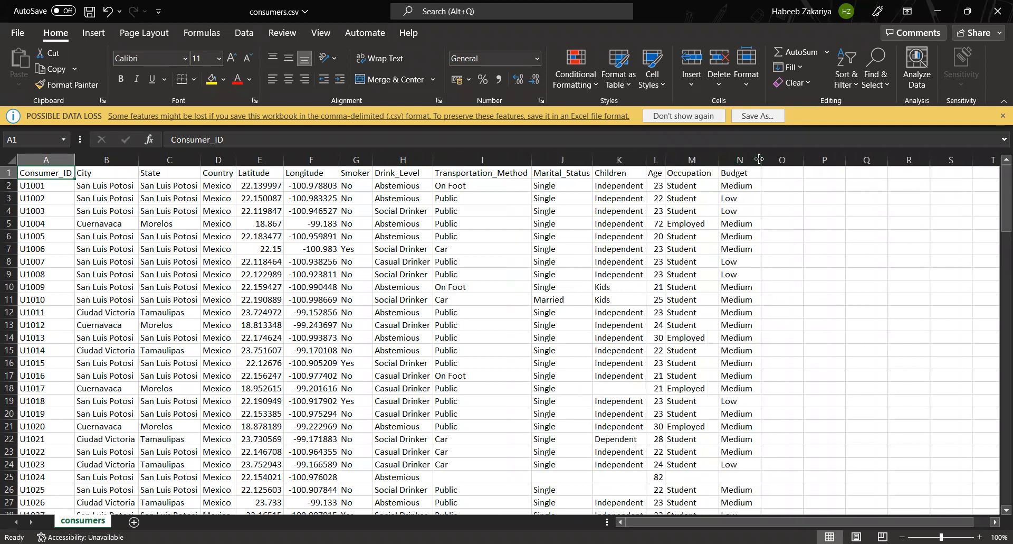
pyautogui.doubleClick(761, 159)
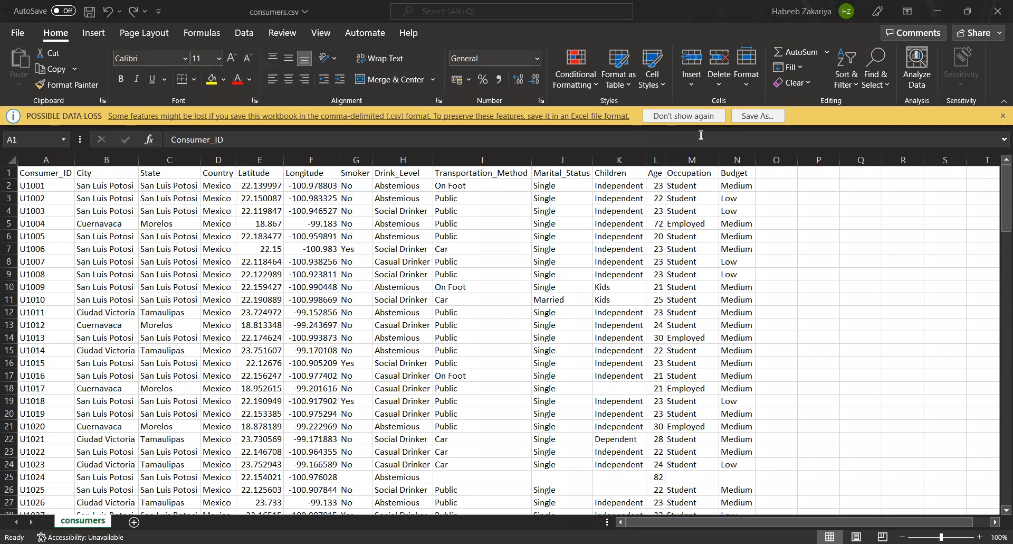
# Switch to consumer_preferences.csv and autofit the Consumer_ID and Preferred_Cuisine columns to their contents.
pyautogui.hotkey('alt', 'Tab')
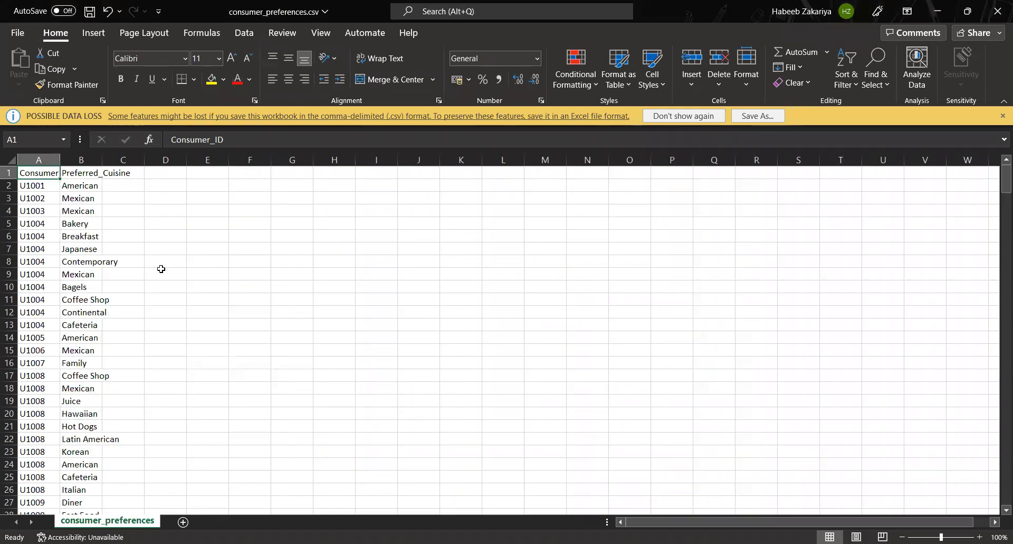
pyautogui.doubleClick(62, 161)
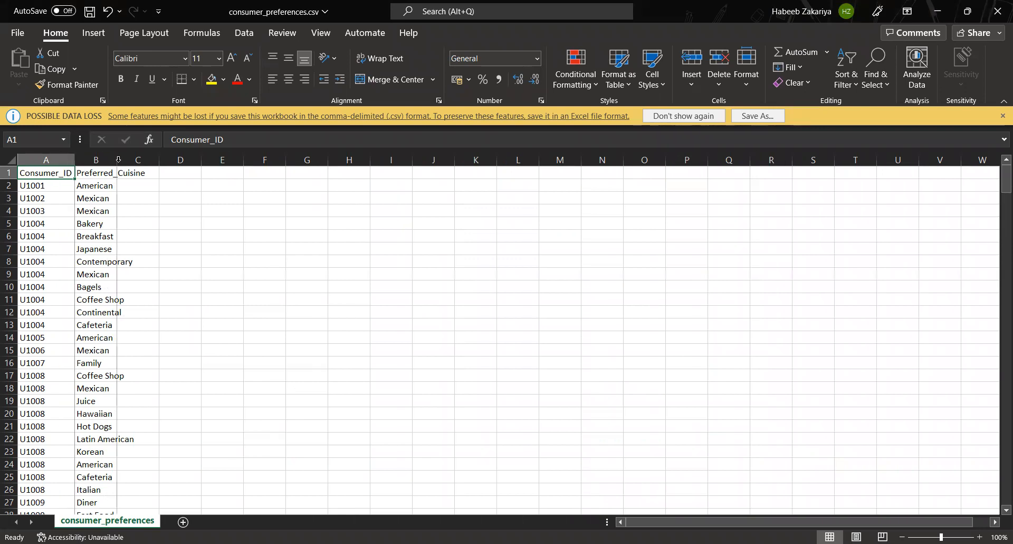
pyautogui.doubleClick(117, 160)
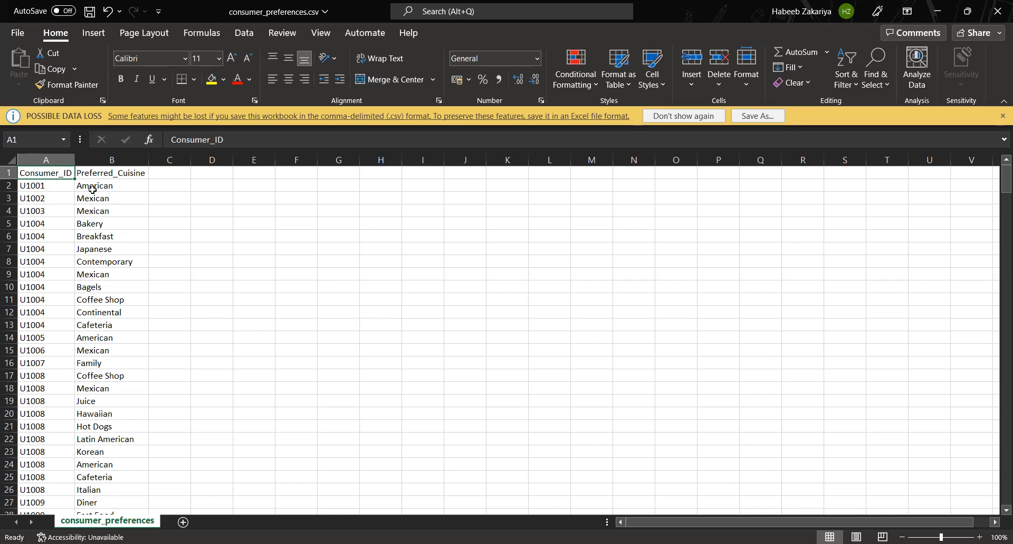
# Inspect the preferred cuisine in B2 and select the multiple cuisines listed for one consumer in B5:B13.
pyautogui.click(127, 186)
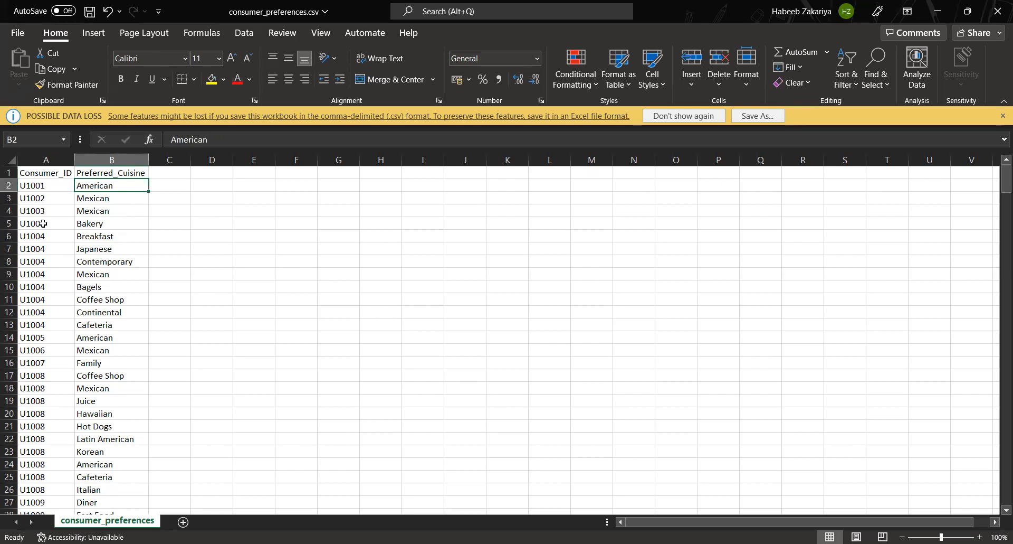
pyautogui.click(101, 225)
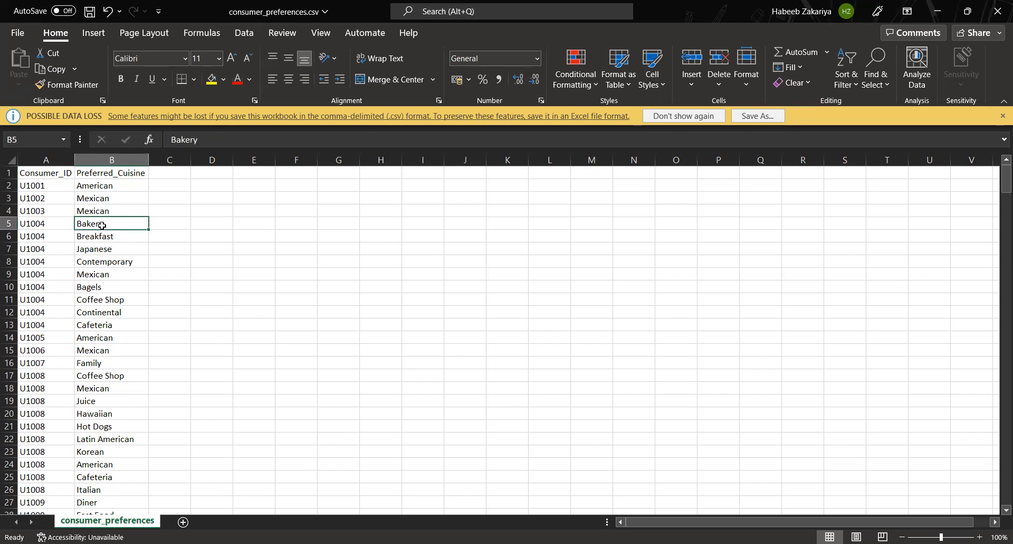
pyautogui.hotkey('shift', 'Down')
pyautogui.hotkey('shift', 'Down')
pyautogui.hotkey('shift', 'Down')
pyautogui.hotkey('shift', 'Down')
pyautogui.hotkey('shift', 'Down')
pyautogui.hotkey('shift', 'Down')
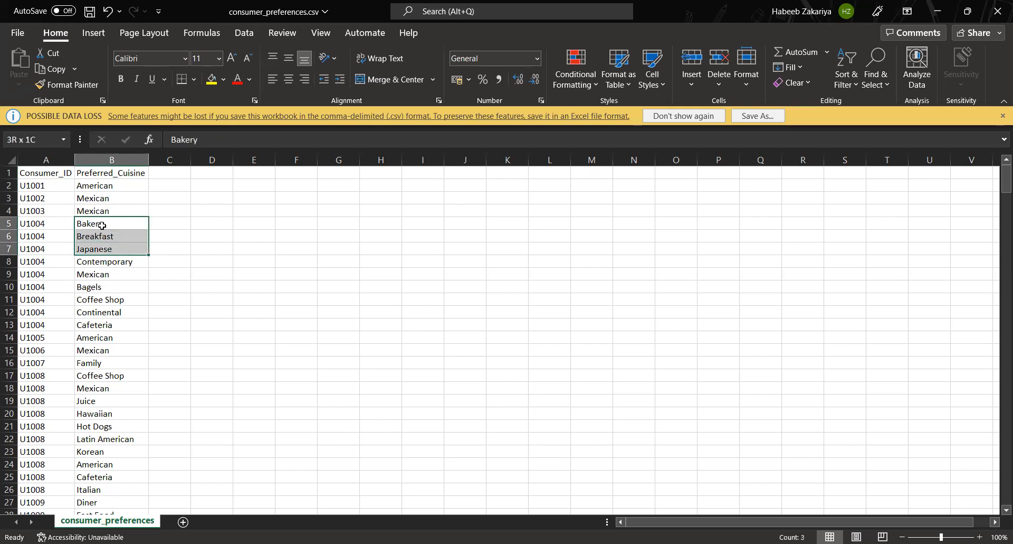
pyautogui.hotkey('shift', 'Down')
pyautogui.hotkey('shift', 'Down')
pyautogui.hotkey('shift', 'Down')
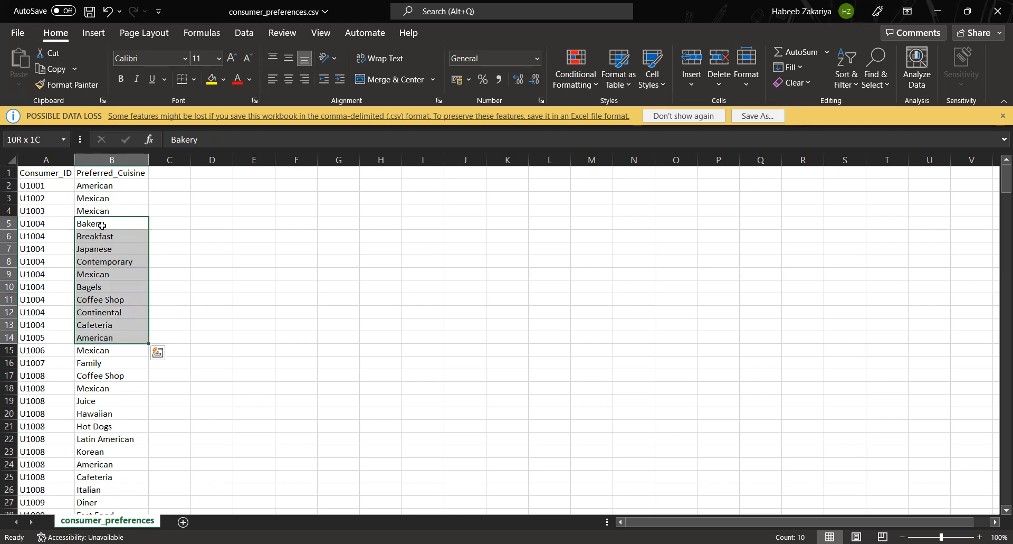
pyautogui.hotkey('shift', 'Up')
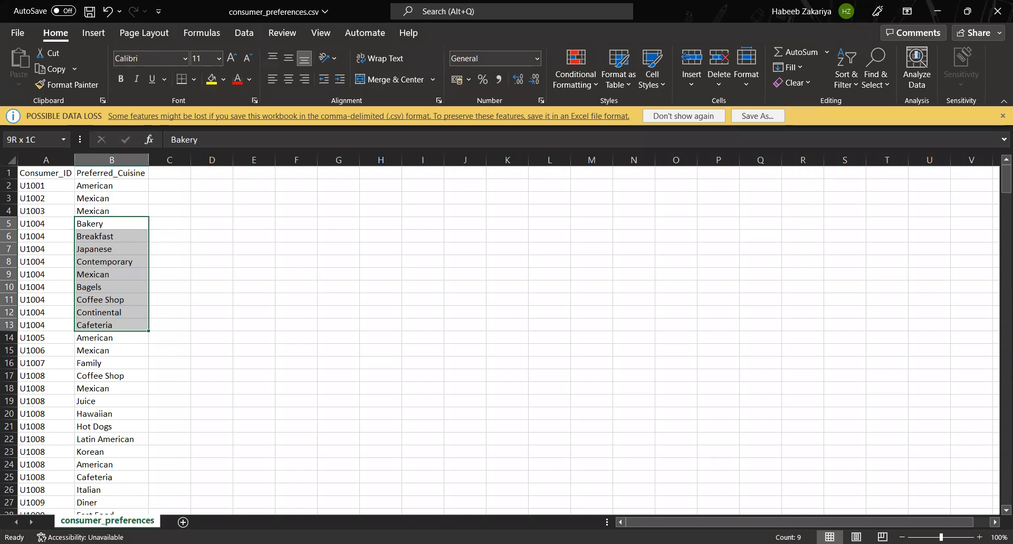
# Switch to restaurants.csv and autofit columns A through E, from Restaurant_ID to Country, to their contents.
pyautogui.hotkey('alt', 'Tab')
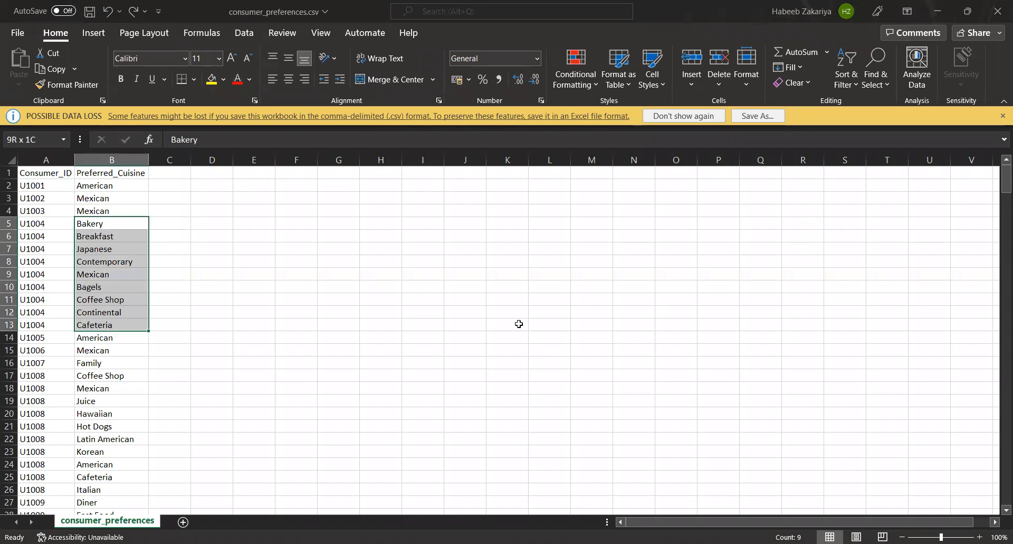
pyautogui.hotkey('alt', 'Tab')
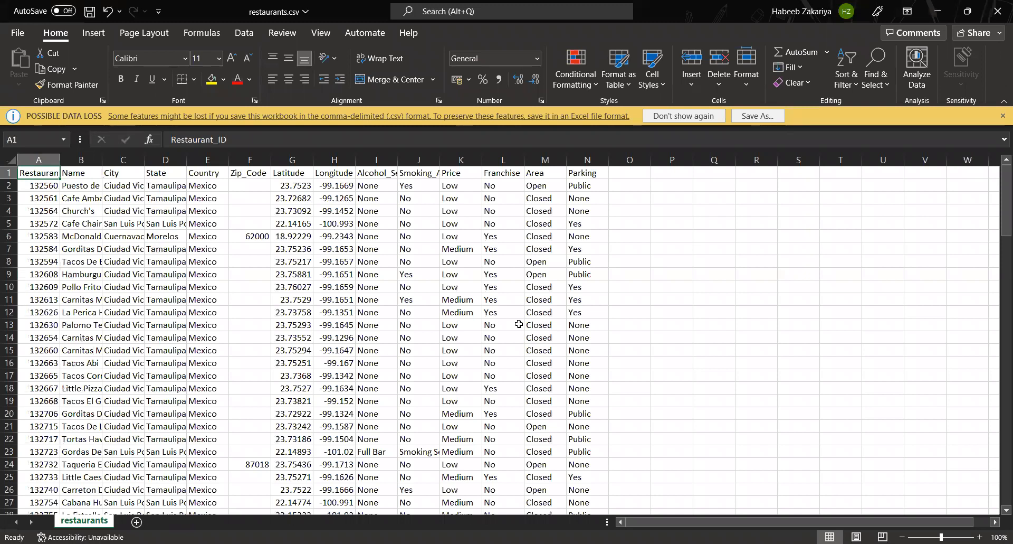
pyautogui.doubleClick(60, 158)
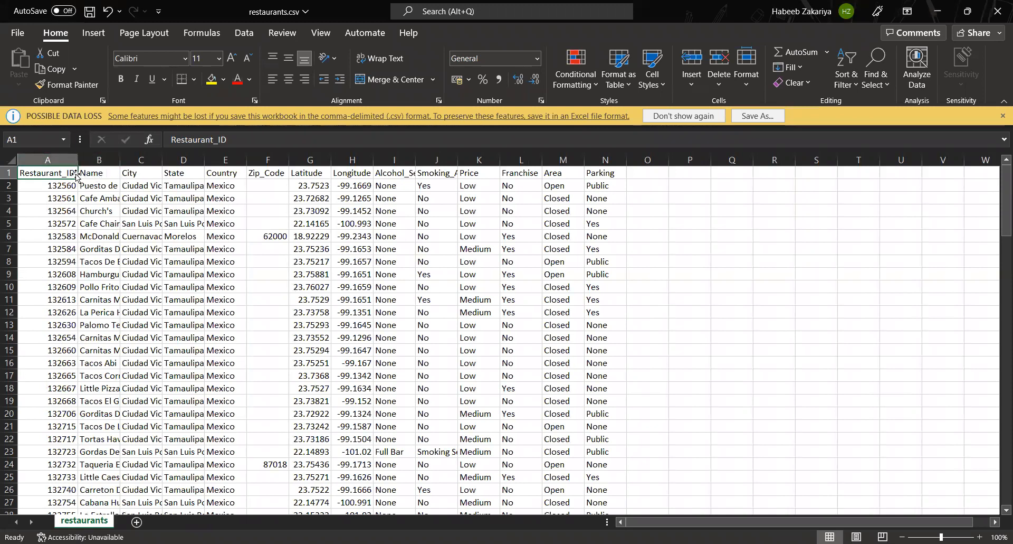
pyautogui.doubleClick(121, 159)
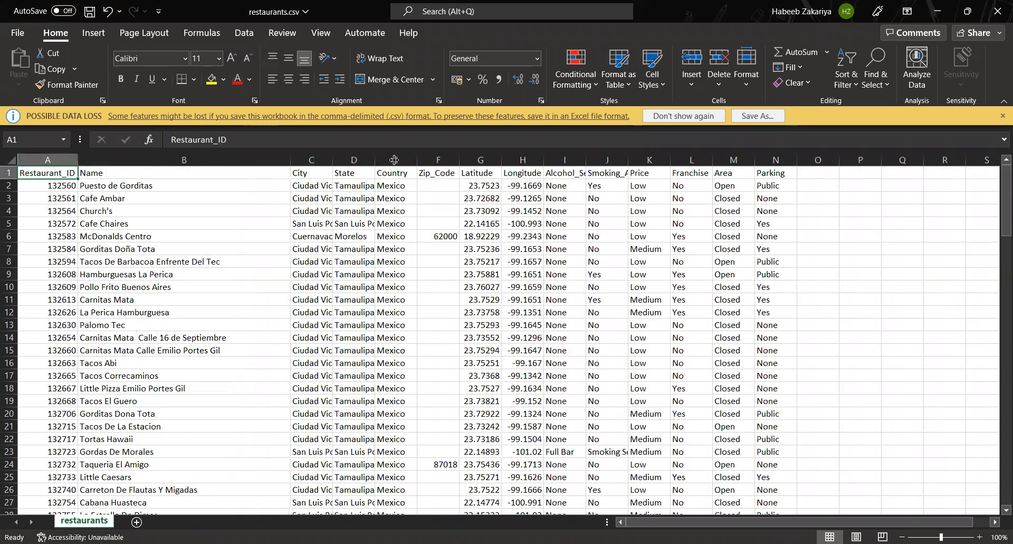
pyautogui.doubleClick(332, 160)
pyautogui.doubleClick(396, 160)
pyautogui.doubleClick(459, 159)
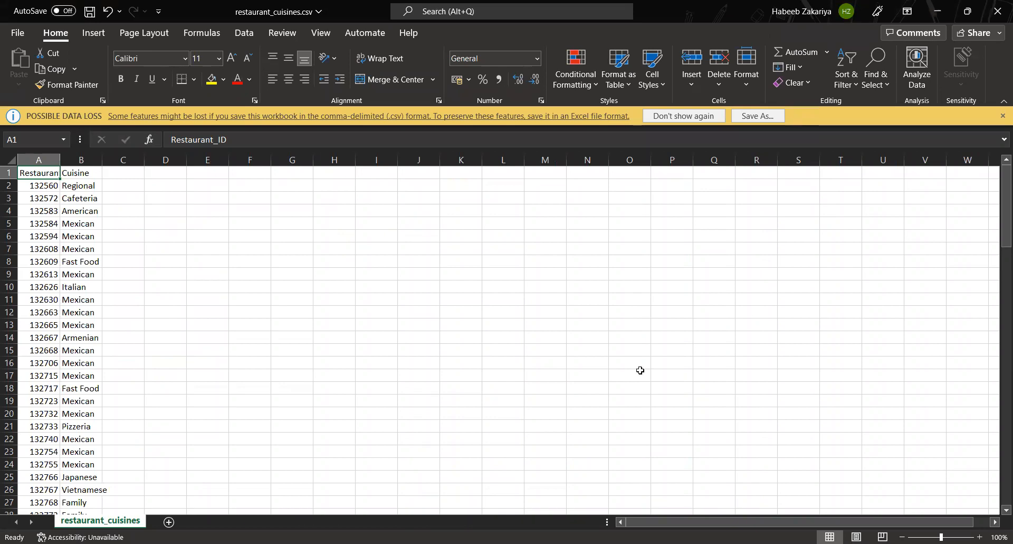
# In restaurant_cuisines.csv, autofit the Restaurant_ID and Cuisine columns to their contents.
pyautogui.doubleClick(59, 161)
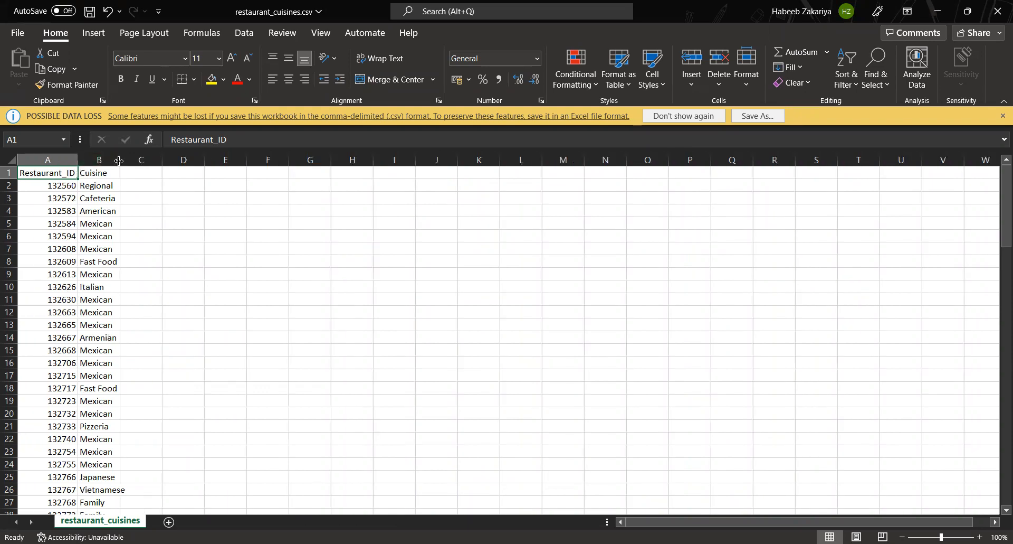
pyautogui.doubleClick(119, 160)
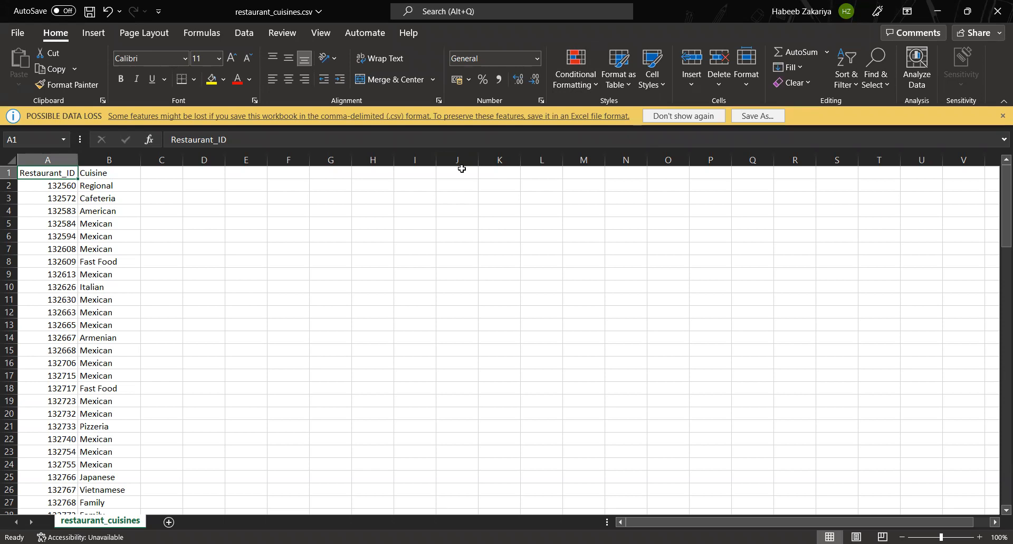
# Switch to ratings.csv and autofit columns A through E, from Consumer_ID to Service_Rating, to their contents.
pyautogui.hotkey('alt', 'Tab')
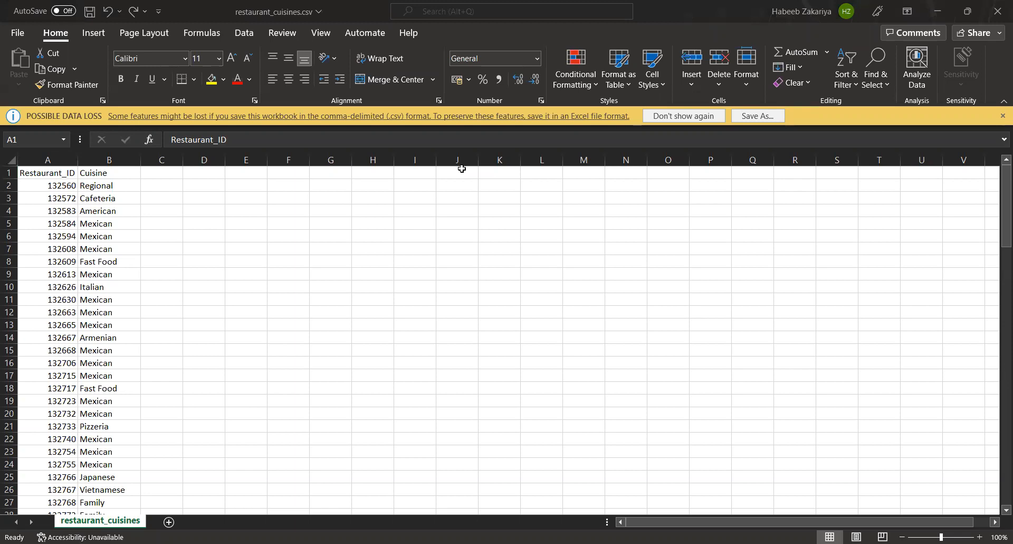
pyautogui.click(359, 316)
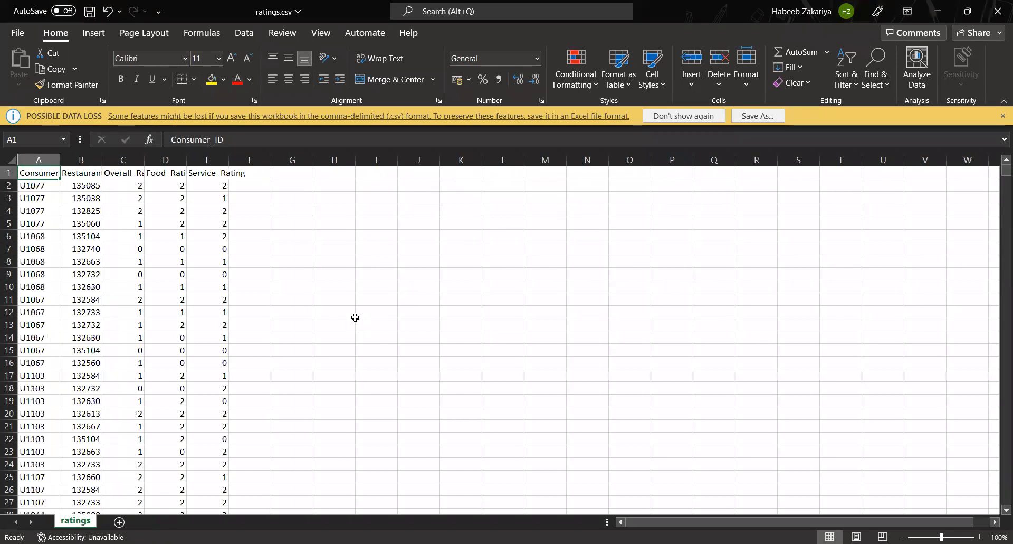
pyautogui.doubleClick(60, 158)
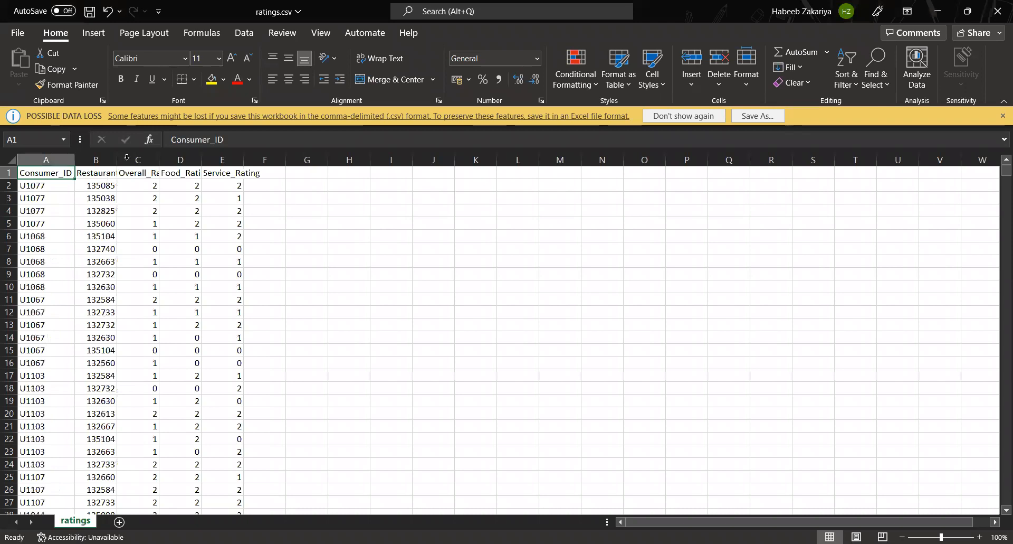
pyautogui.doubleClick(117, 159)
pyautogui.doubleClick(174, 159)
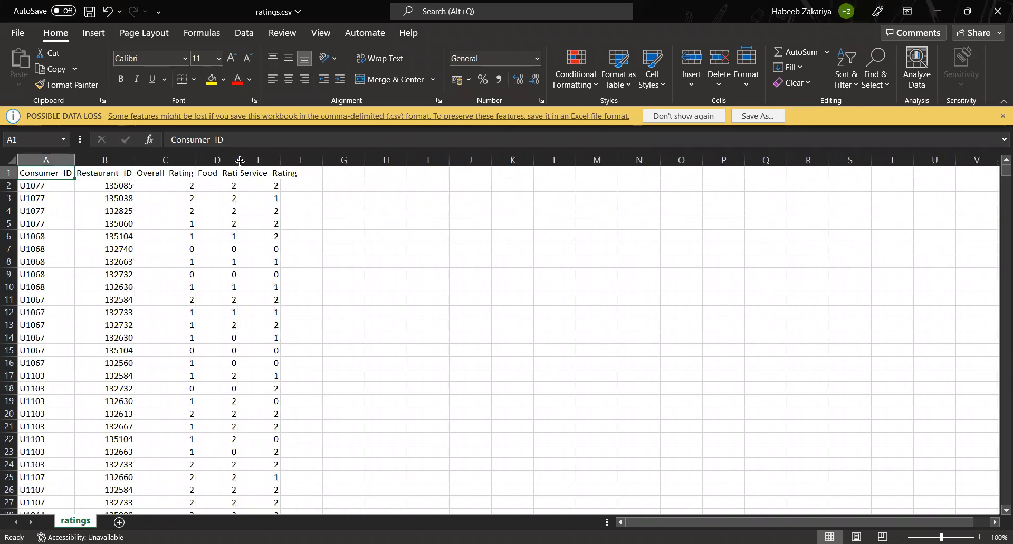
pyautogui.doubleClick(238, 160)
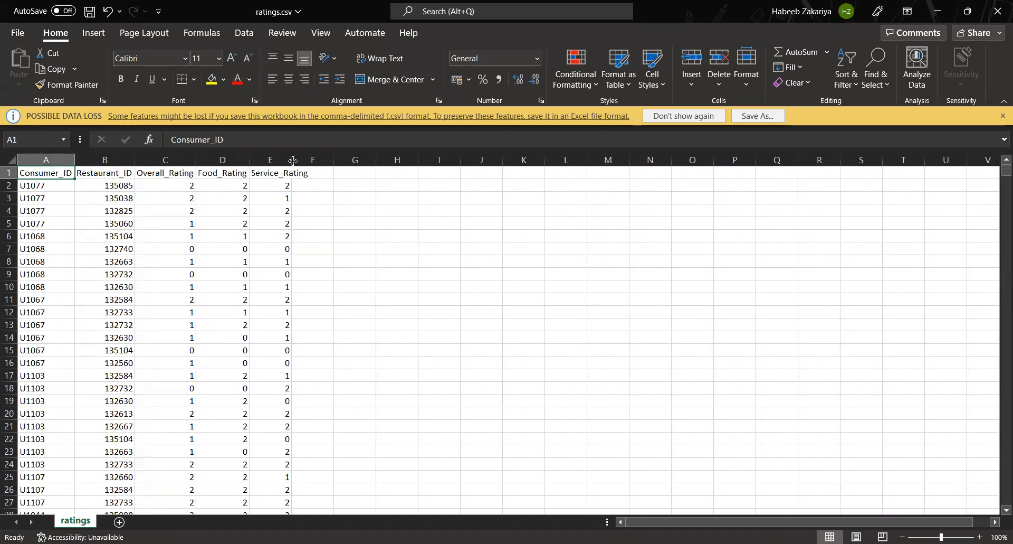
pyautogui.doubleClick(293, 160)
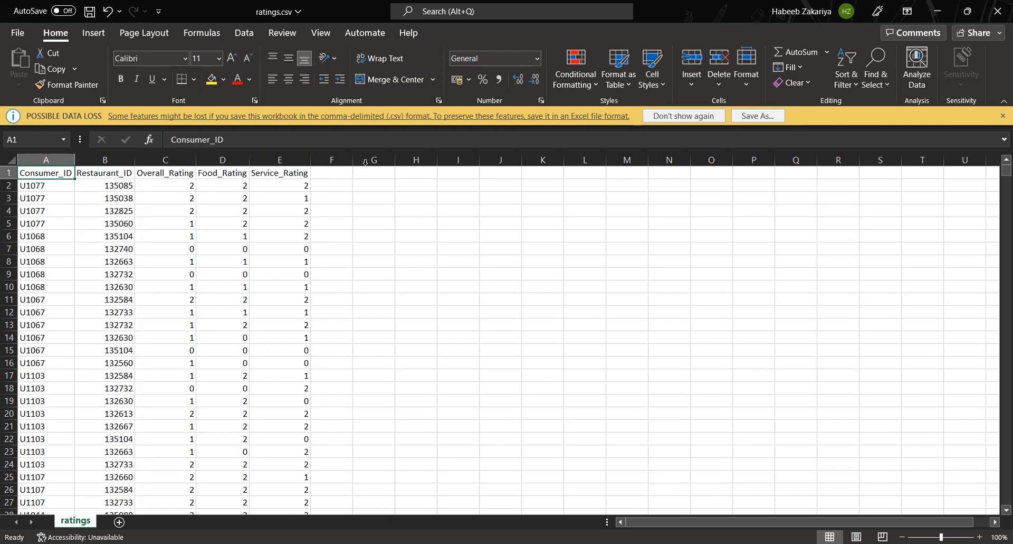
# Return to restaurants.csv, select the whole row 7 record and autofit the Smoking_Allowed column to its contents.
pyautogui.hotkey('alt', 'Tab')
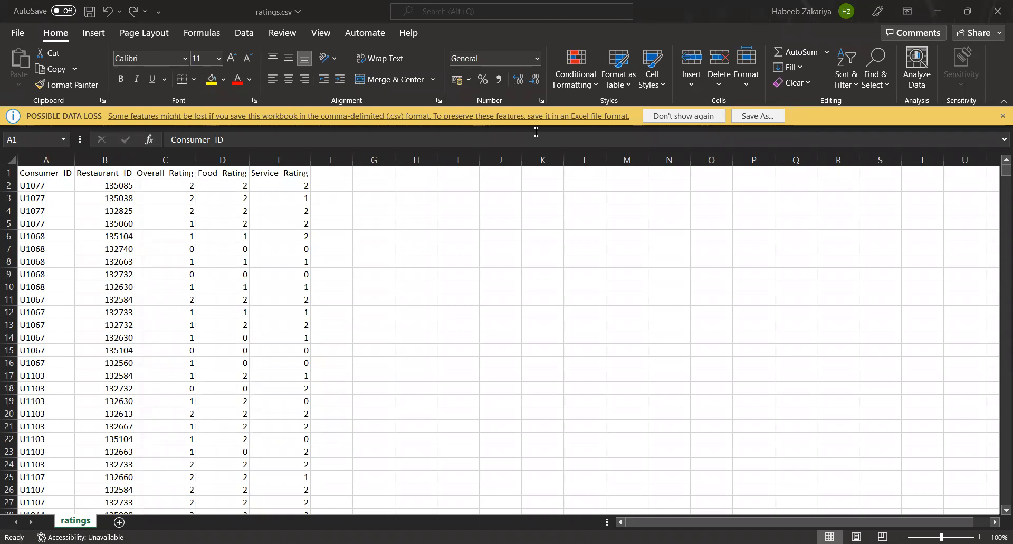
pyautogui.hotkey('alt', 'Tab')
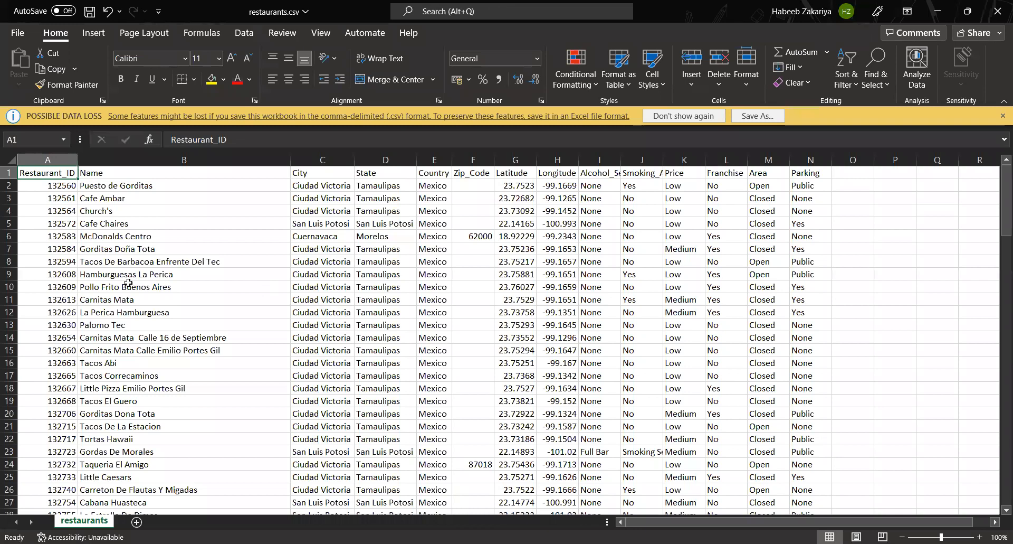
pyautogui.click(594, 254)
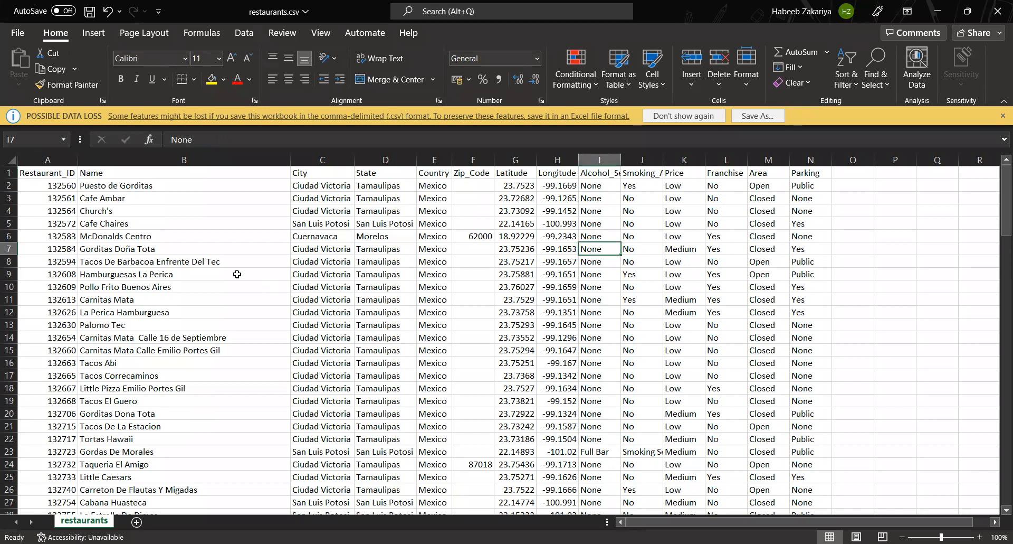
pyautogui.click(8, 249)
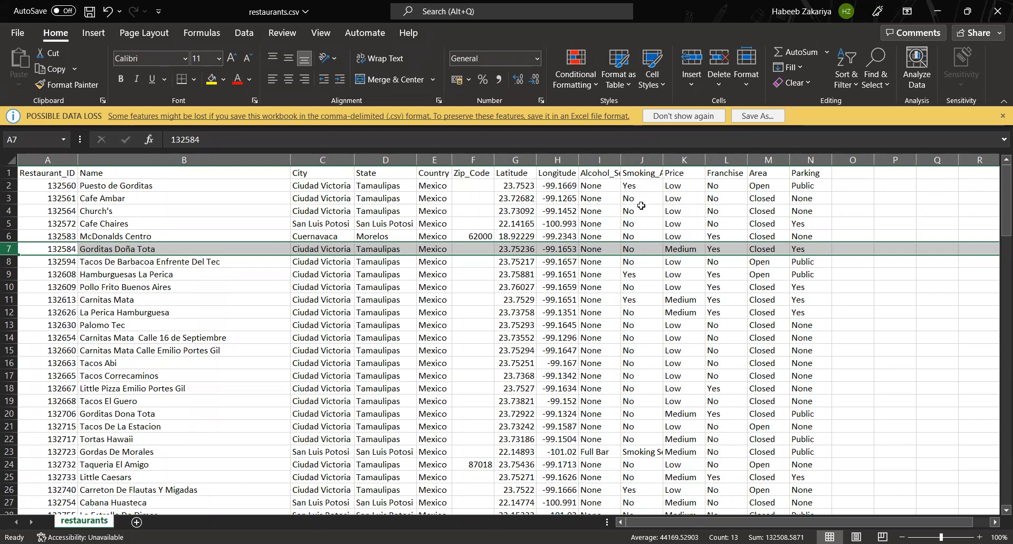
pyautogui.doubleClick(664, 158)
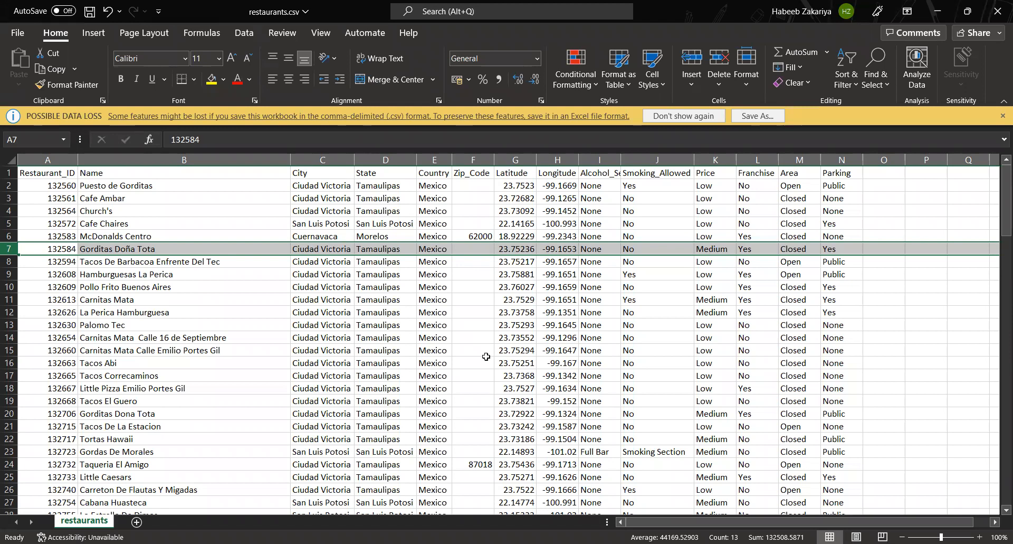
# Look through the restaurant records down to the last row and return to the start of the sheet.
pyautogui.scroll(-10, 486, 356)
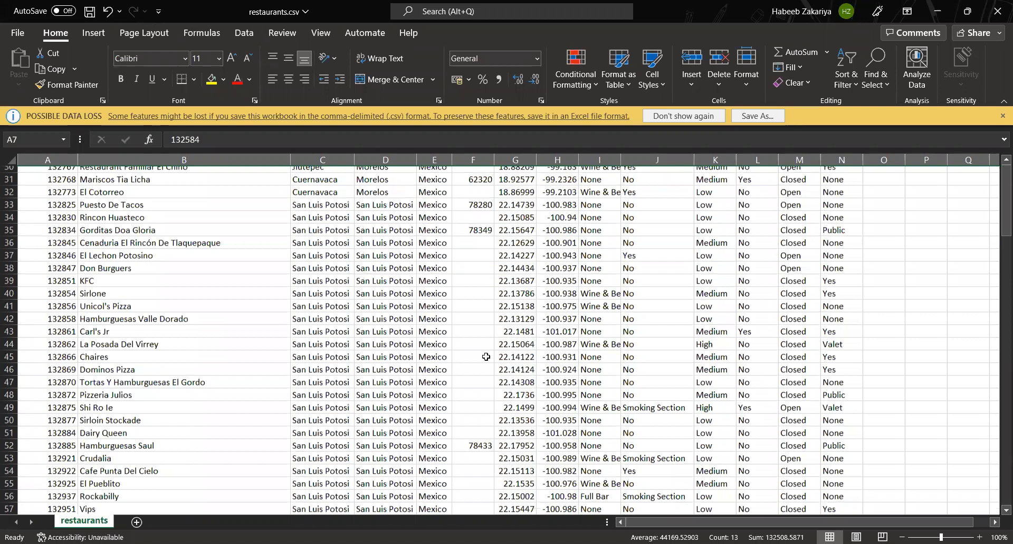
pyautogui.scroll(-6, 487, 357)
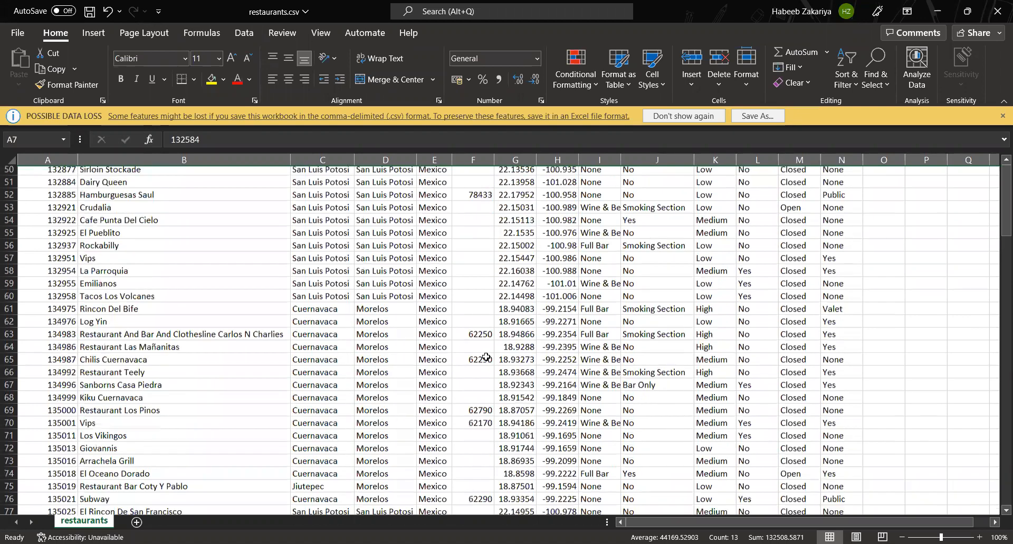
pyautogui.scroll(-20, 486, 356)
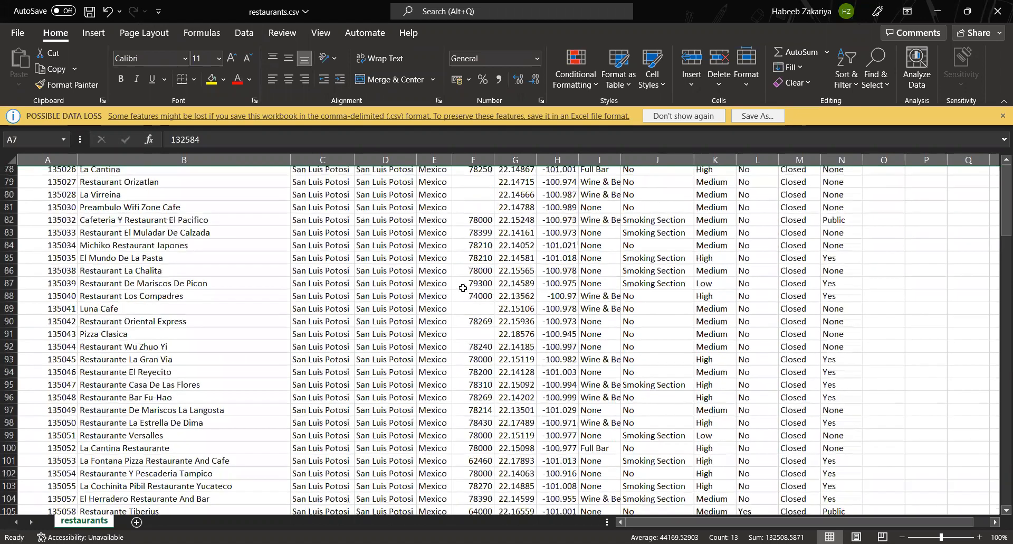
pyautogui.scroll(2, 465, 330)
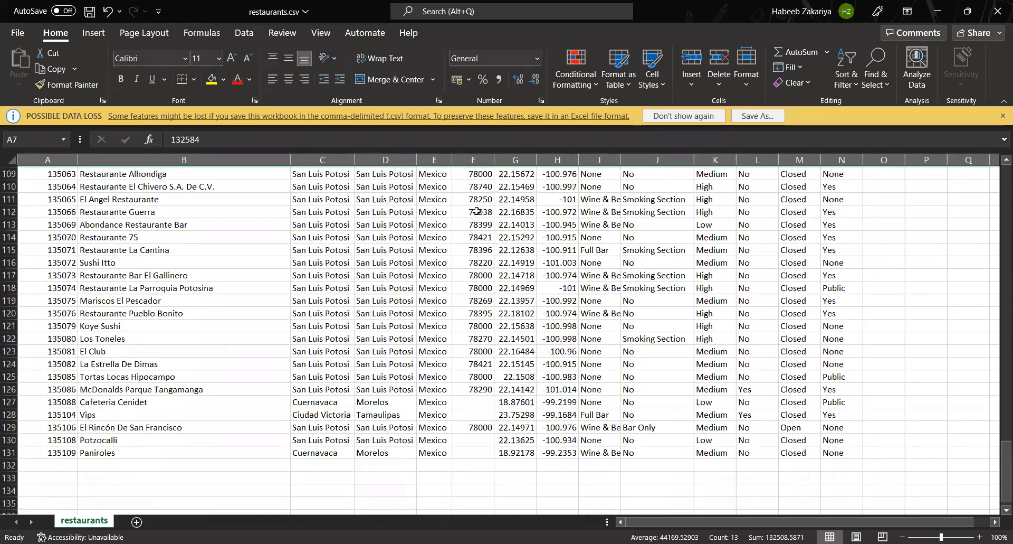
pyautogui.scroll(20, 469, 290)
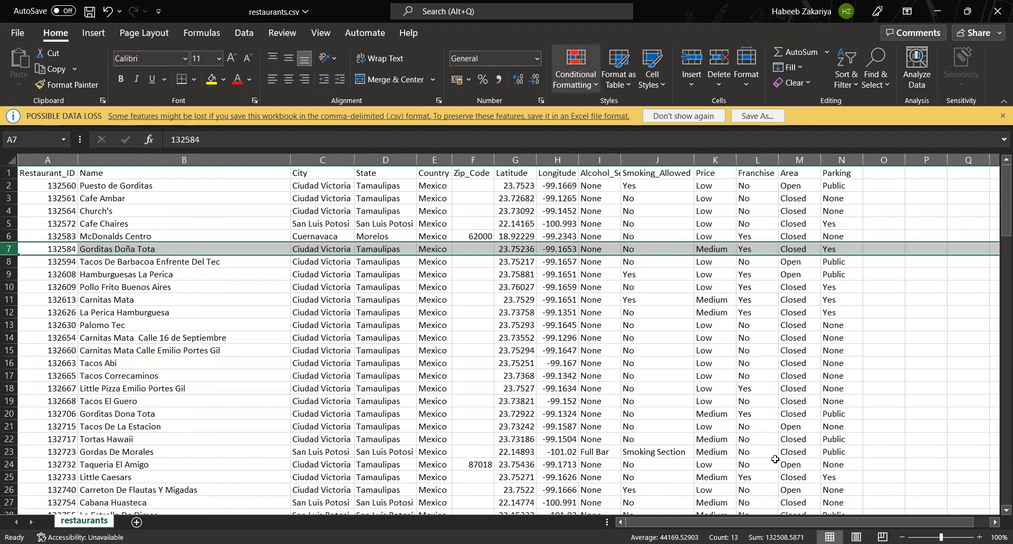
# Switch to the Power BI Desktop model view and zoom the diagram out to 70% to fit all five tables.
pyautogui.hotkey('alt', 'Tab')
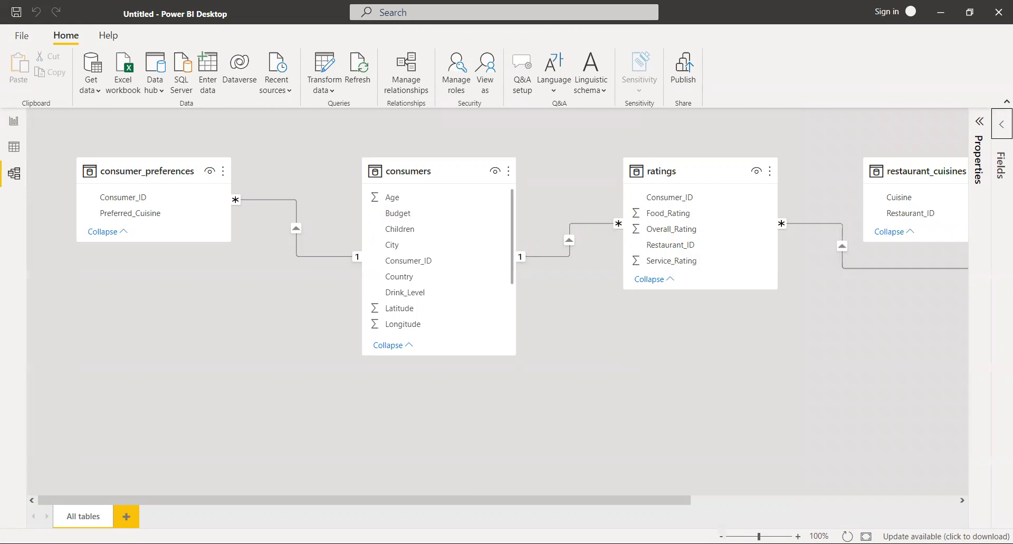
pyautogui.scroll(-2, 532, 172)
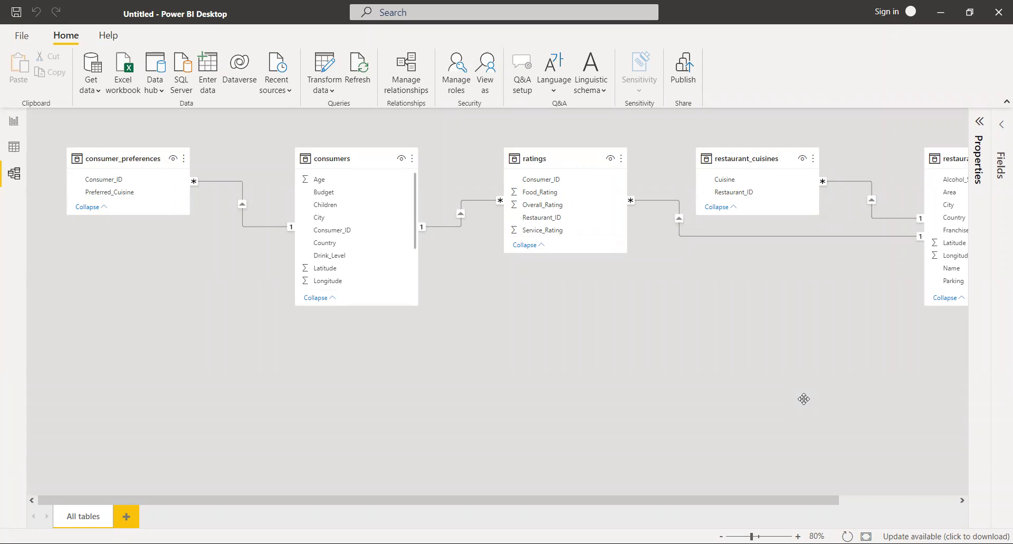
pyautogui.click(722, 537)
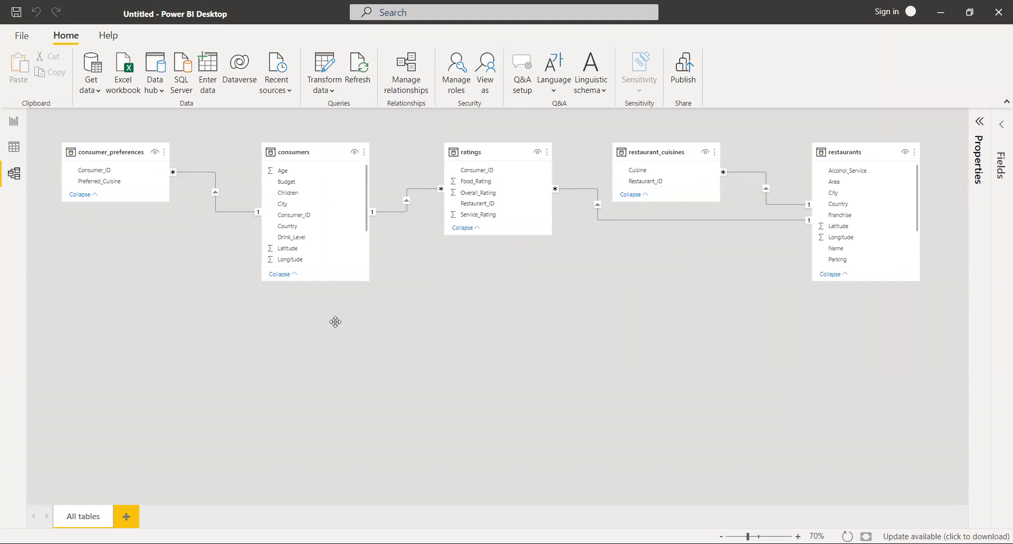
# Examine the consumers table, its relationship with consumer_preferences, and the remaining fields of the restaurants table.
pyautogui.click(302, 154)
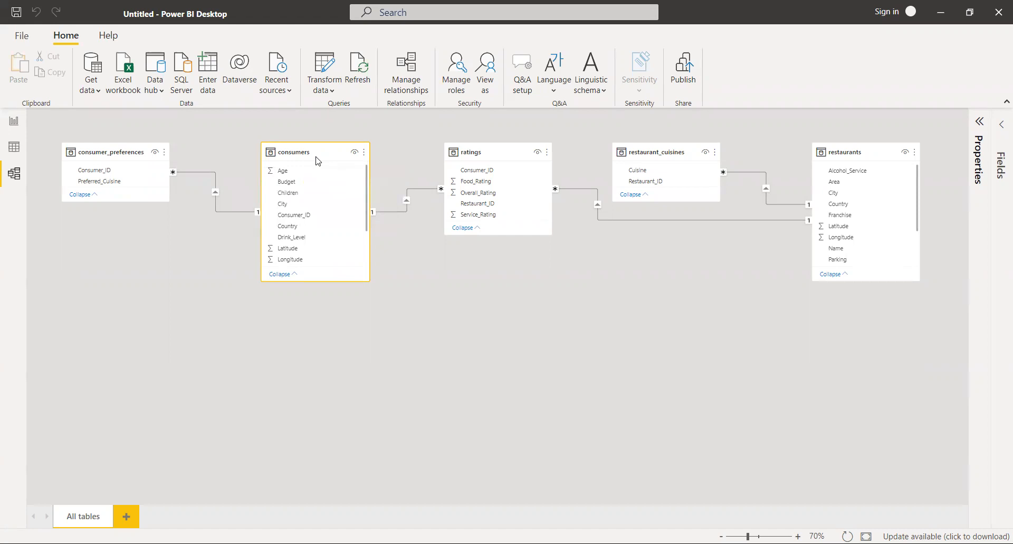
pyautogui.click(241, 212)
pyautogui.scroll(-2, 867, 237)
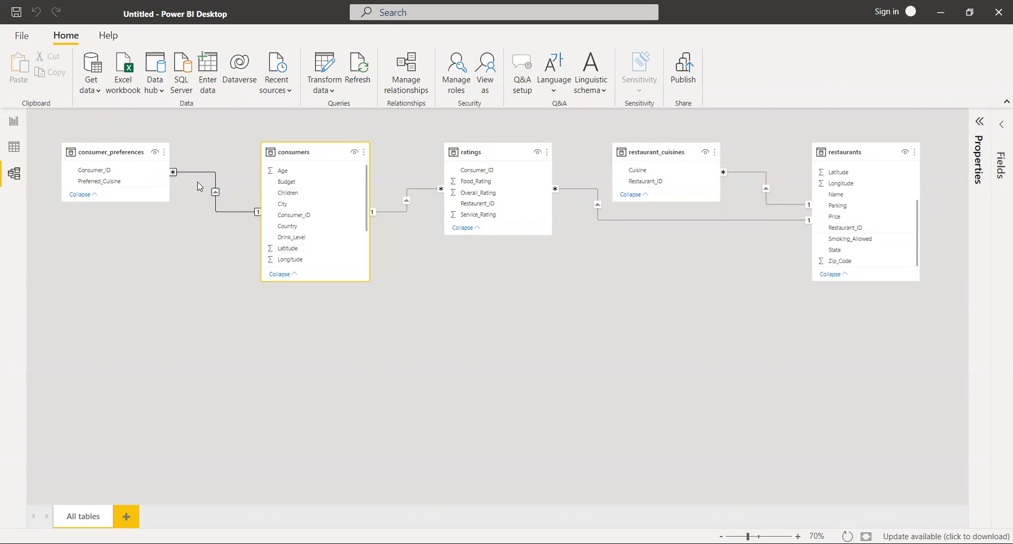
pyautogui.click(260, 212)
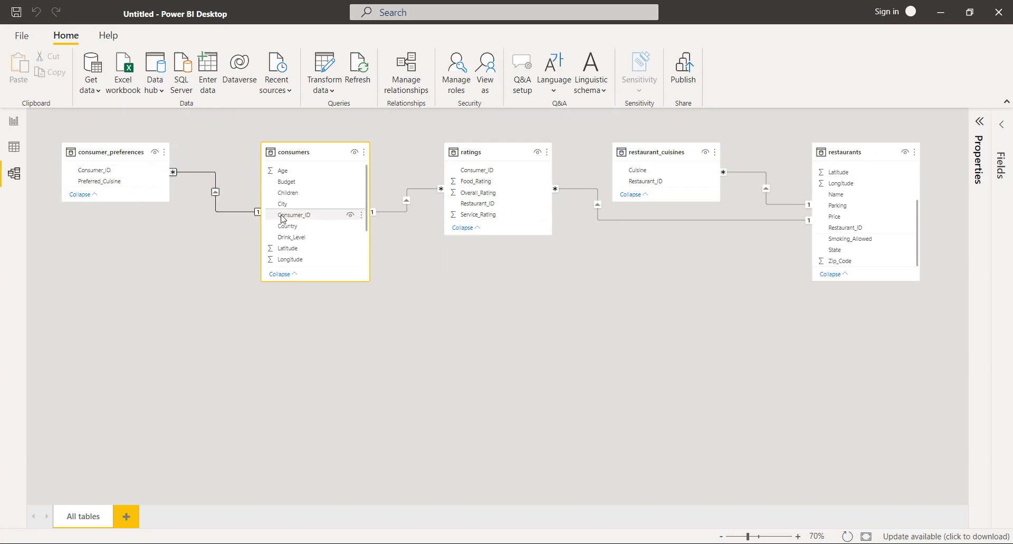
# Open the consumer_preferences–consumers relationship for editing, review its cross filter direction and cardinality options, and accept the existing settings.
pyautogui.doubleClick(217, 212)
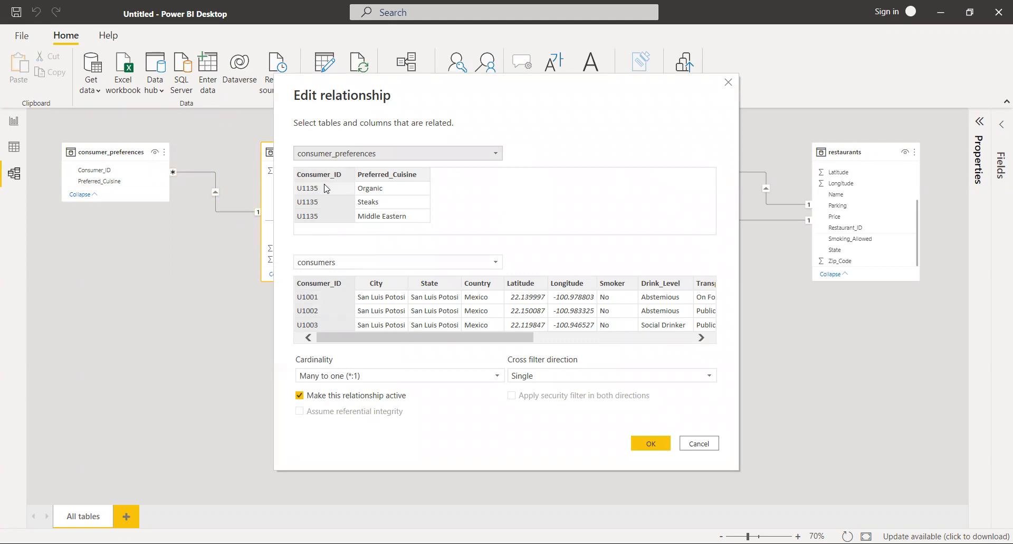
pyautogui.click(533, 378)
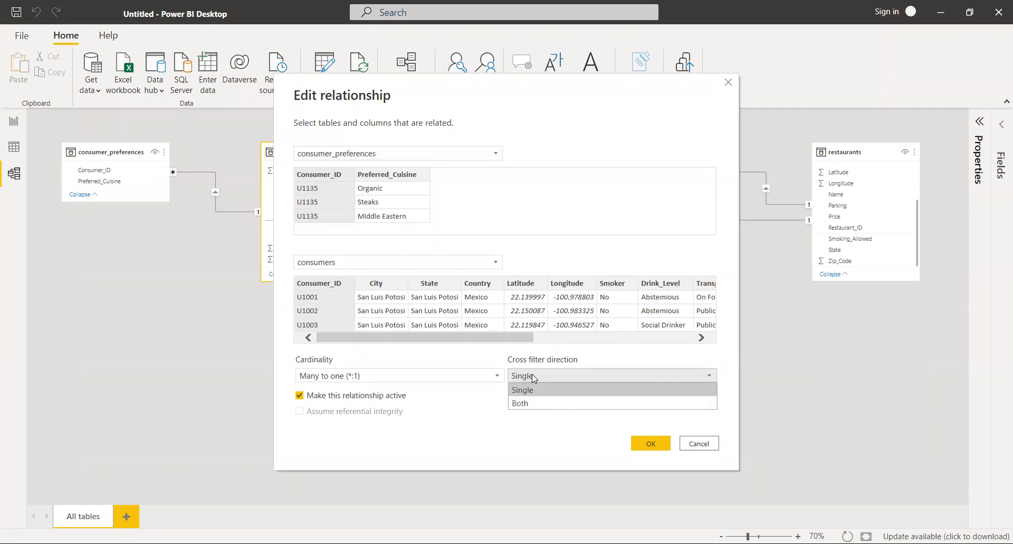
pyautogui.click(436, 394)
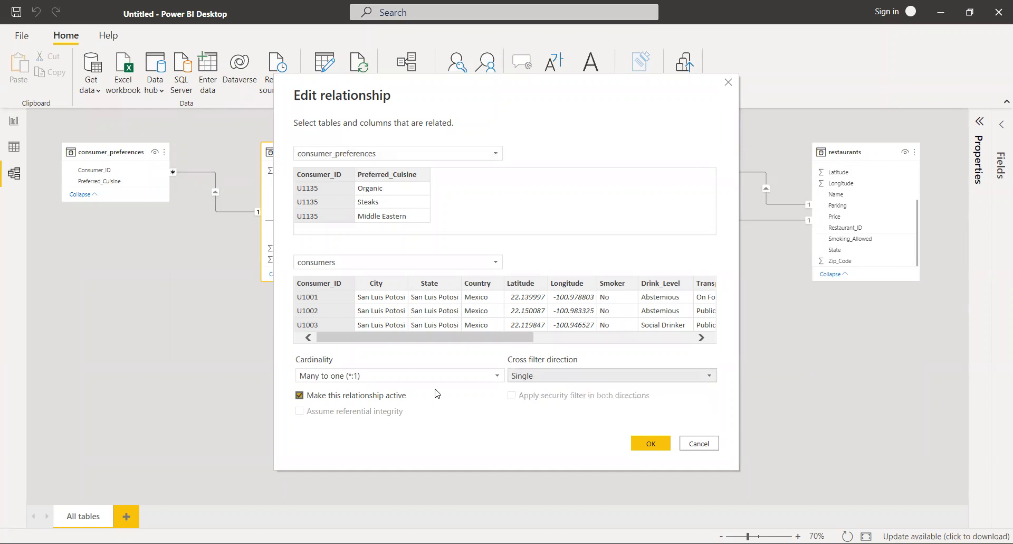
pyautogui.click(432, 375)
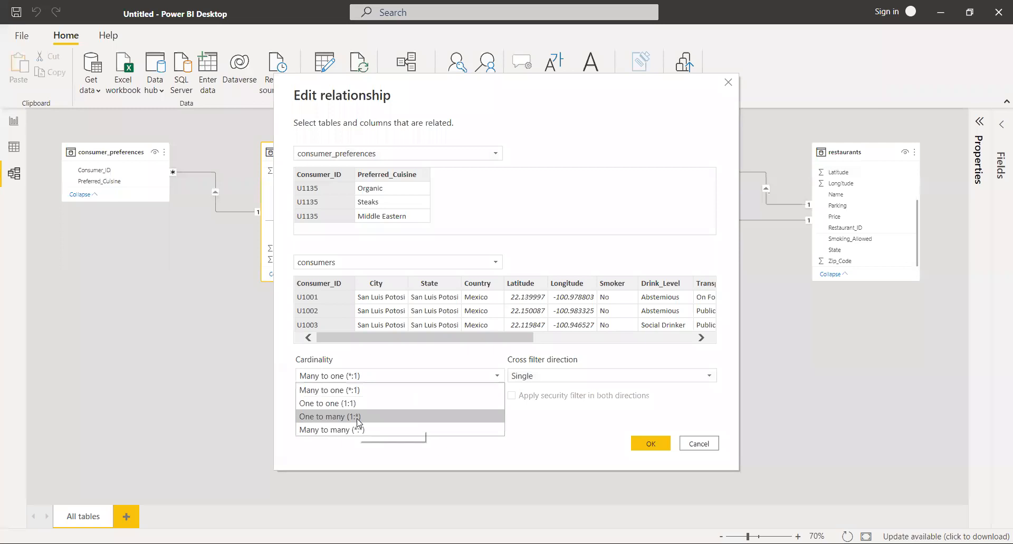
pyautogui.click(263, 292)
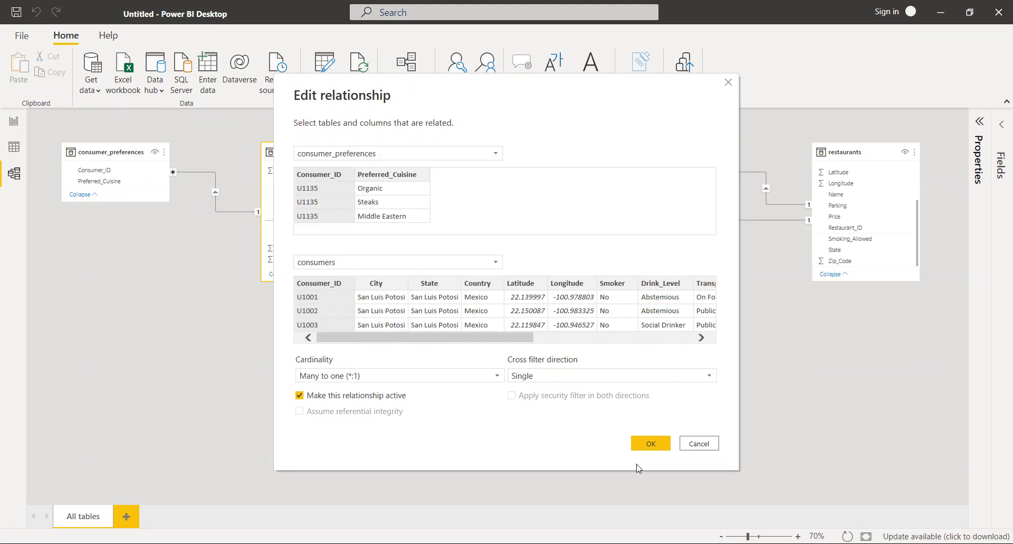
pyautogui.click(650, 444)
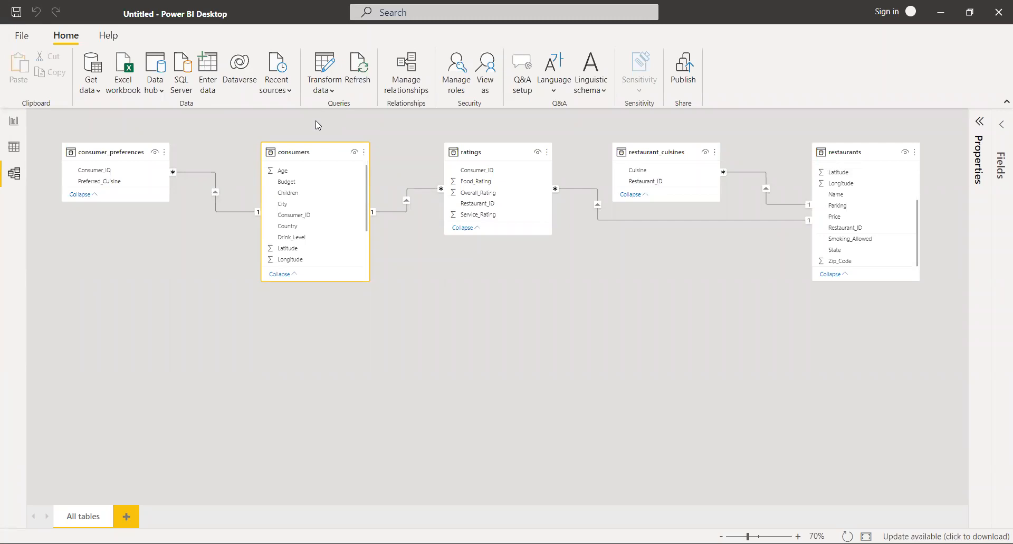
# Switch to the report view, insert a table visual with Consumer_ID from the consumers table, and stretch it down most of the page.
pyautogui.click(14, 121)
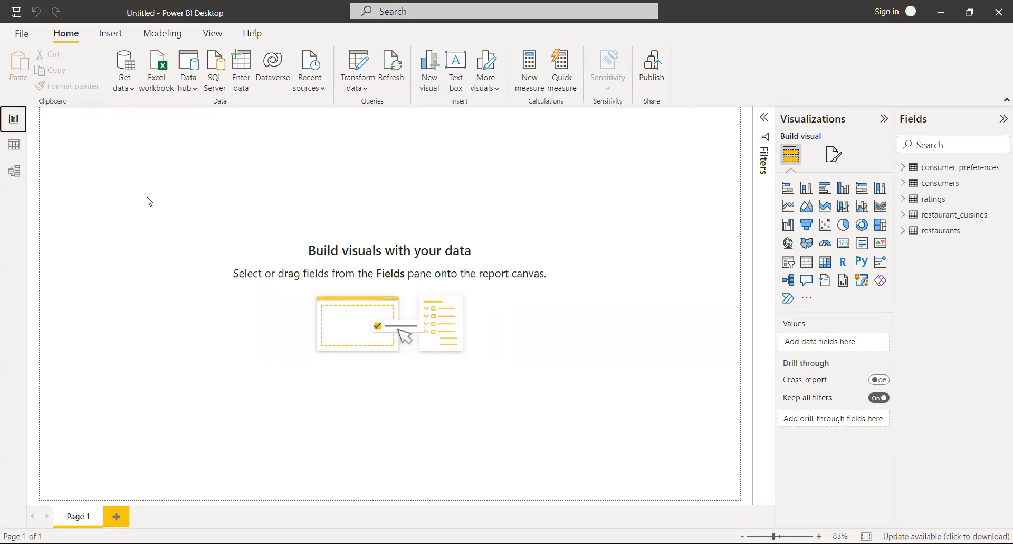
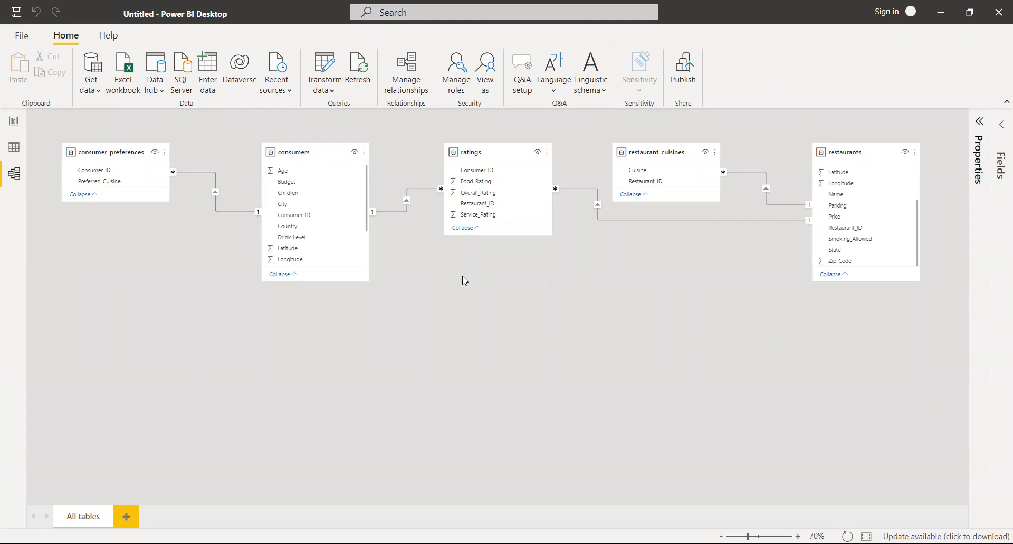
pyautogui.click(15, 121)
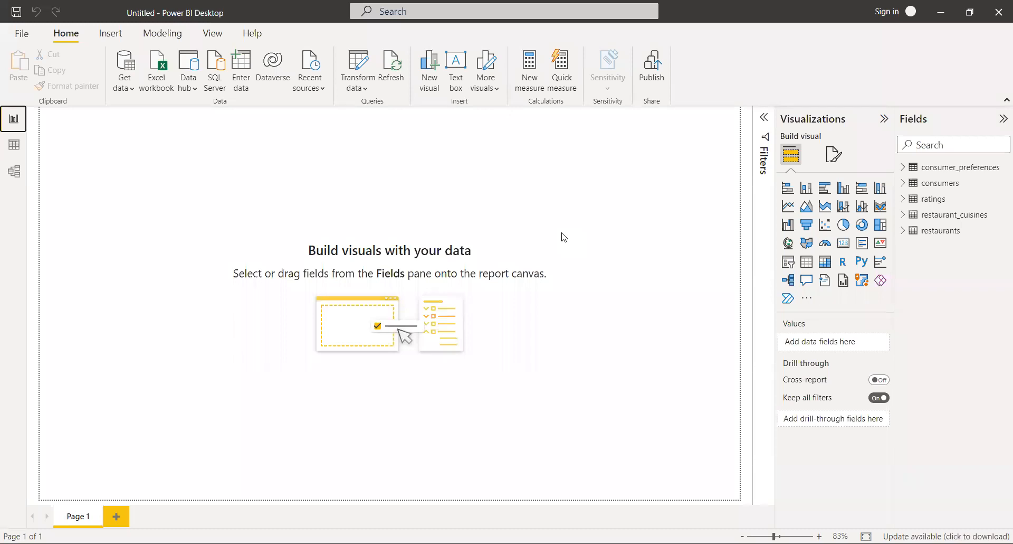
pyautogui.click(807, 262)
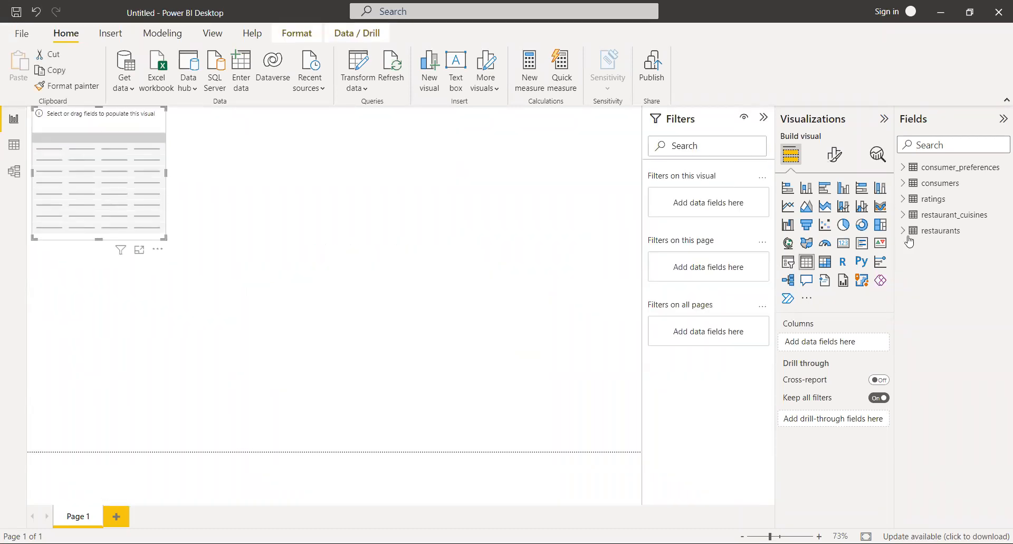
pyautogui.click(907, 183)
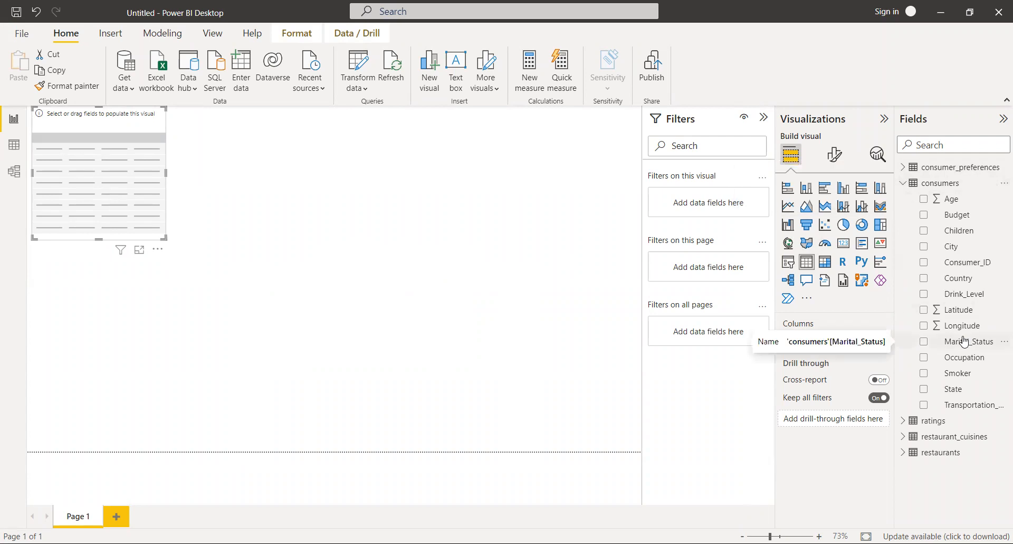
pyautogui.click(924, 266)
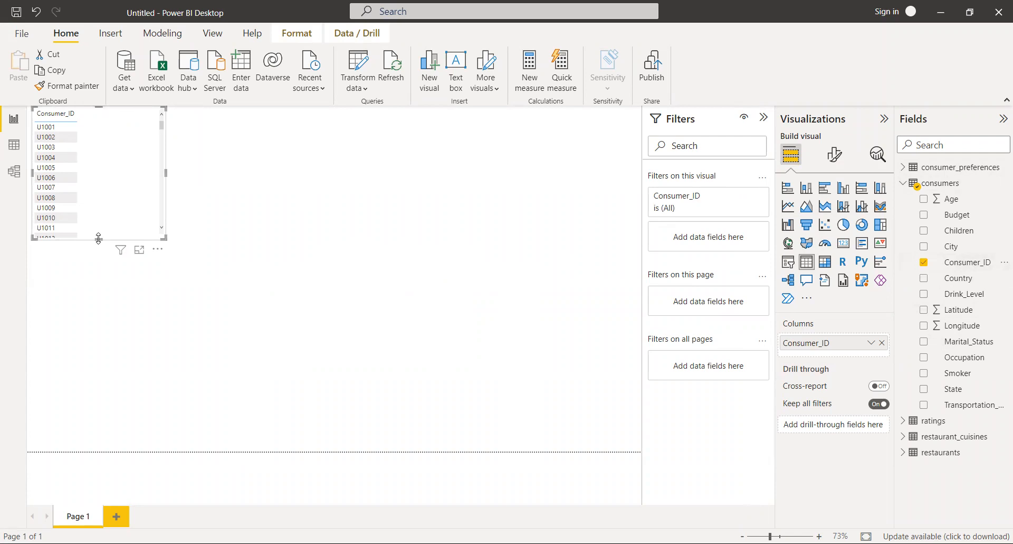
pyautogui.moveTo(99, 239); pyautogui.dragTo(109, 396)
pyautogui.scroll(-5, 111, 396)
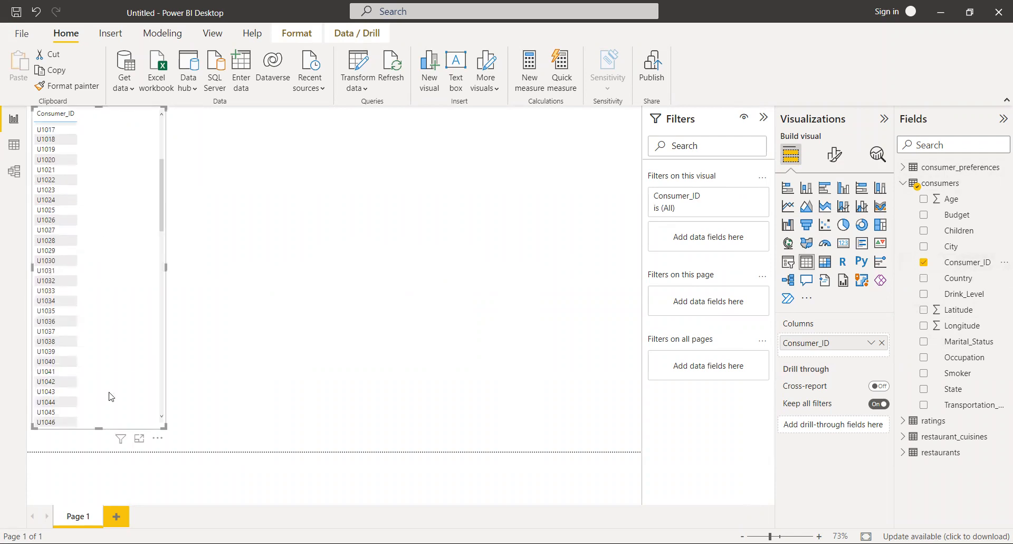
pyautogui.scroll(5, 111, 396)
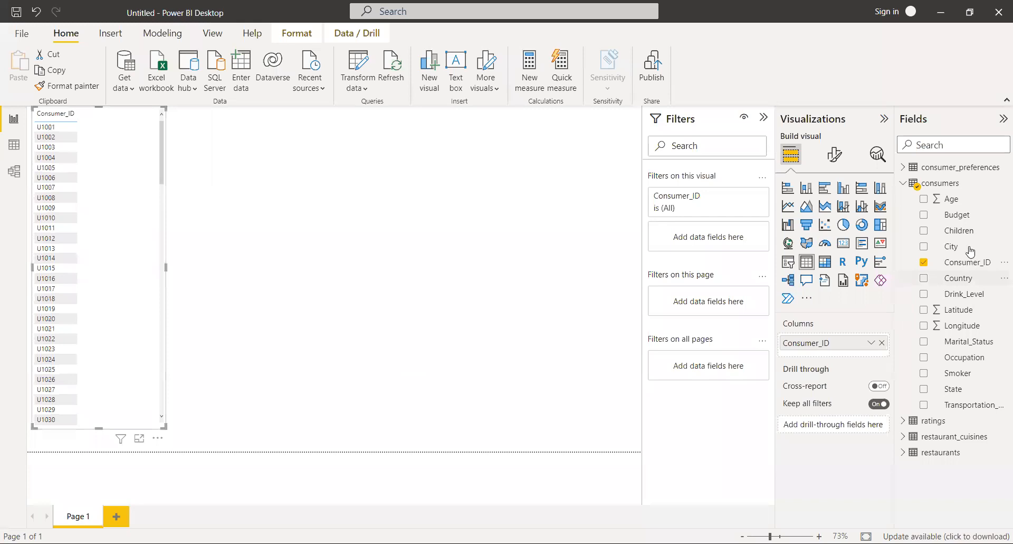
# Add the Age field from consumers to the table and move the visual toward the middle of the page.
pyautogui.click(923, 203)
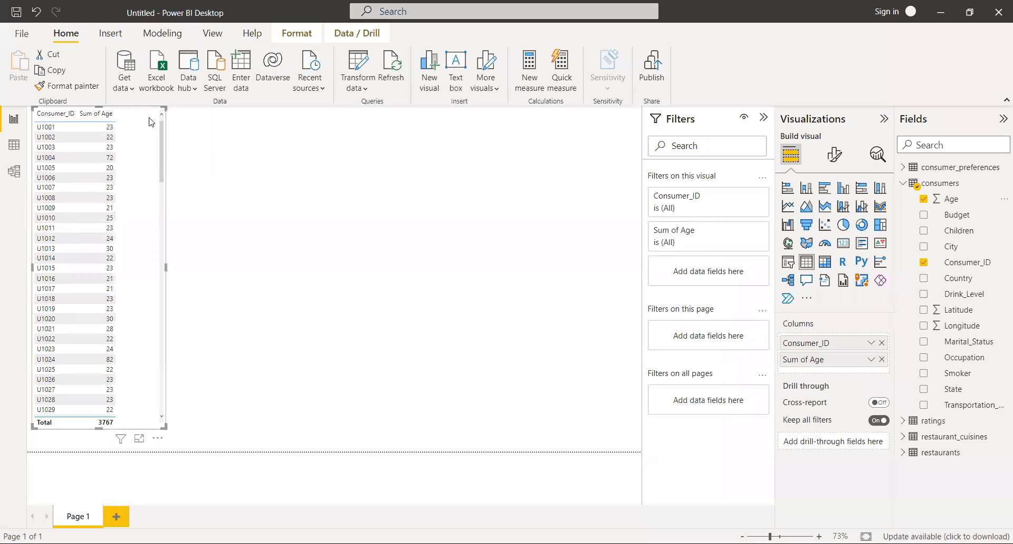
pyautogui.moveTo(160, 125); pyautogui.dragTo(345, 134)
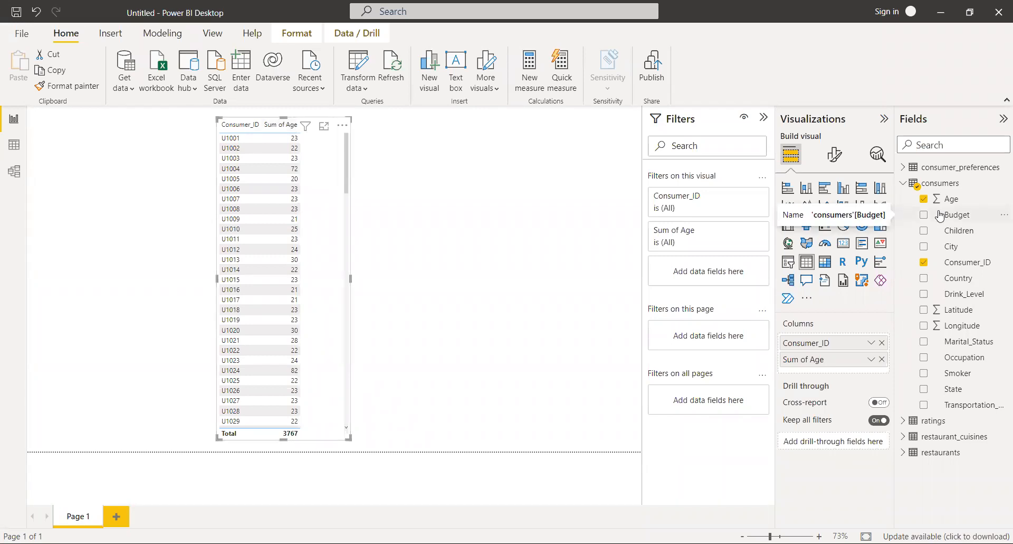
pyautogui.scroll(-15, 289, 289)
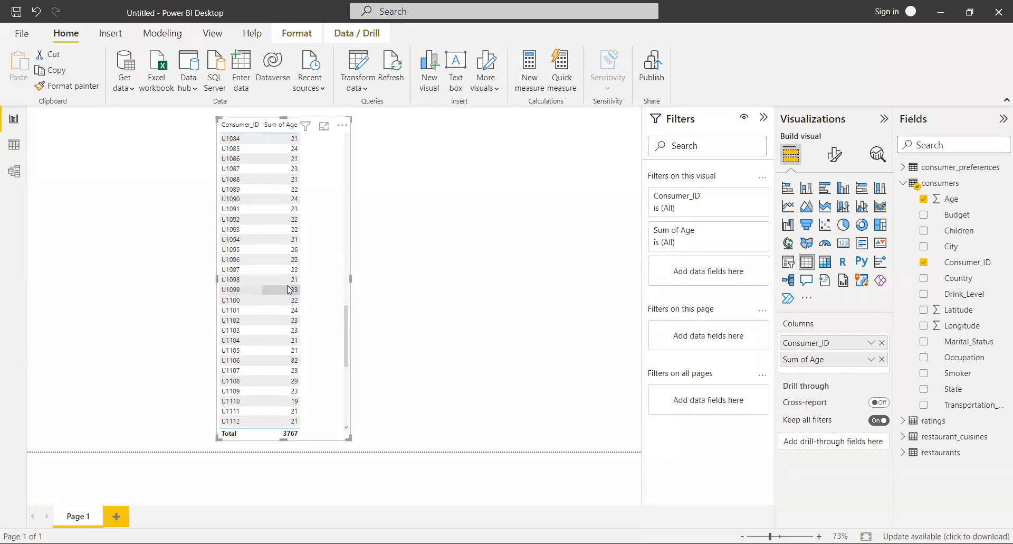
pyautogui.scroll(15, 289, 289)
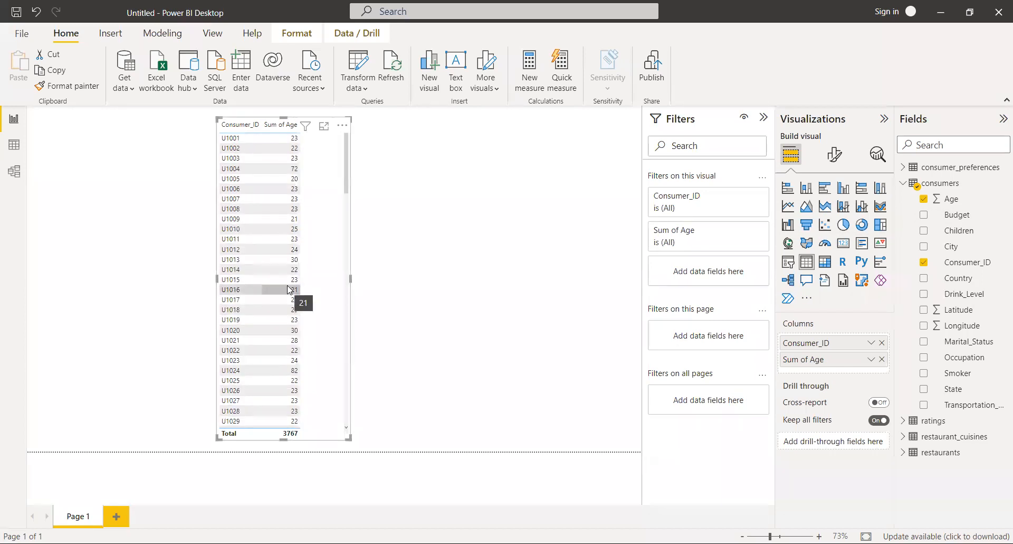
# Add the Smoker and Transportation_Method fields to the table and widen the visual to fit all four columns.
pyautogui.click(958, 374)
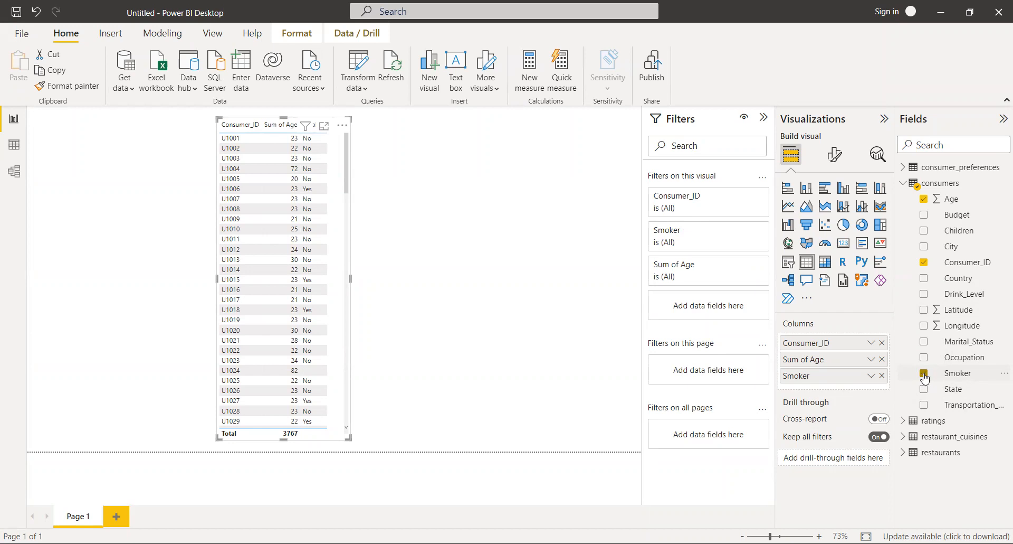
pyautogui.click(925, 405)
pyautogui.moveTo(350, 280); pyautogui.dragTo(420, 285)
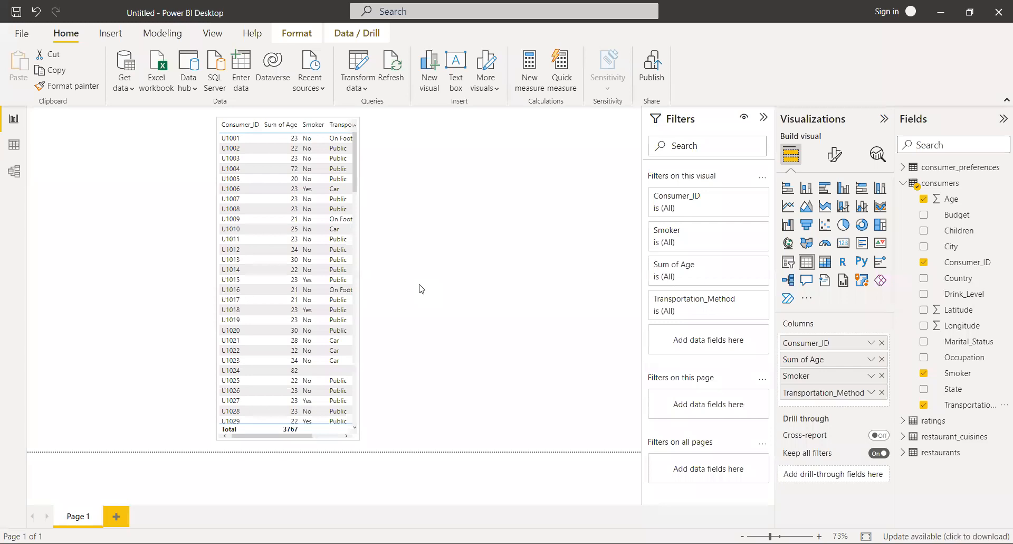
# Try adding Preferred_Cuisine from consumer_preferences to the table, widen the visual to fit it, and look through the rows per consumer.
pyautogui.click(903, 183)
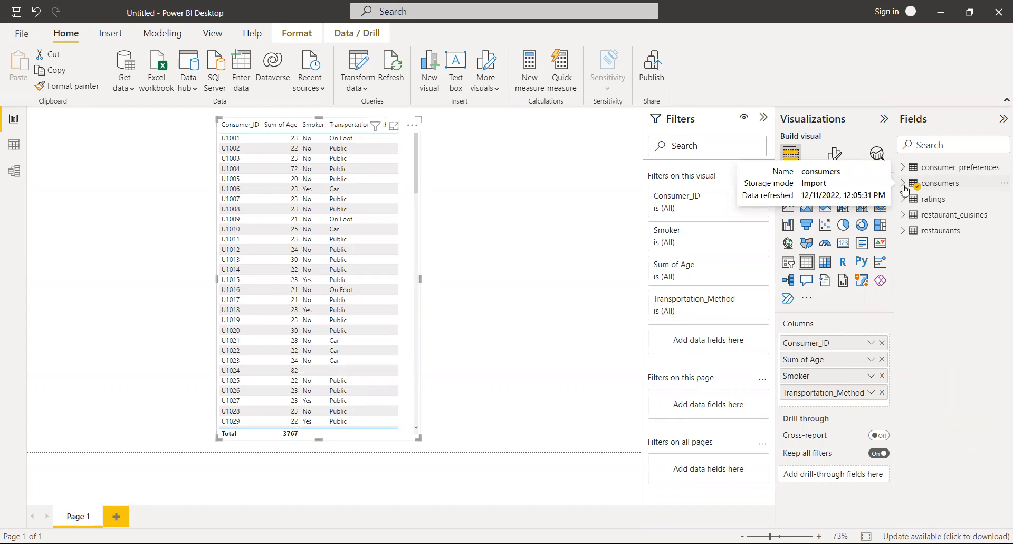
pyautogui.click(955, 169)
pyautogui.click(969, 199)
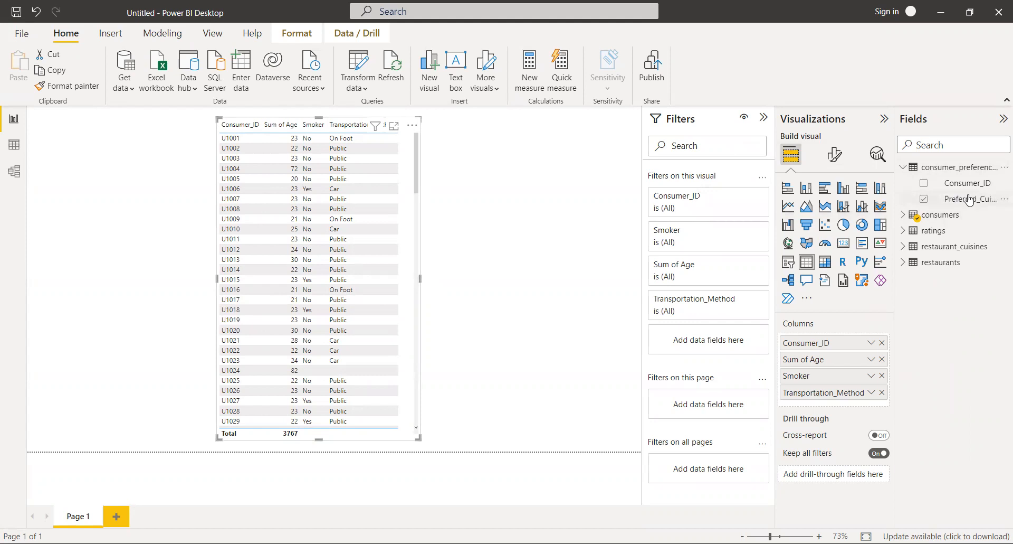
pyautogui.click(924, 200)
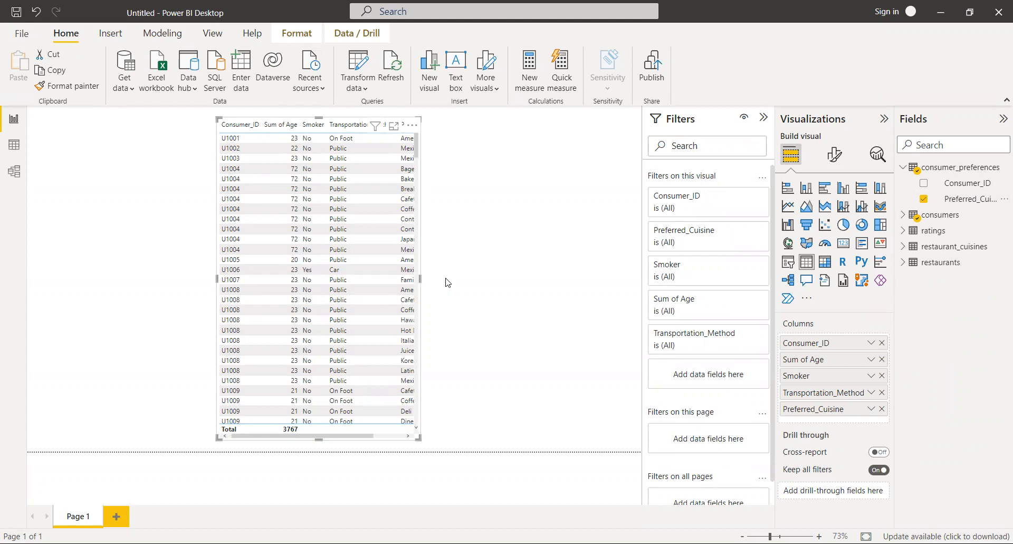
pyautogui.moveTo(448, 282); pyautogui.dragTo(468, 278)
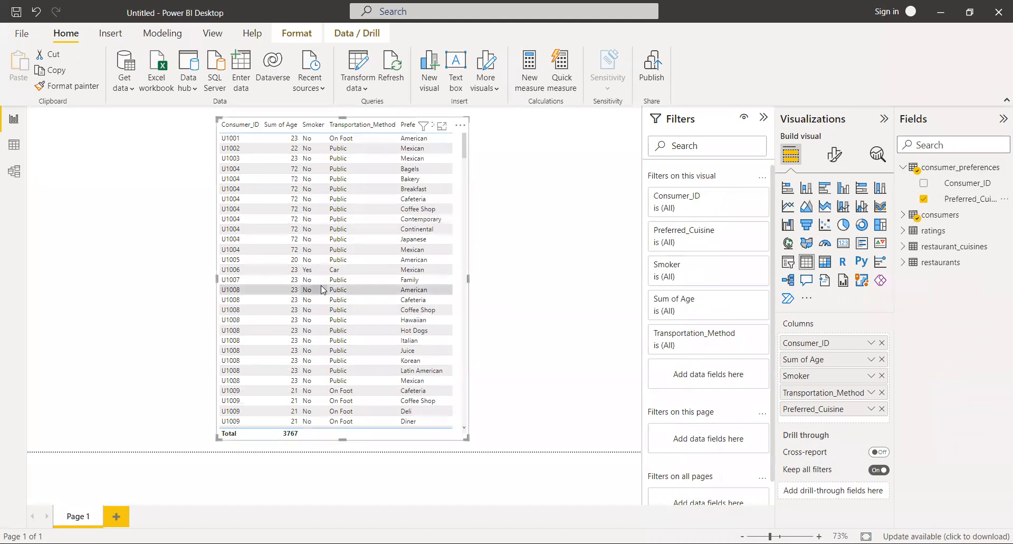
pyautogui.scroll(-10, 321, 285)
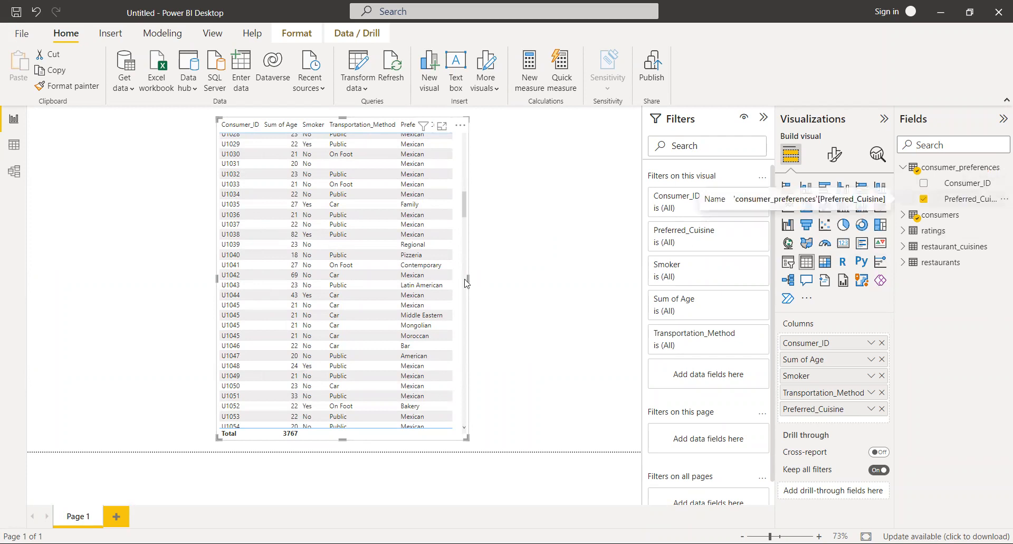
pyautogui.scroll(9, 364, 256)
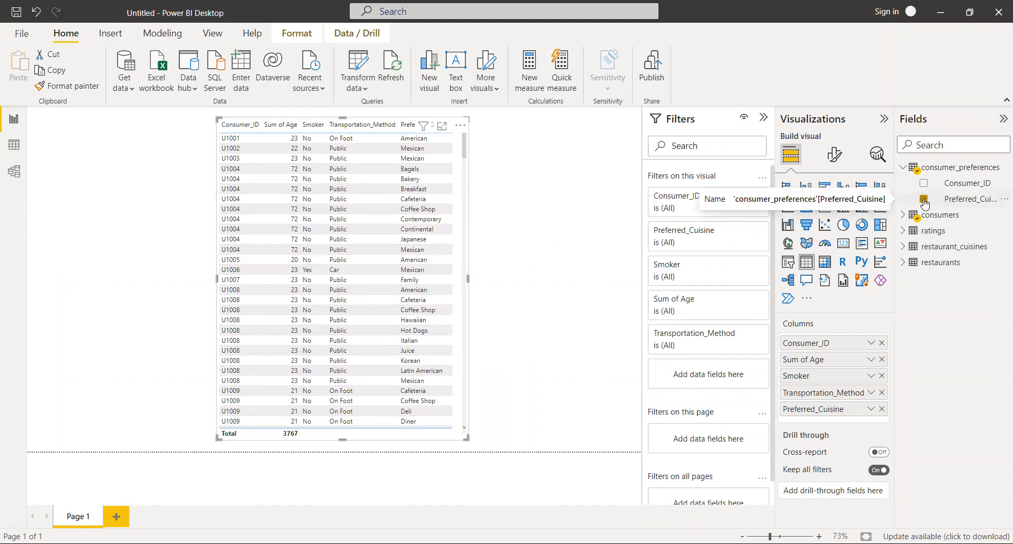
# Remove Preferred_Cuisine from the table and narrow the visual to fit the remaining columns.
pyautogui.click(925, 200)
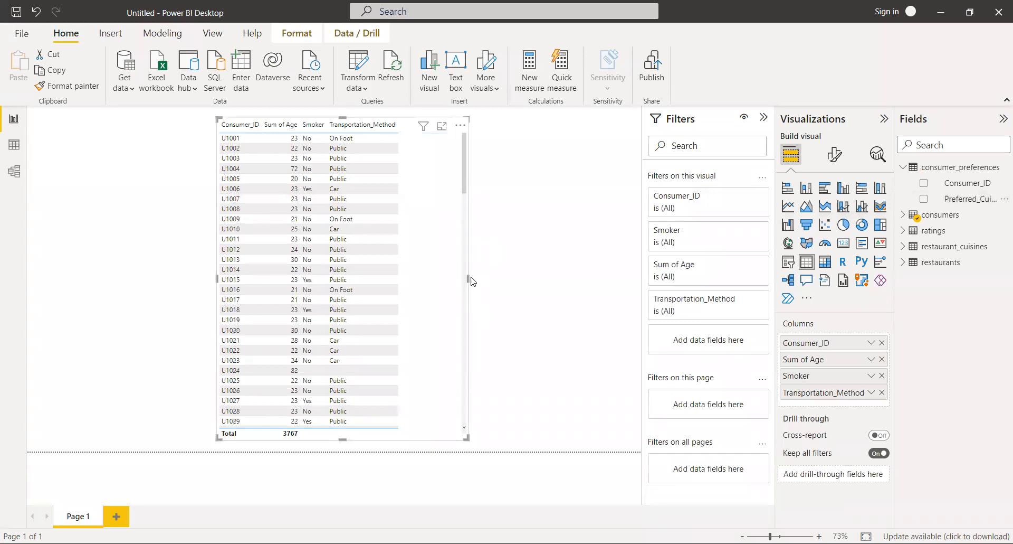
pyautogui.click(491, 227)
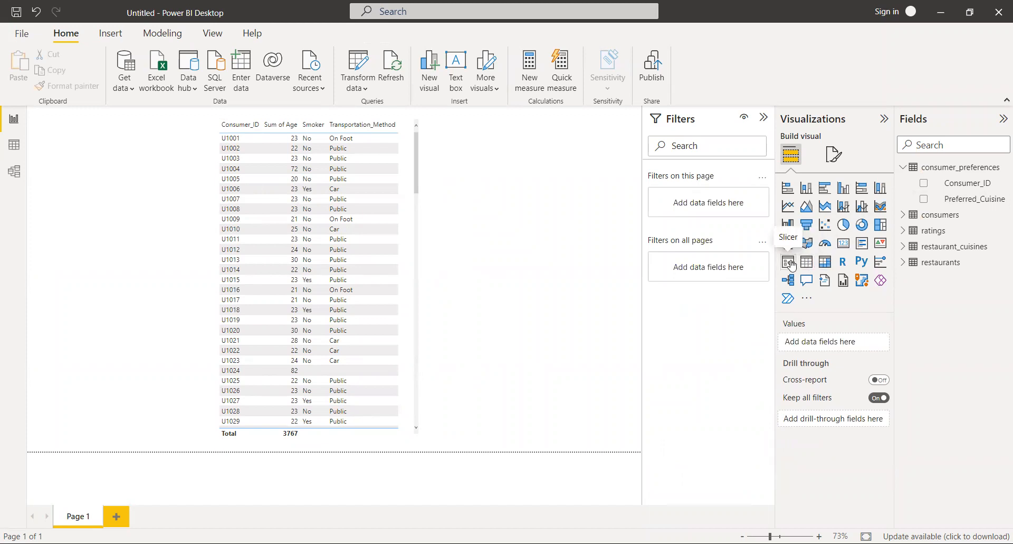
# Insert a slicer on consumer_preferences' Preferred_Cuisine and arrange it and the consumer table side by side without overlap.
pyautogui.click(791, 266)
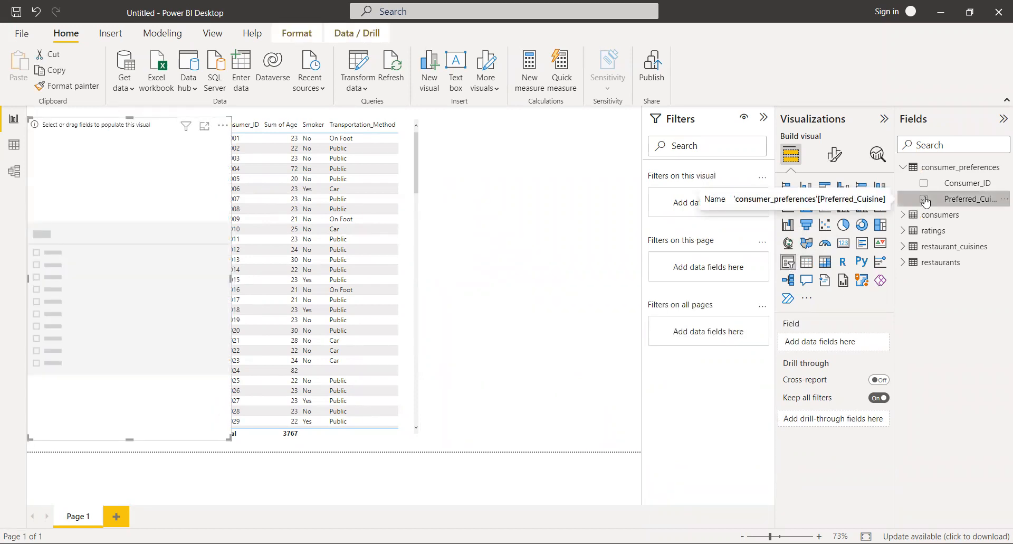
pyautogui.click(925, 199)
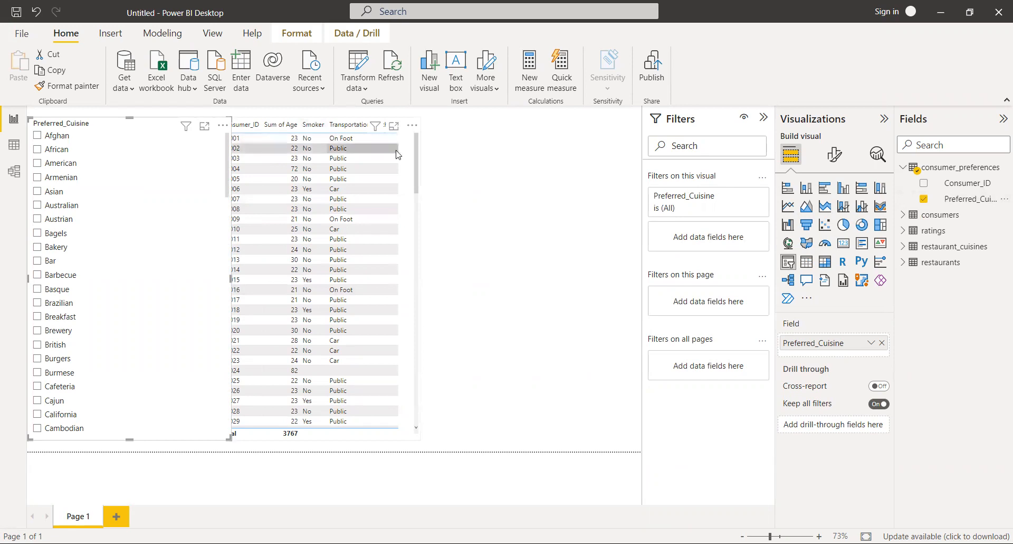
pyautogui.moveTo(396, 150); pyautogui.dragTo(528, 150)
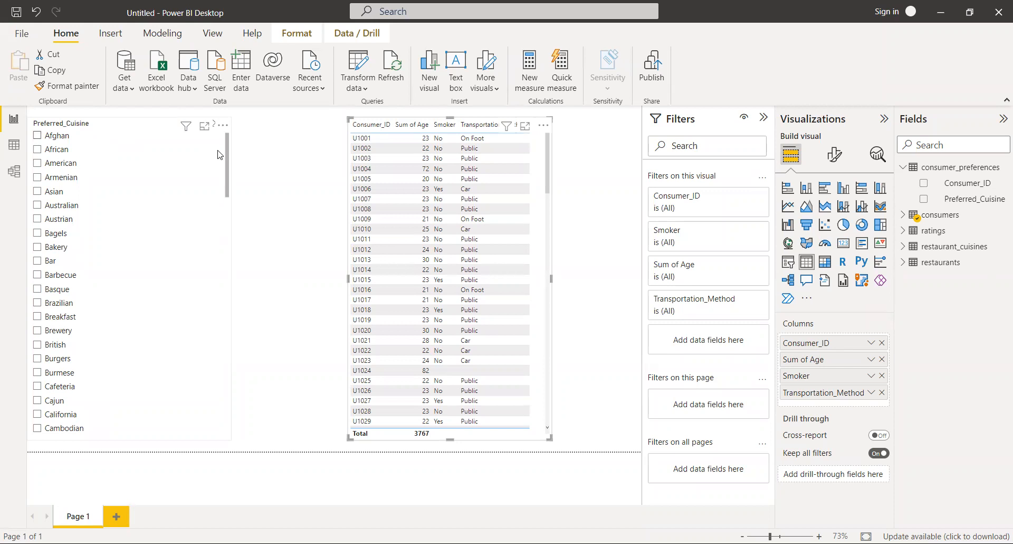
pyautogui.moveTo(195, 219); pyautogui.dragTo(258, 230)
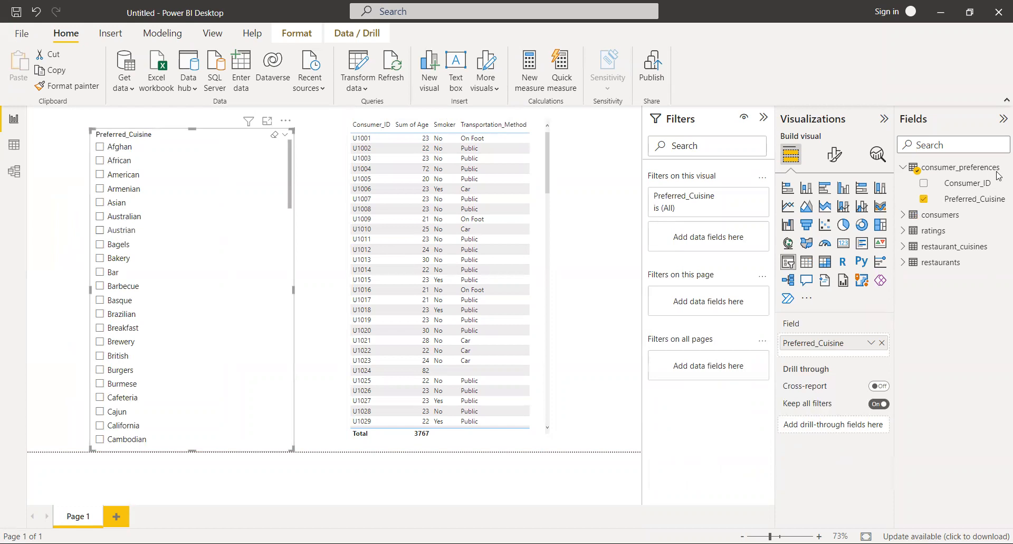
# Look through the cuisine list, change the Preferred_Cuisine slicer to the Dropdown type, and shrink its height to fit.
pyautogui.scroll(-10, 164, 406)
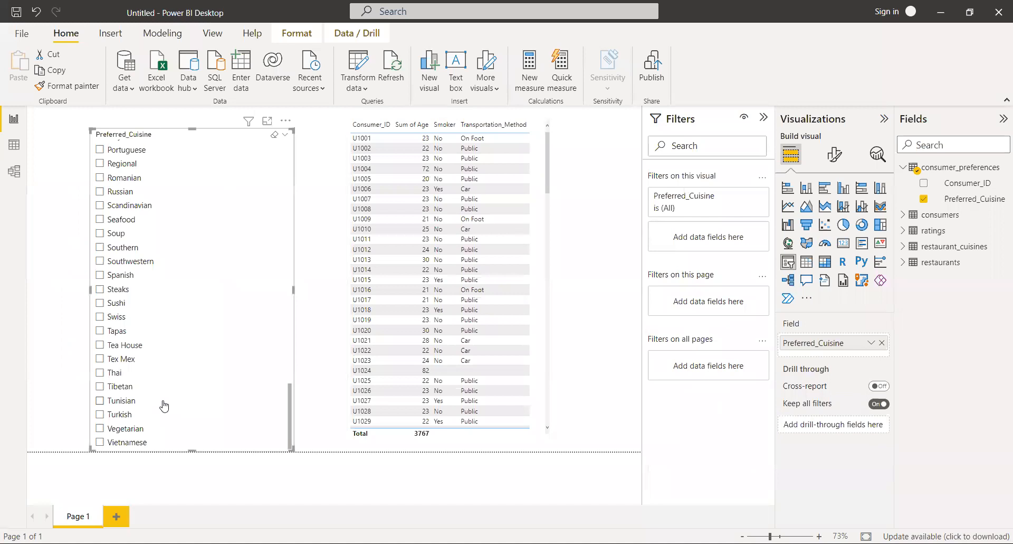
pyautogui.scroll(10, 164, 405)
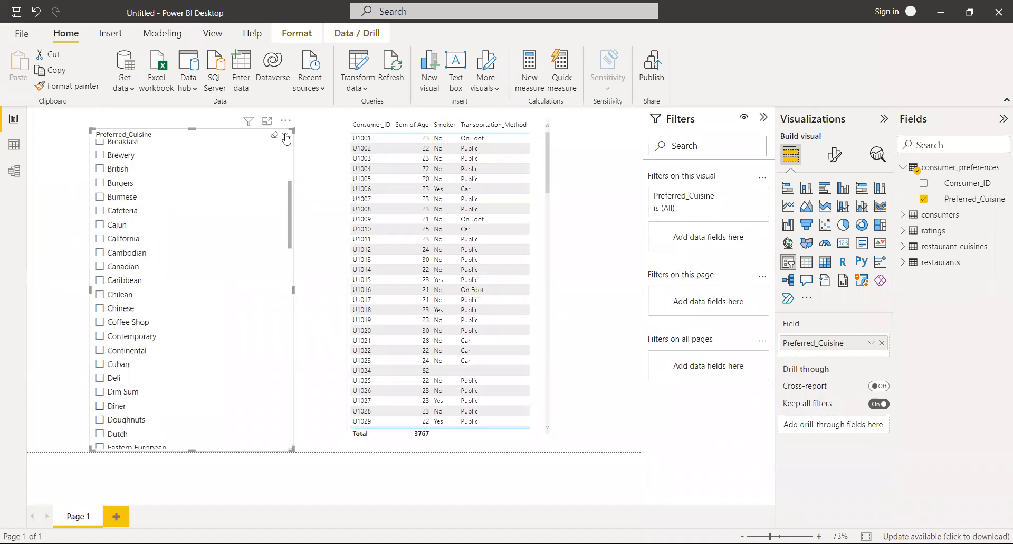
pyautogui.click(287, 138)
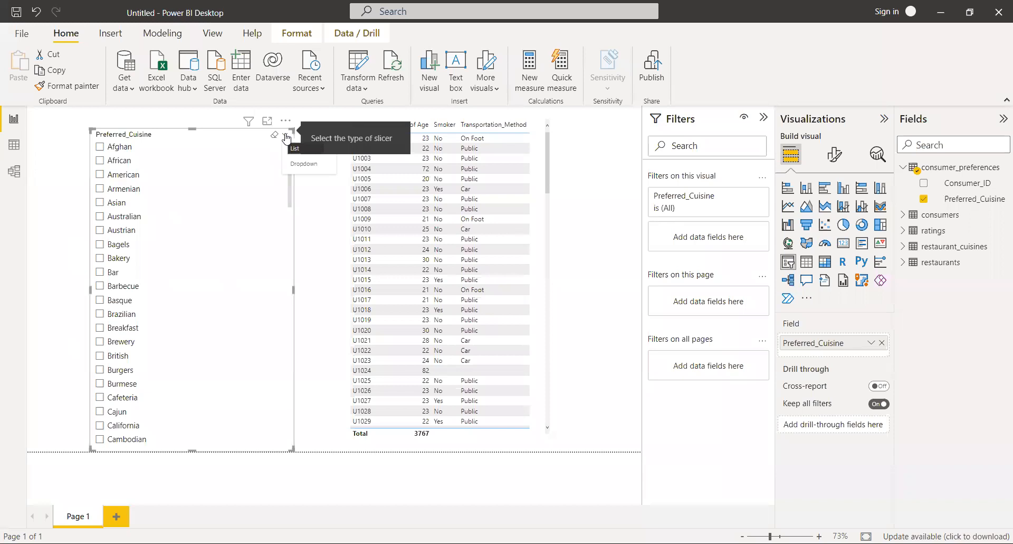
pyautogui.click(304, 164)
pyautogui.moveTo(192, 449); pyautogui.dragTo(169, 175)
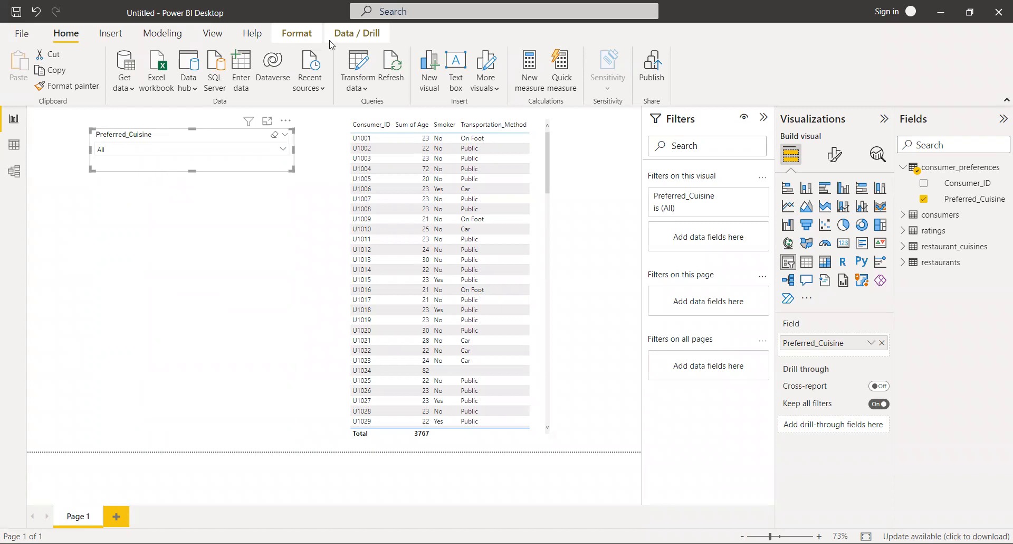
# Select American in the Preferred_Cuisine slicer and look through the consumer table to check whether it is filtered.
pyautogui.click(288, 150)
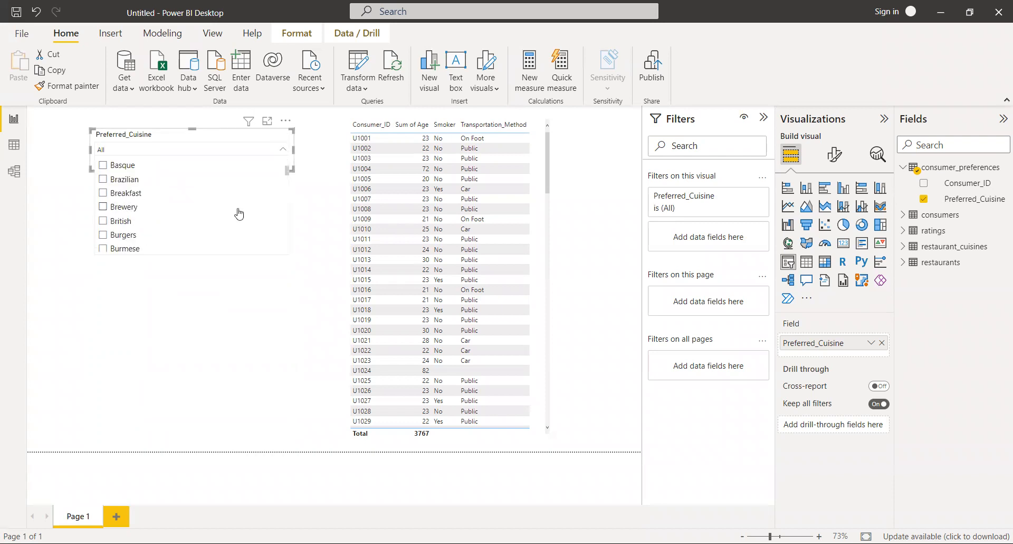
pyautogui.scroll(3, 239, 213)
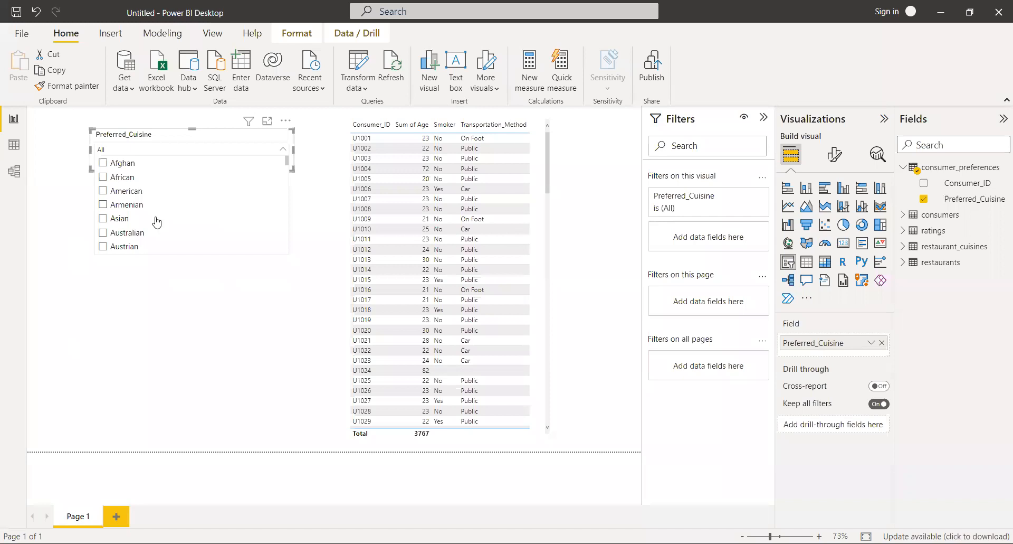
pyautogui.click(103, 192)
pyautogui.scroll(-2, 224, 244)
pyautogui.click(480, 283)
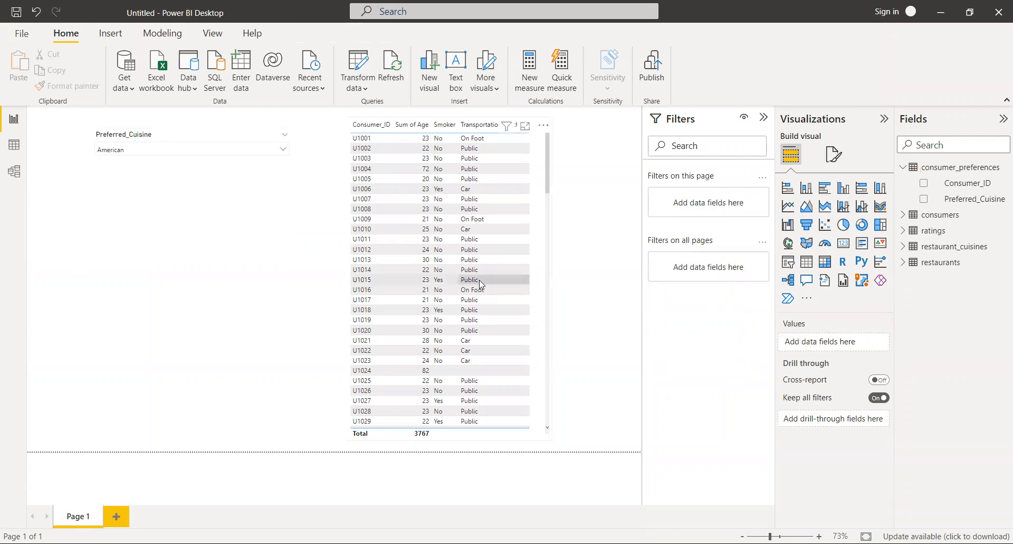
pyautogui.scroll(-10, 480, 283)
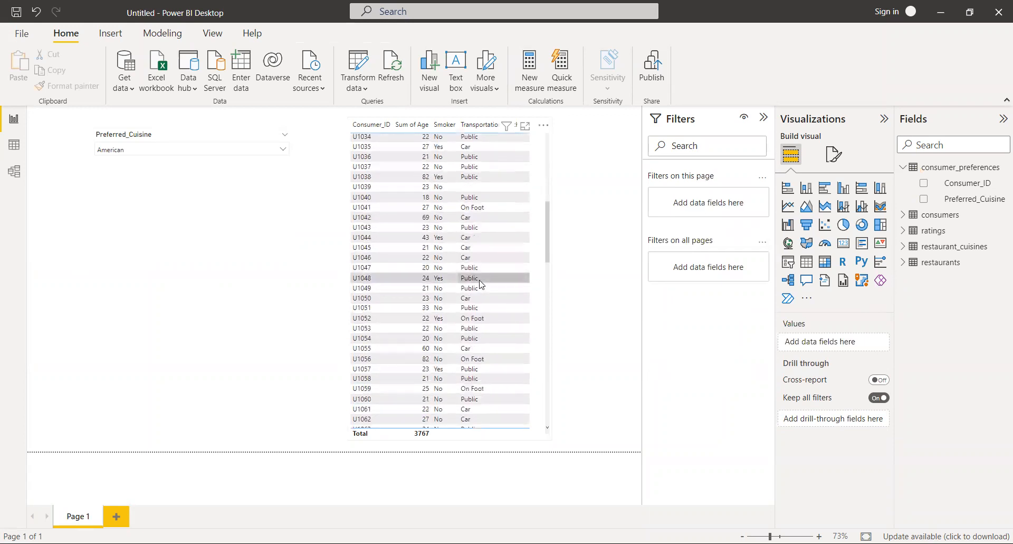
pyautogui.scroll(10, 481, 283)
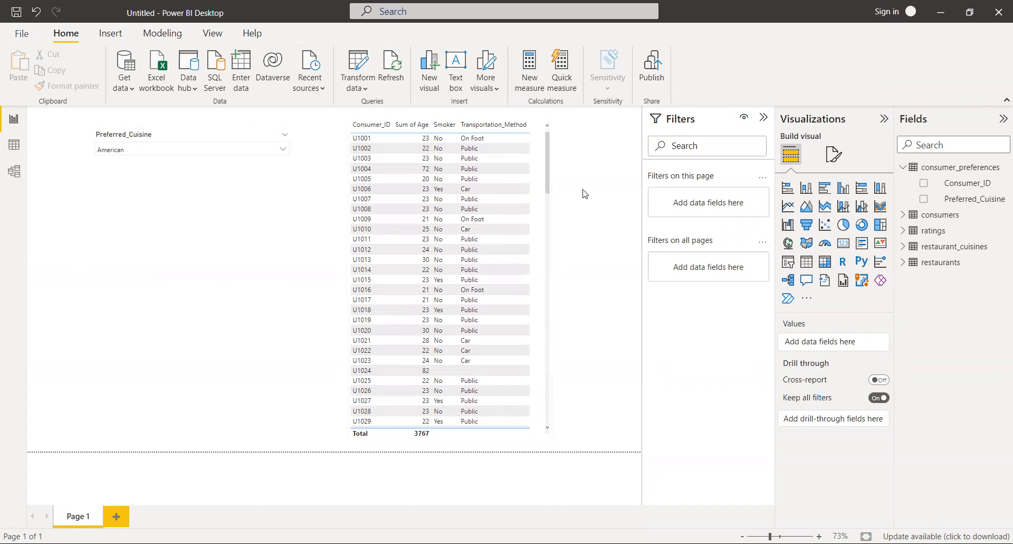
# Add Preferred_Cuisine from consumer_preferences to the consumer table and widen the visual to fit the new column.
pyautogui.click(539, 221)
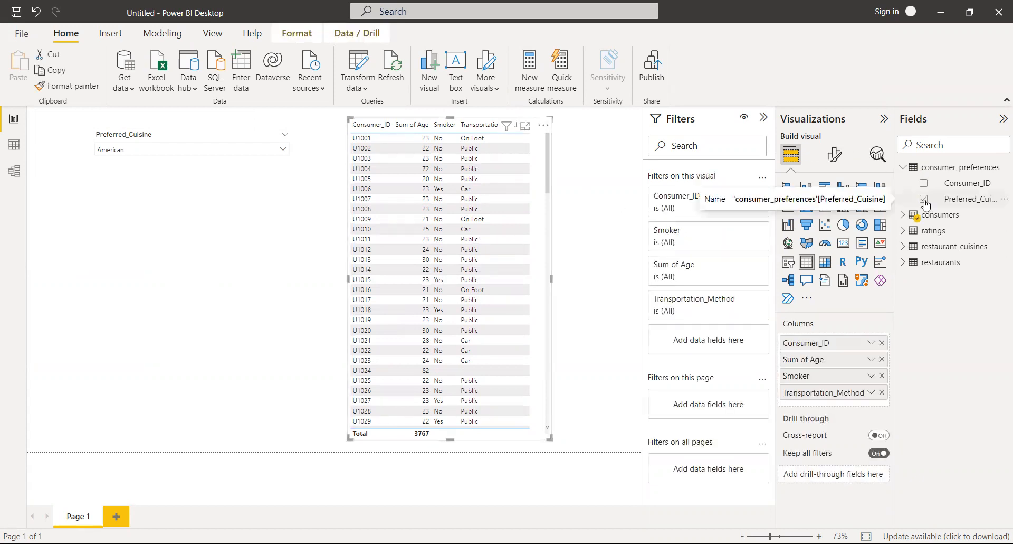
pyautogui.click(924, 199)
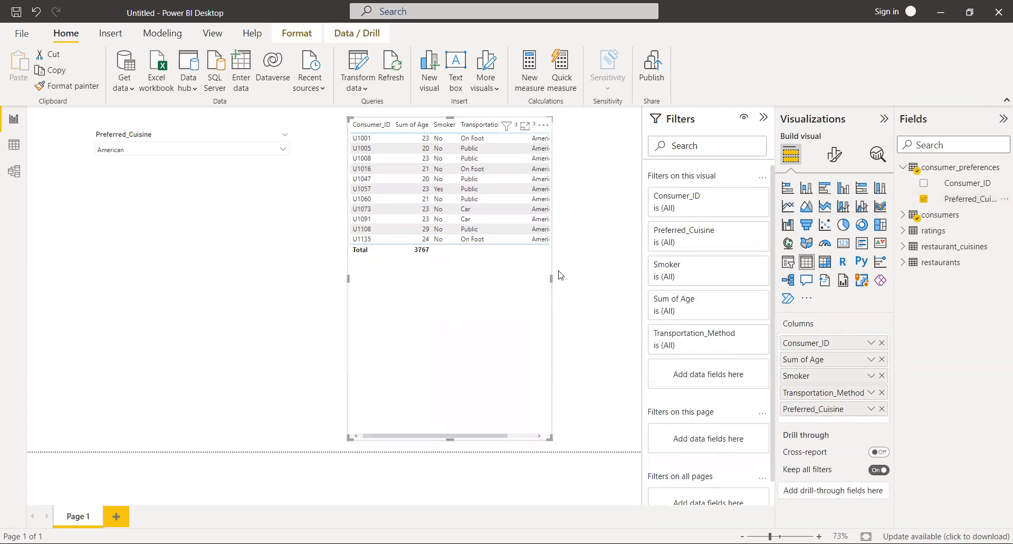
pyautogui.moveTo(552, 278); pyautogui.dragTo(601, 278)
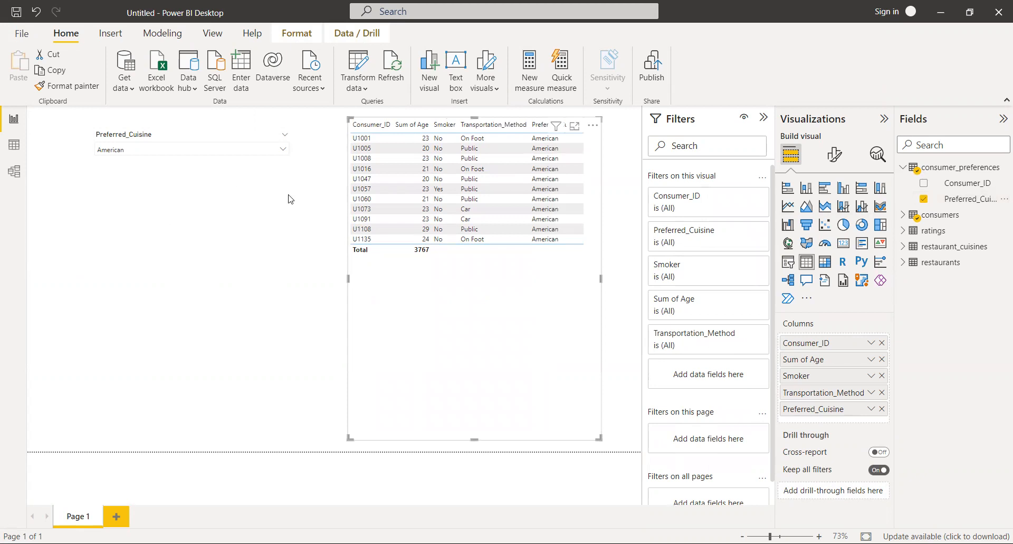
# Switch the Preferred_Cuisine slicer from American to Austrian and look through the rest of the cuisine list.
pyautogui.click(271, 152)
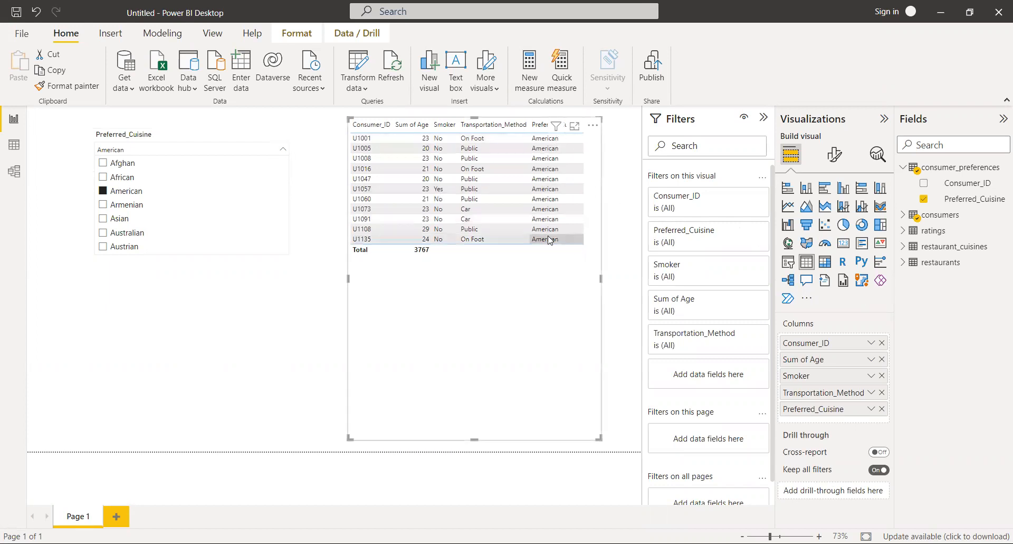
pyautogui.click(501, 219)
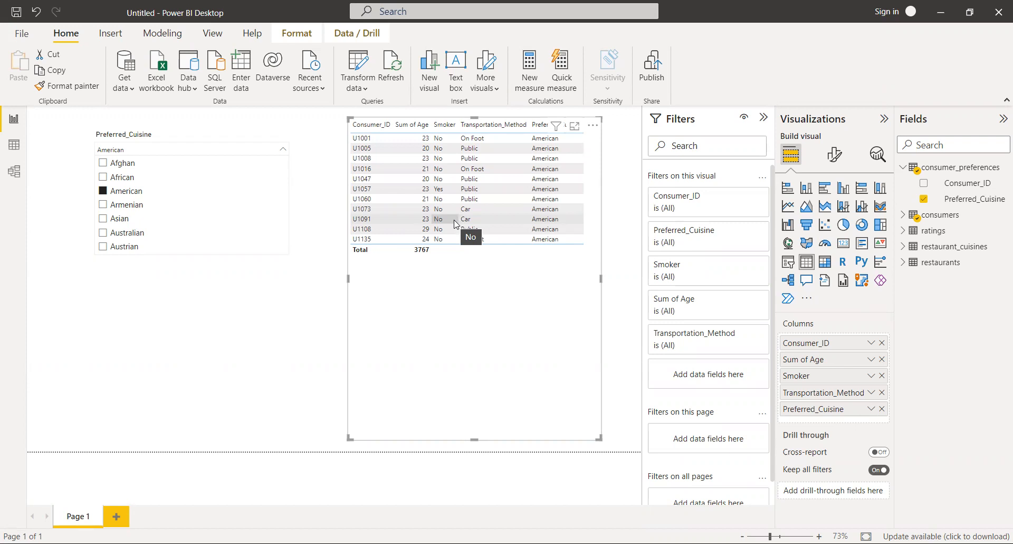
pyautogui.scroll(-1, 105, 232)
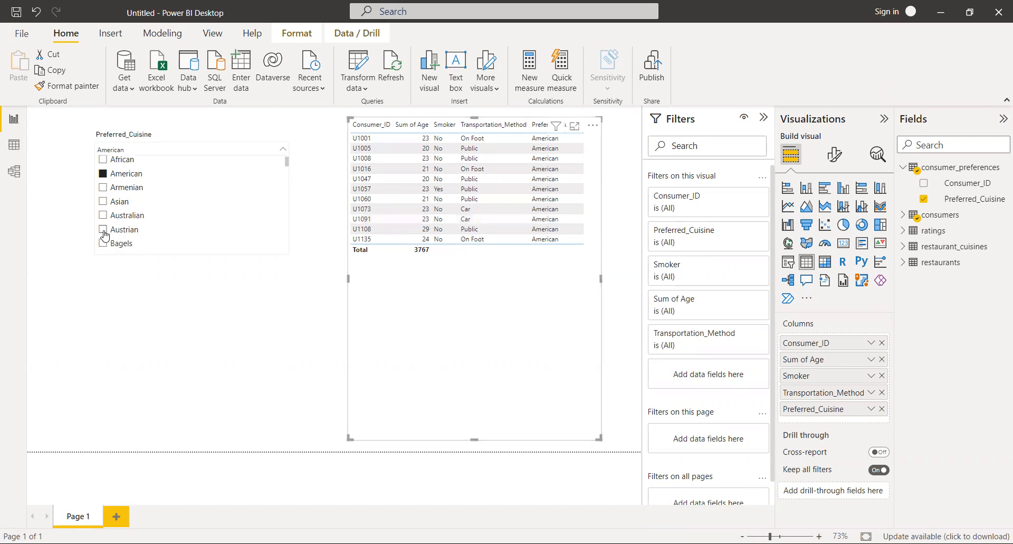
pyautogui.click(102, 230)
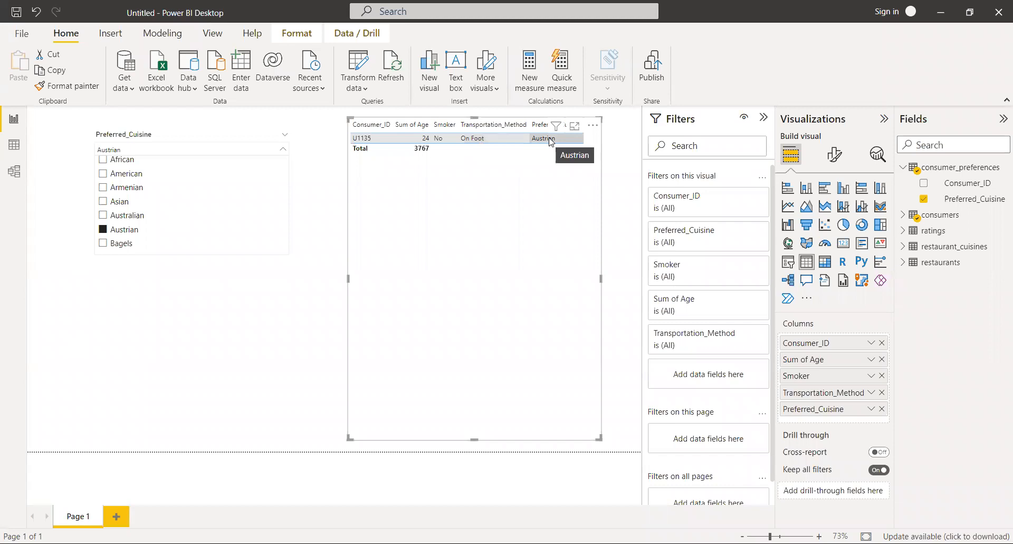
pyautogui.scroll(-10, 199, 231)
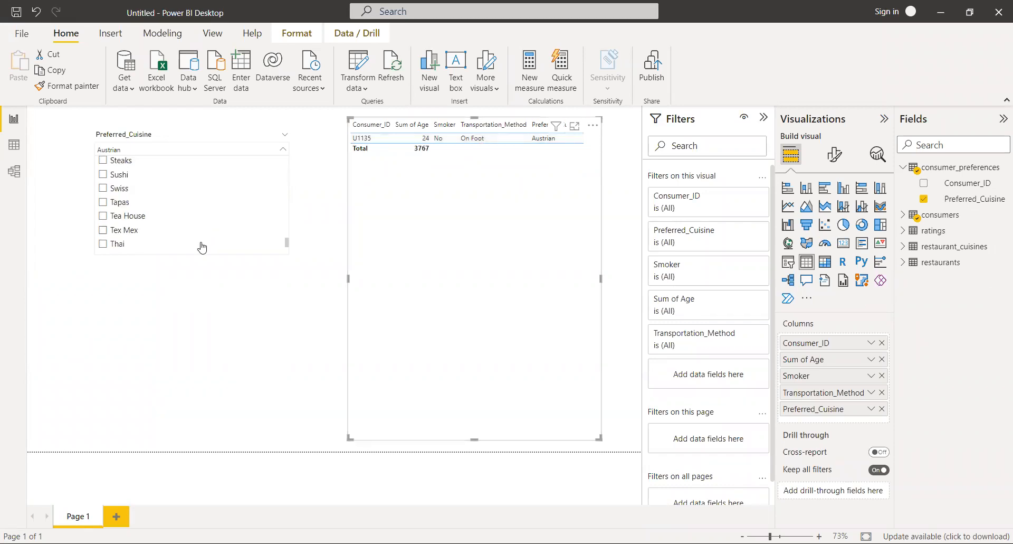
pyautogui.scroll(-2, 203, 247)
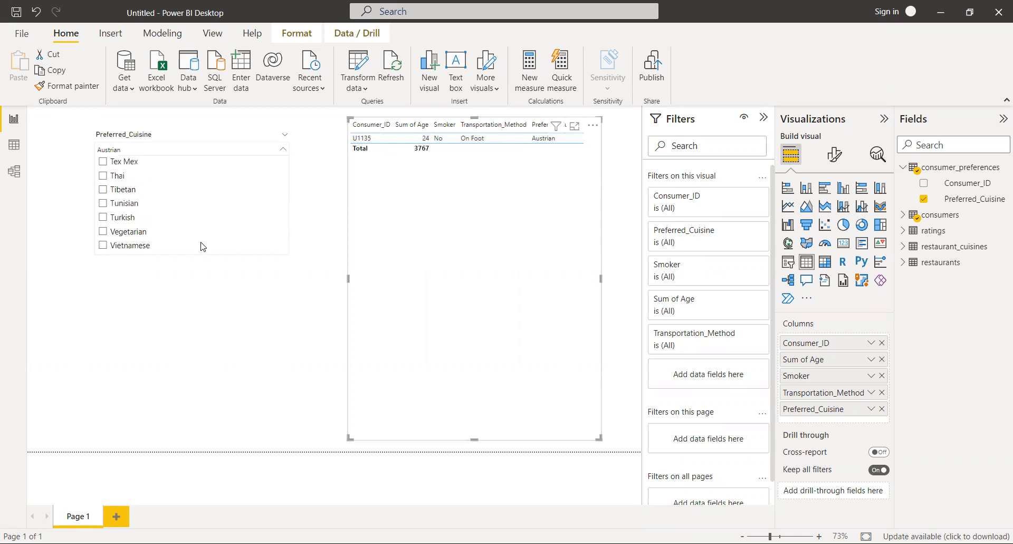
pyautogui.click(203, 259)
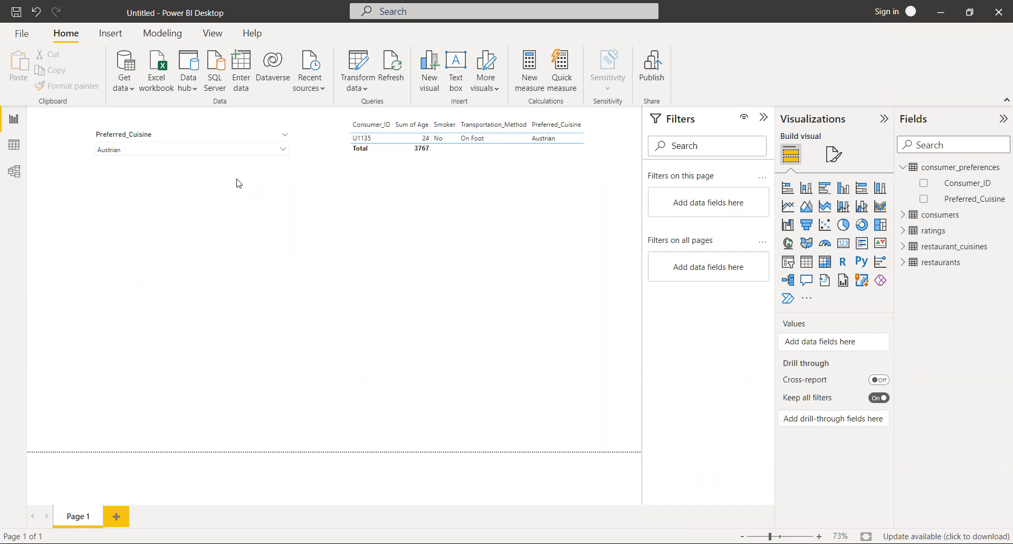
# Shrink the consumer table's height, then insert a clustered column chart below the slicer and make it taller.
pyautogui.click(553, 194)
pyautogui.moveTo(474, 440); pyautogui.dragTo(467, 175)
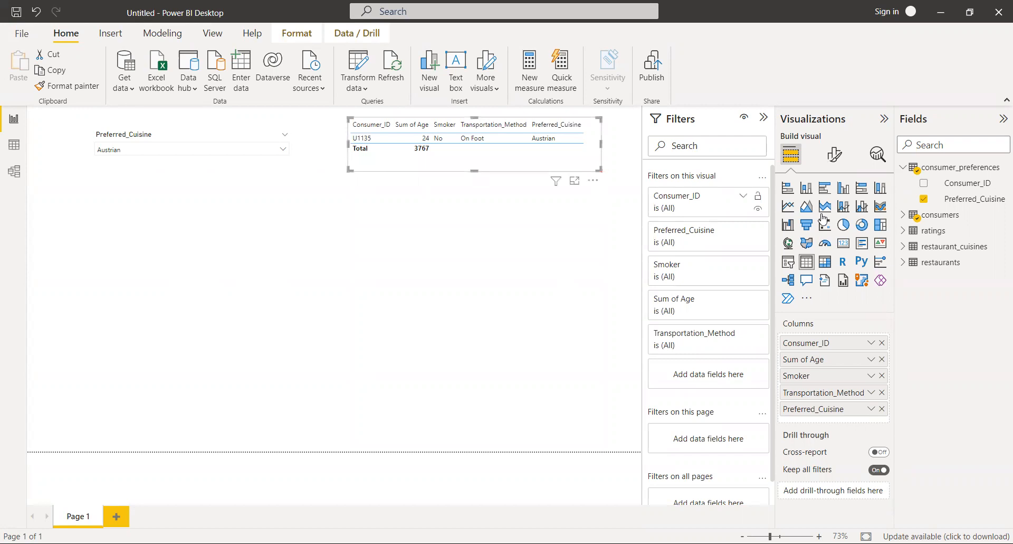
pyautogui.press('Escape')
pyautogui.click(843, 187)
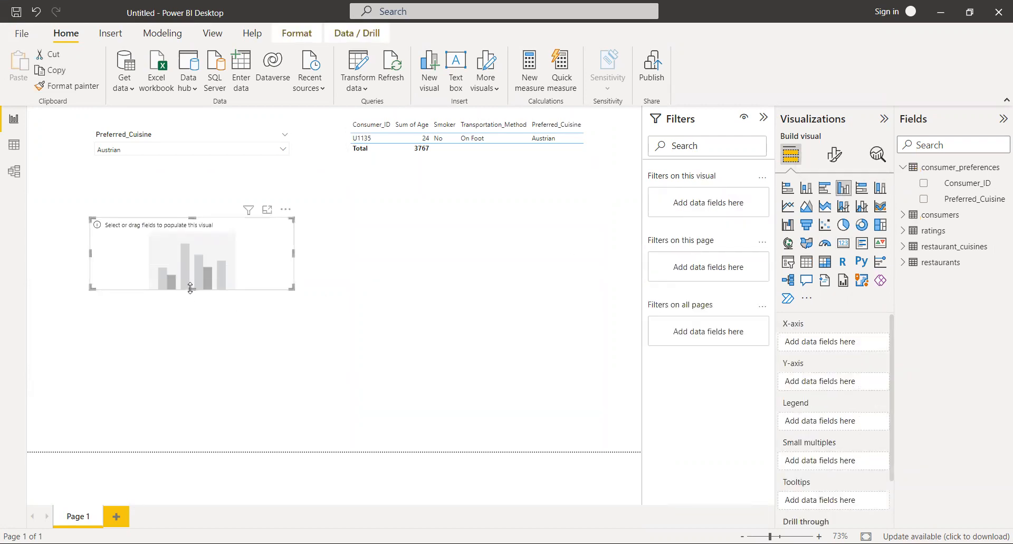
pyautogui.moveTo(191, 288); pyautogui.dragTo(191, 386)
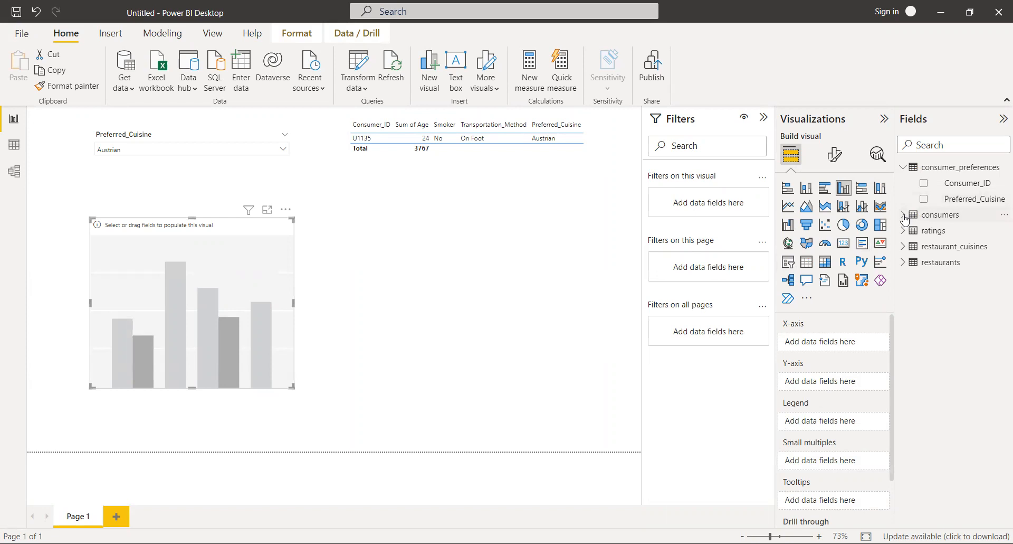
# Plot consumers' Consumer_ID on the chart's X-axis with the count of City on the Y-axis.
pyautogui.click(904, 215)
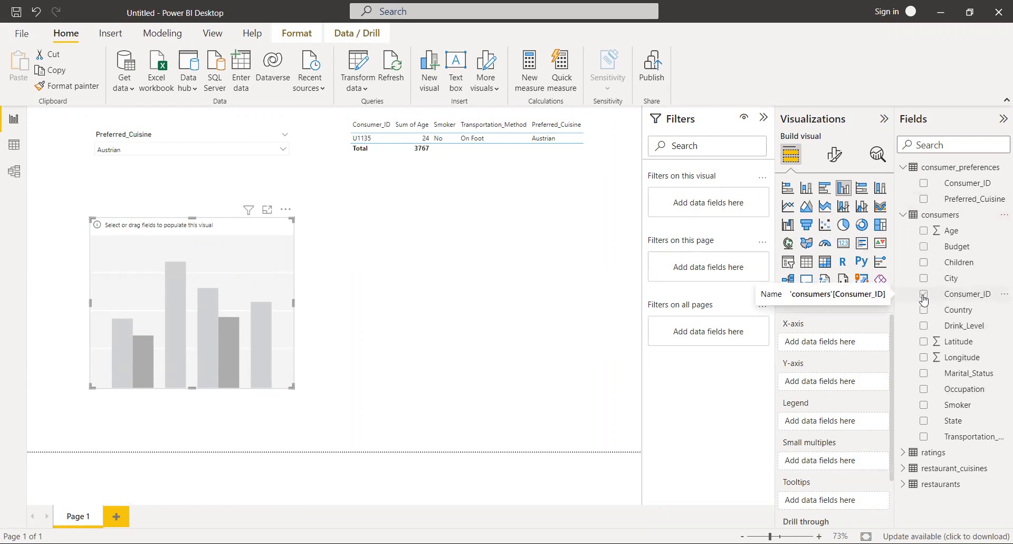
pyautogui.click(924, 294)
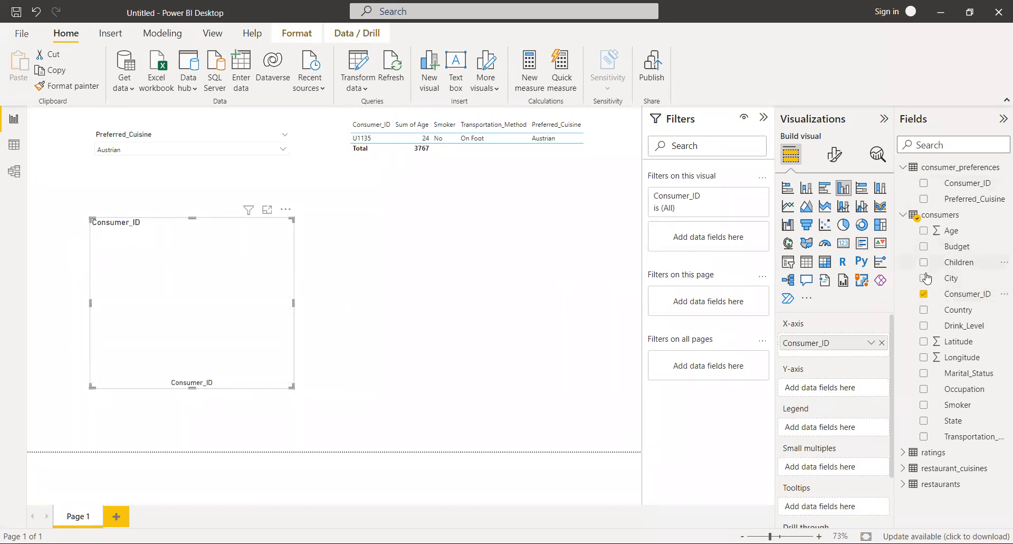
pyautogui.click(924, 278)
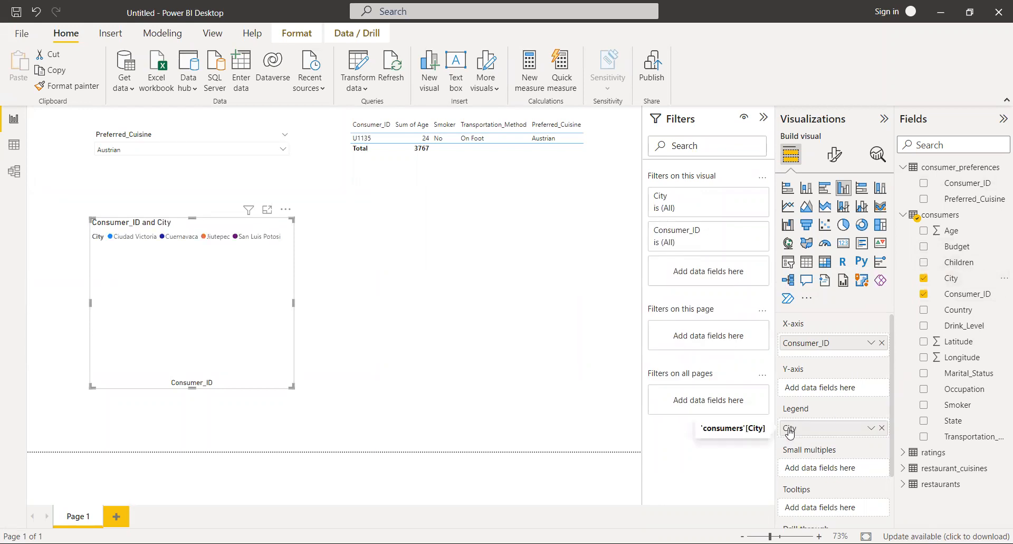
pyautogui.moveTo(790, 379); pyautogui.dragTo(791, 391)
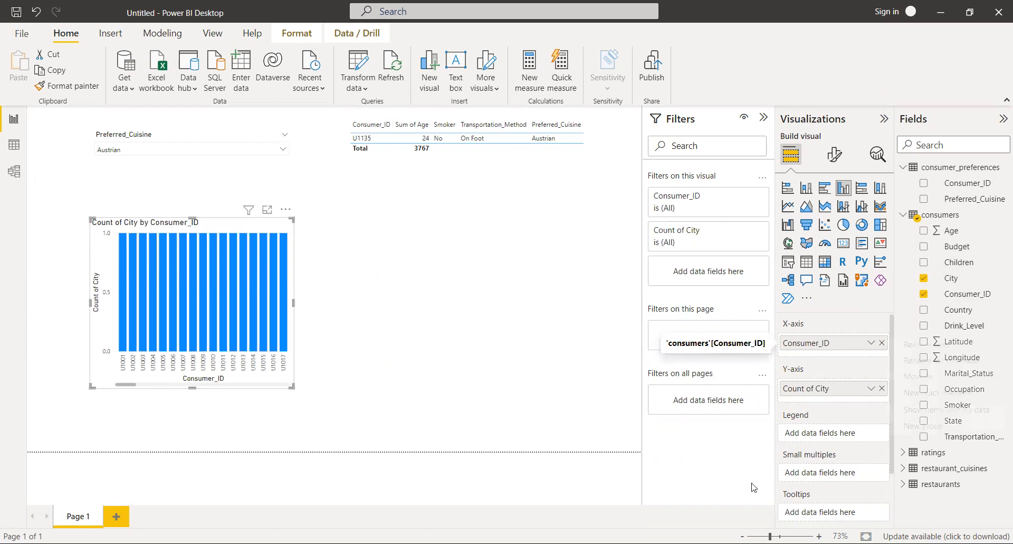
pyautogui.rightClick(820, 346)
pyautogui.click(717, 479)
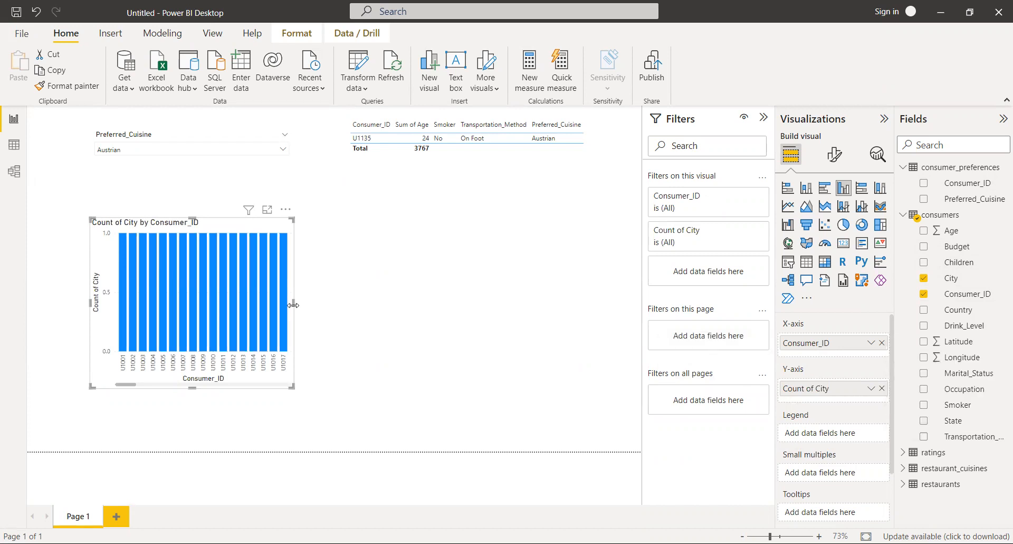
# Widen the column chart and replace its fields with City on the X-axis and the count of Consumer_ID on the Y-axis.
pyautogui.moveTo(294, 305); pyautogui.dragTo(409, 296)
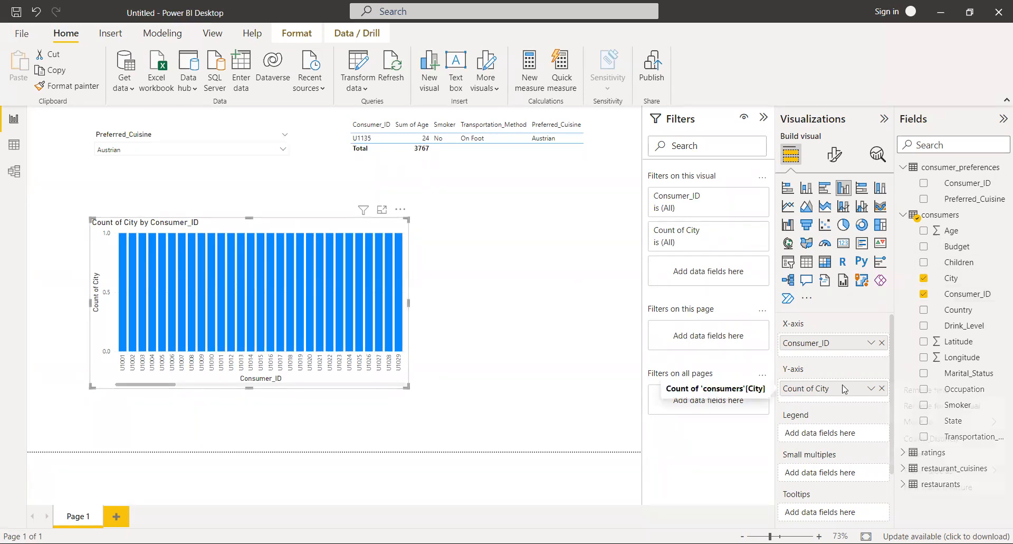
pyautogui.rightClick(888, 384)
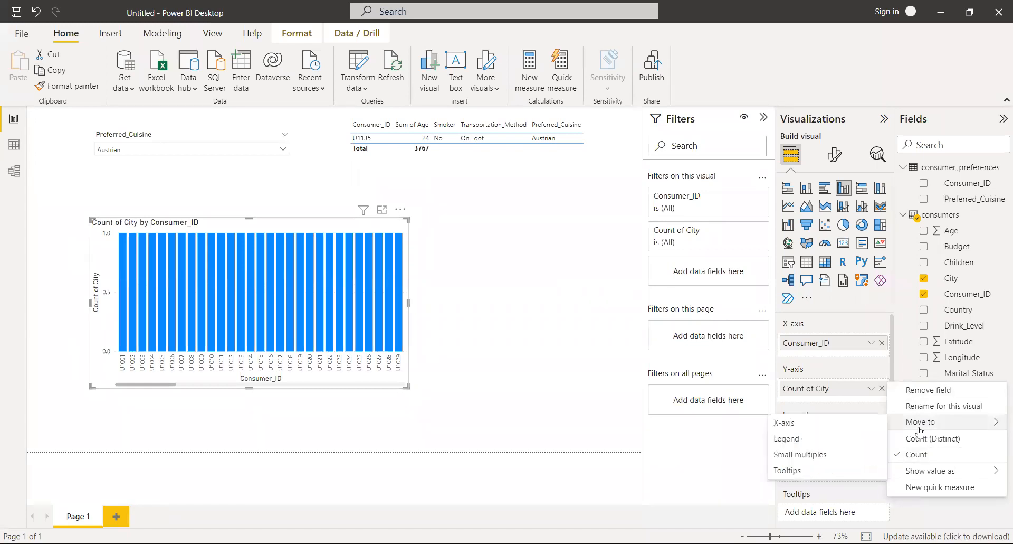
pyautogui.click(832, 395)
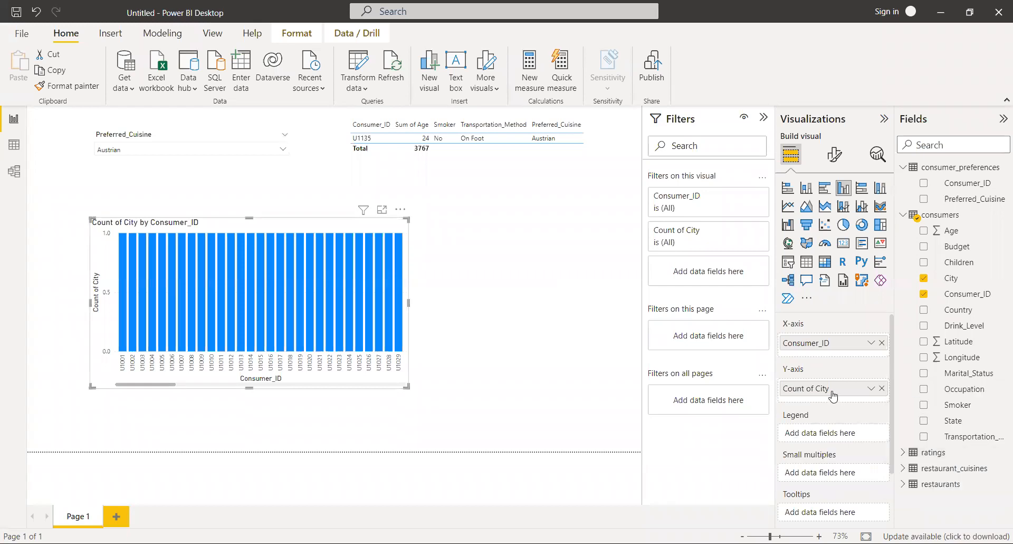
pyautogui.moveTo(832, 395); pyautogui.dragTo(734, 391)
pyautogui.click(881, 344)
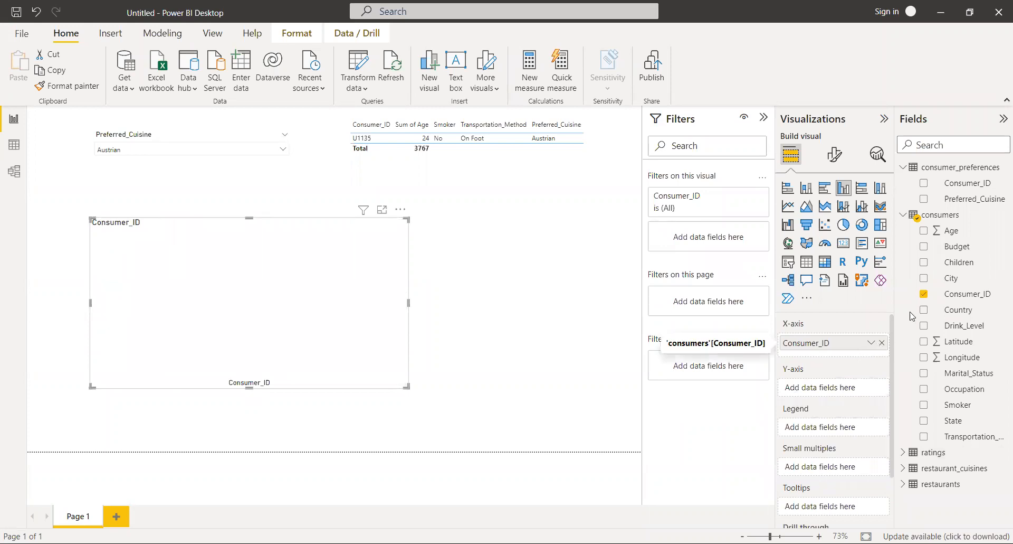
pyautogui.click(924, 279)
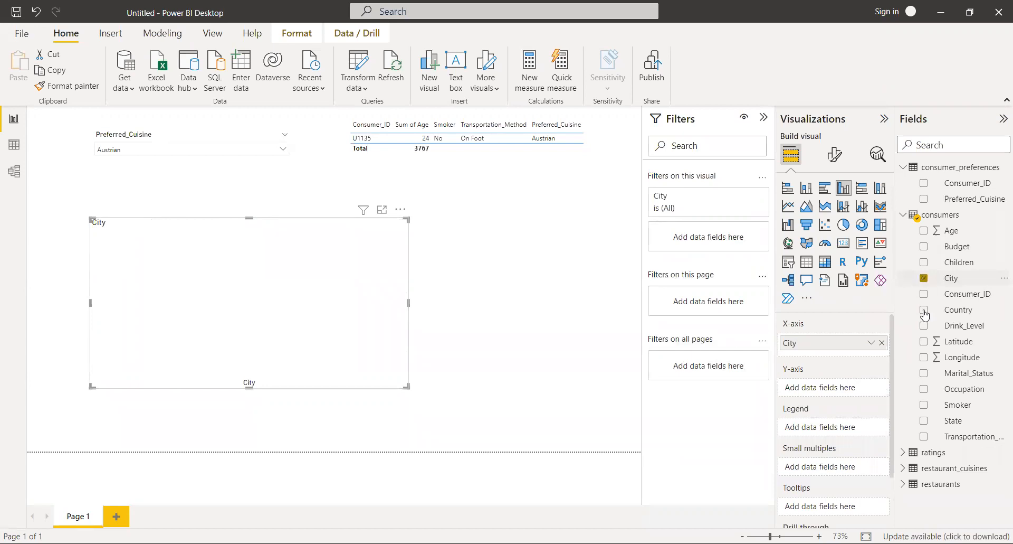
pyautogui.moveTo(950, 294); pyautogui.dragTo(824, 430)
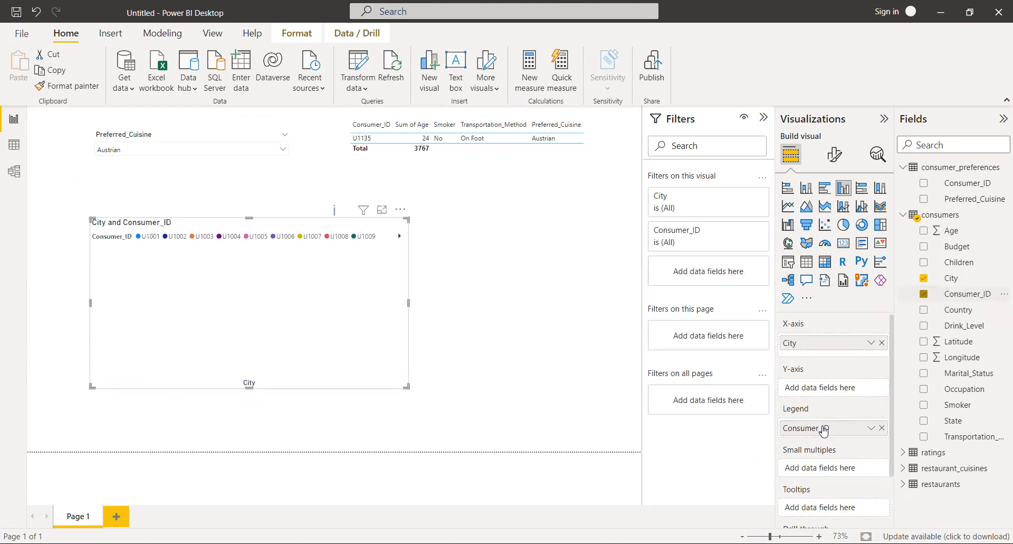
pyautogui.moveTo(825, 426); pyautogui.dragTo(824, 391)
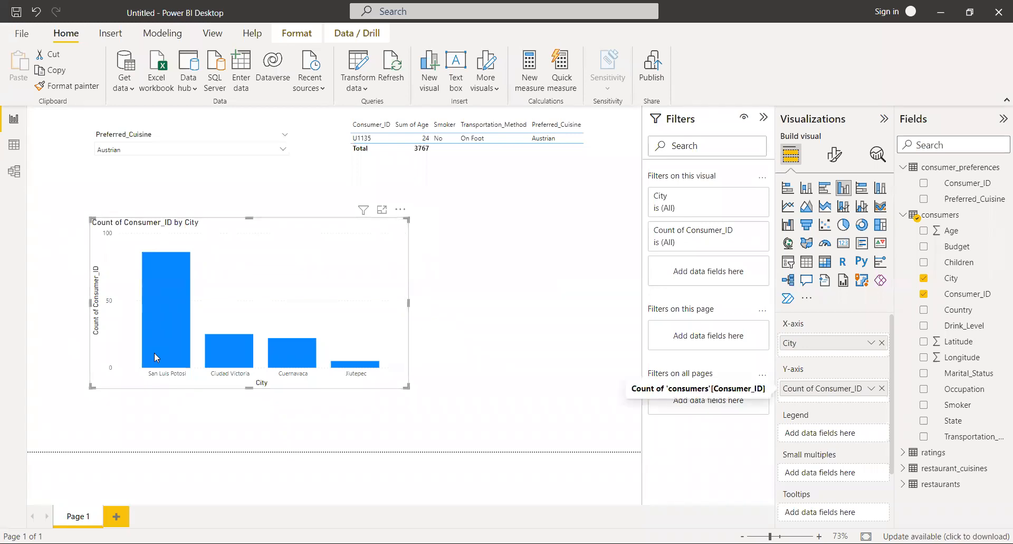
# Move the column chart below the consumer table and clear the Austrian selection in the Preferred_Cuisine slicer.
pyautogui.moveTo(154, 356); pyautogui.dragTo(502, 260)
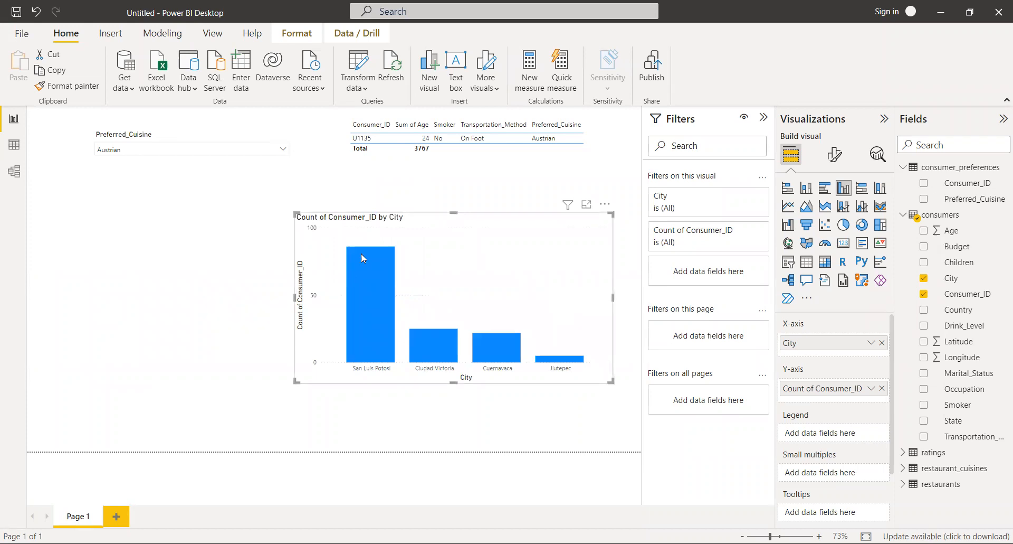
pyautogui.moveTo(361, 253)
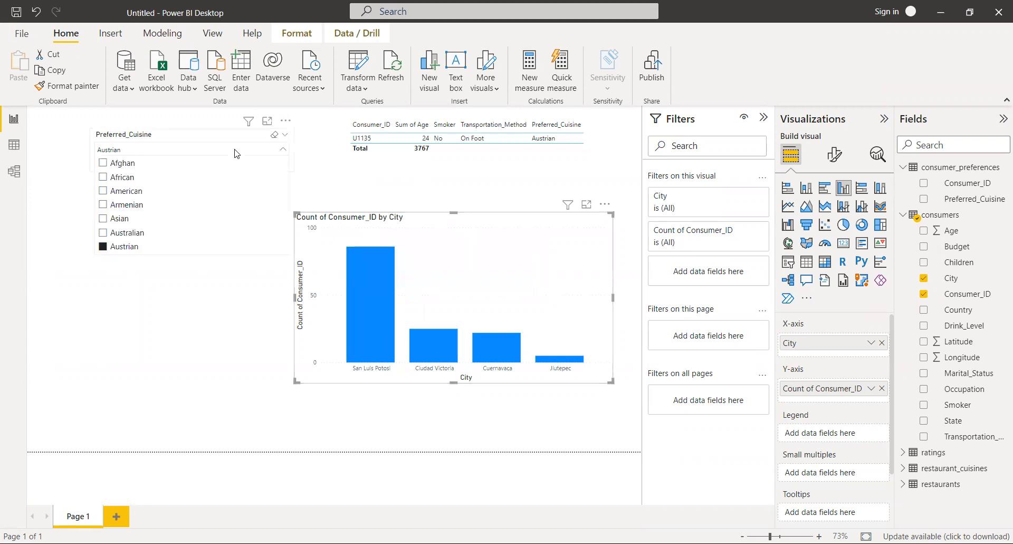
pyautogui.click(103, 245)
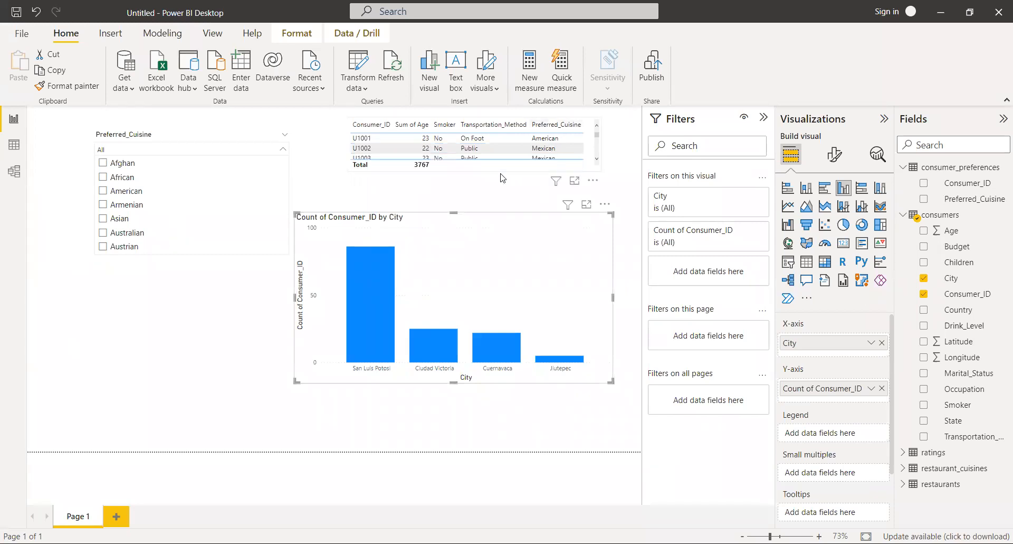
# Make the consumer table slightly taller so that it ends just above the column chart.
pyautogui.click(467, 170)
pyautogui.moveTo(475, 170); pyautogui.dragTo(476, 190)
pyautogui.click(475, 250)
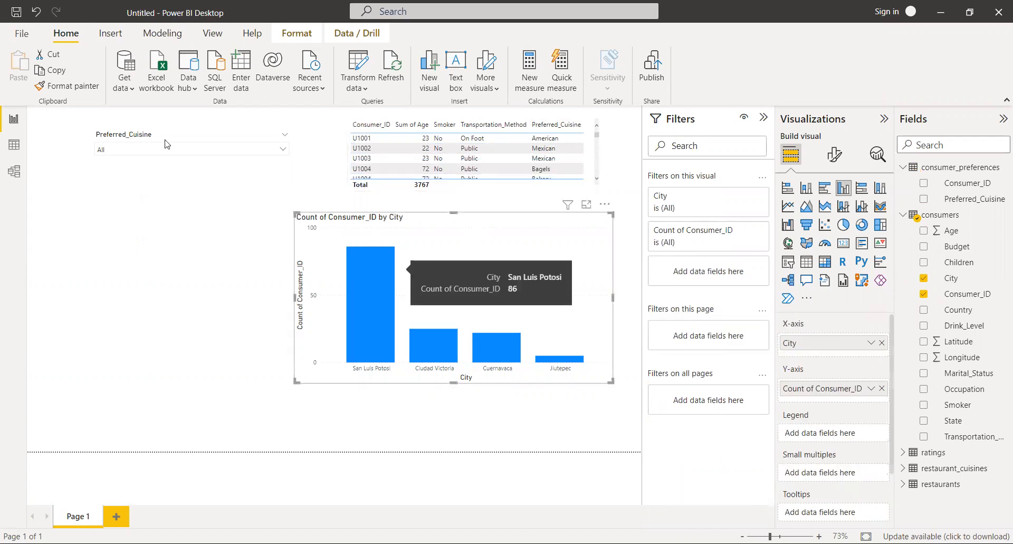
# Select Breakfast in the Preferred_Cuisine slicer.
pyautogui.click(282, 154)
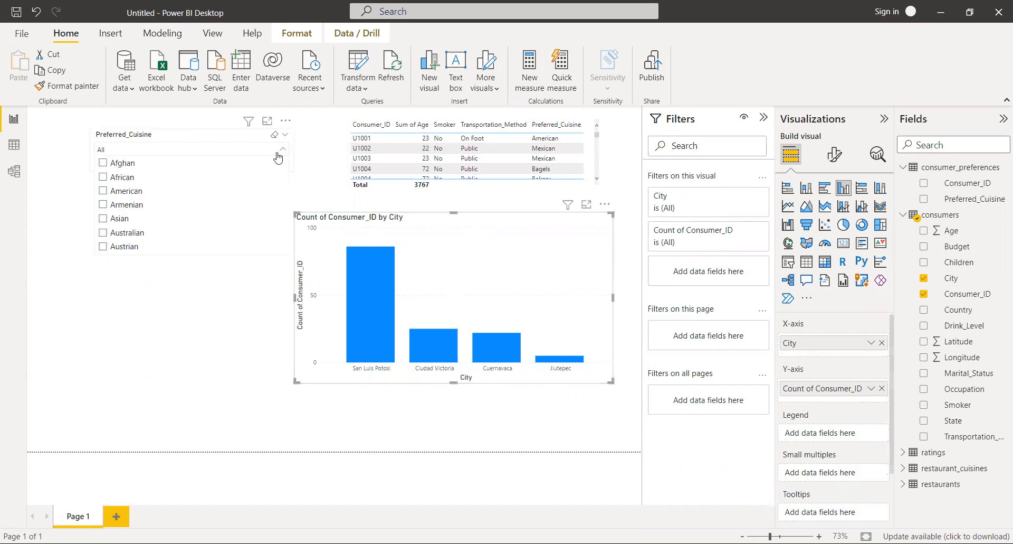
pyautogui.scroll(-4, 233, 219)
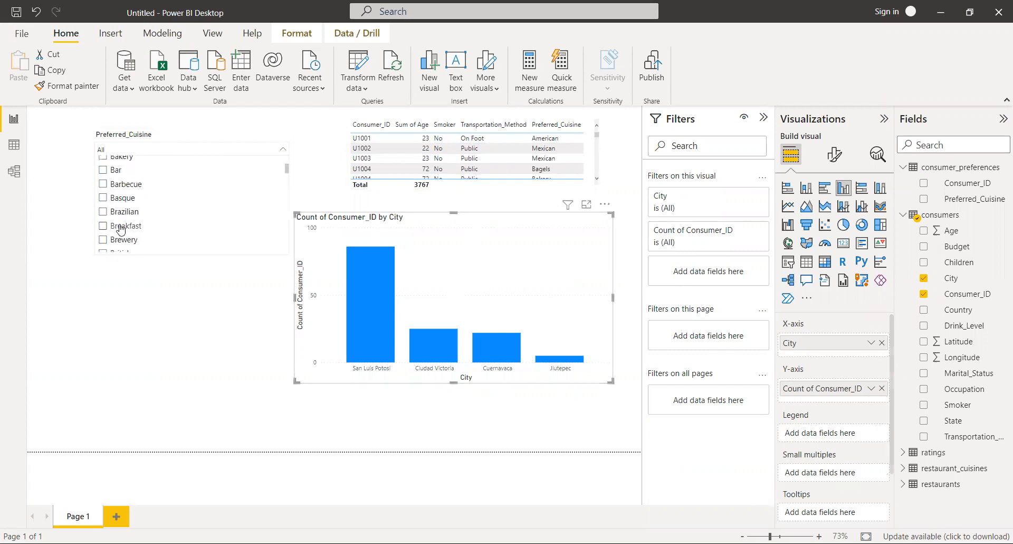
pyautogui.click(120, 228)
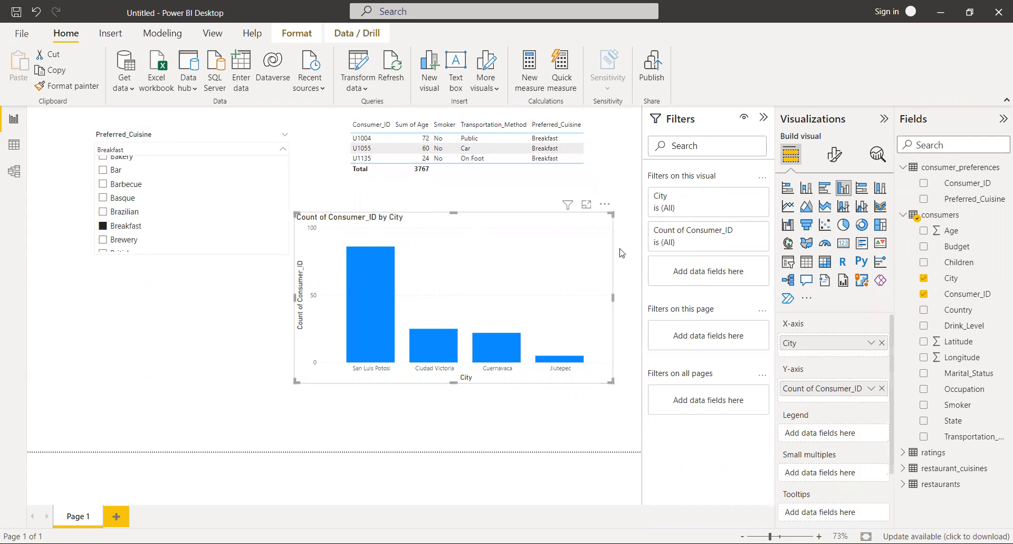
# Collapse the consumers field list and resize the column chart to be narrower and taller beneath the consumer table.
pyautogui.click(904, 216)
pyautogui.click(903, 216)
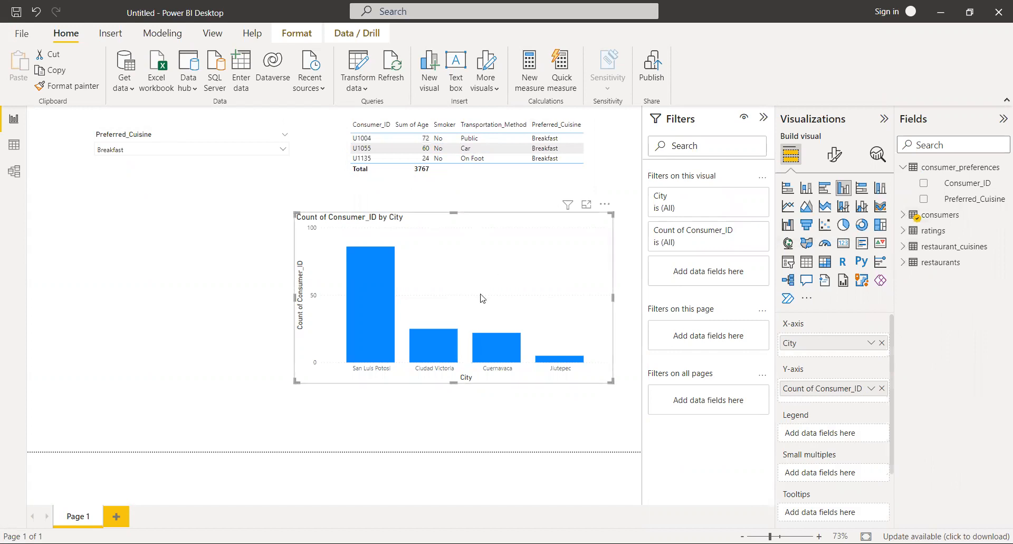
pyautogui.moveTo(291, 299); pyautogui.dragTo(335, 312)
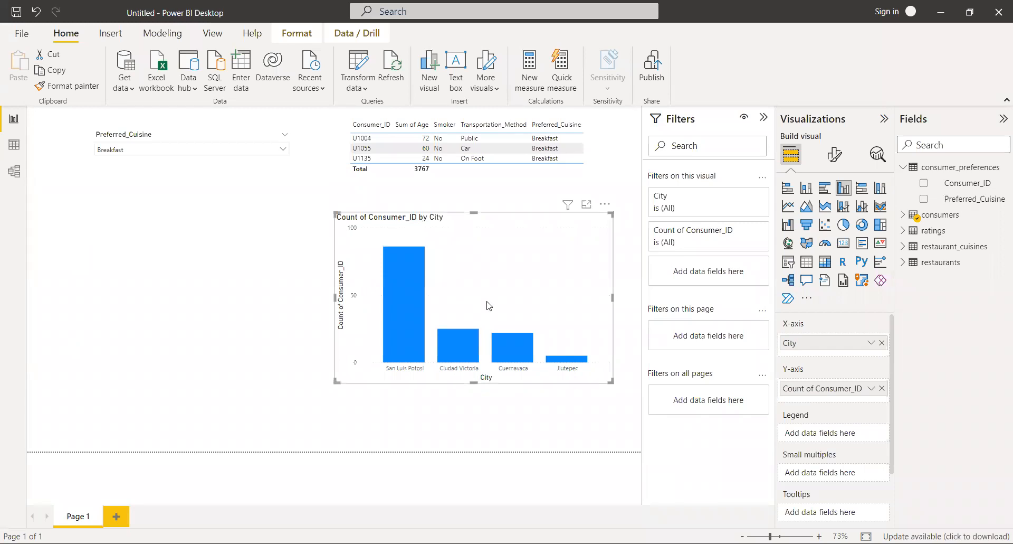
pyautogui.moveTo(474, 381); pyautogui.dragTo(473, 409)
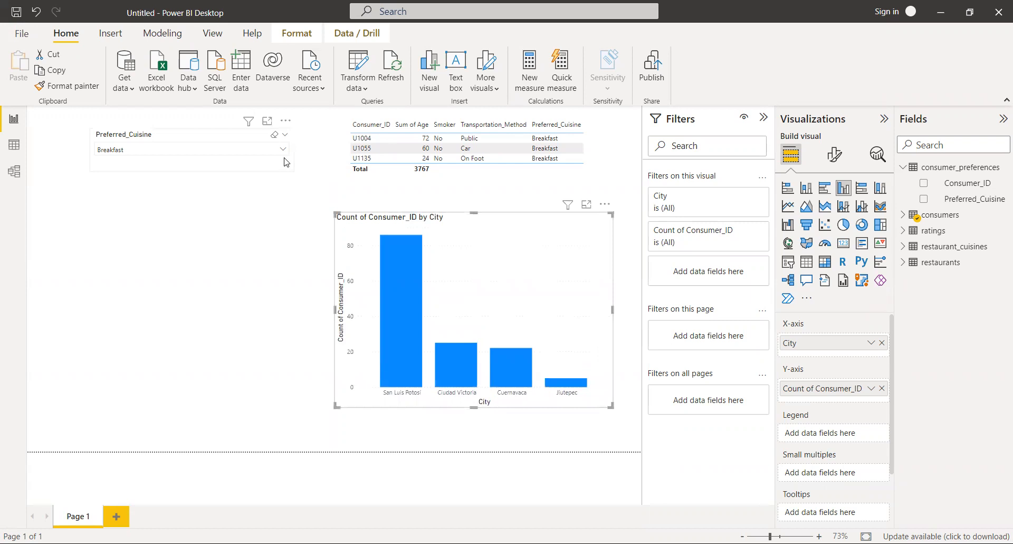
# Add the City field from consumers to the consumer table and widen the table to fit the new column.
pyautogui.click(596, 167)
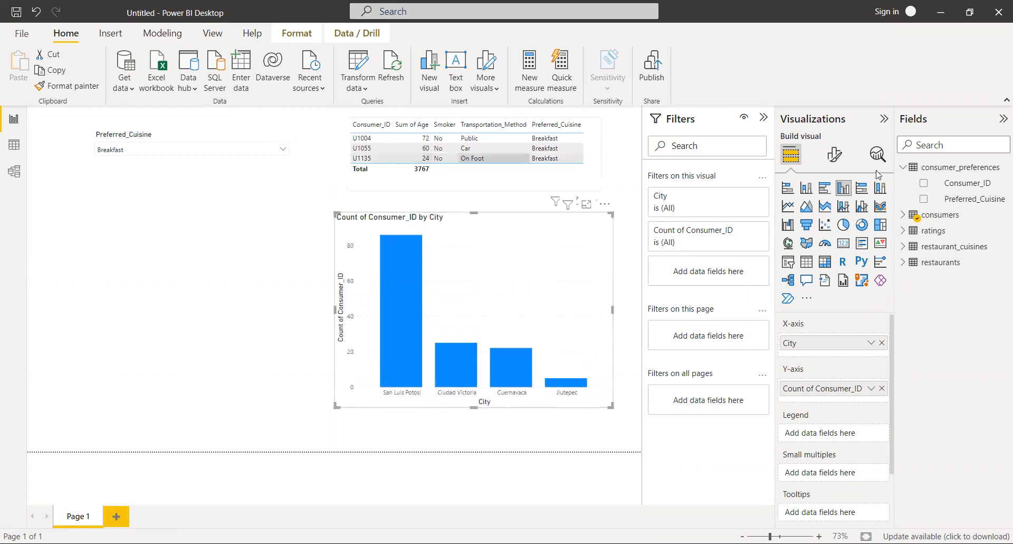
pyautogui.click(904, 216)
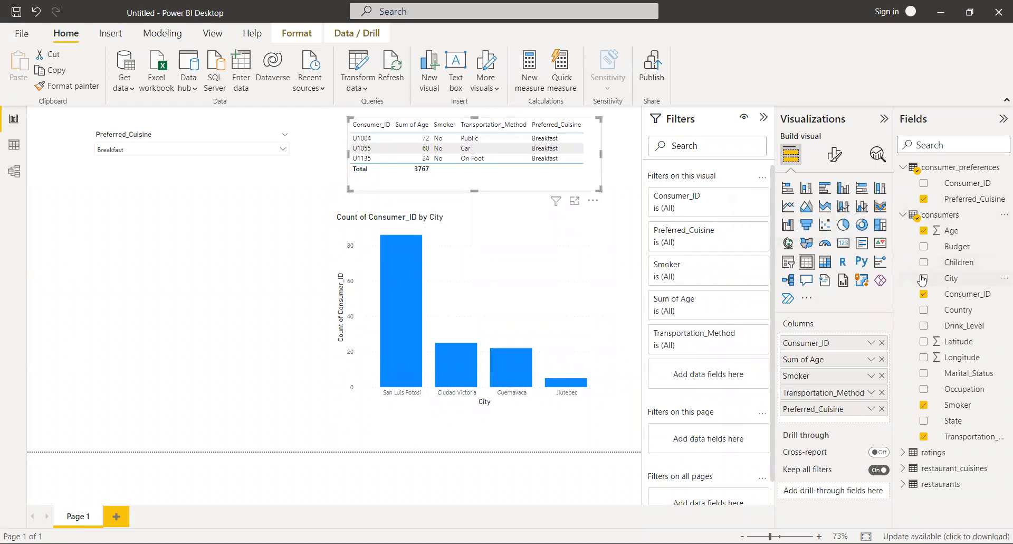
pyautogui.click(923, 278)
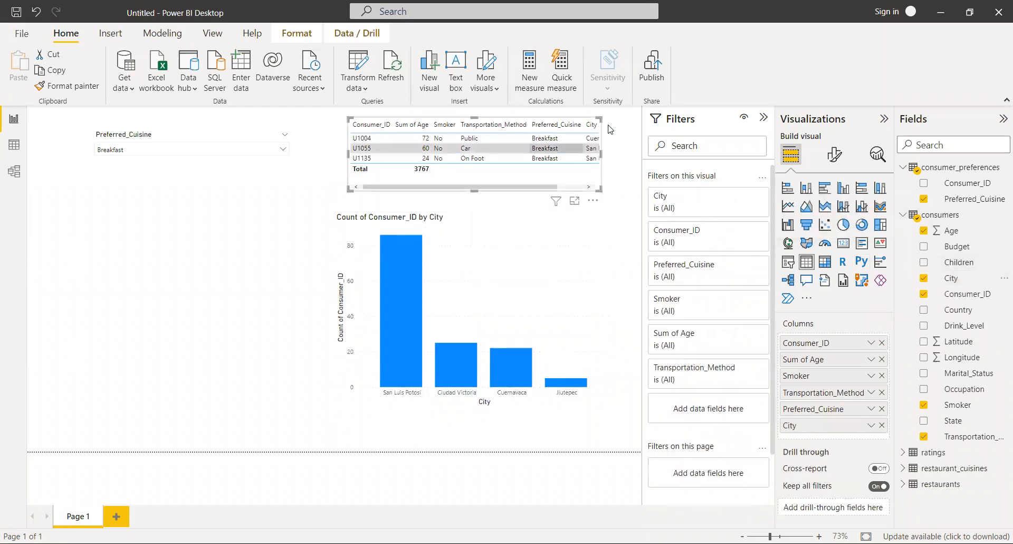
pyautogui.moveTo(601, 154); pyautogui.dragTo(634, 155)
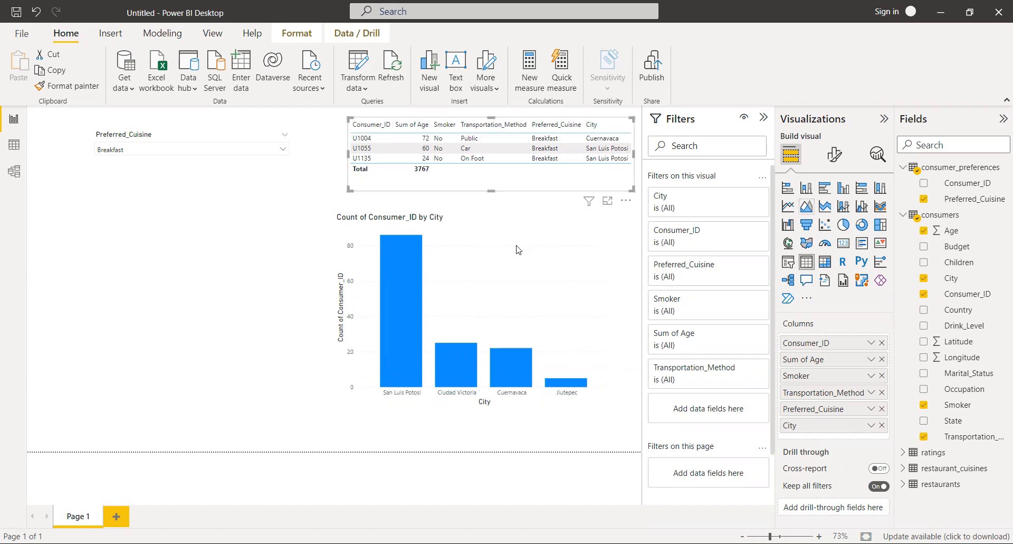
# Duplicate the consumer table and place the copy beneath the Preferred_Cuisine slicer, beside the column chart.
pyautogui.hotkey('ctrl', 'c')
pyautogui.hotkey('ctrl', 'v')
pyautogui.moveTo(517, 250); pyautogui.dragTo(152, 354)
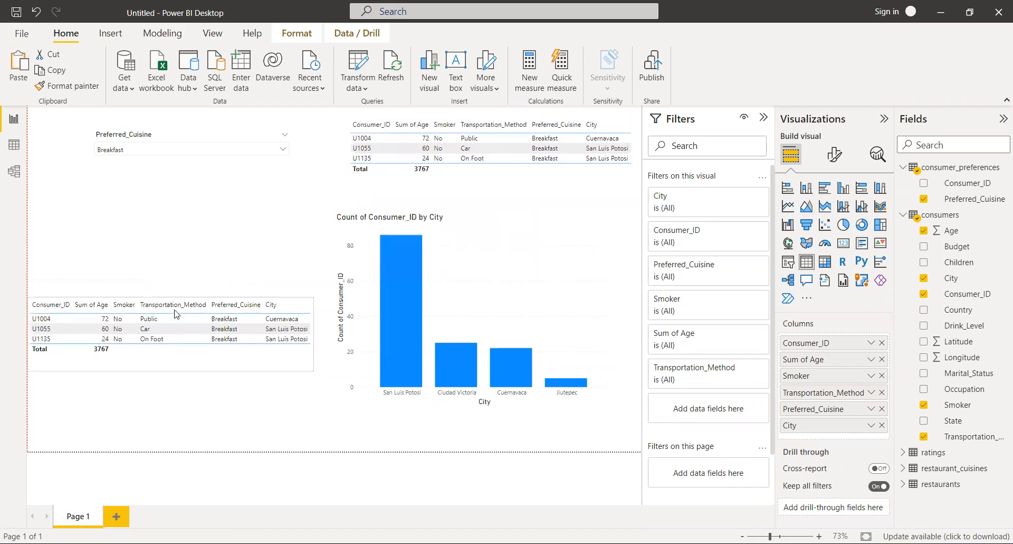
pyautogui.moveTo(177, 313); pyautogui.dragTo(196, 277)
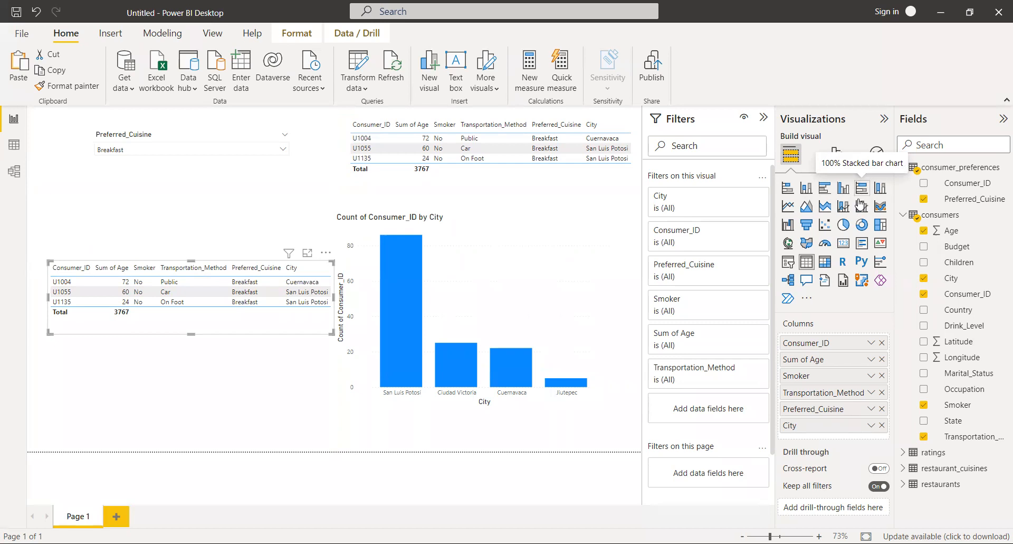
# Remove Sum of Age, Smoker, Transportation_Method and Preferred_Cuisine from the copied table, keeping Consumer_ID and City.
pyautogui.click(881, 359)
pyautogui.click(881, 360)
pyautogui.click(881, 359)
pyautogui.click(881, 360)
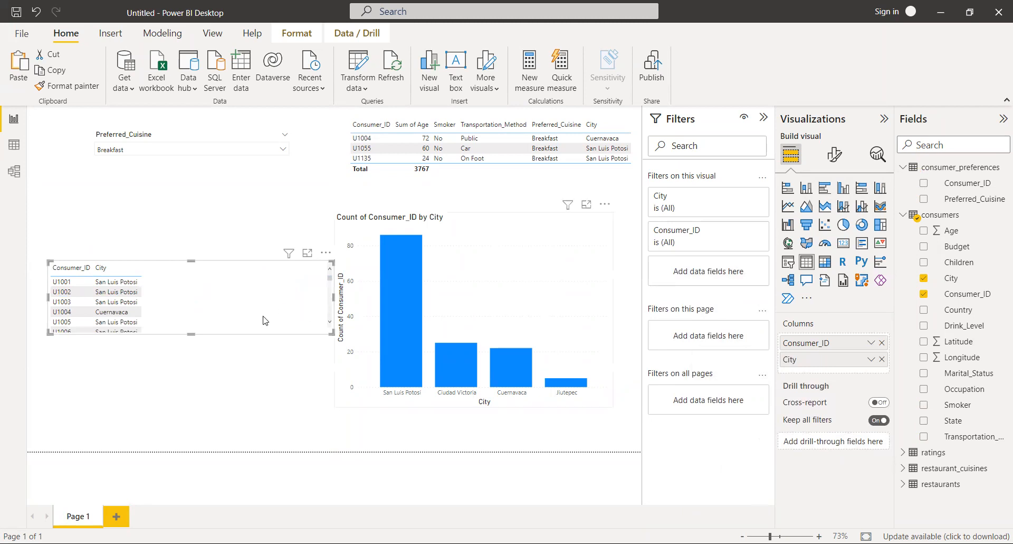
# Select Asian in the Preferred_Cuisine slicer and look through the rows of the Consumer_ID and City table.
pyautogui.click(284, 150)
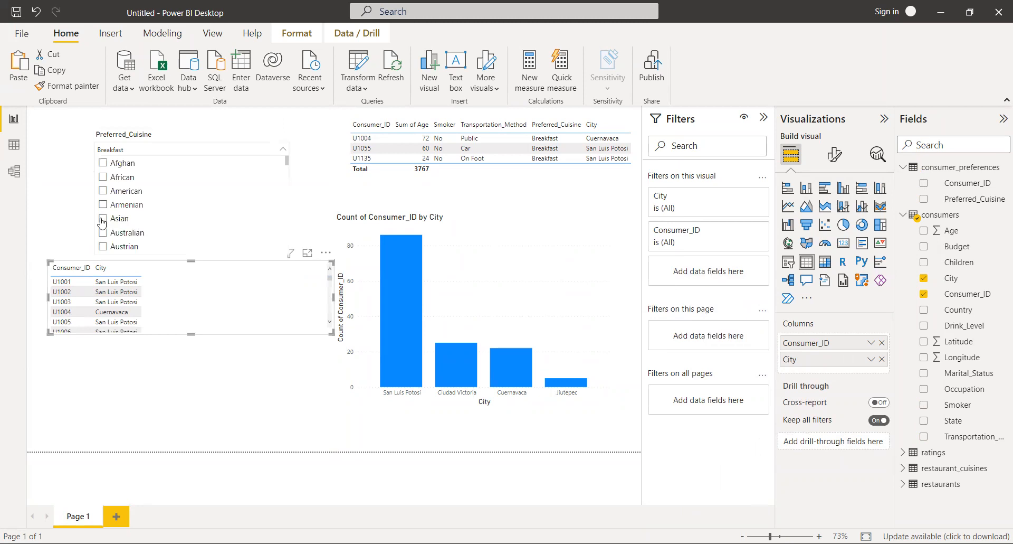
pyautogui.click(103, 222)
pyautogui.scroll(-20, 195, 306)
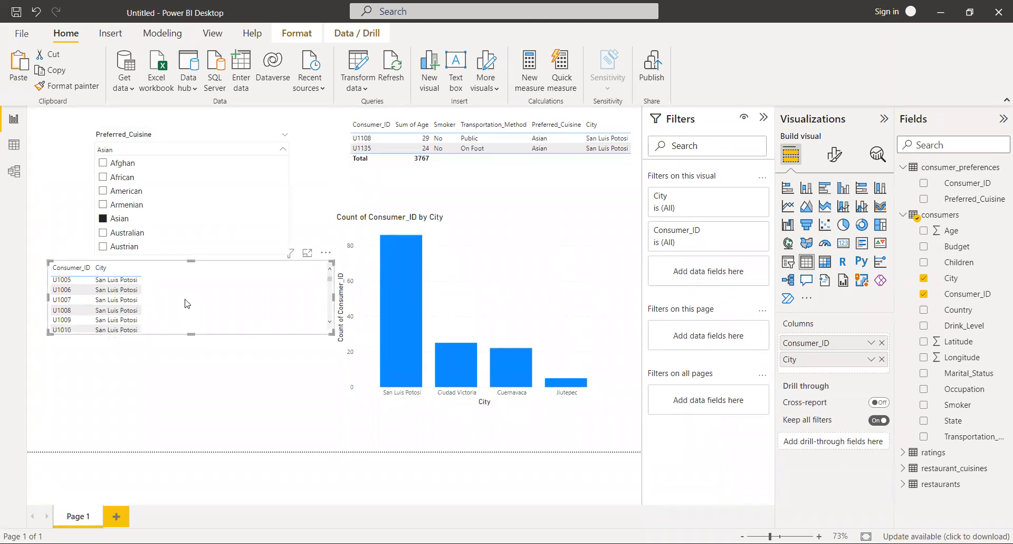
pyautogui.scroll(15, 204, 312)
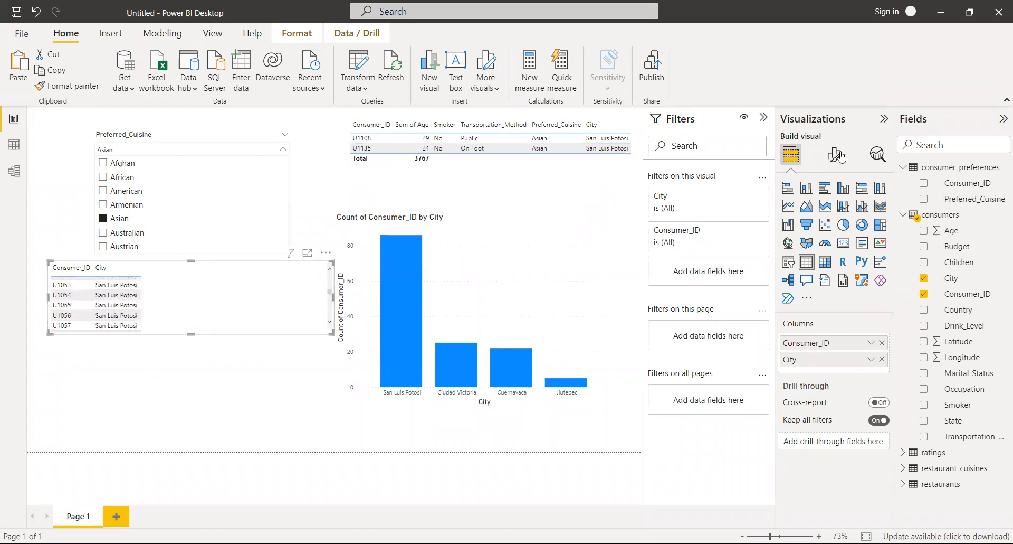
# Convert the copied table to a clustered column chart with City on the X-axis and Count of Consumer_ID on the Y-axis.
pyautogui.click(843, 187)
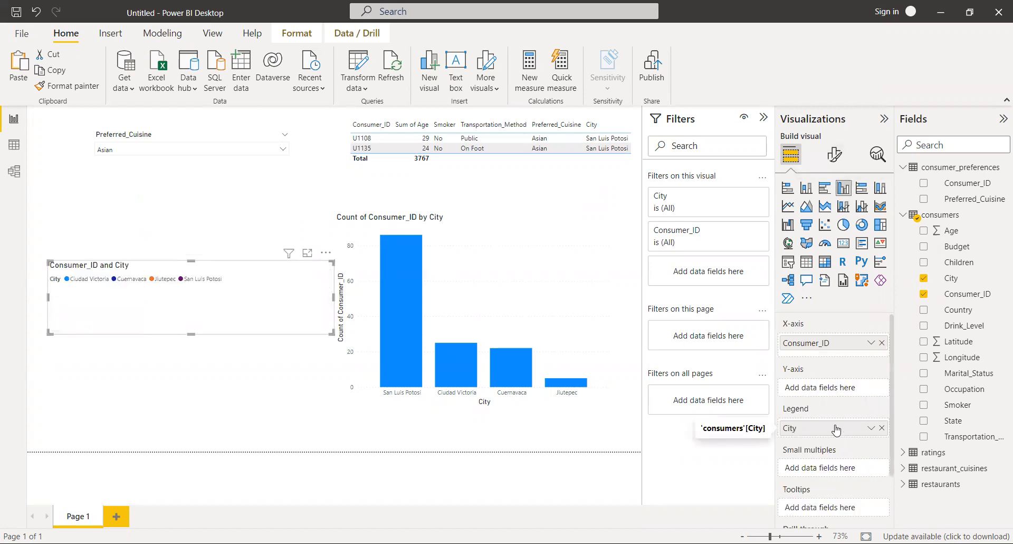
pyautogui.moveTo(836, 429); pyautogui.dragTo(824, 343)
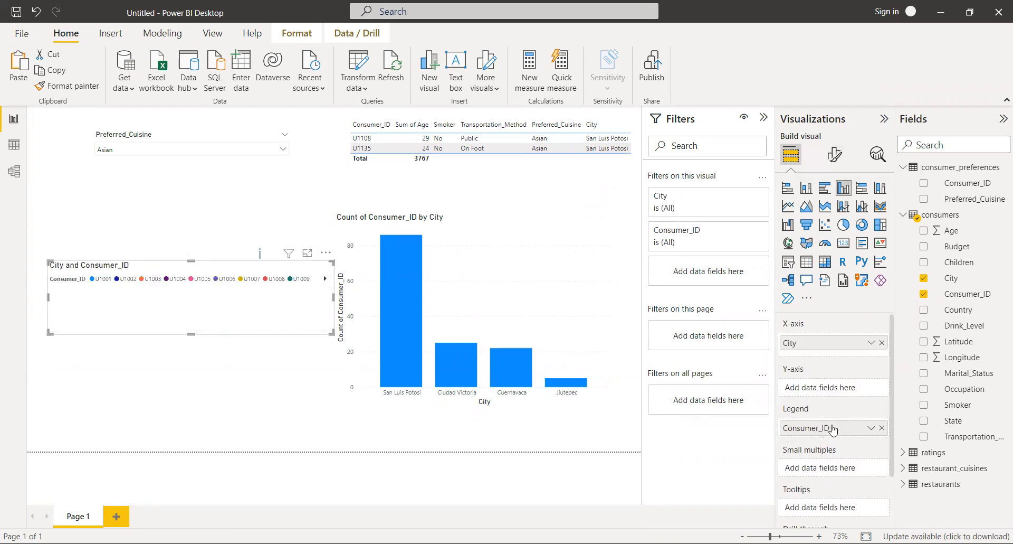
pyautogui.moveTo(833, 429); pyautogui.dragTo(821, 388)
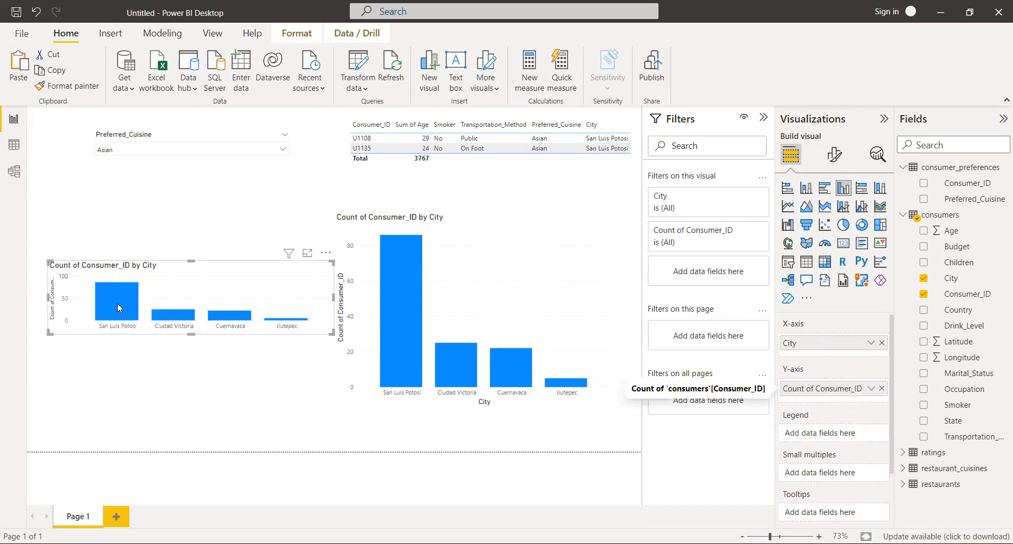
pyautogui.moveTo(117, 302)
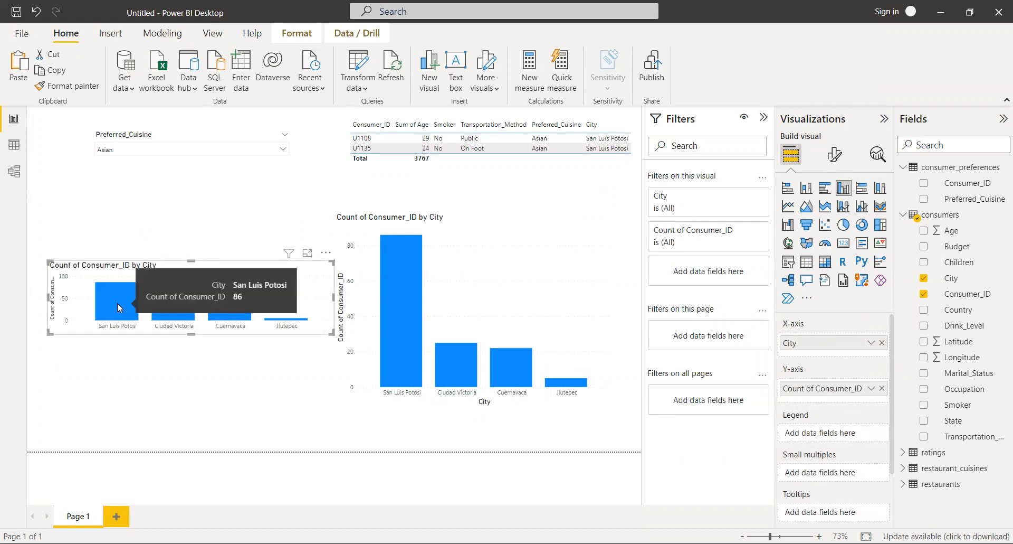
# Select American, African and Indian in turn in the Preferred_Cuisine slicer, moving the small column chart lower to clear the list.
pyautogui.click(200, 150)
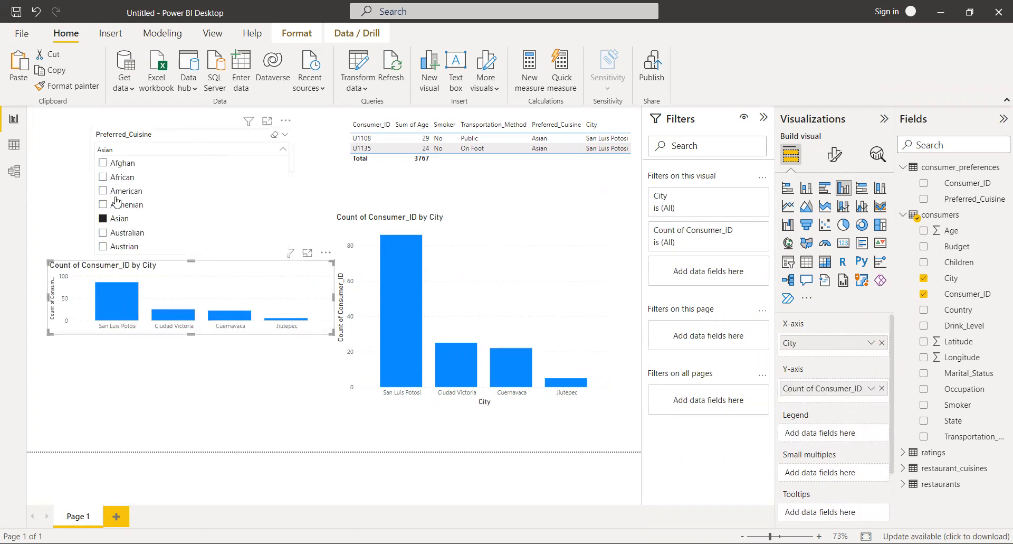
pyautogui.click(103, 191)
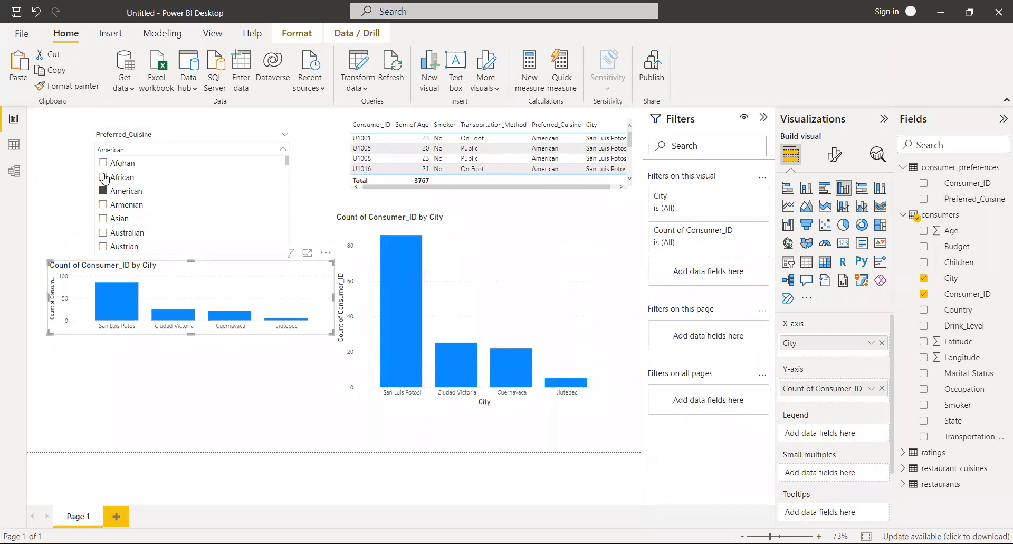
pyautogui.click(104, 178)
pyautogui.moveTo(185, 299); pyautogui.dragTo(177, 356)
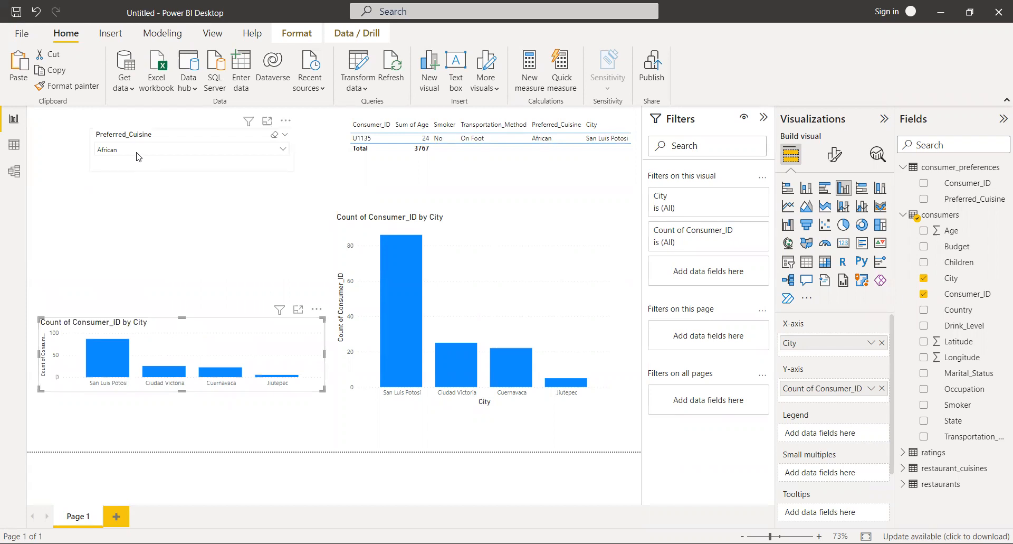
pyautogui.click(103, 225)
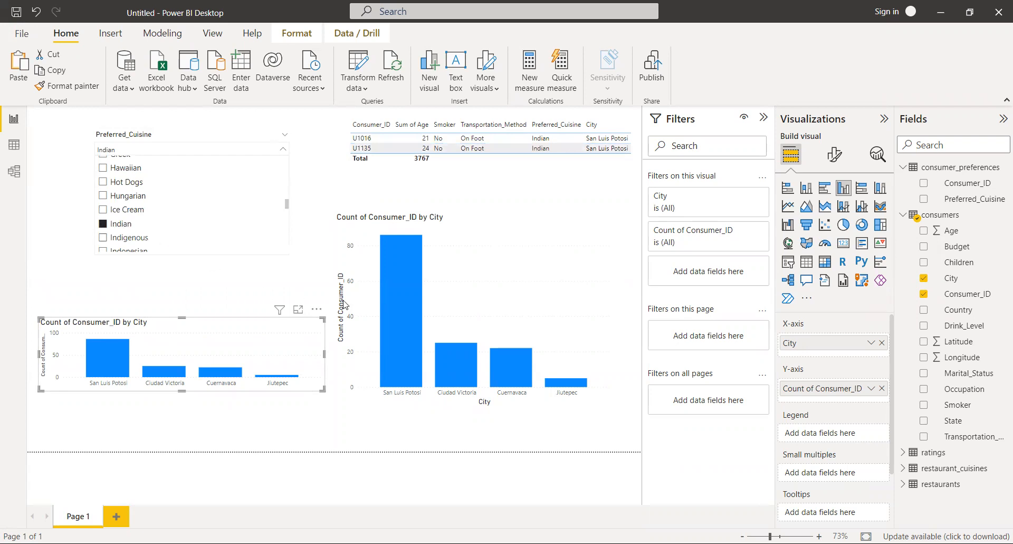
# Replace the original column chart with the new one beneath the consumer table and make it taller.
pyautogui.moveTo(285, 324); pyautogui.dragTo(555, 342)
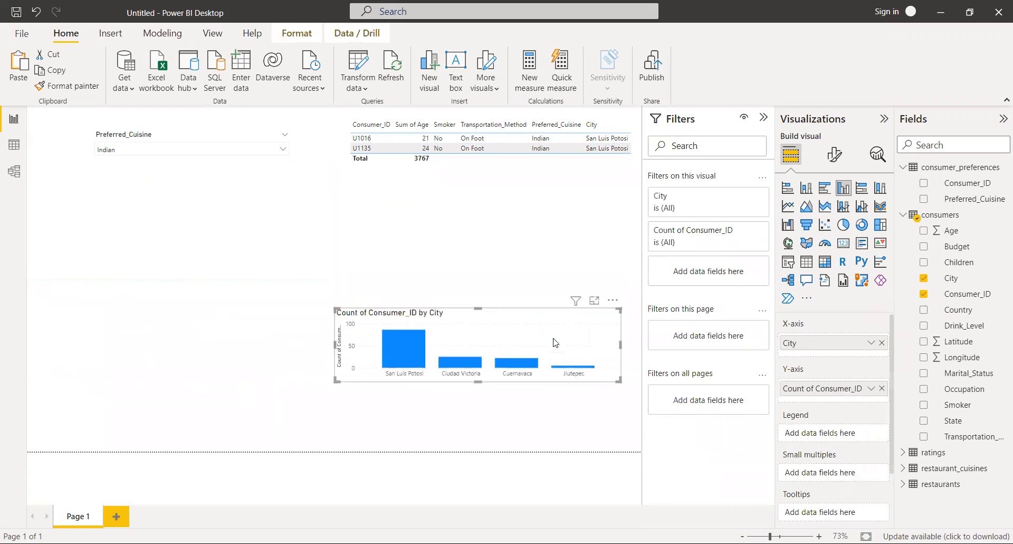
pyautogui.moveTo(478, 309); pyautogui.dragTo(478, 218)
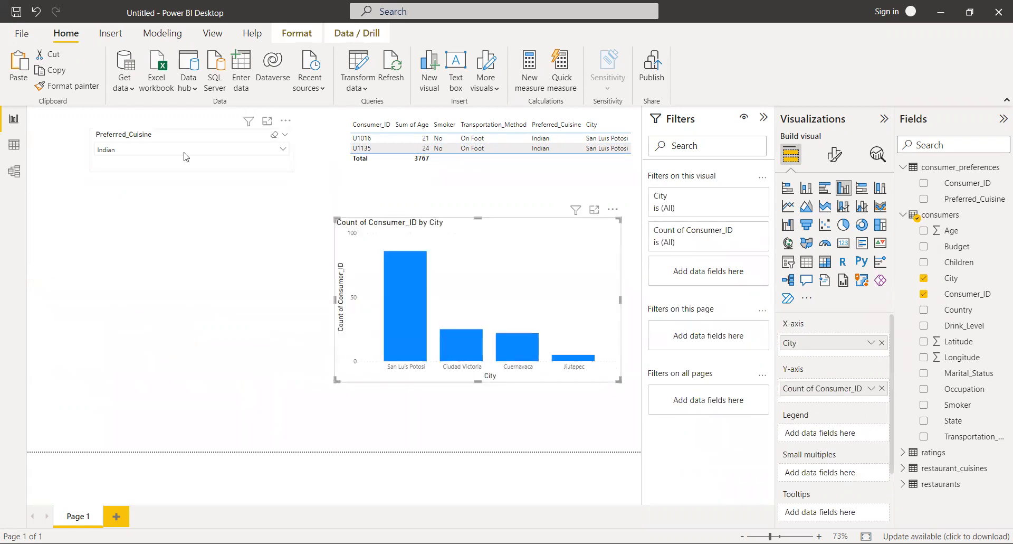
# Select Indigenous in the Preferred_Cuisine slicer.
pyautogui.scroll(-2, 181, 207)
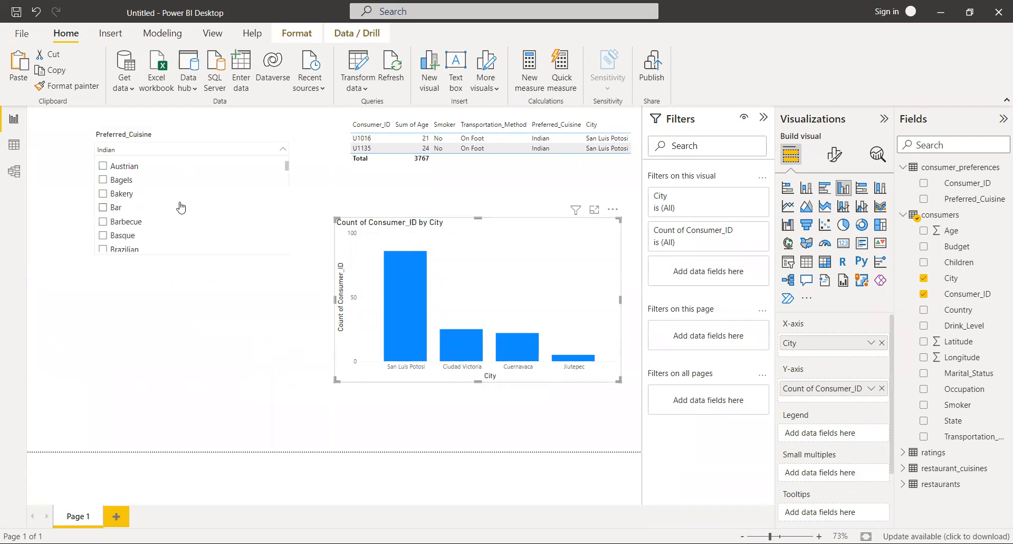
pyautogui.scroll(-10, 181, 207)
pyautogui.click(103, 177)
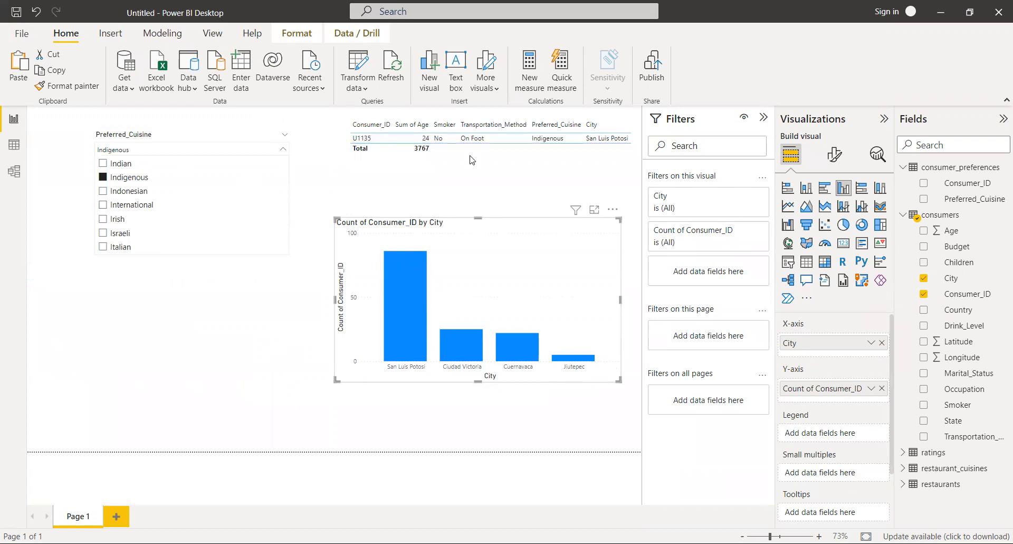
# Remove City from the column chart's X-axis and select Asian in the Preferred_Cuisine slicer.
pyautogui.click(529, 291)
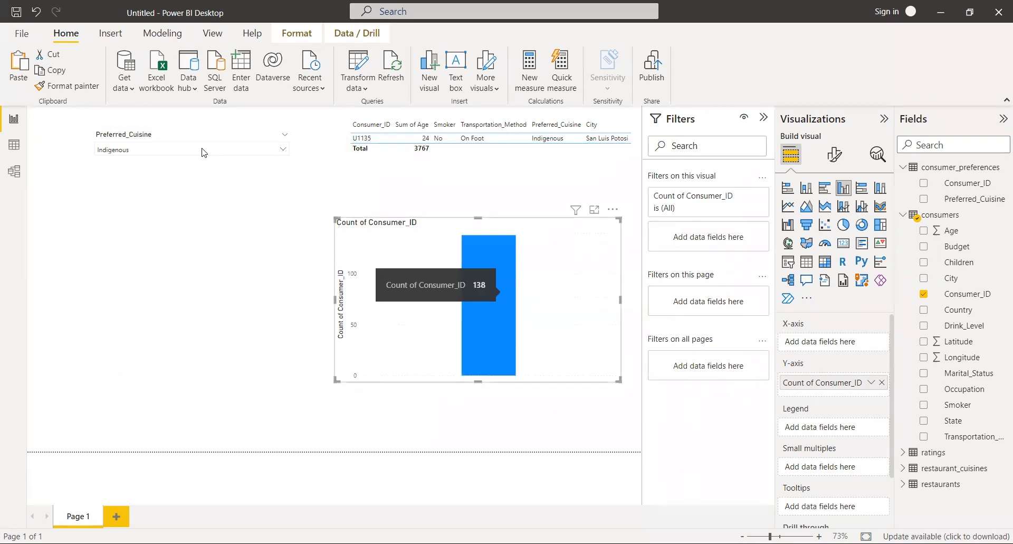
pyautogui.click(203, 152)
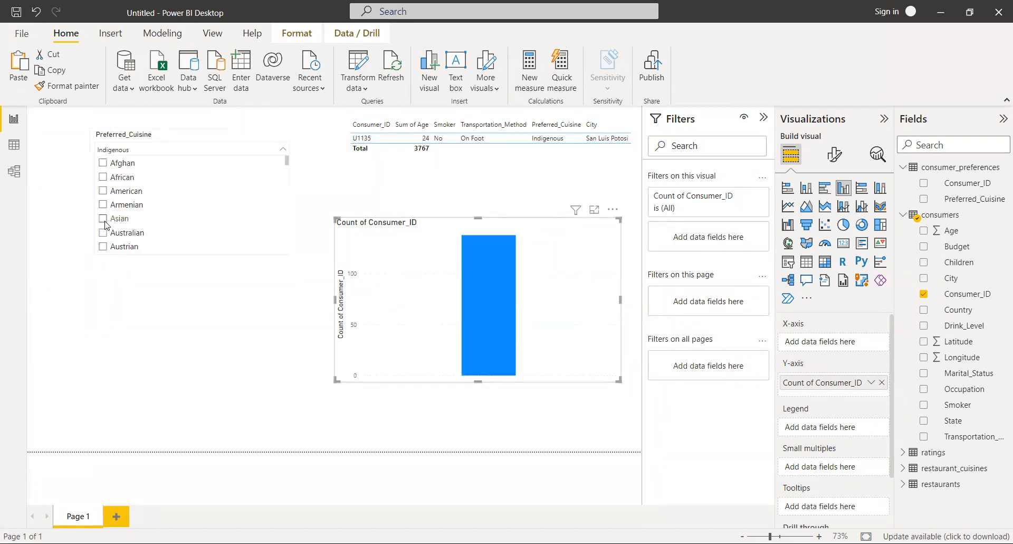
pyautogui.click(103, 218)
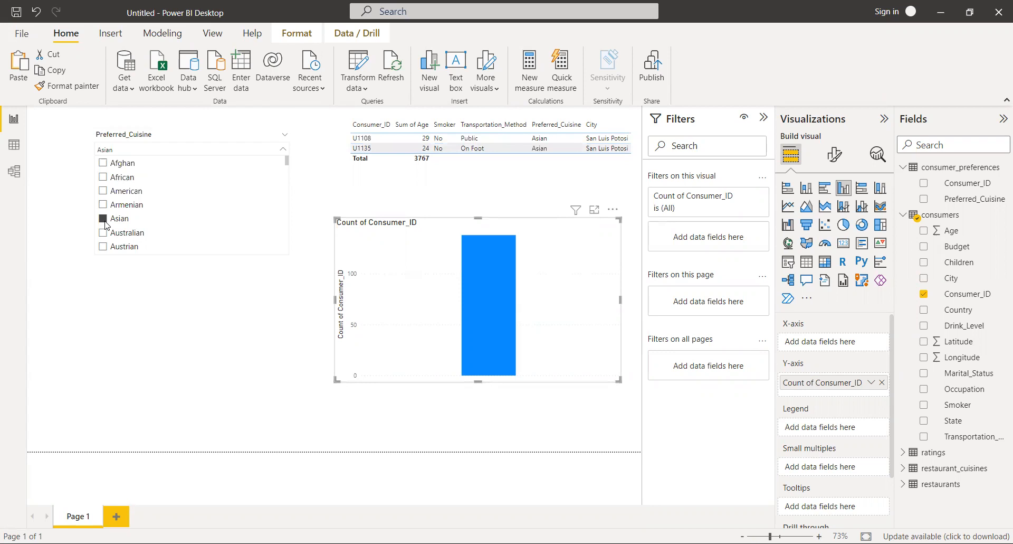
# In the data model, set the cross filter direction of the consumer_preferences–consumers relationship to Both.
pyautogui.click(15, 173)
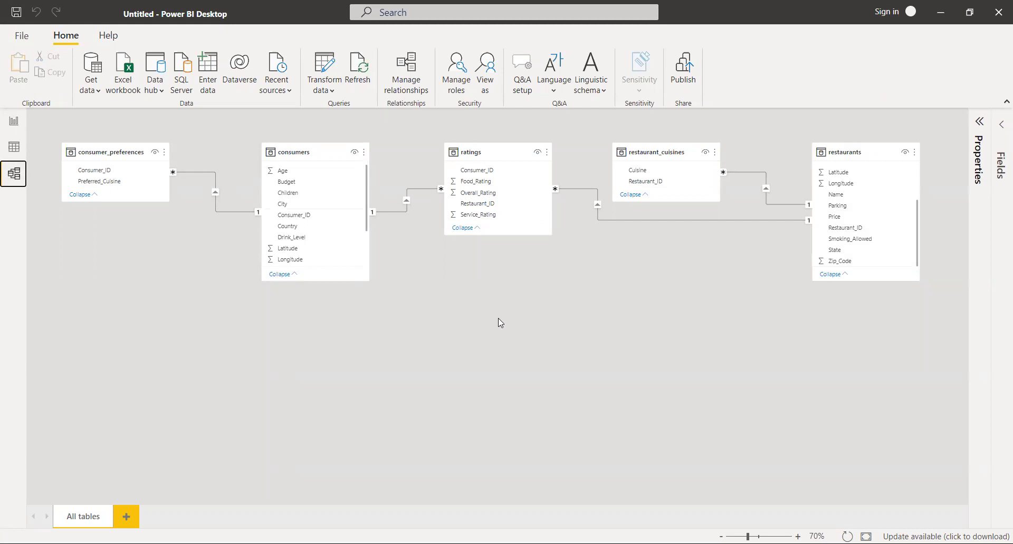
pyautogui.doubleClick(235, 213)
pyautogui.click(622, 380)
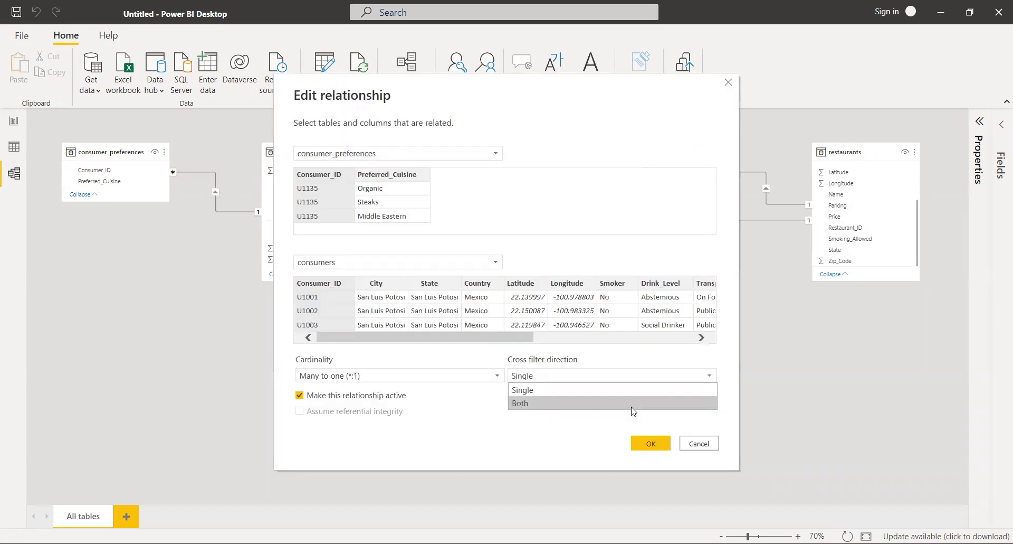
pyautogui.click(633, 404)
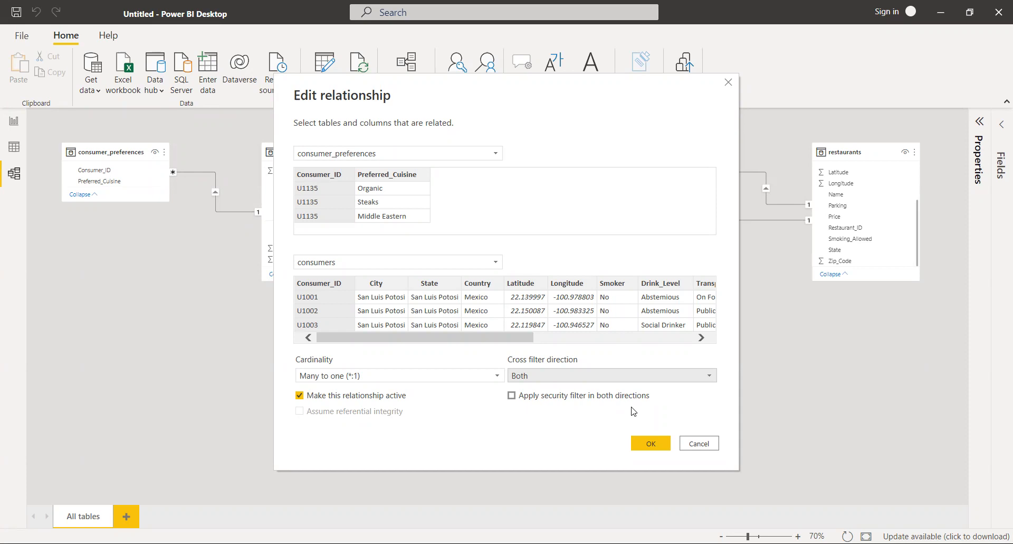
pyautogui.press('Return')
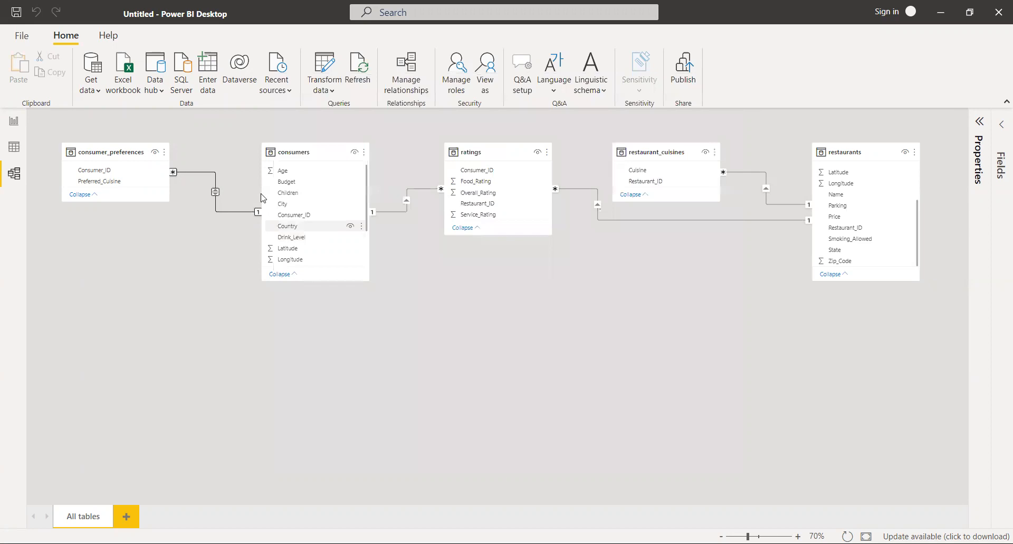
# Set the cross filter direction to Both for the consumers–ratings and ratings–restaurants relationships.
pyautogui.click(407, 211)
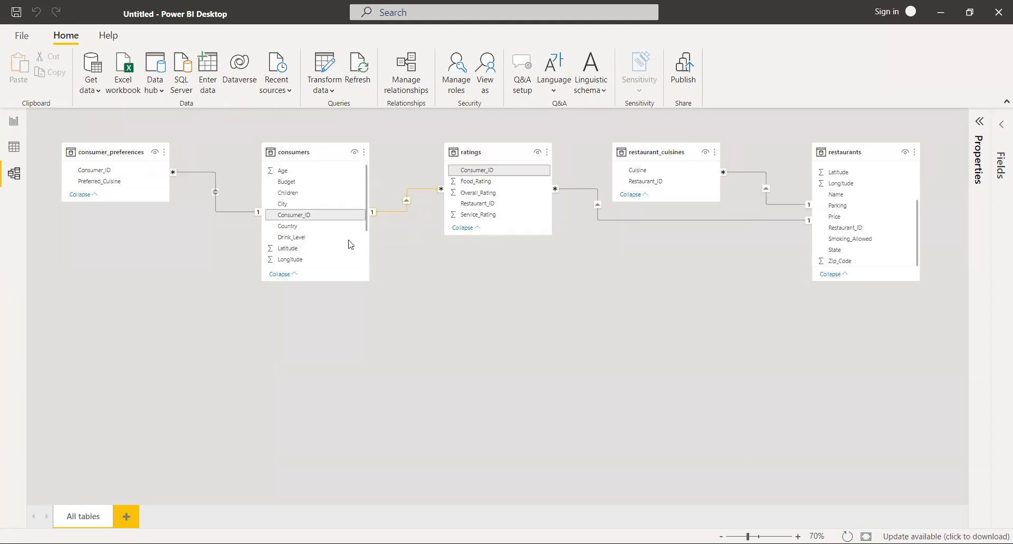
pyautogui.click(638, 444)
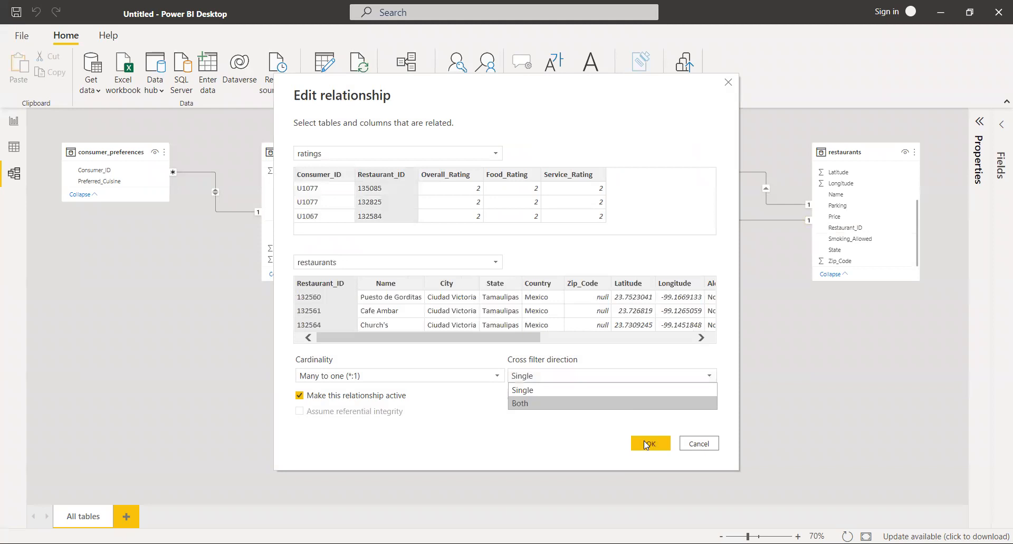
pyautogui.click(643, 440)
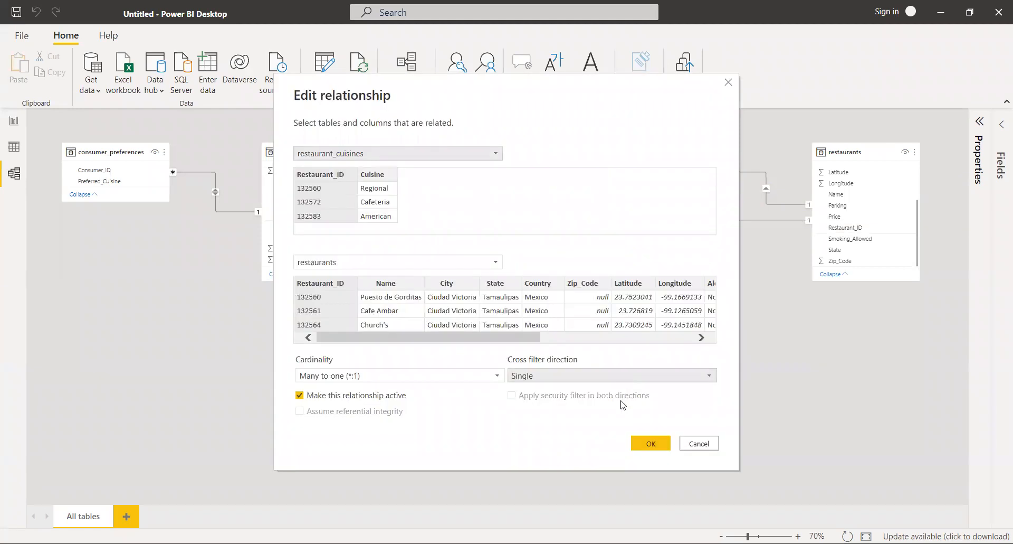
# Set the cross filter direction of the restaurant_cuisines–restaurants relationship to Both.
pyautogui.click(622, 376)
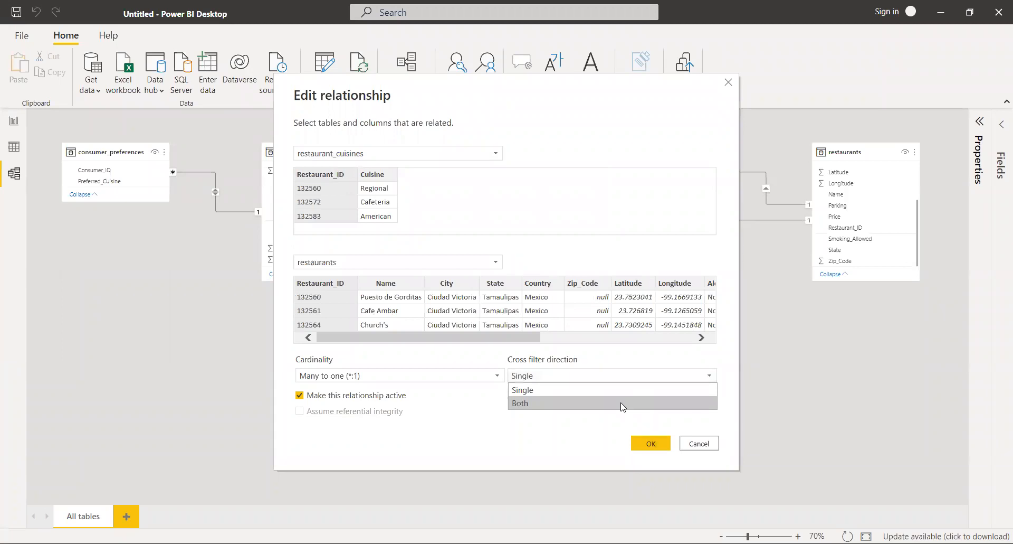
pyautogui.click(623, 404)
pyautogui.click(645, 440)
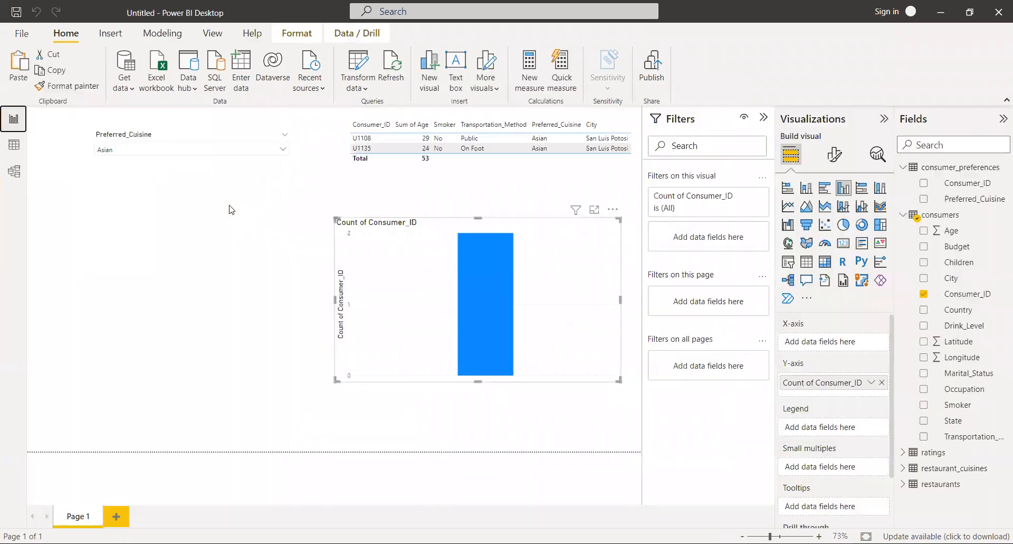
# Add City back to the report's column chart and clear the selection in the Preferred_Cuisine slicer.
pyautogui.click(13, 122)
pyautogui.click(925, 279)
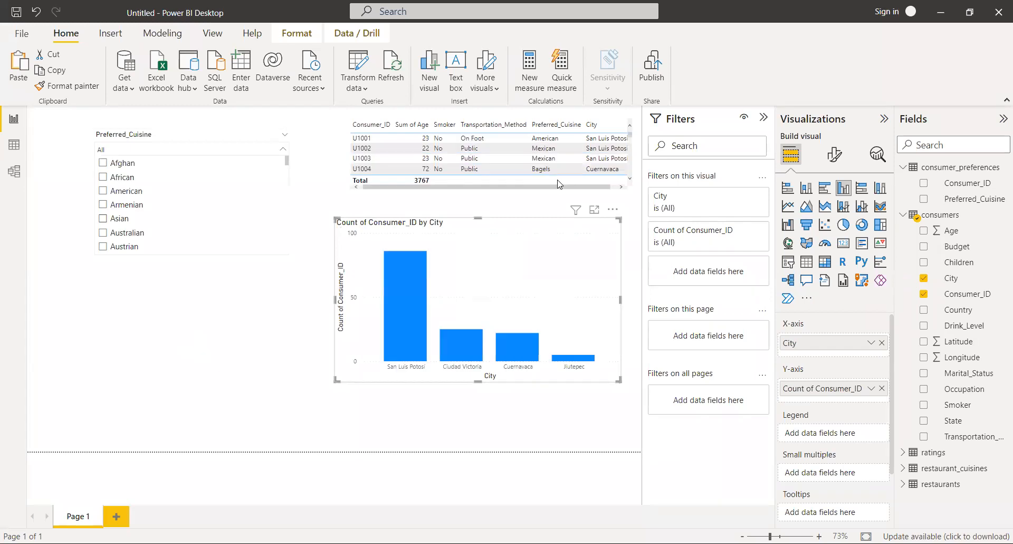
# Remove the City column from the consumer table and inspect the bars of the consumers-by-city chart.
pyautogui.click(558, 180)
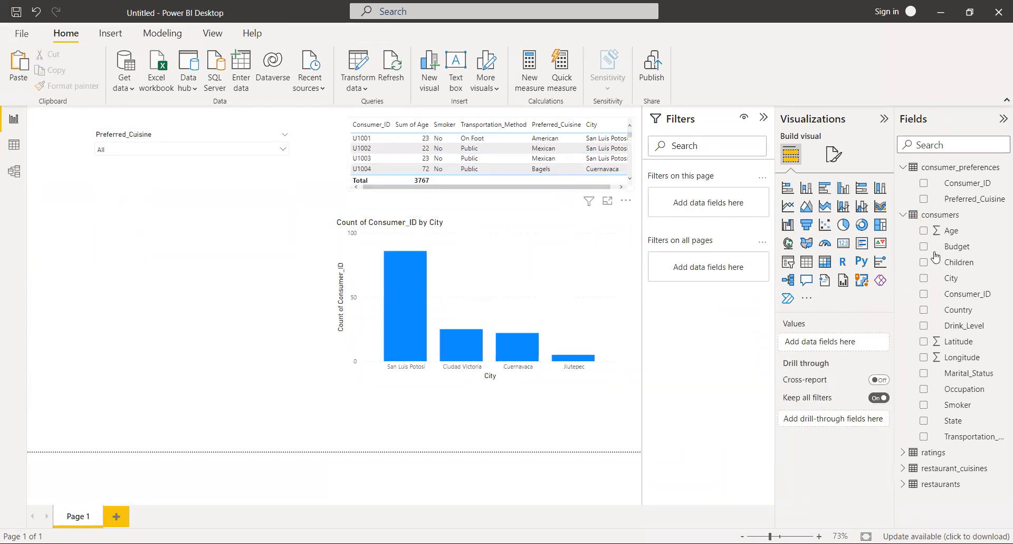
pyautogui.click(950, 275)
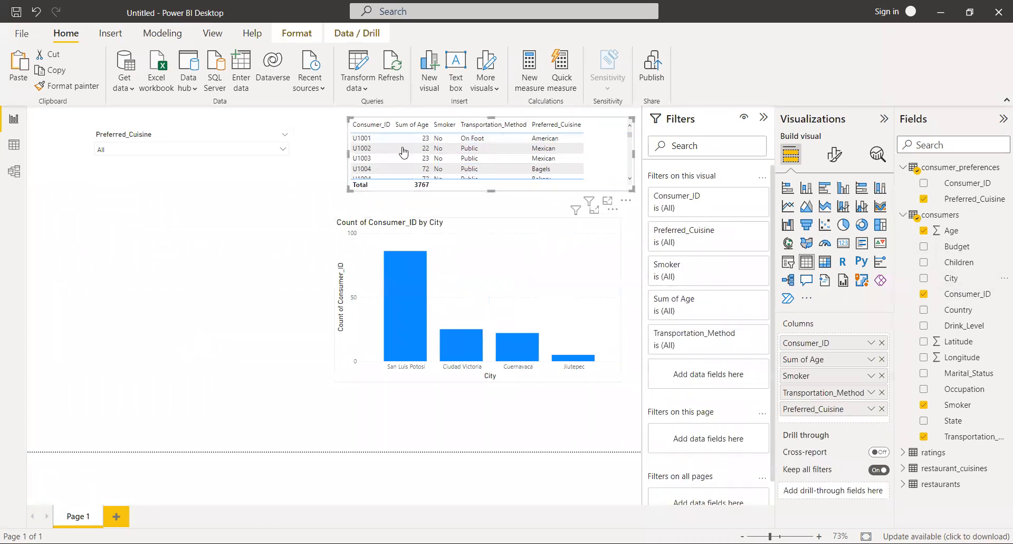
pyautogui.moveTo(408, 317)
pyautogui.moveTo(452, 350)
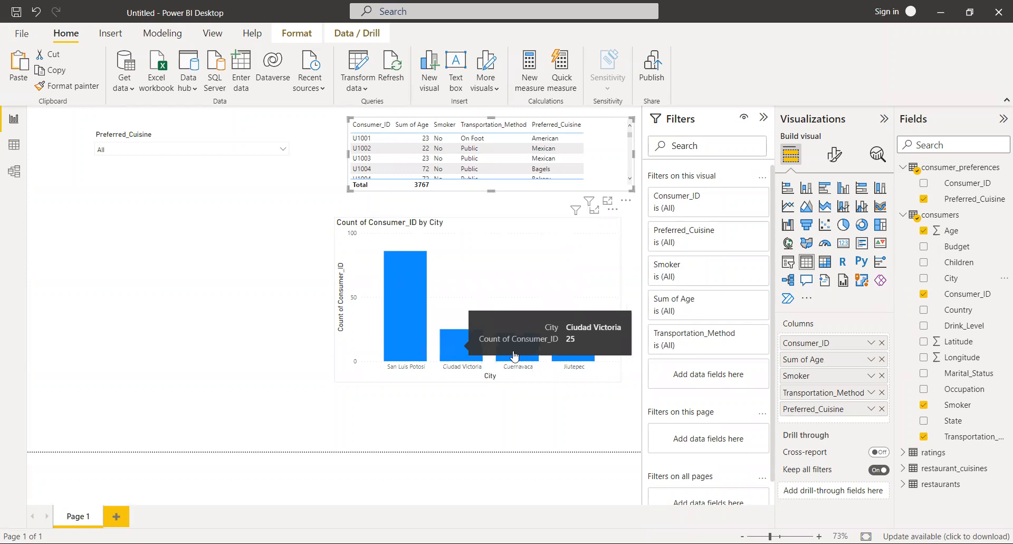
pyautogui.moveTo(514, 356)
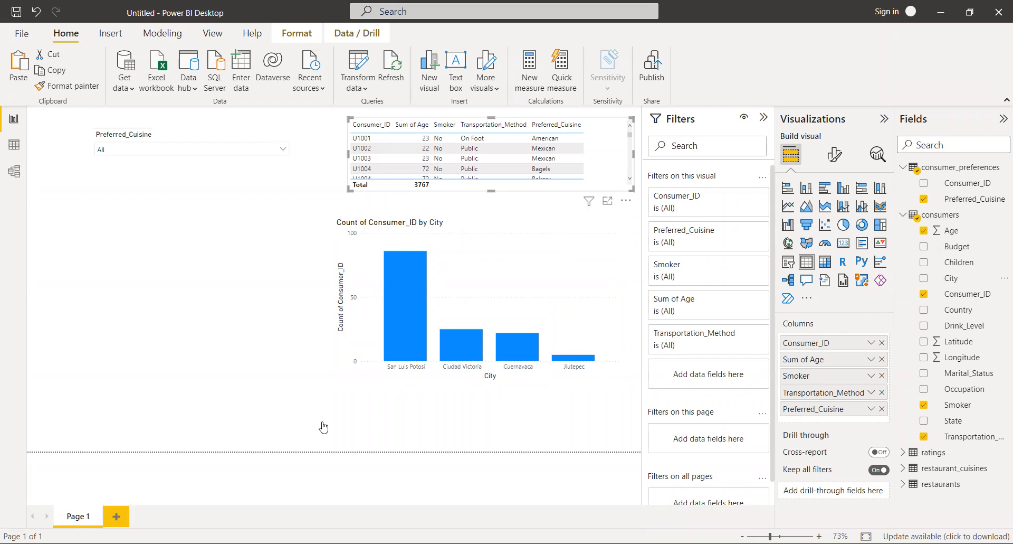
# Filter the report page to Canadian with the Preferred_Cuisine slicer.
pyautogui.click(283, 151)
pyautogui.scroll(-4, 192, 200)
pyautogui.scroll(-3, 192, 200)
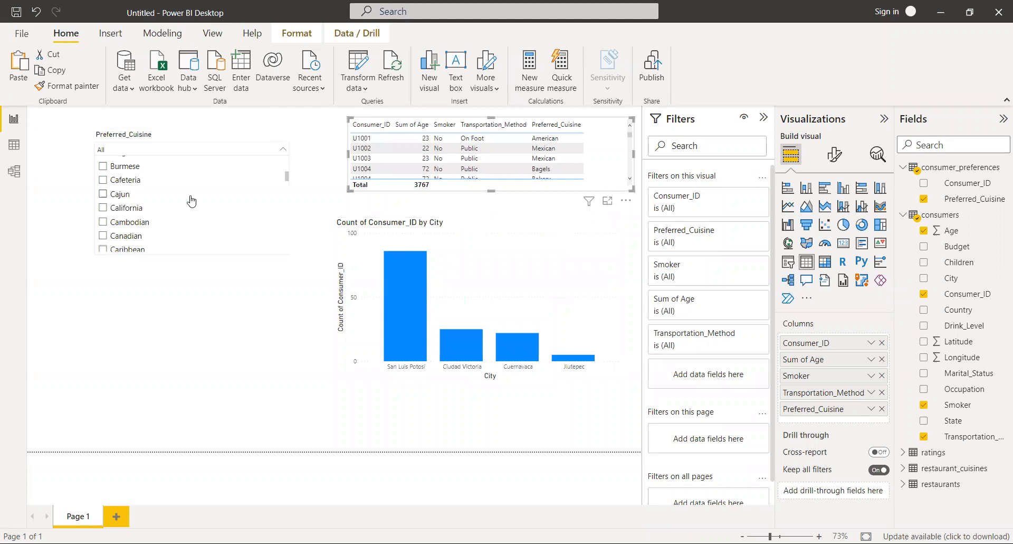
pyautogui.scroll(-1, 191, 200)
pyautogui.click(125, 202)
pyautogui.click(149, 345)
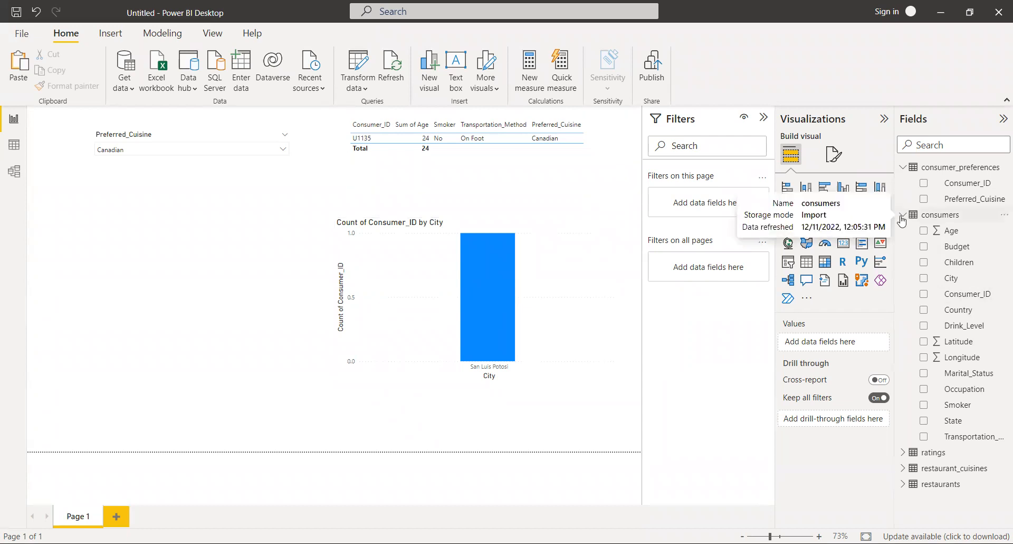
# Add the Name field from the restaurants table to the consumer table as its last column, discarding the stray standalone Name table.
pyautogui.click(903, 215)
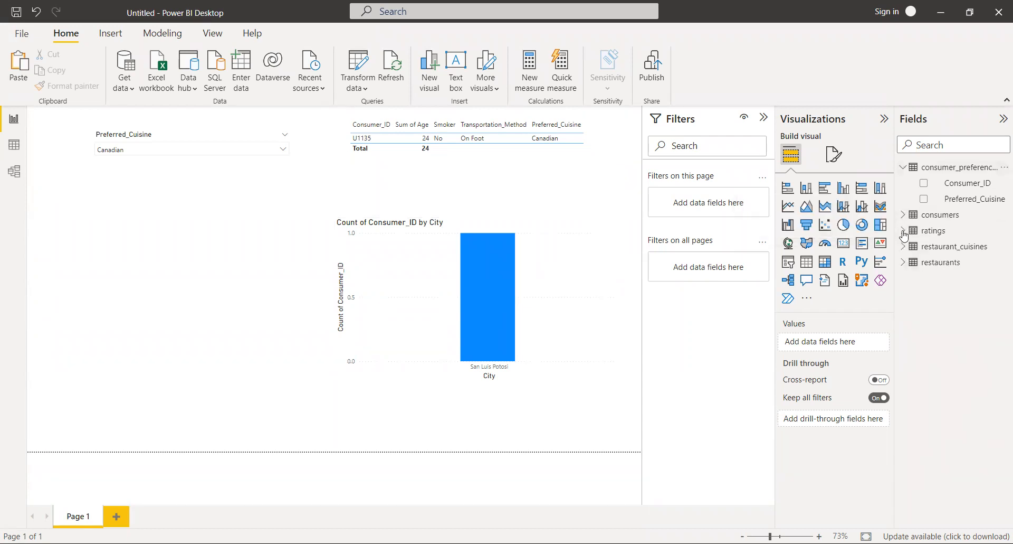
pyautogui.click(903, 167)
pyautogui.click(904, 231)
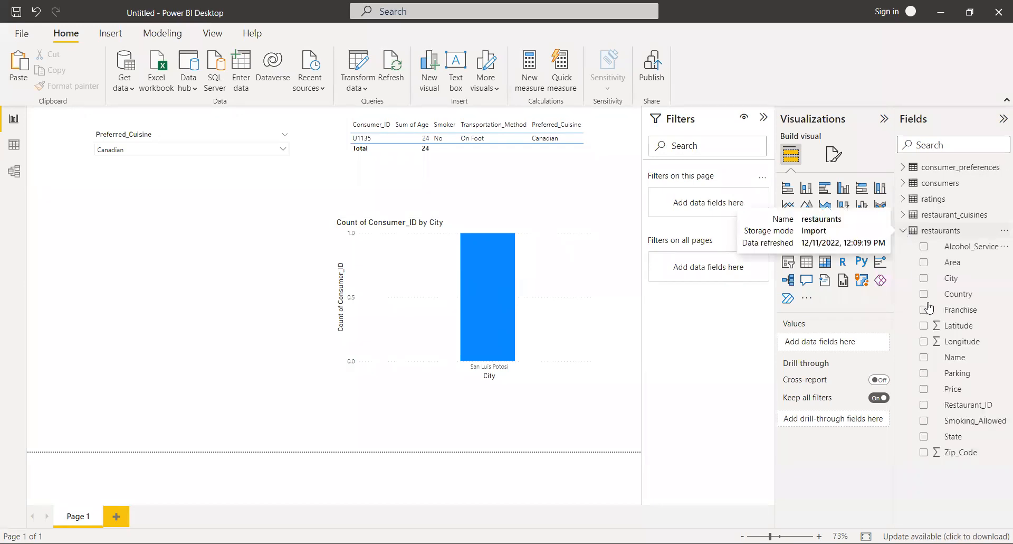
pyautogui.click(924, 358)
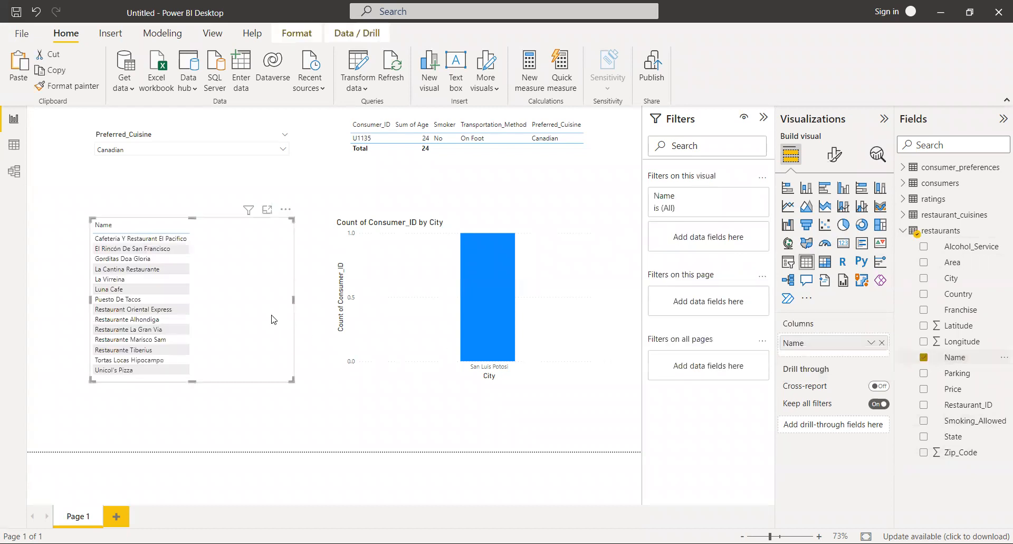
pyautogui.press('Delete')
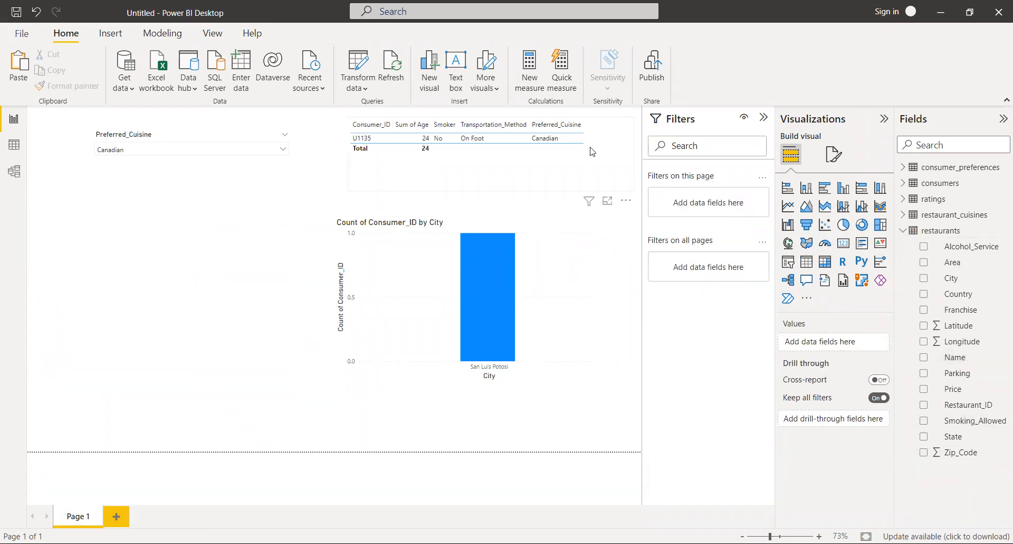
pyautogui.click(592, 154)
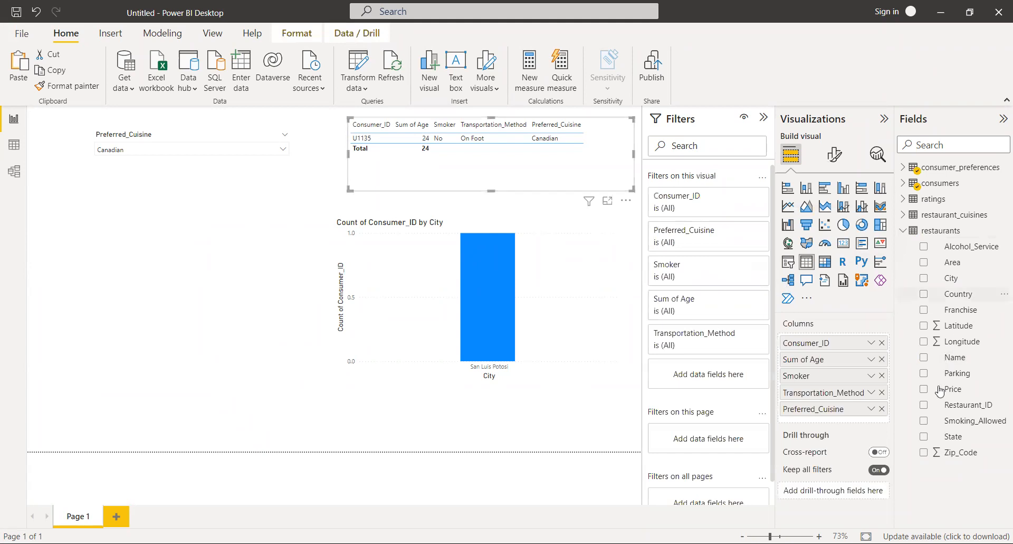
pyautogui.click(924, 358)
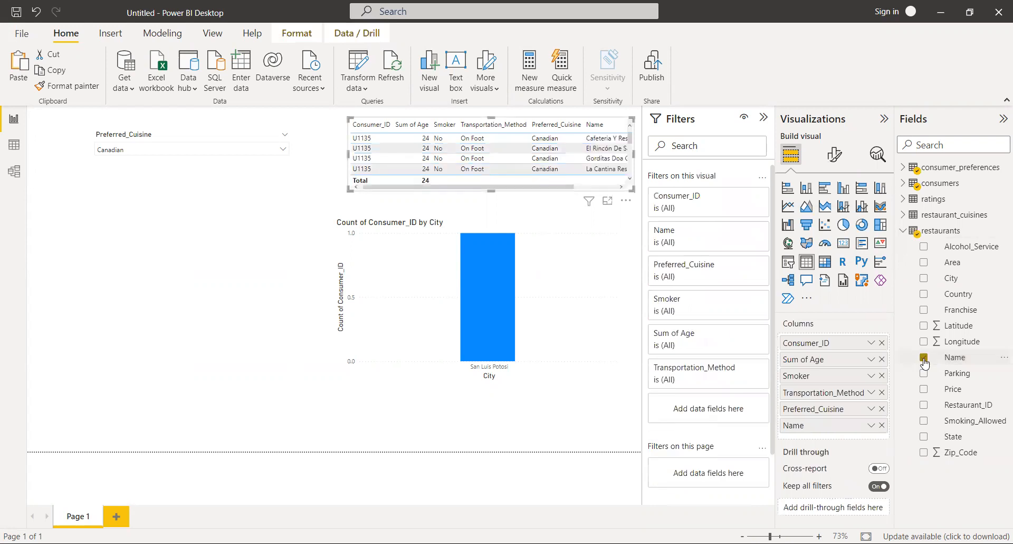
# Shift the consumer table toward the slicer and widen it so the restaurant Name column fits better.
pyautogui.moveTo(511, 181); pyautogui.dragTo(484, 183)
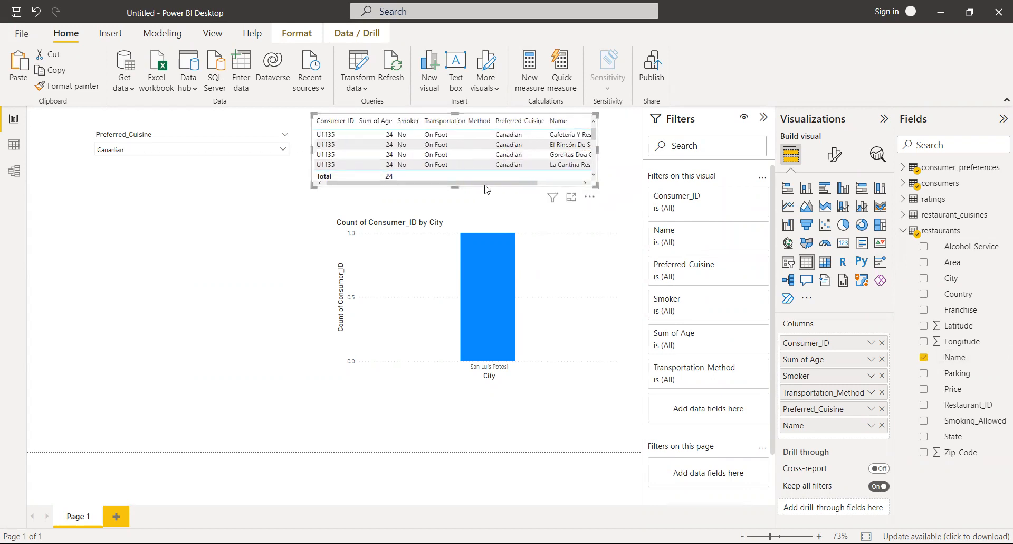
pyautogui.moveTo(597, 150); pyautogui.dragTo(636, 148)
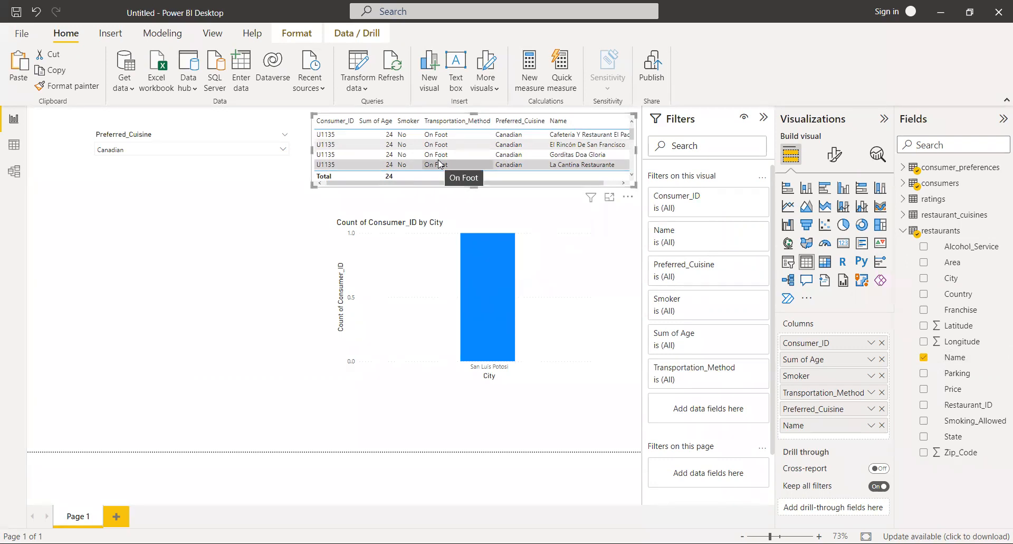
pyautogui.click(165, 168)
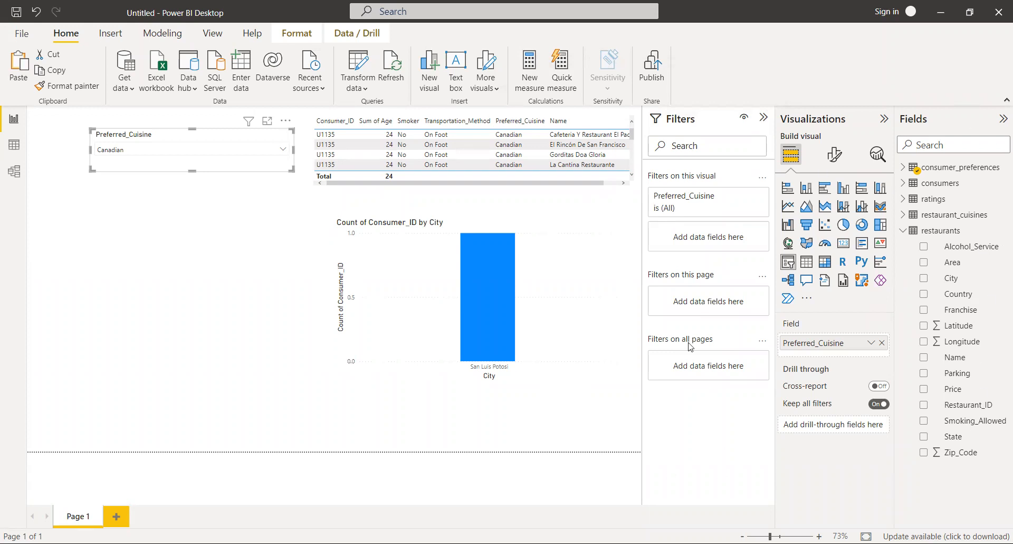
pyautogui.click(485, 173)
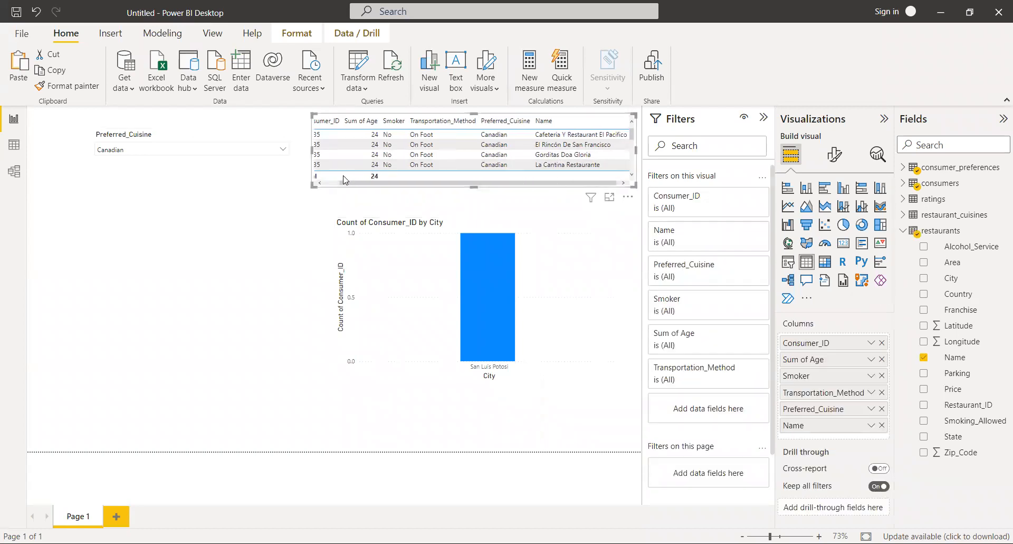
pyautogui.click(330, 183)
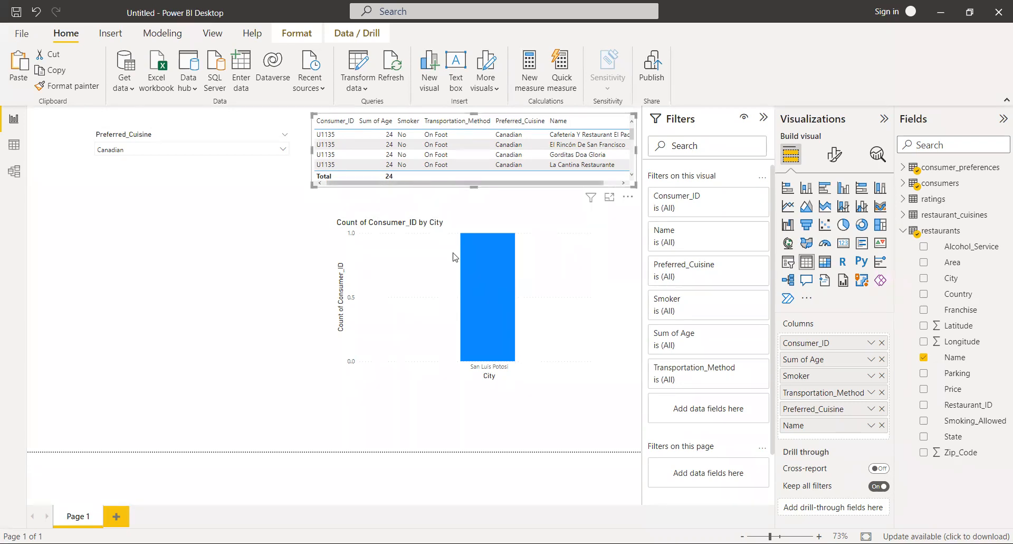
pyautogui.moveTo(478, 280)
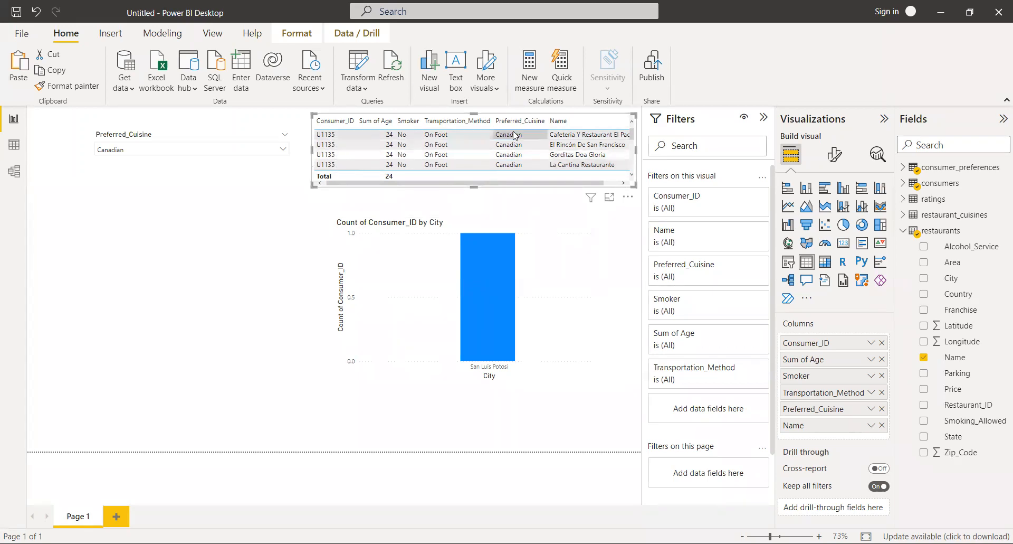
pyautogui.click(612, 183)
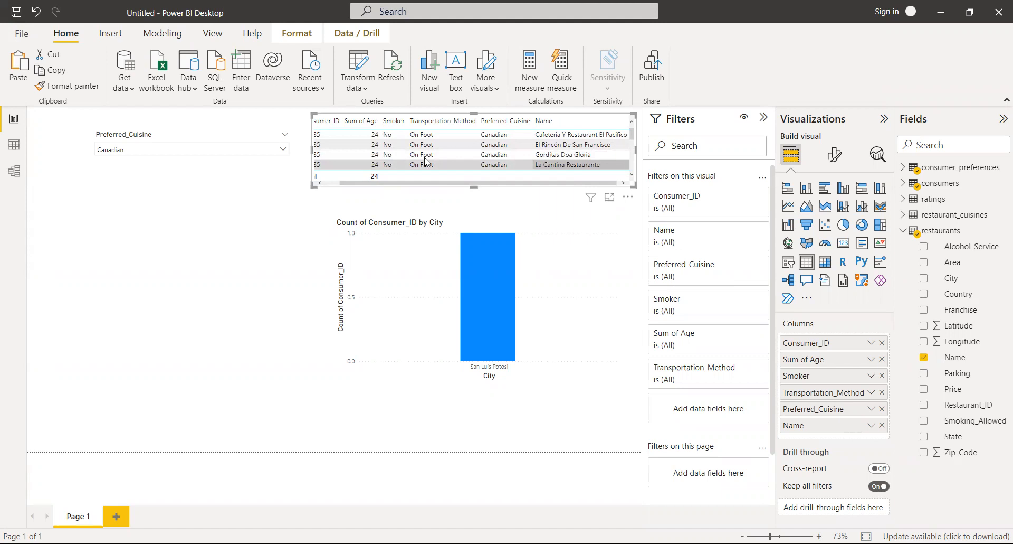
# Switch the Preferred_Cuisine slicer to Bar and review the consumer and restaurant columns in the table.
pyautogui.click(169, 156)
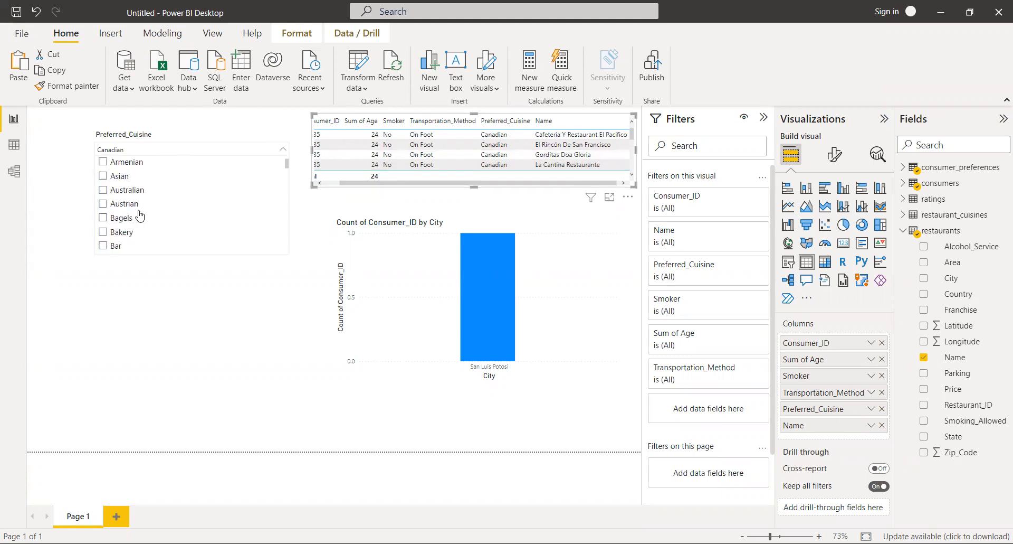
pyautogui.scroll(-1, 140, 216)
pyautogui.scroll(-1, 138, 218)
pyautogui.click(103, 228)
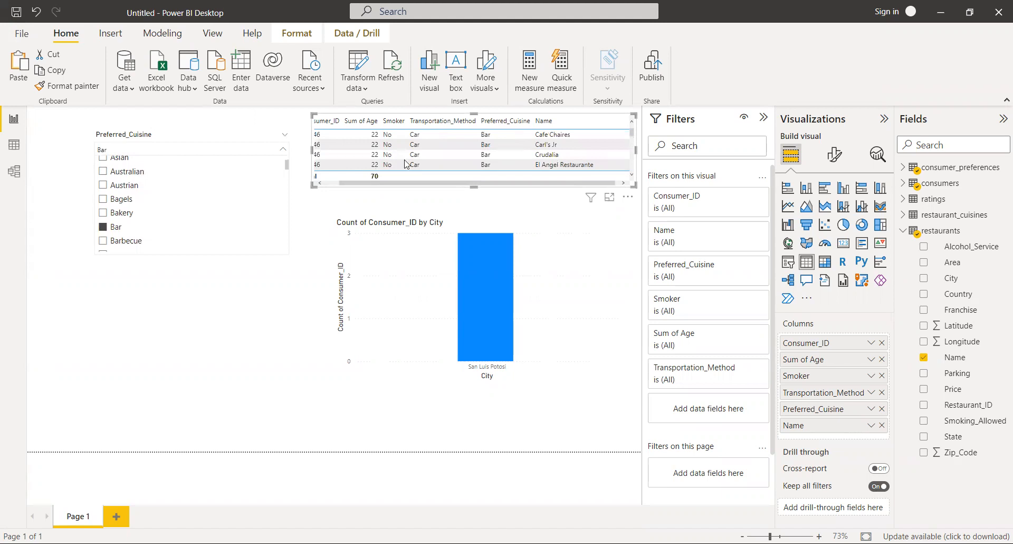
pyautogui.click(335, 133)
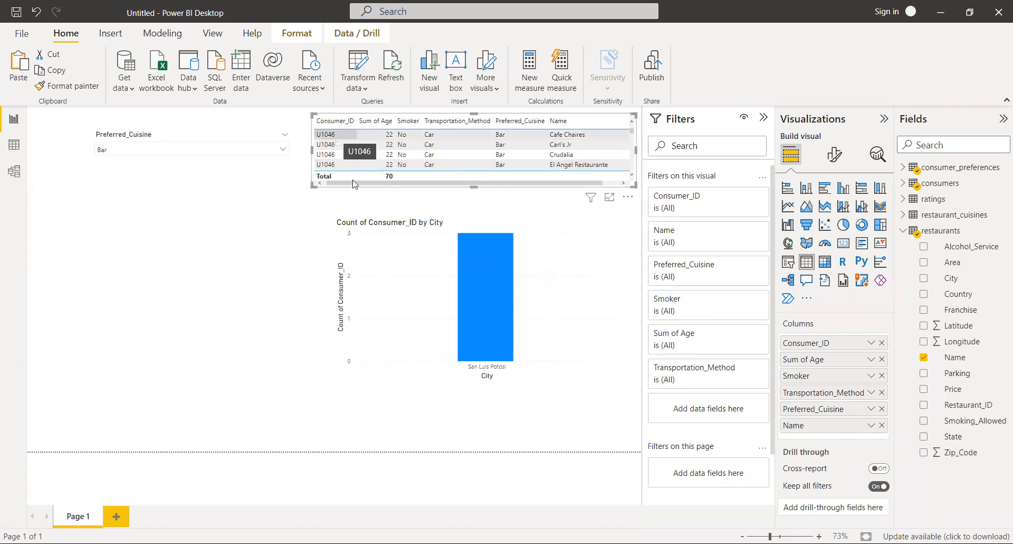
pyautogui.moveTo(352, 184); pyautogui.dragTo(367, 183)
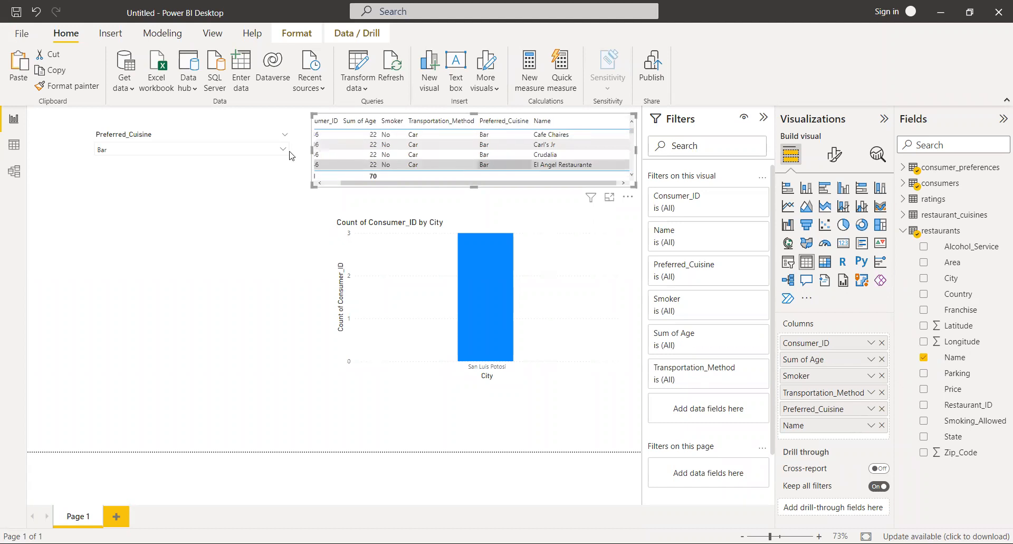
# Switch the Preferred_Cuisine slicer to Fast Food and check the filtered consumer table.
pyautogui.click(245, 150)
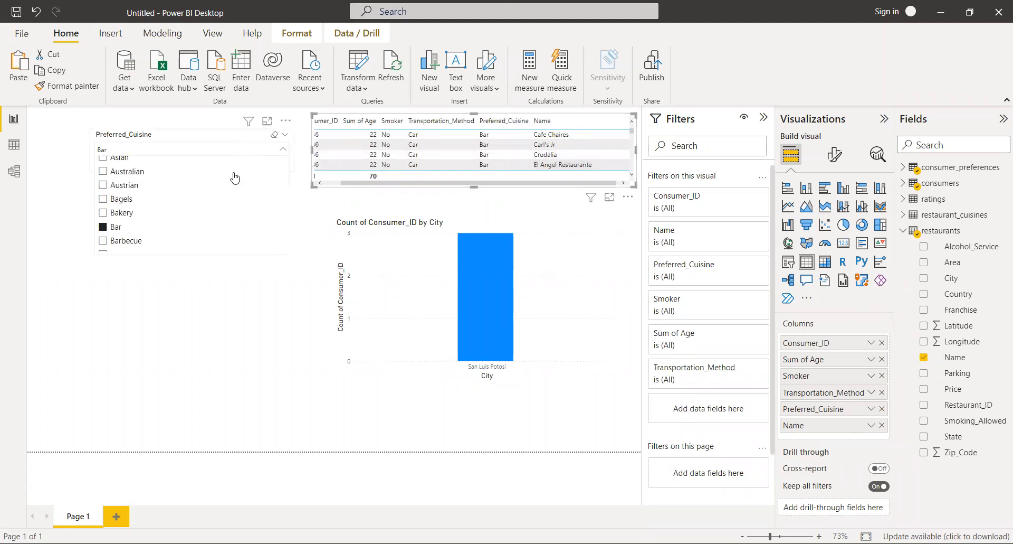
pyautogui.scroll(-6, 235, 177)
pyautogui.click(228, 208)
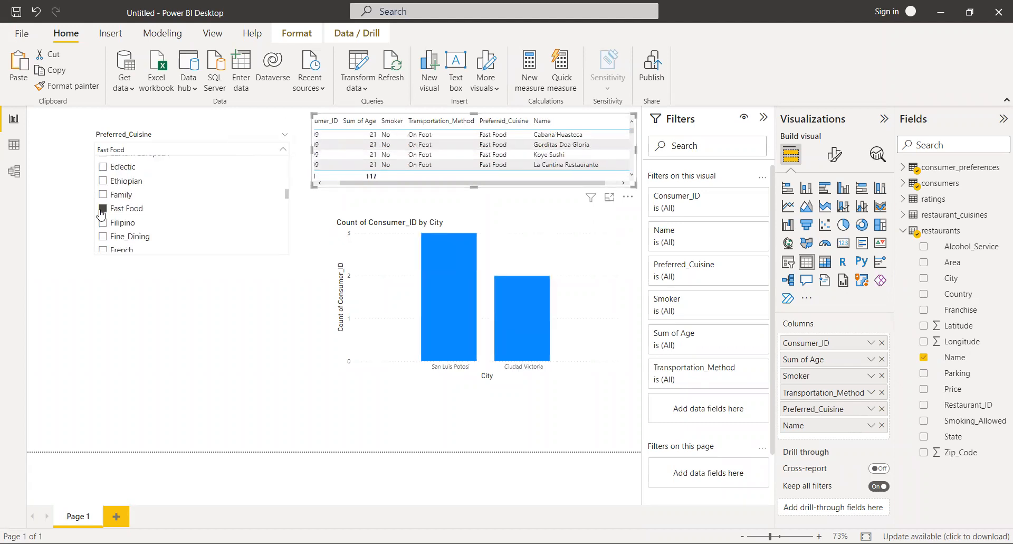
pyautogui.click(331, 183)
pyautogui.click(332, 183)
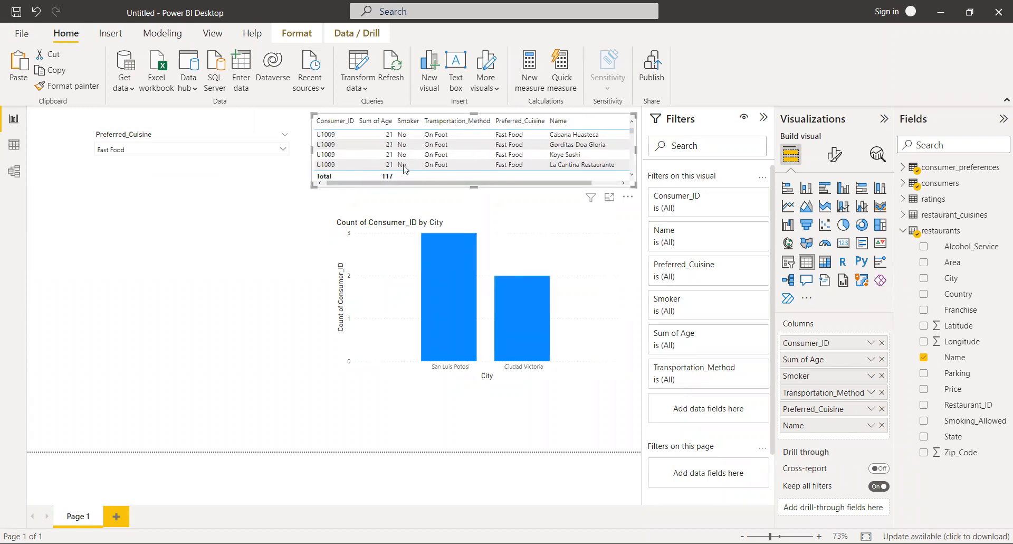
# Filter the page by African and finally by Asian in the Preferred_Cuisine slicer.
pyautogui.click(265, 152)
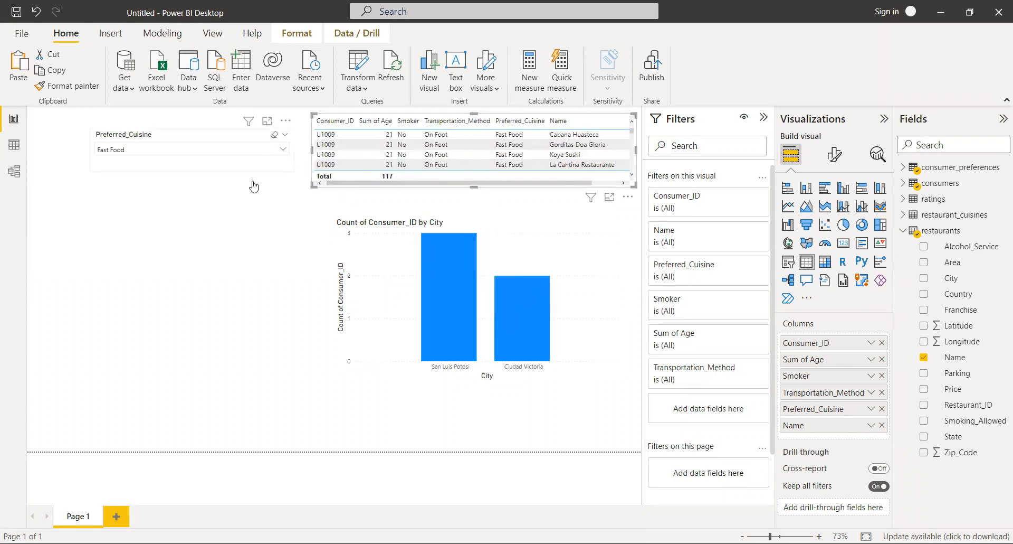
pyautogui.scroll(10, 243, 199)
pyautogui.scroll(3, 108, 181)
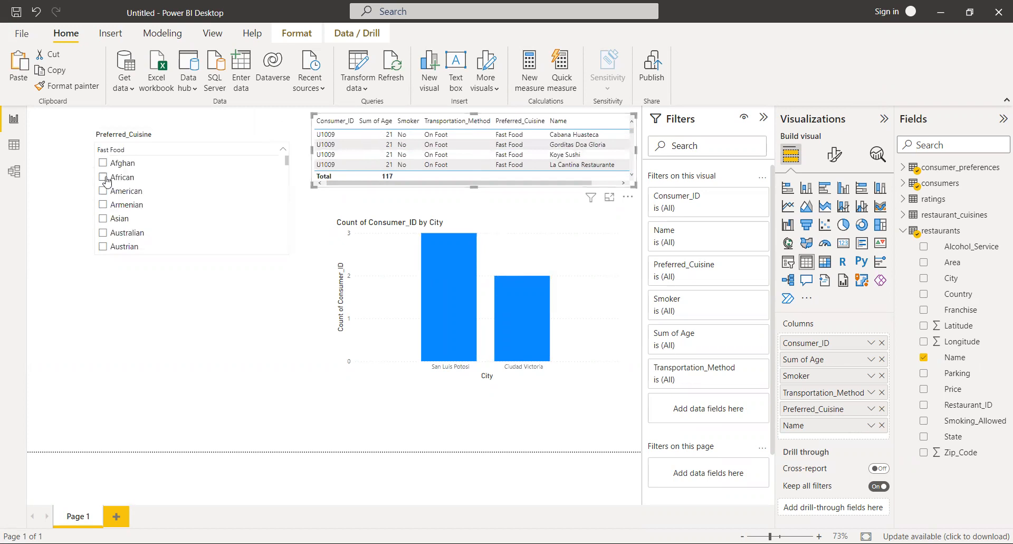
pyautogui.click(107, 181)
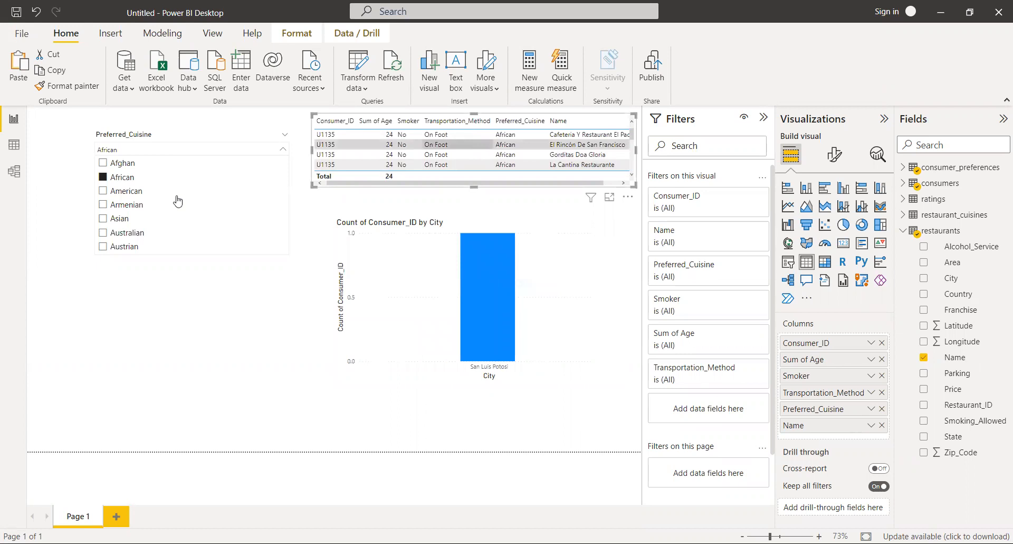
pyautogui.click(104, 220)
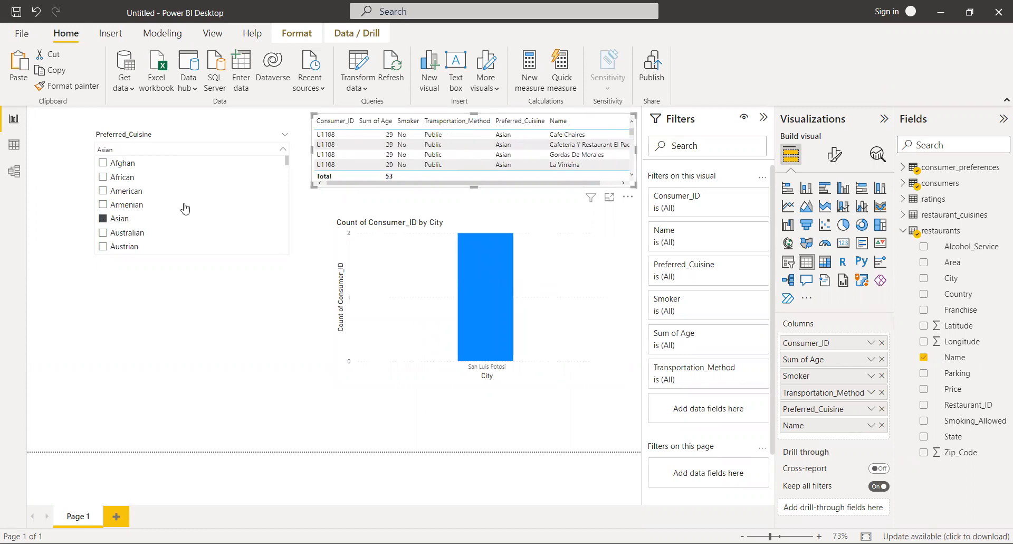
pyautogui.scroll(-5, 475, 158)
pyautogui.scroll(5, 510, 153)
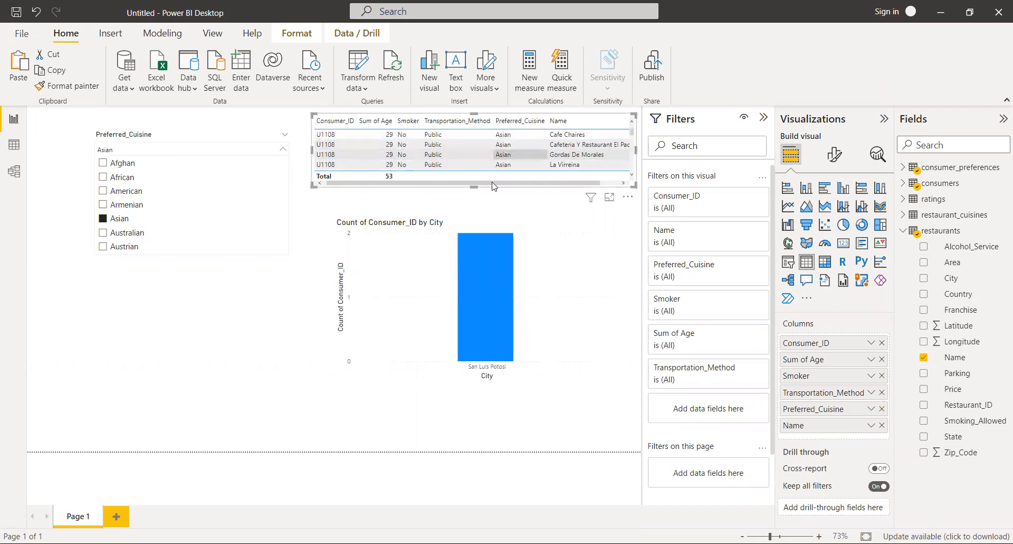
# Make the consumer table slightly taller, look through its Asian cuisine rows and restaurant names, and deselect the visual.
pyautogui.moveTo(472, 186); pyautogui.dragTo(473, 203)
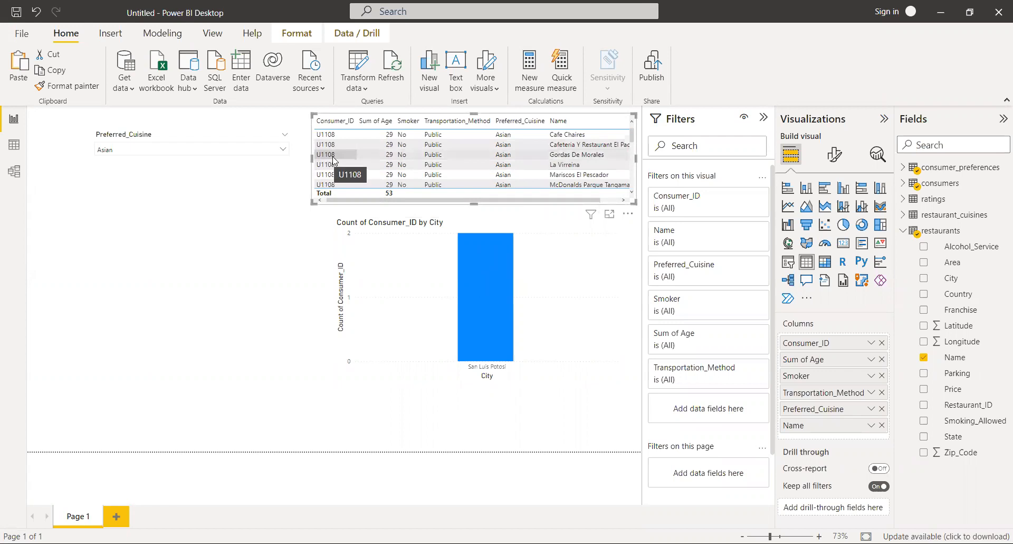
pyautogui.scroll(-5, 330, 164)
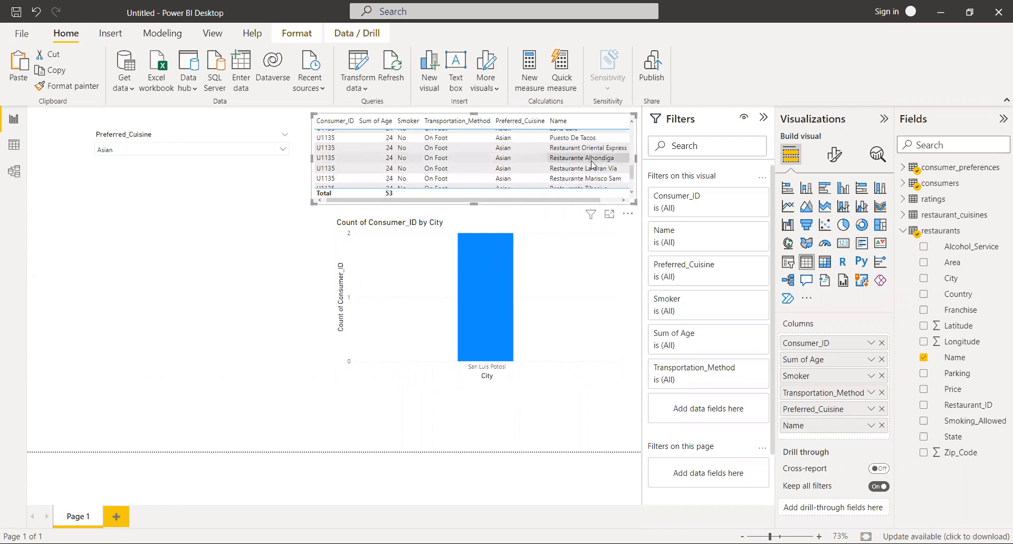
pyautogui.hscroll(1, 594, 164)
pyautogui.scroll(1, 593, 164)
pyautogui.scroll(5, 594, 164)
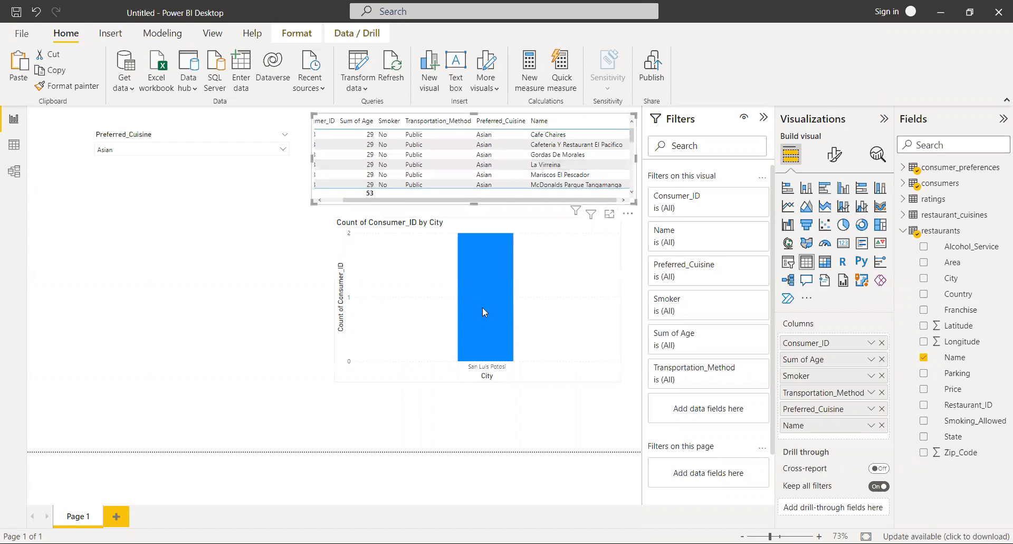
pyautogui.moveTo(465, 265)
pyautogui.click(195, 292)
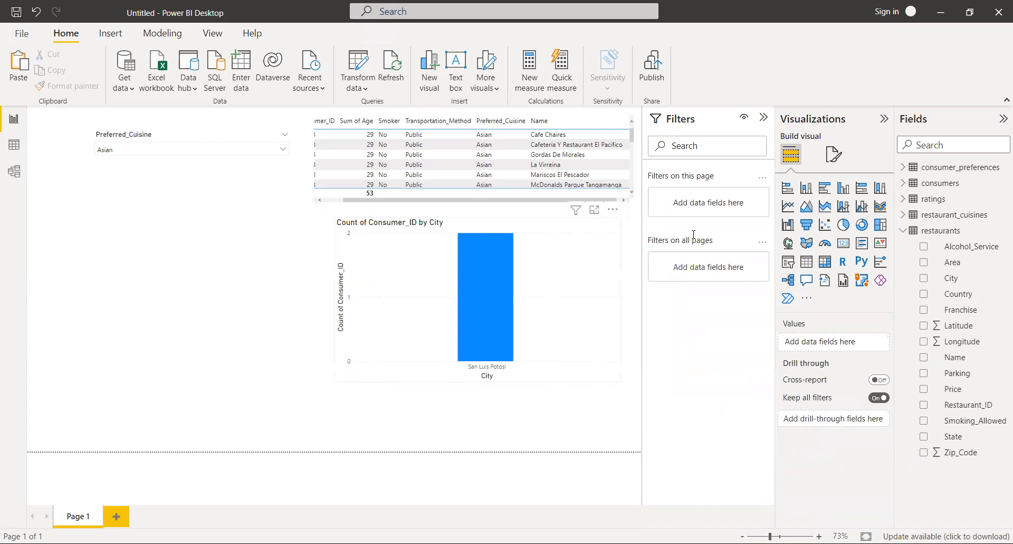
# Add a card visual to the page that displays Consumer_ID from the consumers table.
pyautogui.click(844, 246)
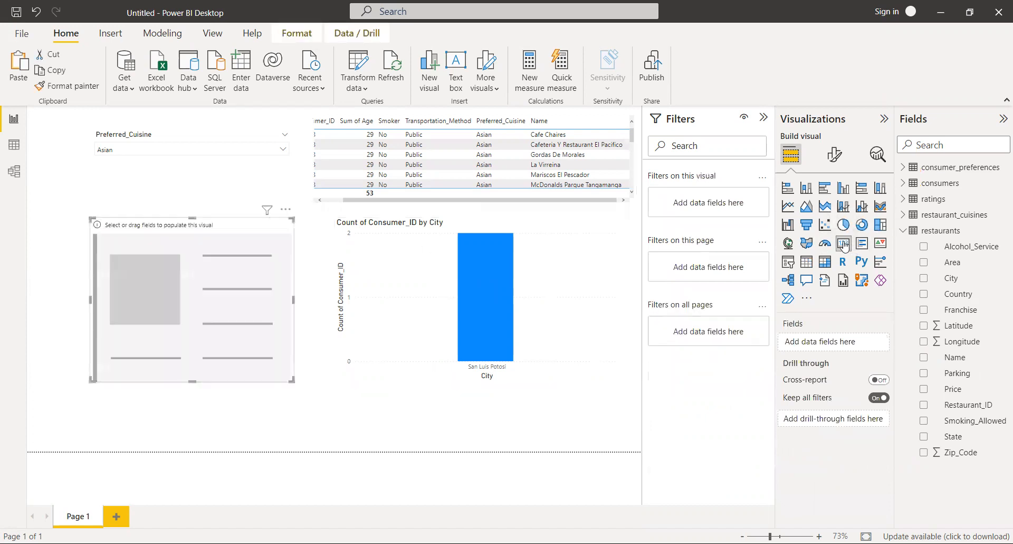
pyautogui.click(909, 183)
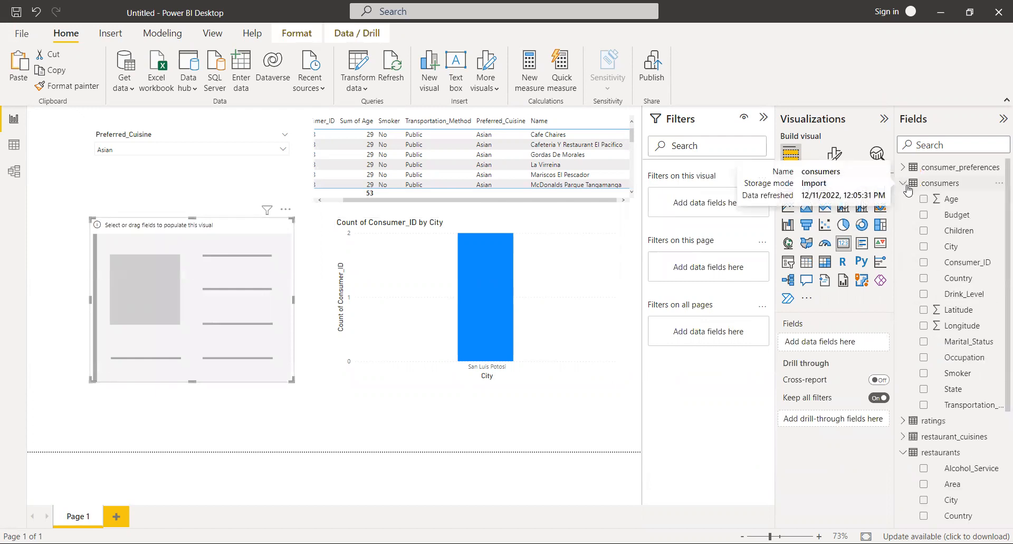
pyautogui.click(923, 262)
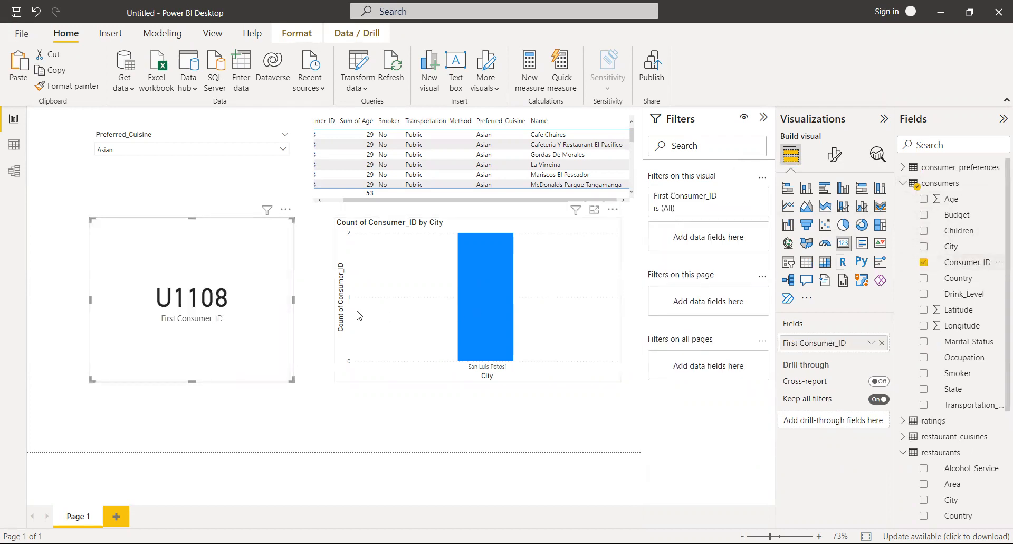
# Set the card's Consumer_ID aggregation to Count (Distinct), and finally change it to Count.
pyautogui.rightClick(804, 347)
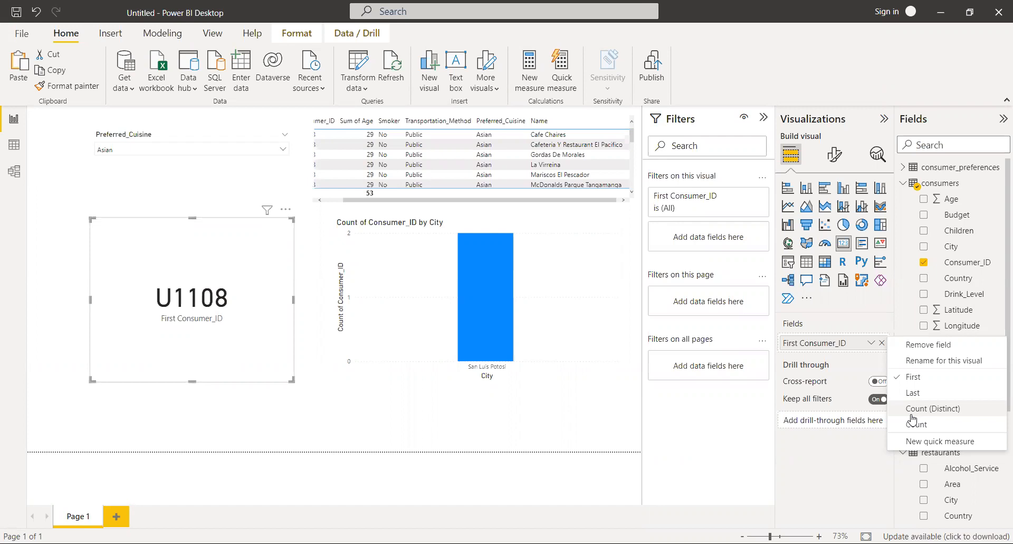
pyautogui.click(921, 409)
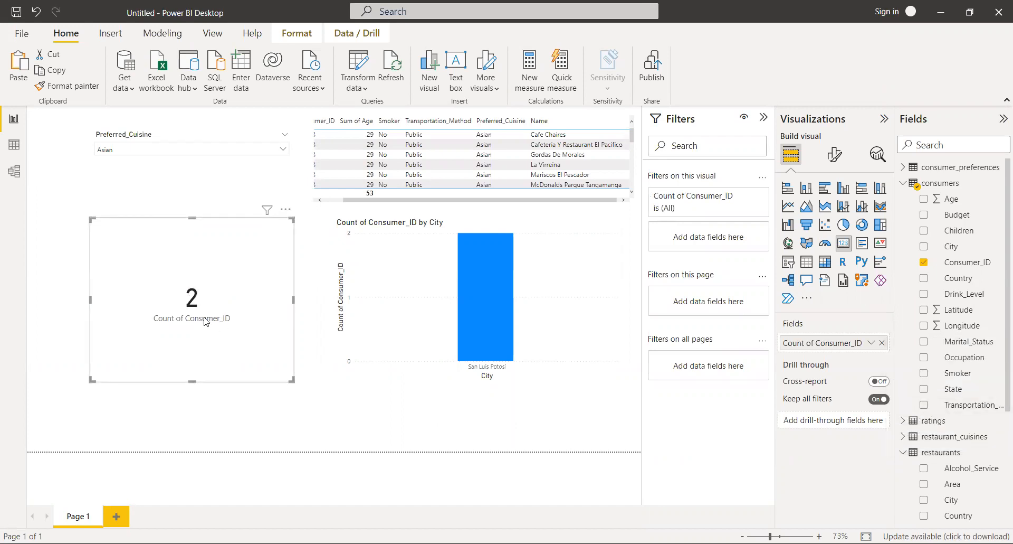
pyautogui.click(836, 346)
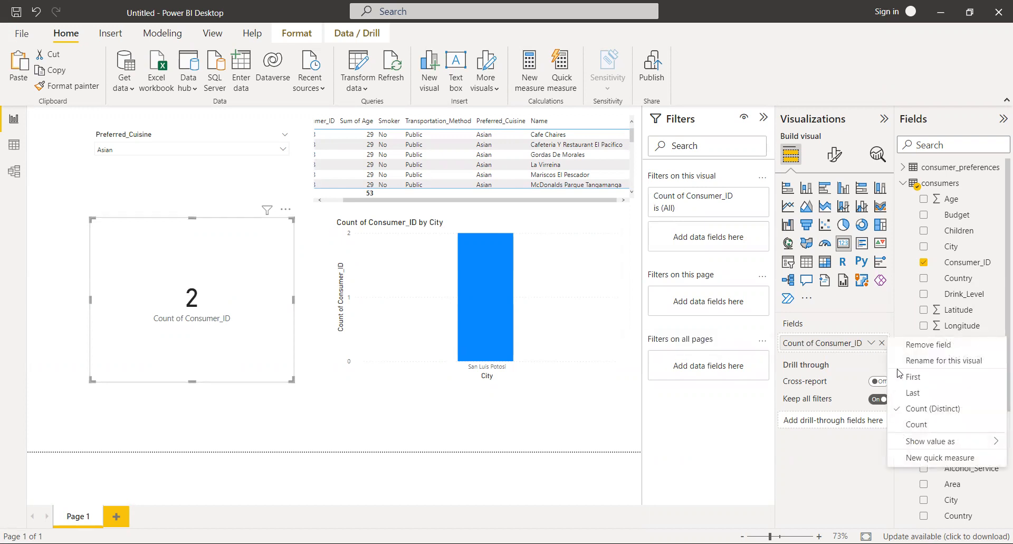
pyautogui.click(919, 424)
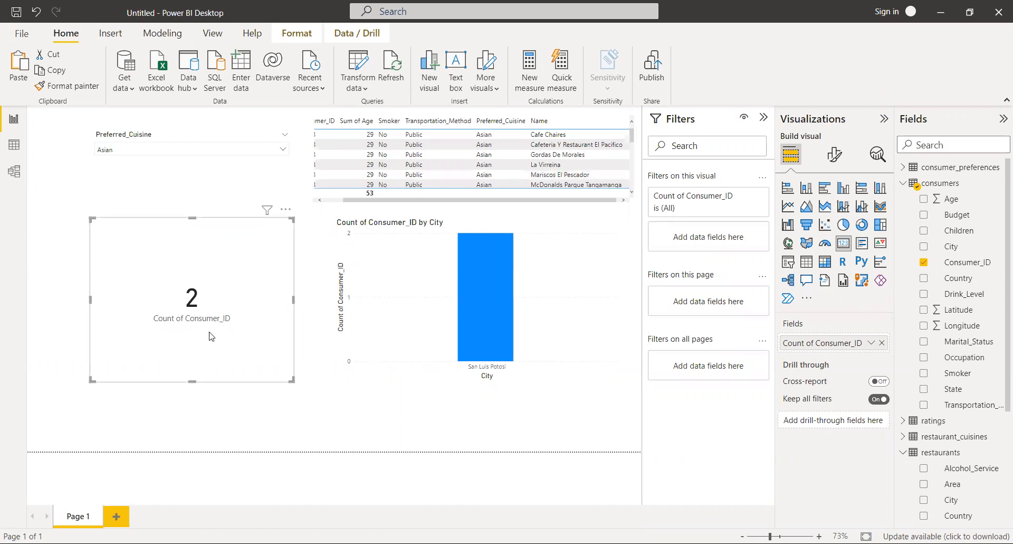
# Clear the Preferred_Cuisine slicer selection and move the slicer closer to the page's left edge.
pyautogui.click(256, 153)
pyautogui.click(275, 135)
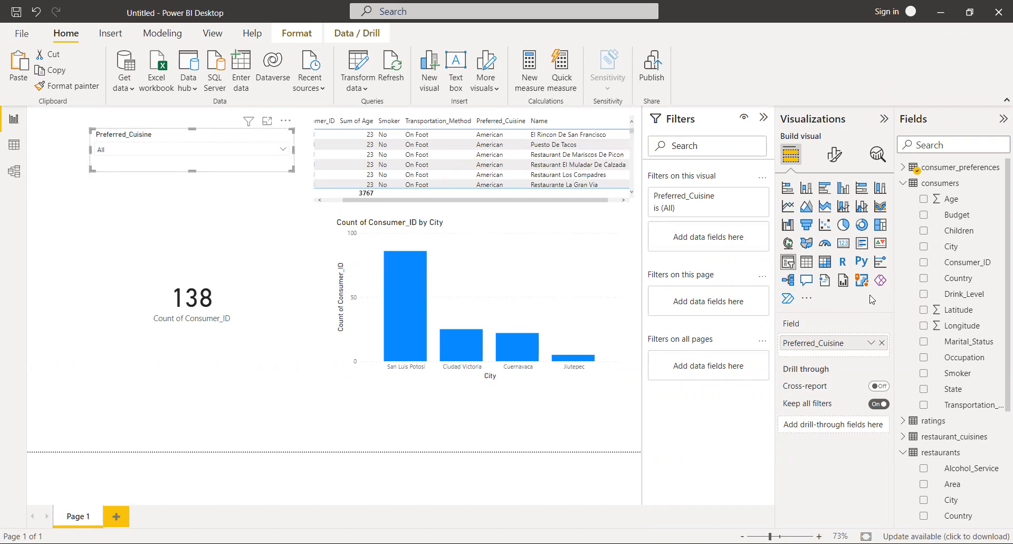
pyautogui.scroll(-3, 953, 343)
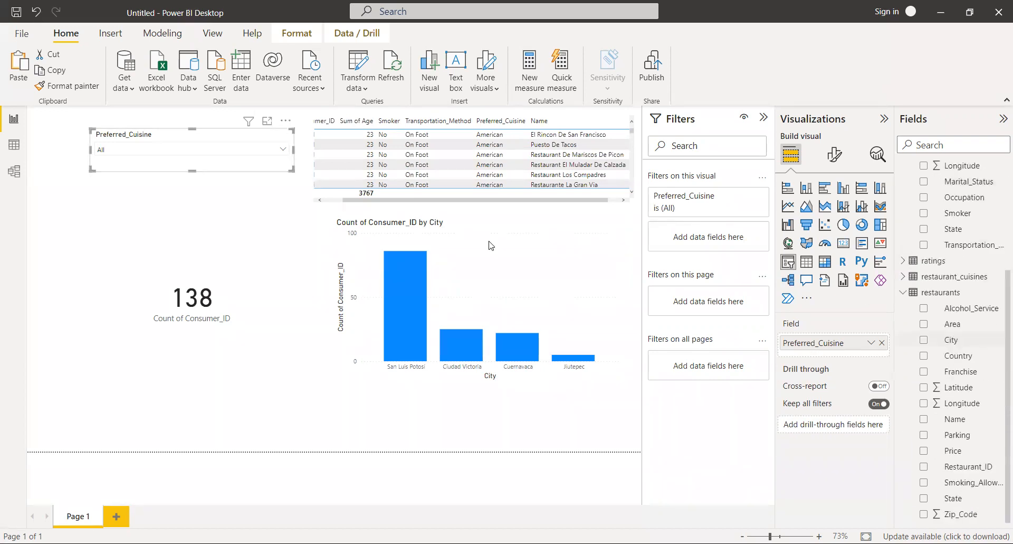
pyautogui.moveTo(253, 169); pyautogui.dragTo(207, 169)
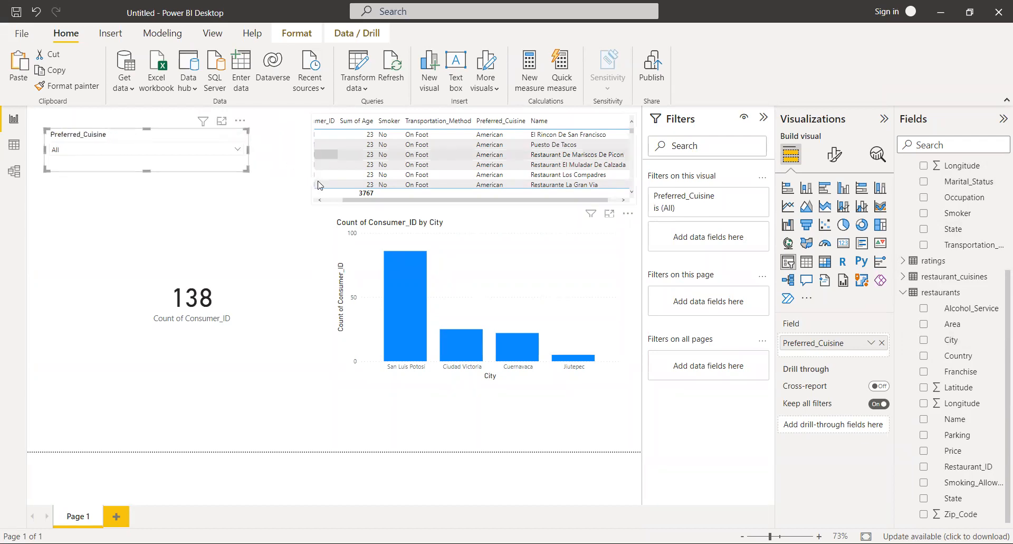
# Narrow the Preferred_Cuisine slicer and widen the consumer table leftward into the freed space so that all its columns fit.
pyautogui.click(326, 197)
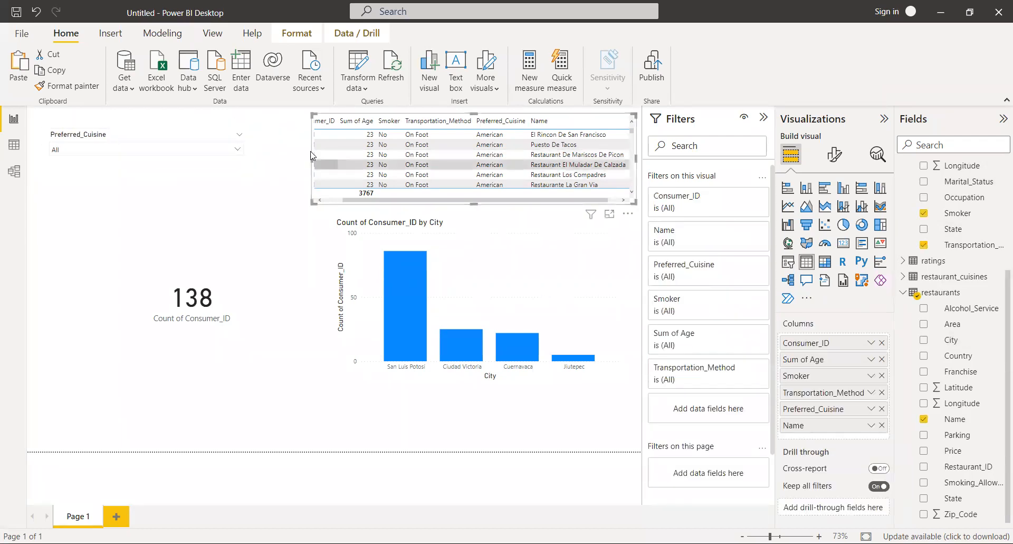
pyautogui.moveTo(311, 156); pyautogui.dragTo(258, 156)
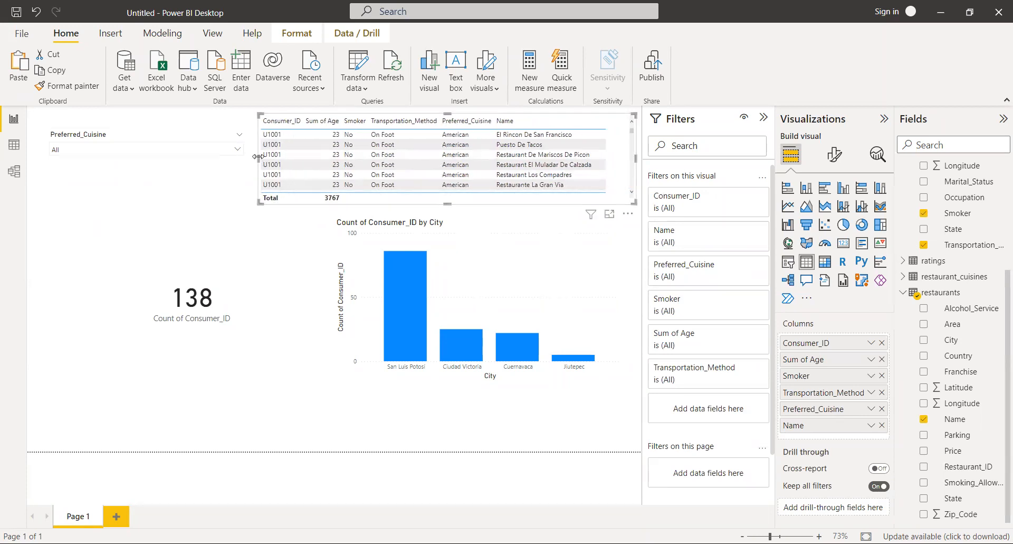
pyautogui.click(228, 156)
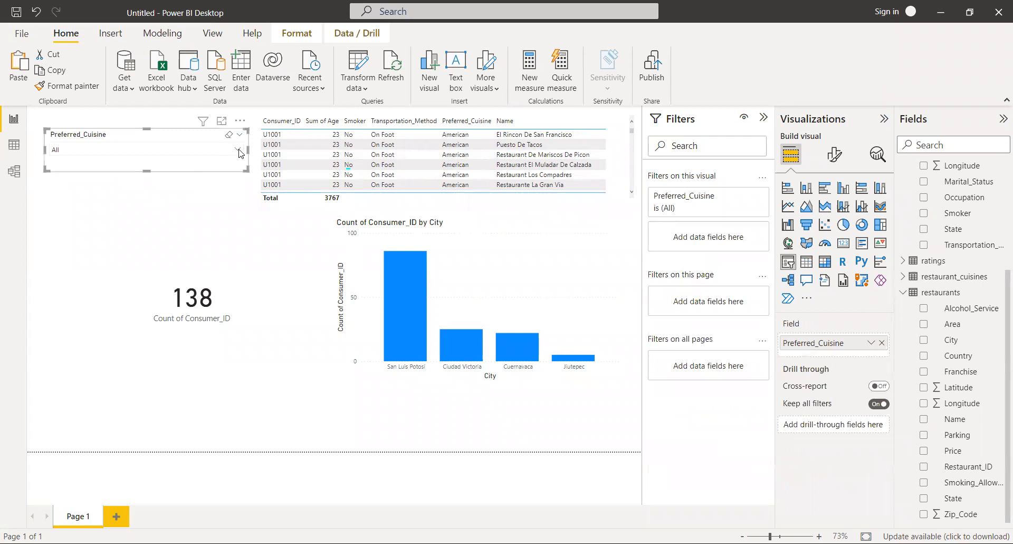
pyautogui.moveTo(248, 150); pyautogui.dragTo(165, 156)
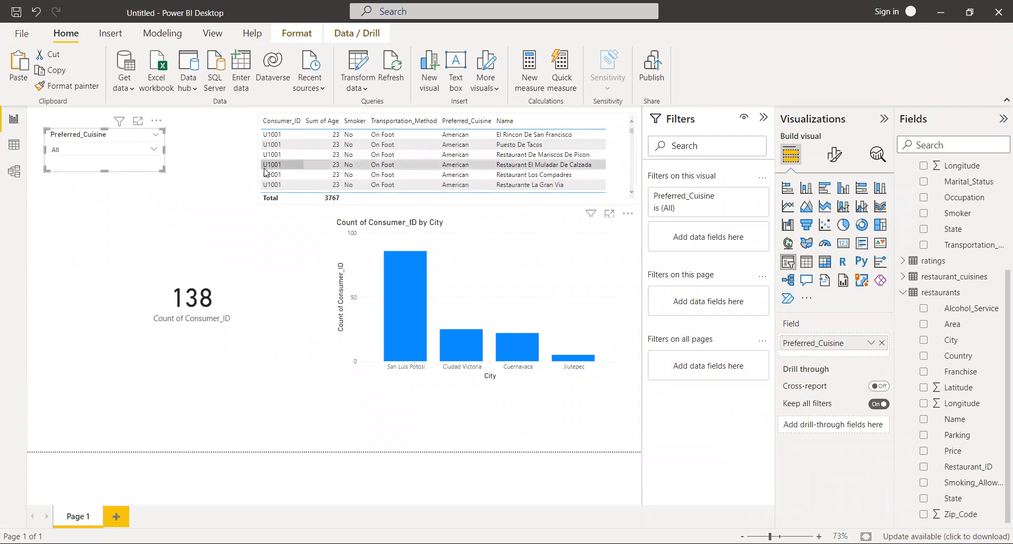
pyautogui.click(297, 203)
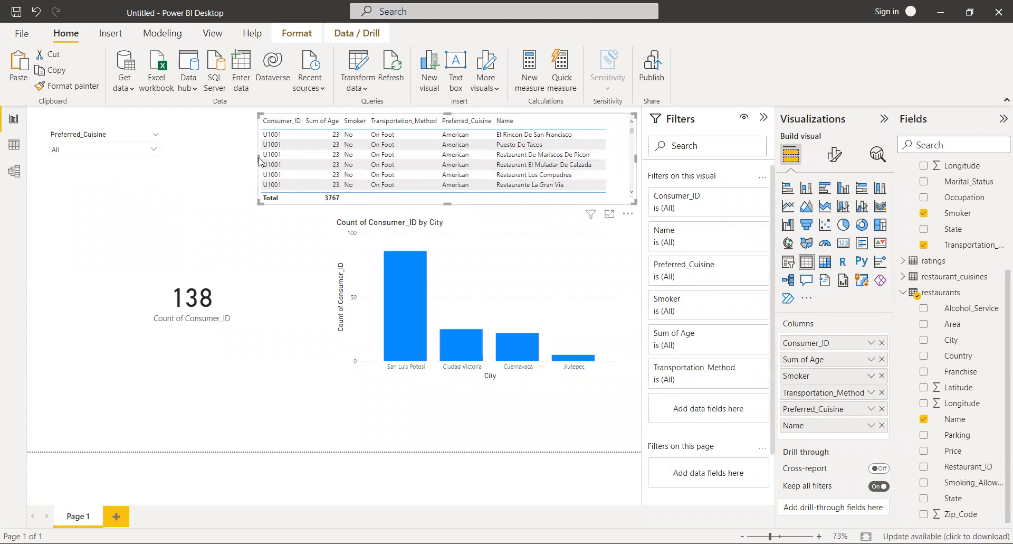
pyautogui.moveTo(259, 161); pyautogui.dragTo(176, 158)
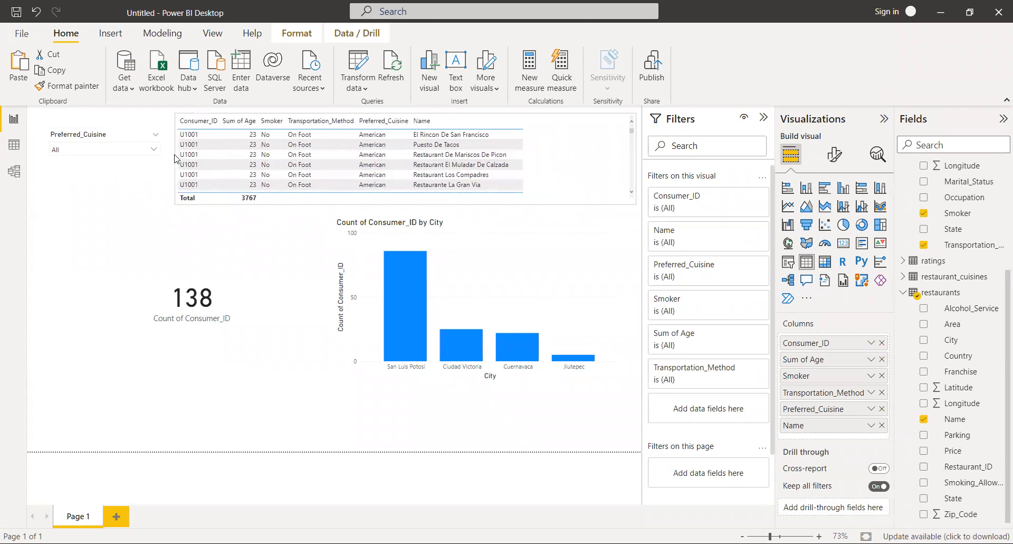
# Collapse the restaurants and consumers tables in the field list and expand the ratings table.
pyautogui.click(902, 292)
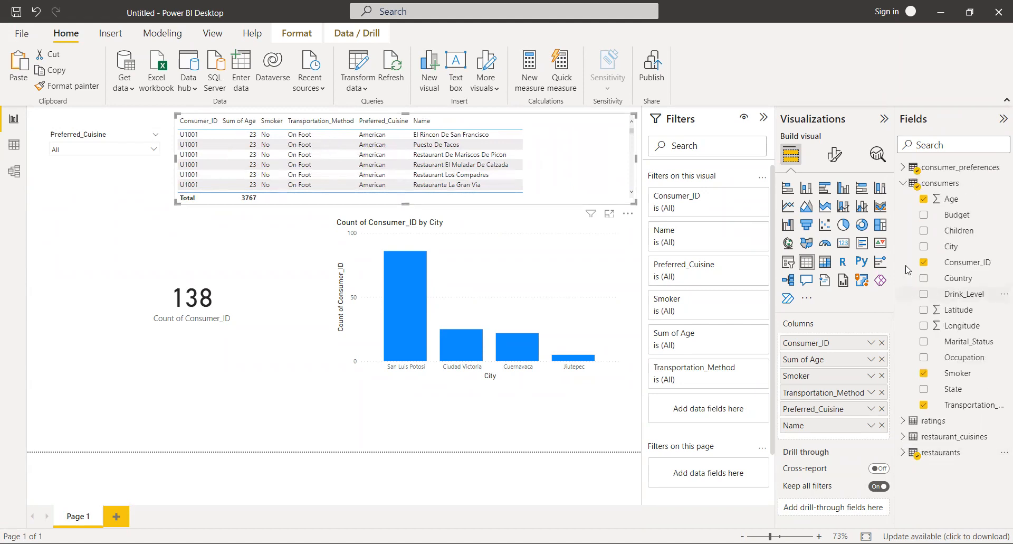
pyautogui.click(904, 186)
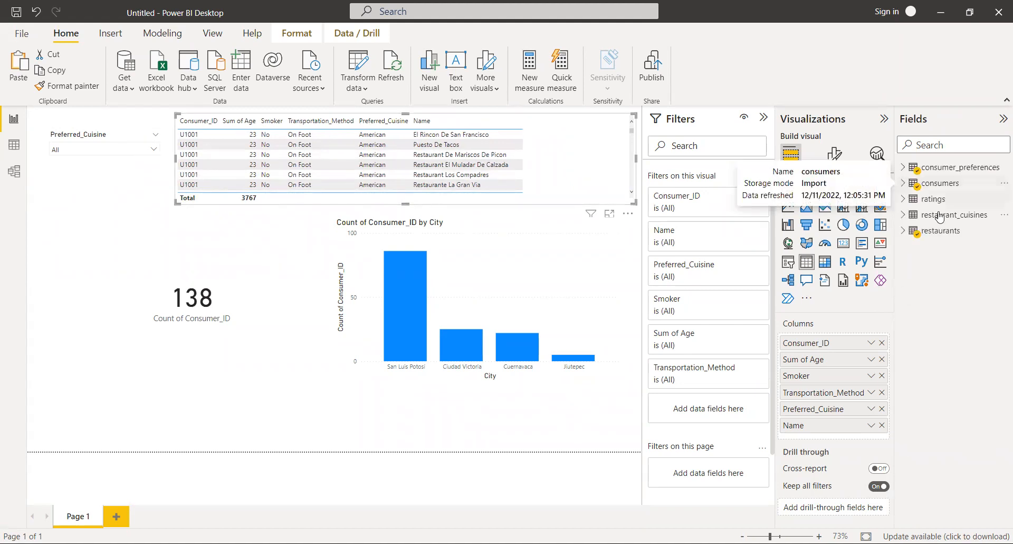
pyautogui.click(904, 199)
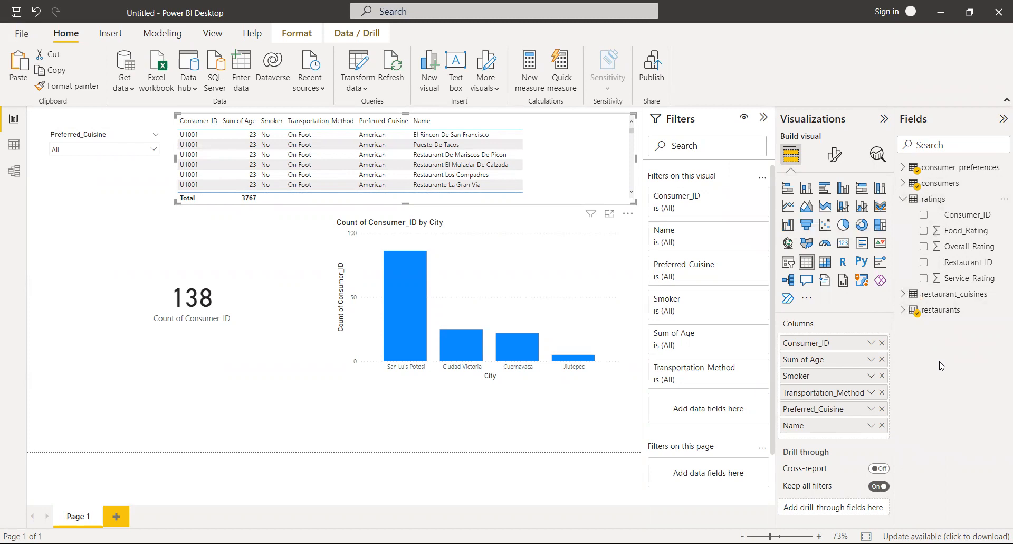
# Filter the page by African in the Preferred_Cuisine slicer and close its list.
pyautogui.click(132, 153)
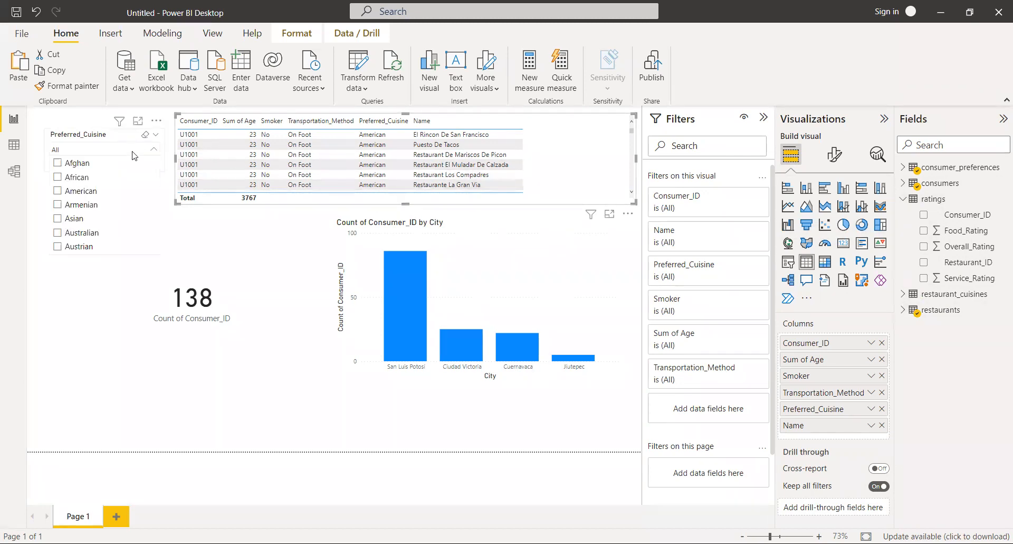
pyautogui.click(58, 178)
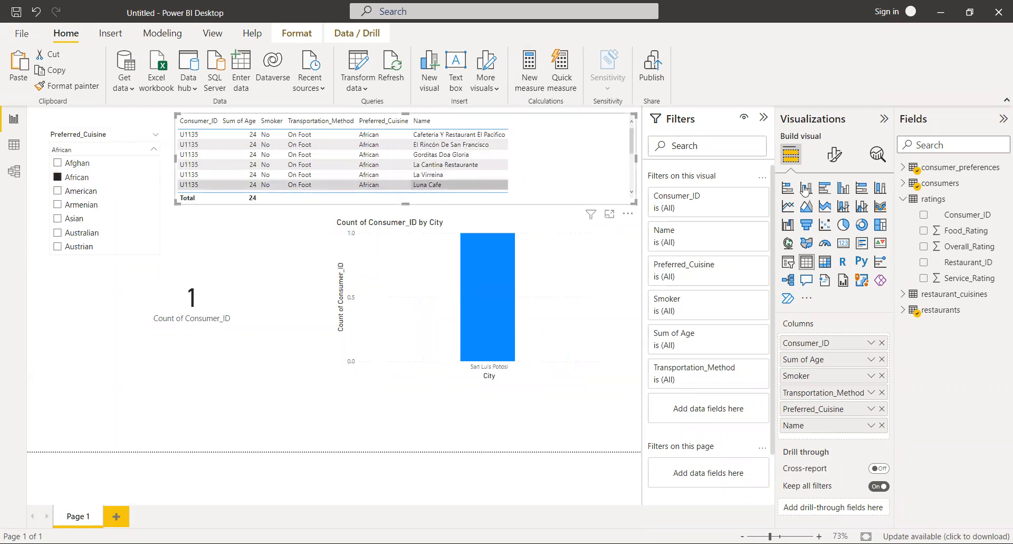
pyautogui.click(606, 185)
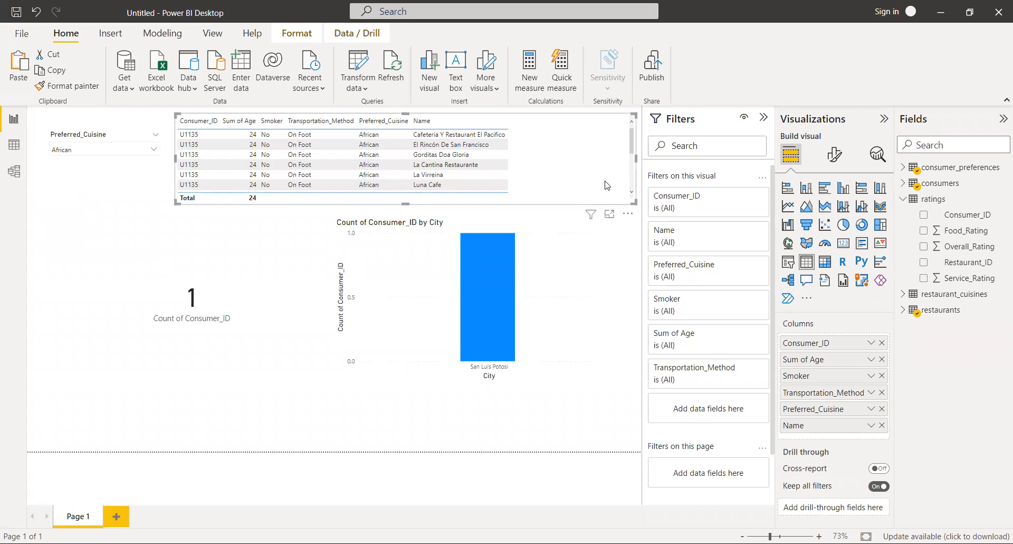
# Add Overall_Rating and Service_Rating from the ratings table to the consumer table and look through the rating columns.
pyautogui.click(924, 247)
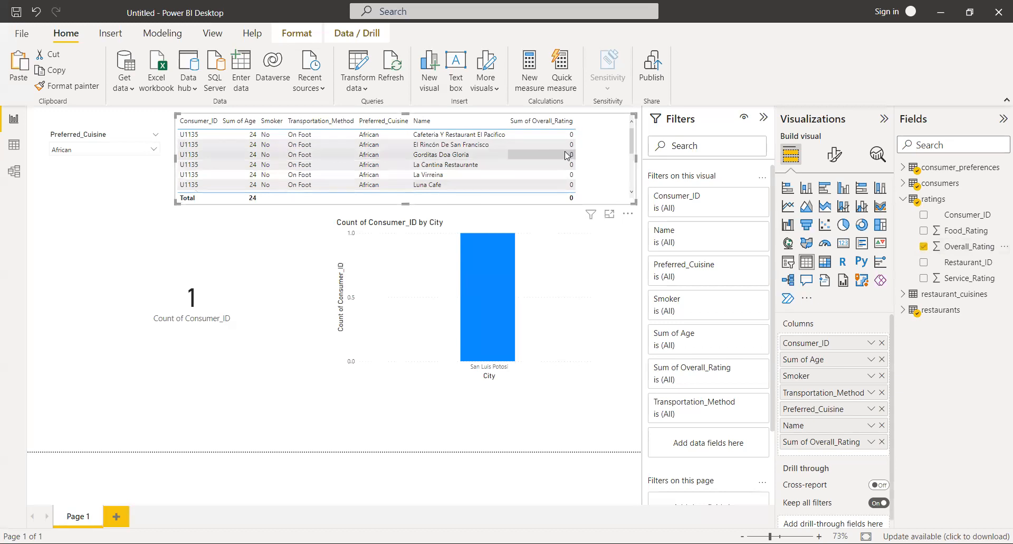
pyautogui.scroll(-2, 570, 168)
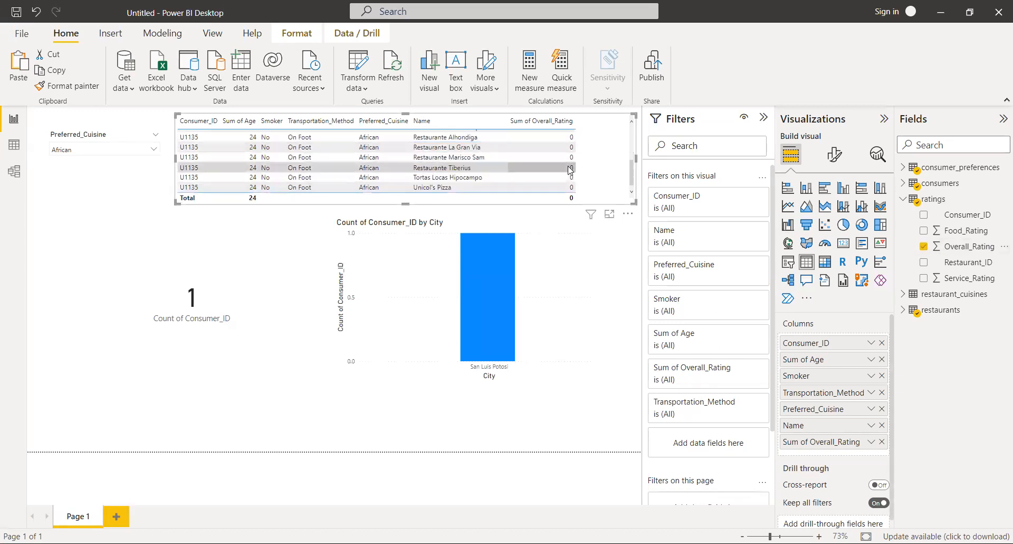
pyautogui.scroll(2, 570, 168)
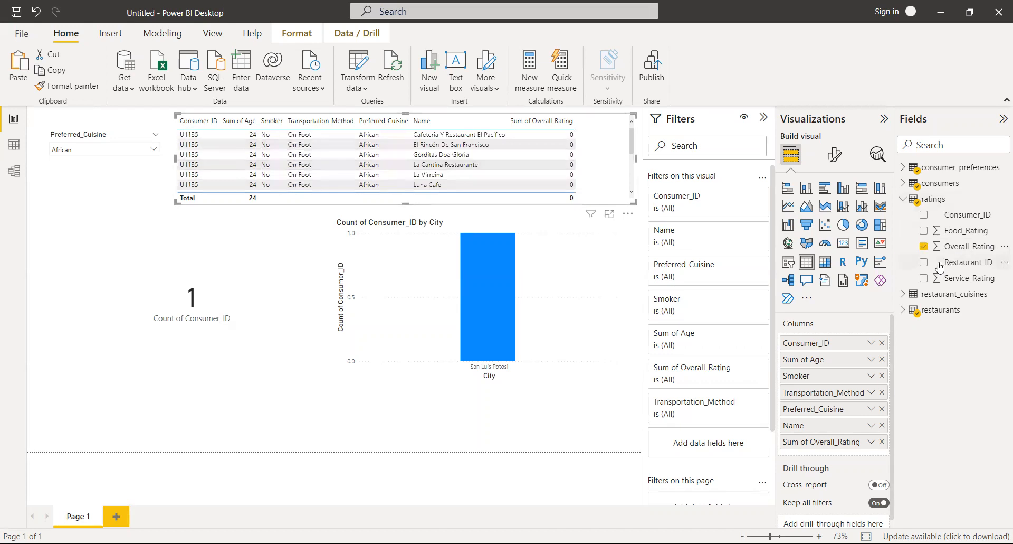
pyautogui.click(925, 278)
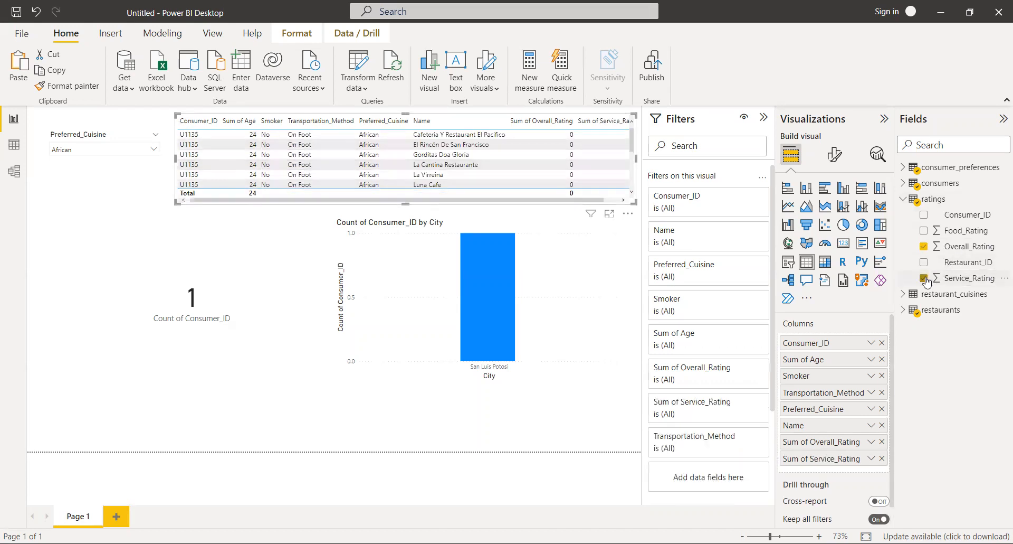
pyautogui.click(570, 172)
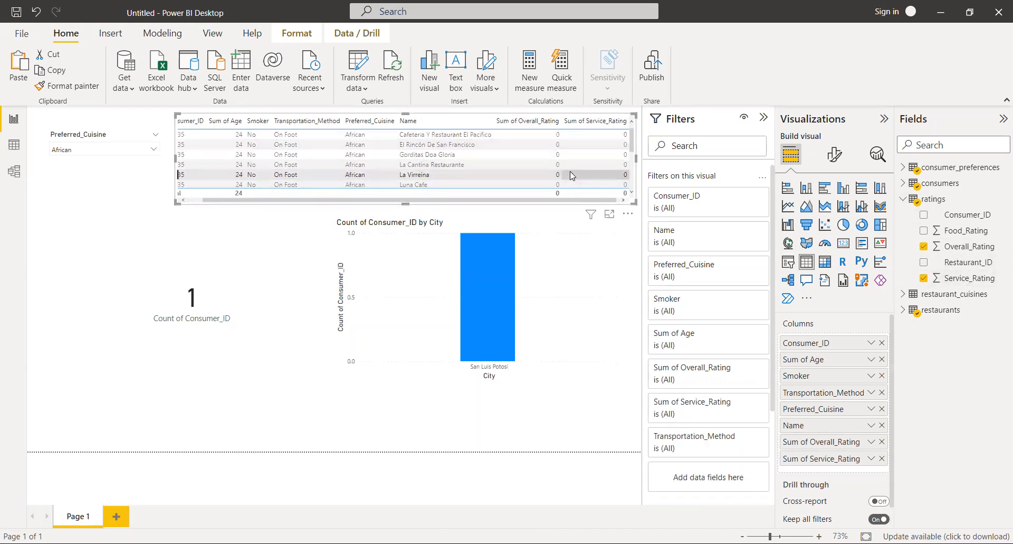
# Switch the Preferred_Cuisine slicer to Bar and clear the row highlight in the consumer table.
pyautogui.keyDown('ctrl'); pyautogui.click(444, 166); pyautogui.keyUp('ctrl')
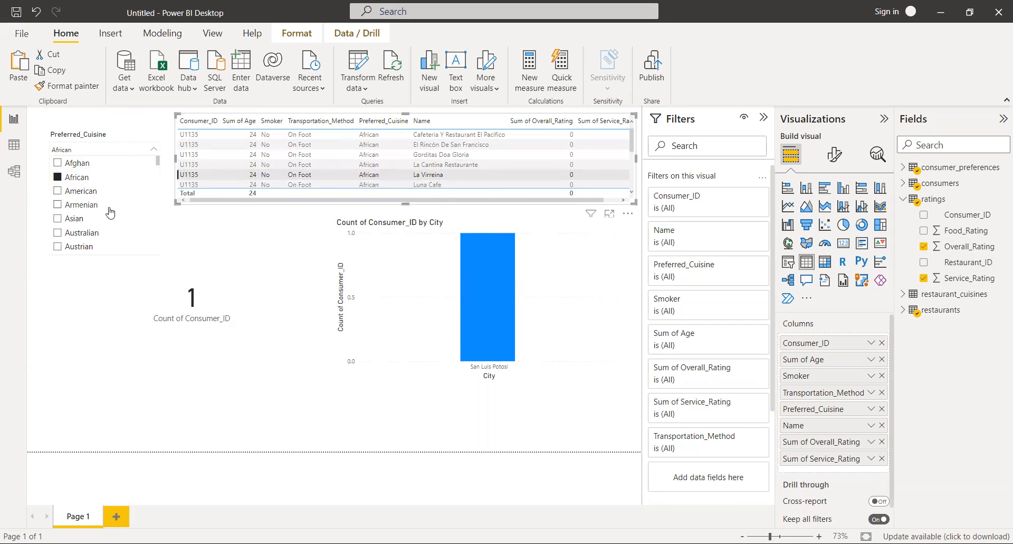
pyautogui.scroll(-2, 61, 205)
pyautogui.click(60, 204)
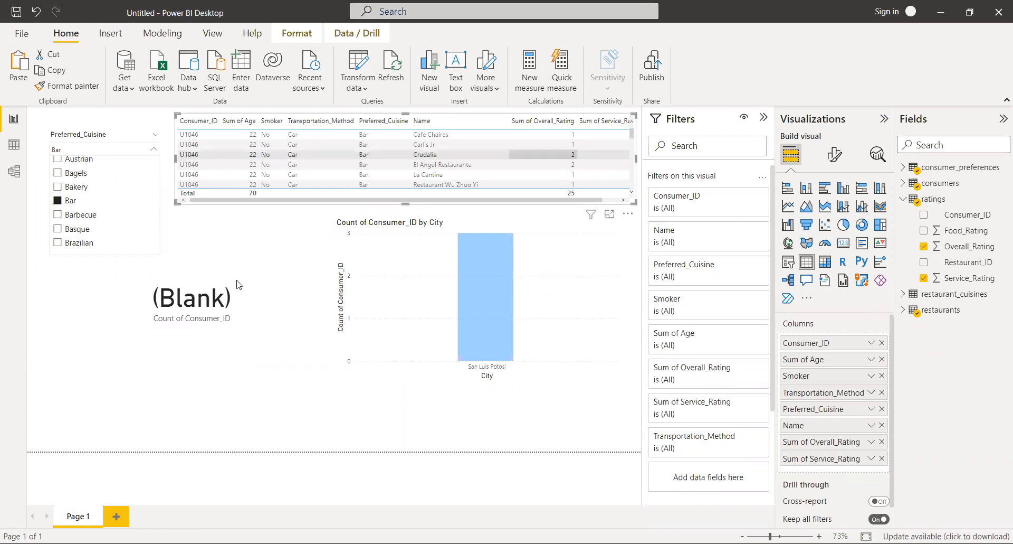
pyautogui.click(225, 174)
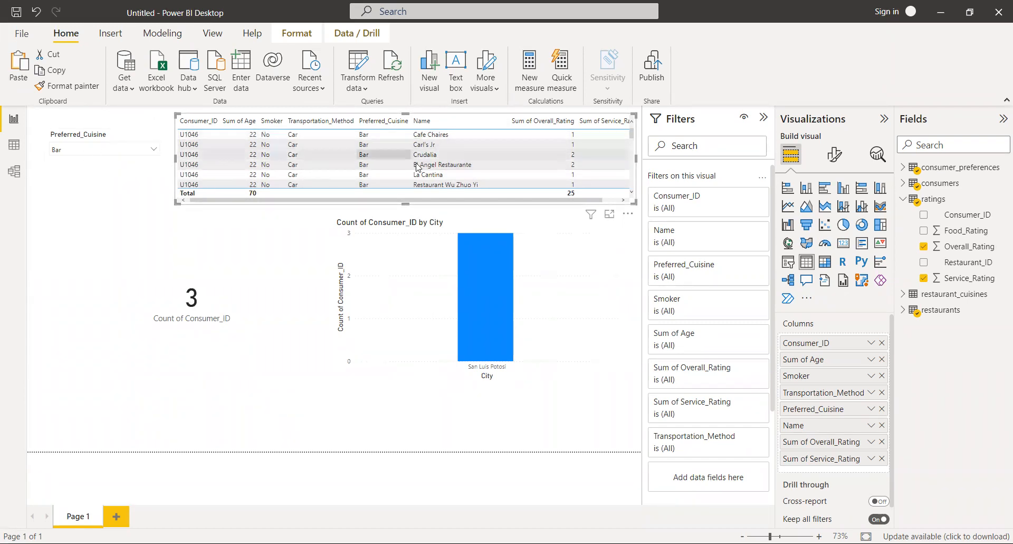
# Check the Service_Rating column, add Food_Rating to the consumer table, and bring the new column into view.
pyautogui.click(618, 200)
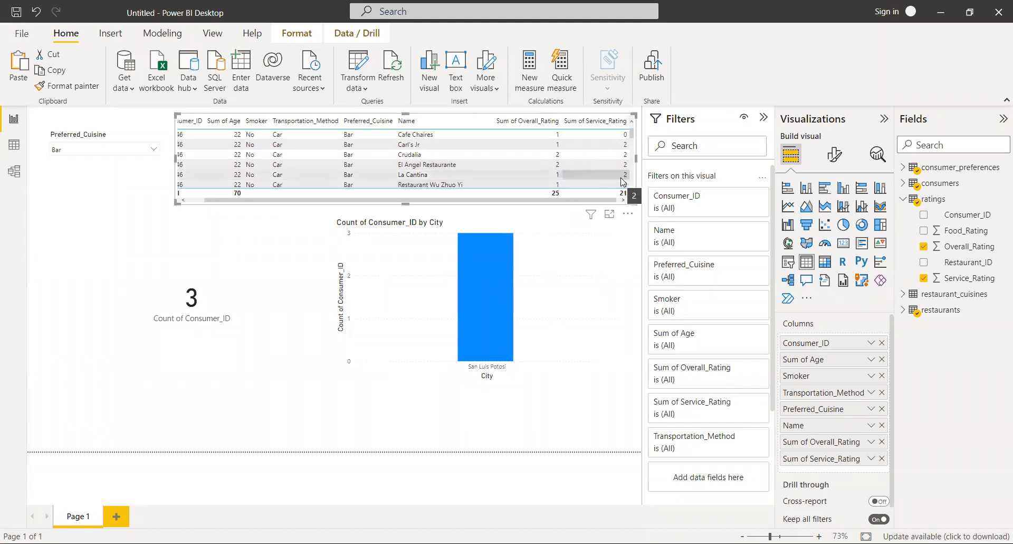
pyautogui.click(924, 230)
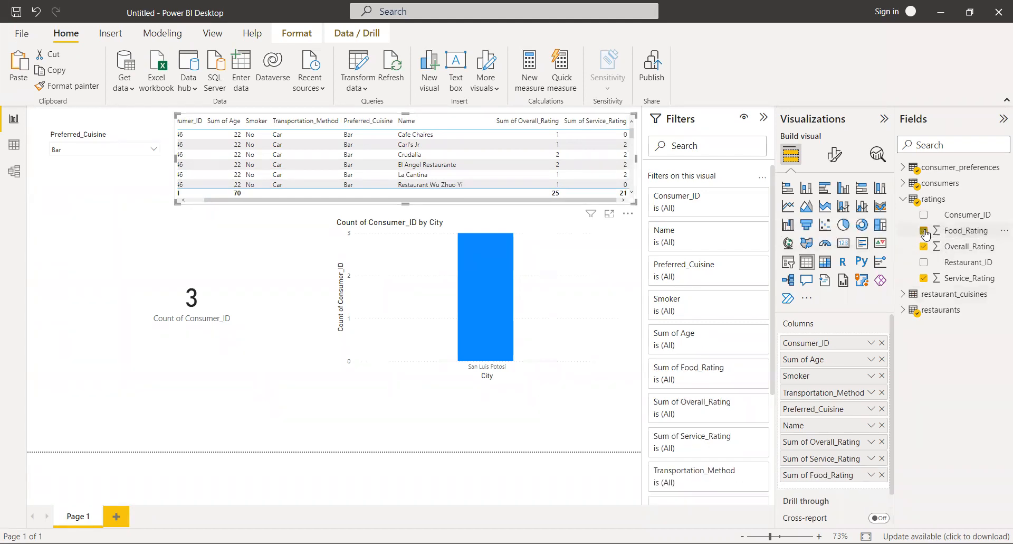
pyautogui.moveTo(553, 200); pyautogui.dragTo(621, 206)
pyautogui.rightClick(621, 206)
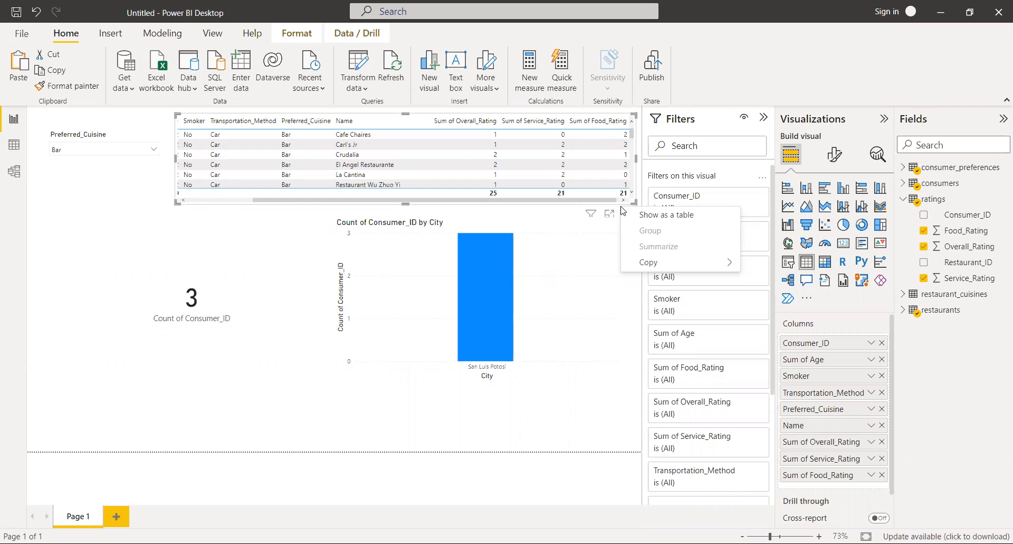
# Collapse the ratings table in the field list and expand restaurant_cuisines to review its fields.
pyautogui.click(902, 201)
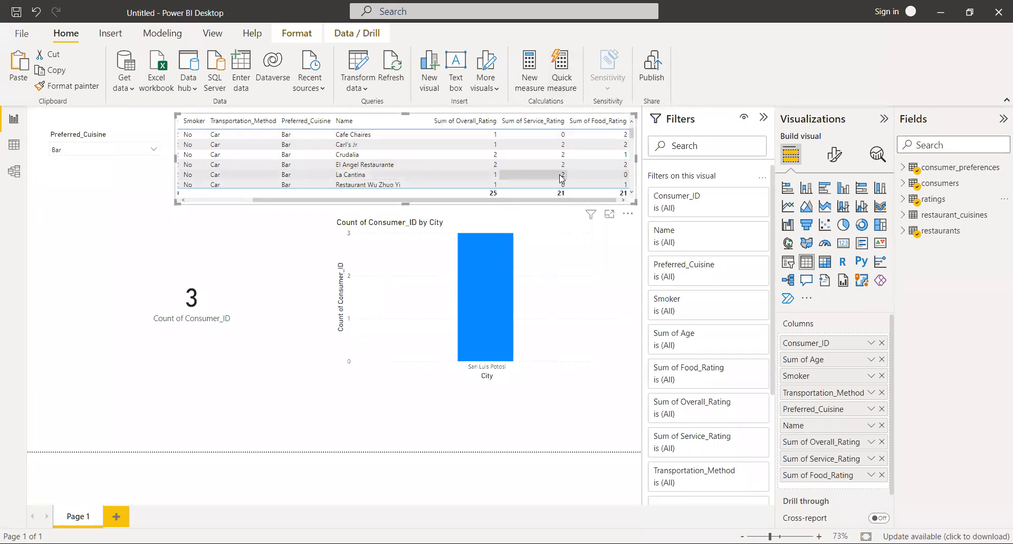
pyautogui.click(903, 215)
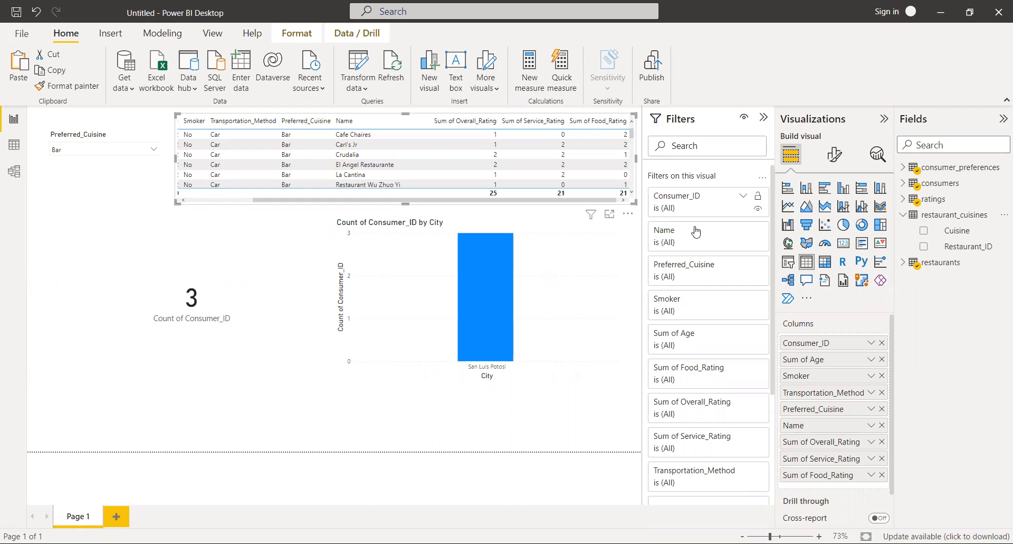
pyautogui.scroll(-5, 707, 320)
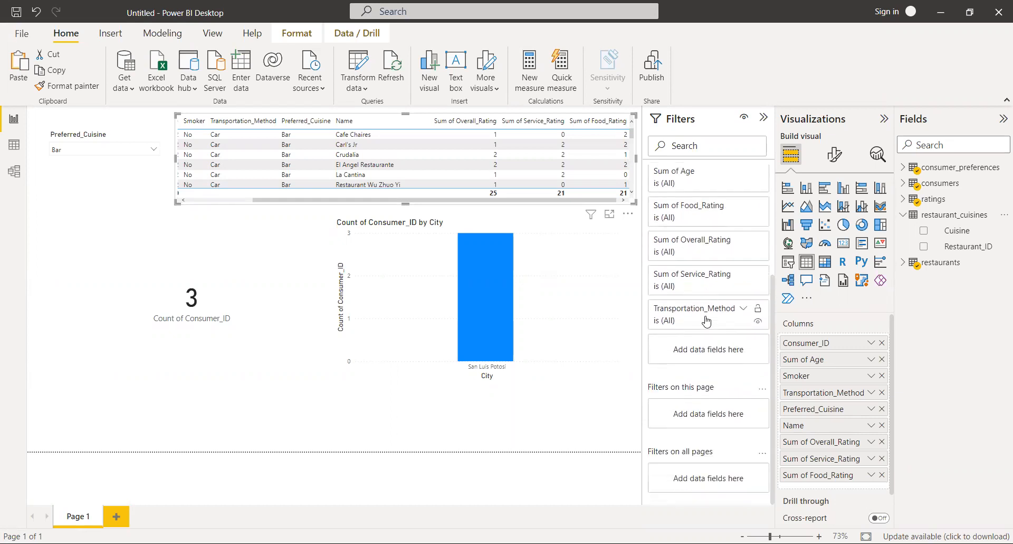
pyautogui.scroll(5, 707, 320)
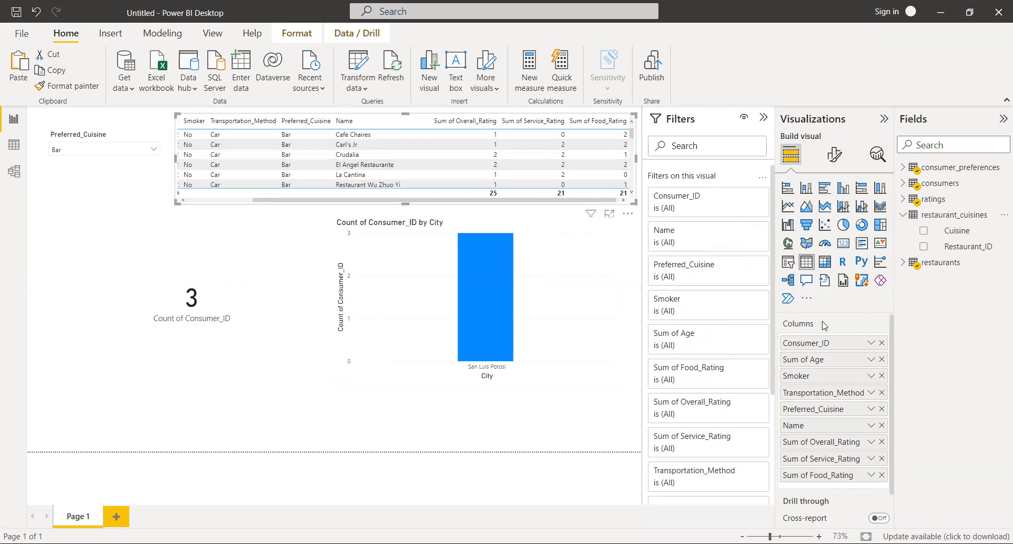
pyautogui.scroll(-1, 821, 324)
pyautogui.scroll(1, 826, 450)
# Clear the Preferred_Cuisine slicer selection and bring the consumer table's Food_Rating column fully into view.
pyautogui.click(566, 308)
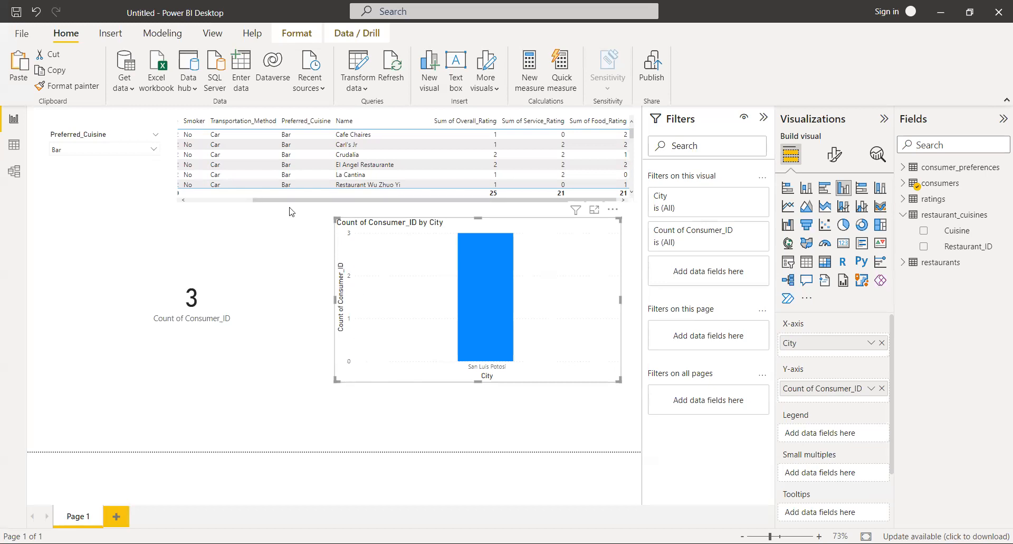
pyautogui.click(146, 135)
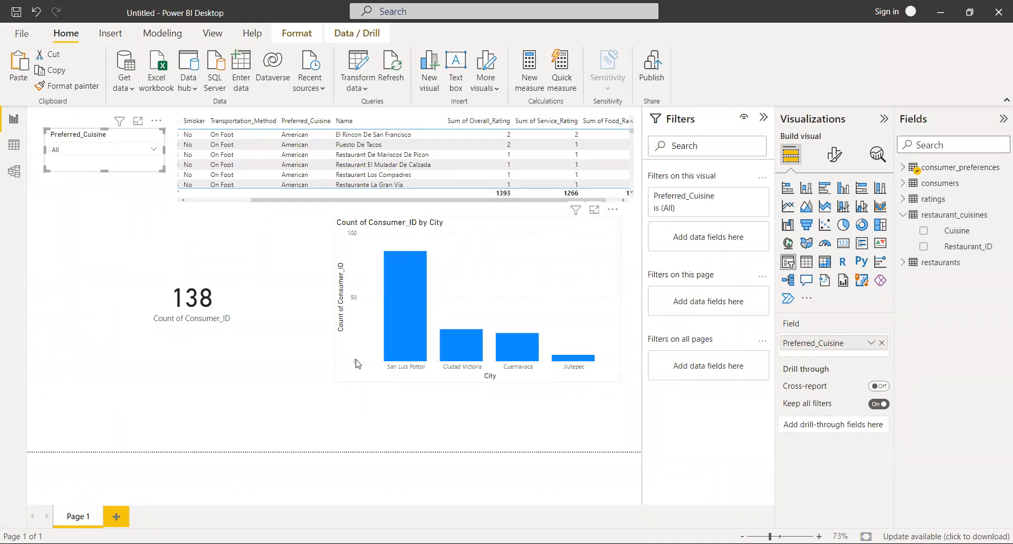
pyautogui.moveTo(394, 259)
pyautogui.click(615, 200)
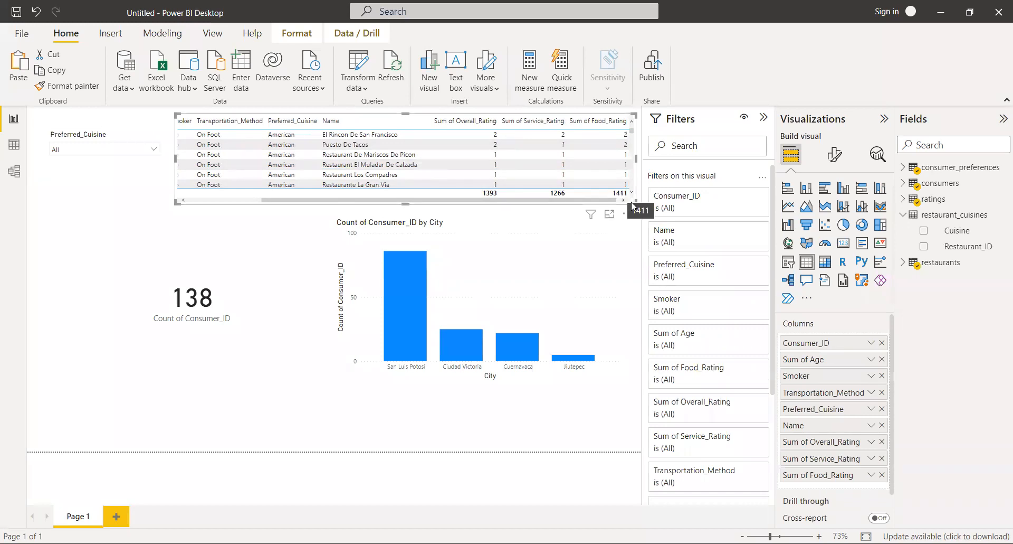
# Select the city chart, collapse restaurant_cuisines, and look through the consumers, consumer_preferences and ratings tables for a field to use.
pyautogui.click(581, 306)
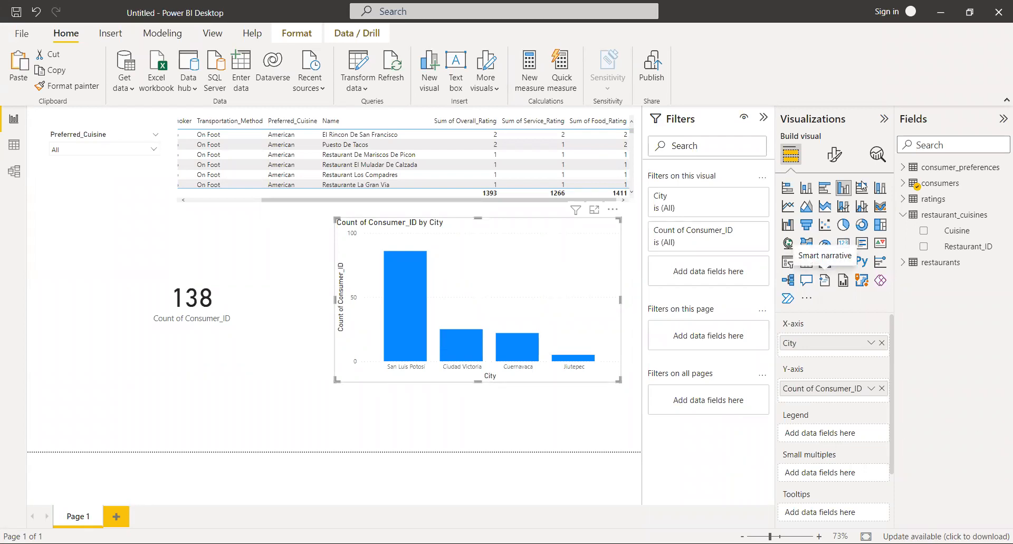
pyautogui.click(904, 215)
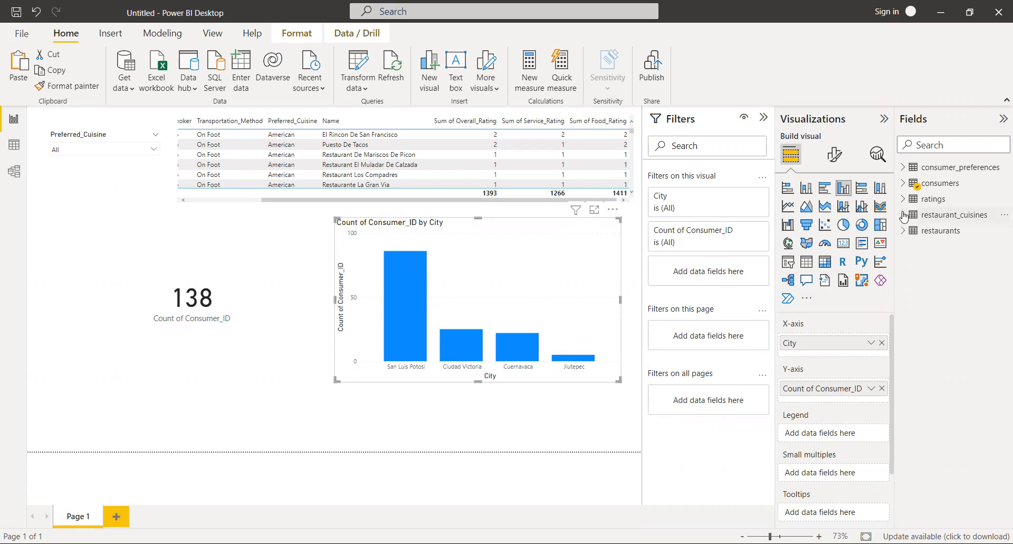
pyautogui.click(904, 183)
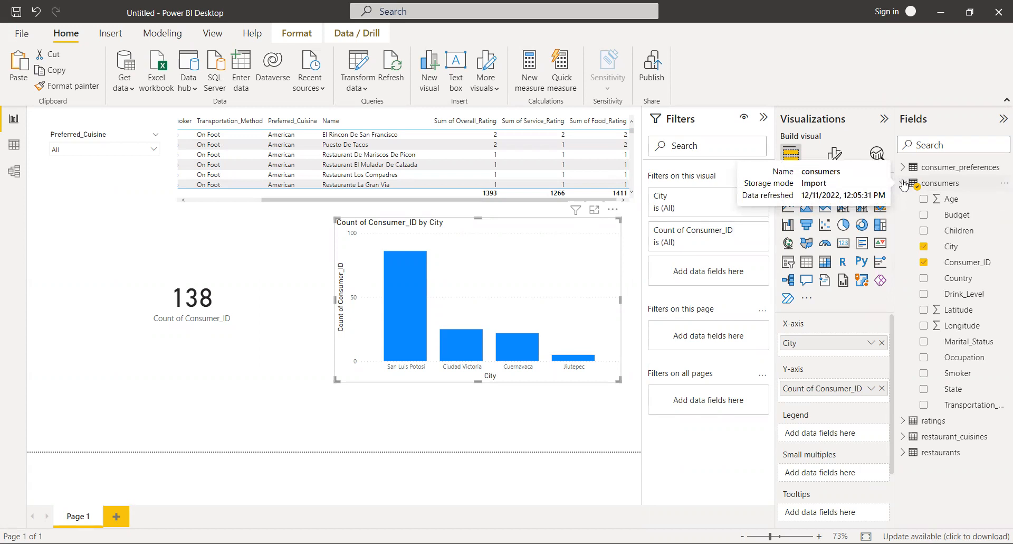
pyautogui.click(904, 183)
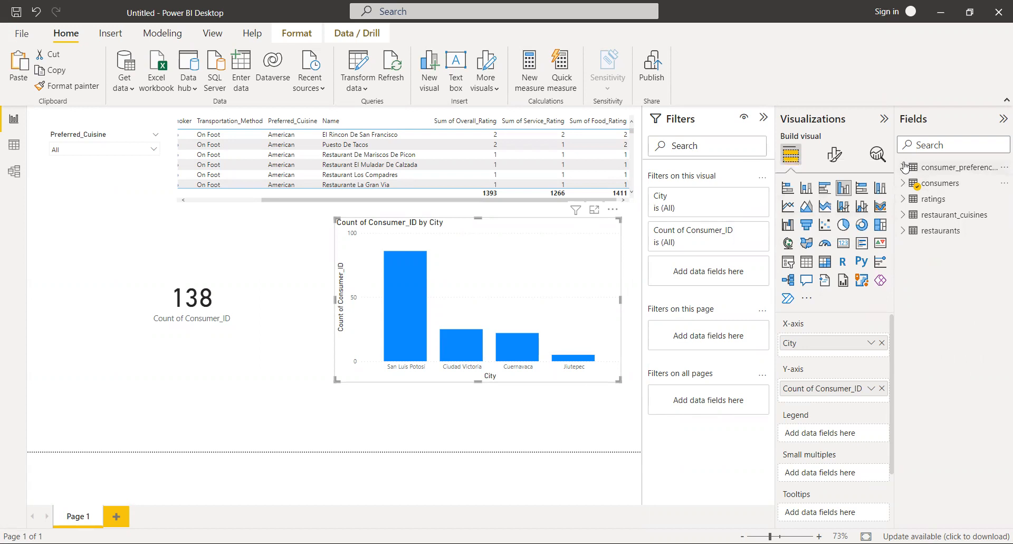
pyautogui.click(904, 167)
pyautogui.click(905, 168)
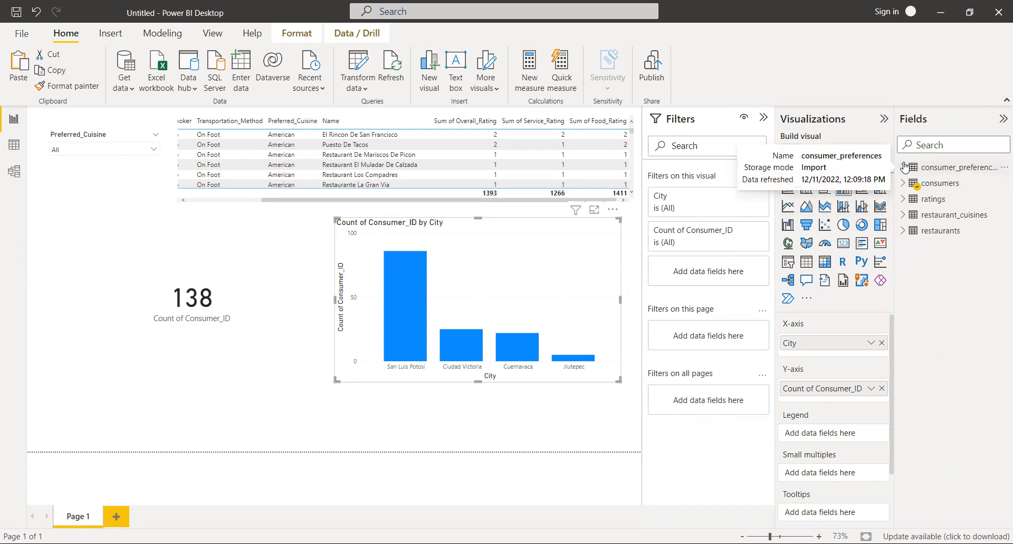
pyautogui.click(909, 203)
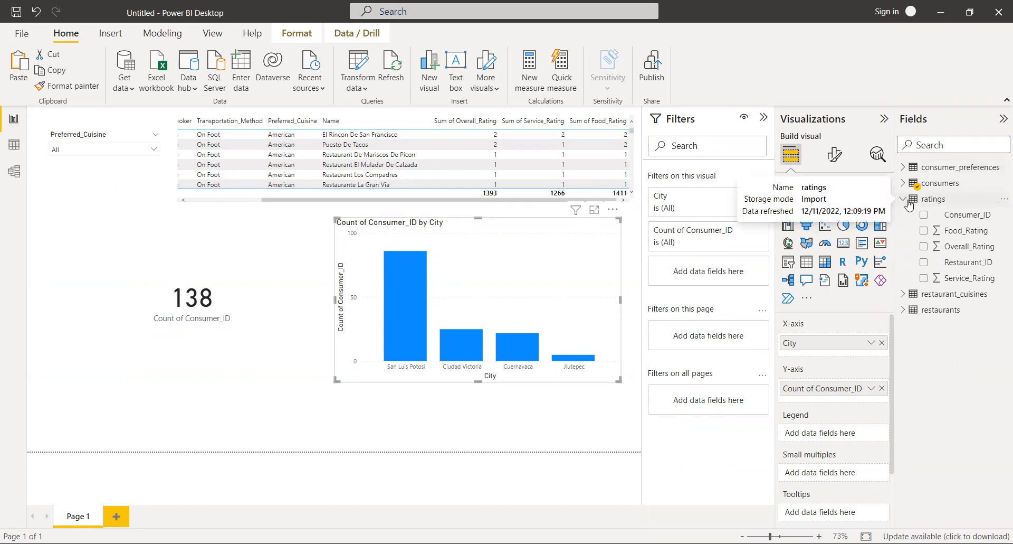
pyautogui.click(908, 202)
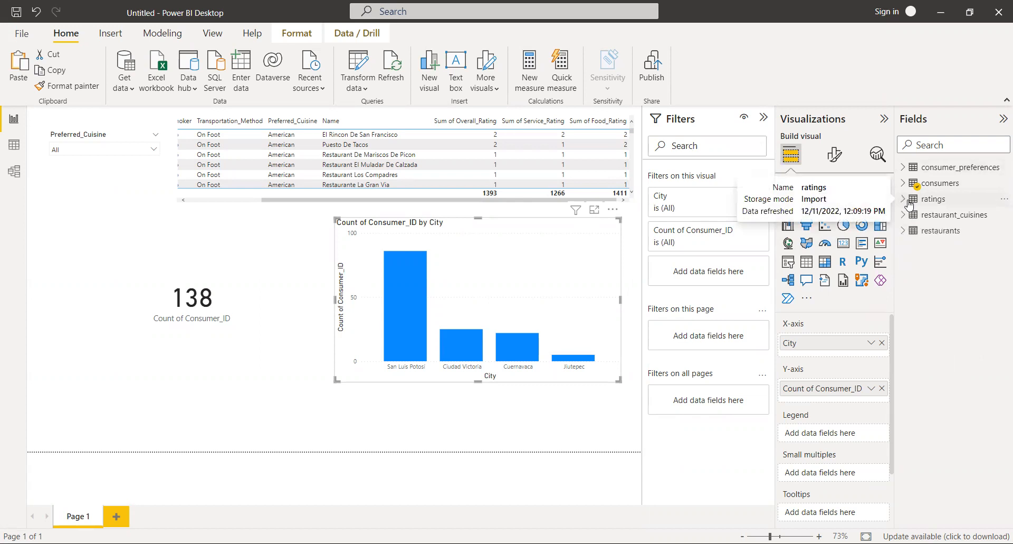
# Try adding State from the consumers table to the city chart and remove it again.
pyautogui.click(903, 183)
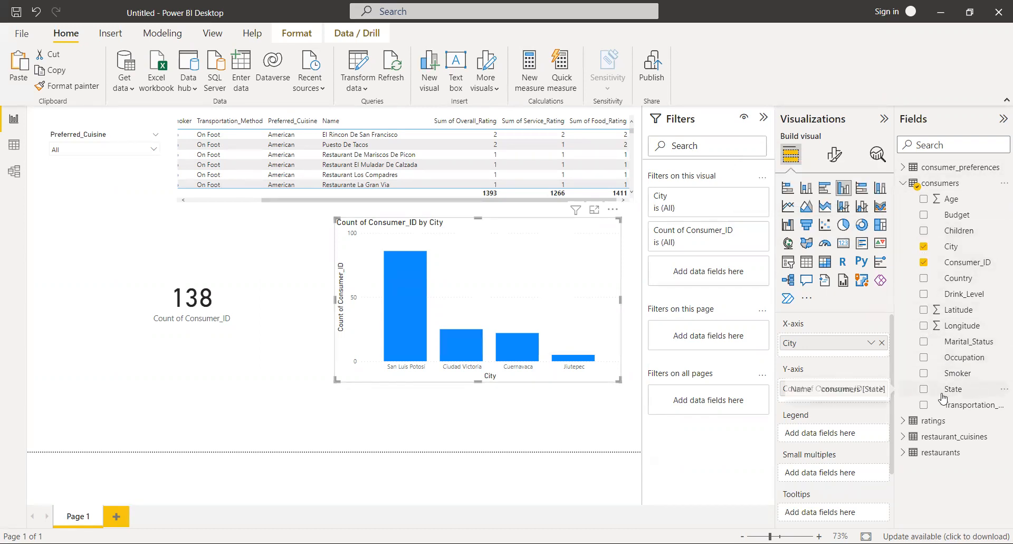
pyautogui.click(924, 394)
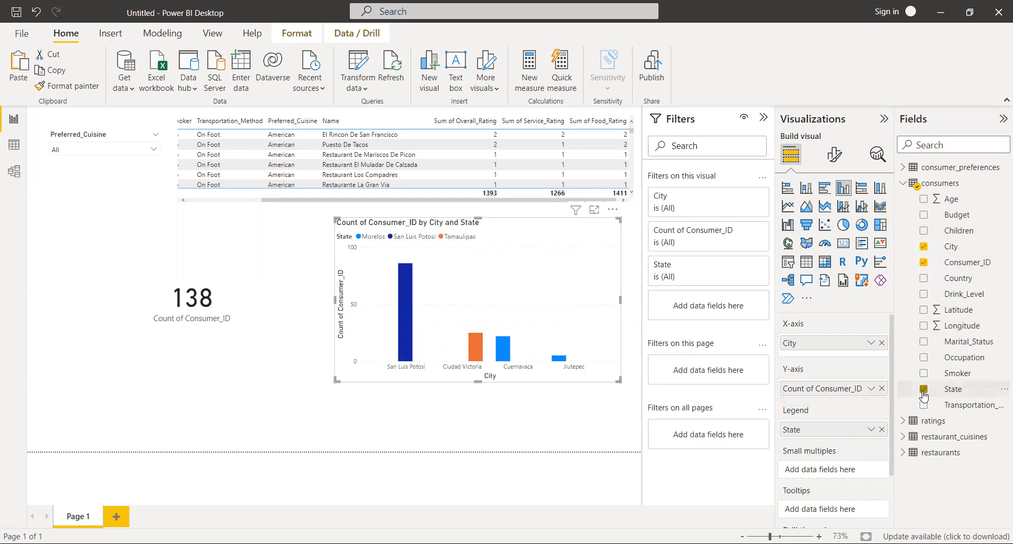
pyautogui.click(924, 389)
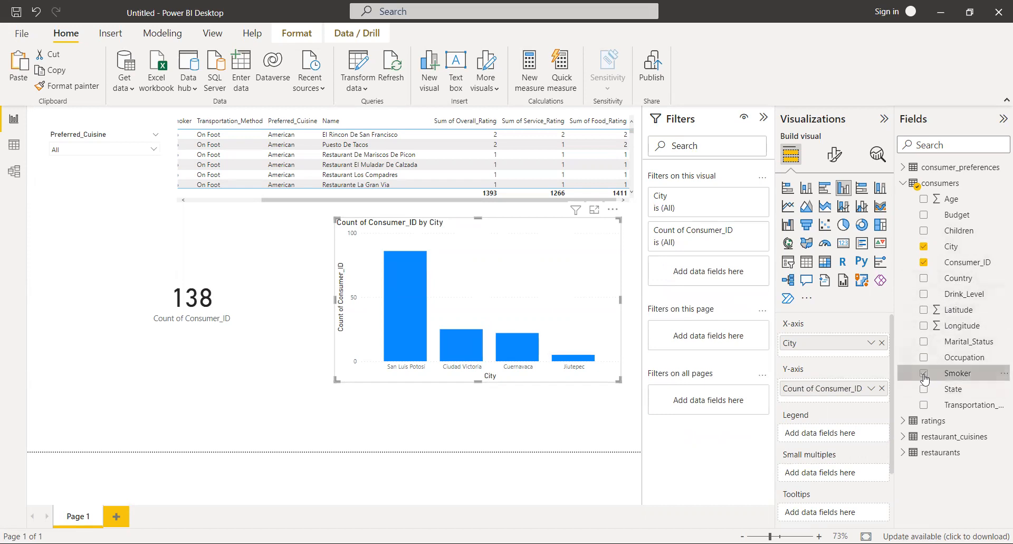
# Try adding Smoker to the city chart, move it from small multiples to the legend, and remove it.
pyautogui.click(924, 374)
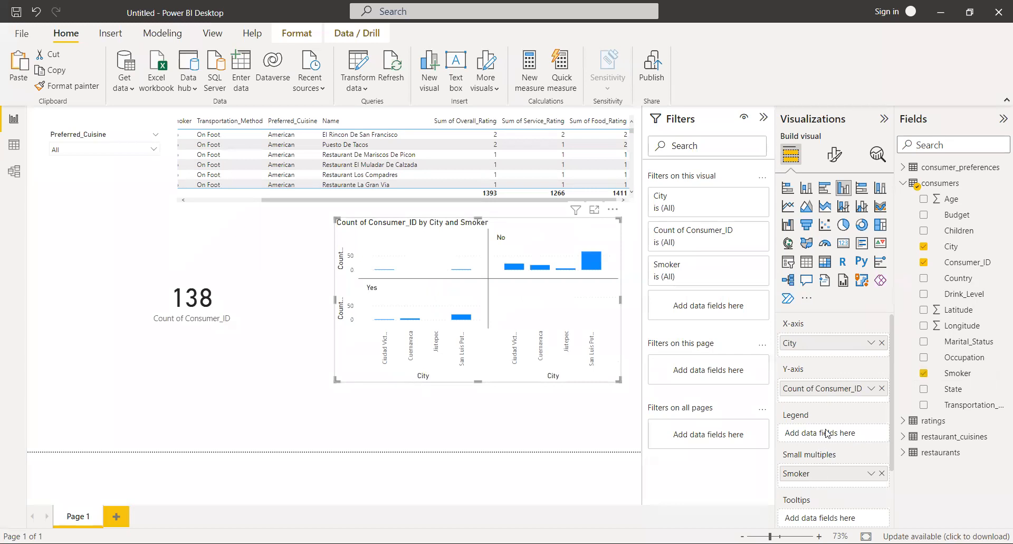
pyautogui.moveTo(823, 473); pyautogui.dragTo(828, 439)
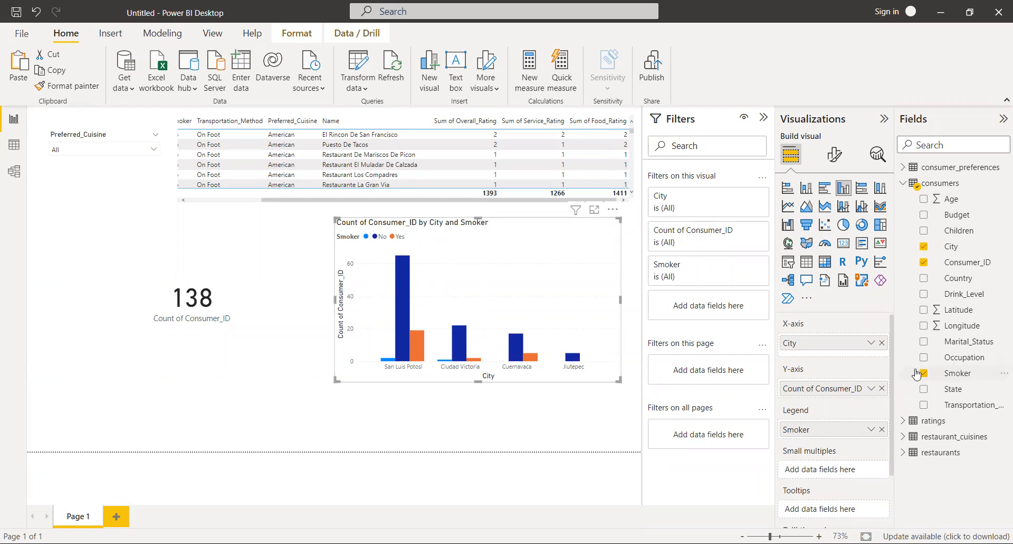
pyautogui.click(882, 428)
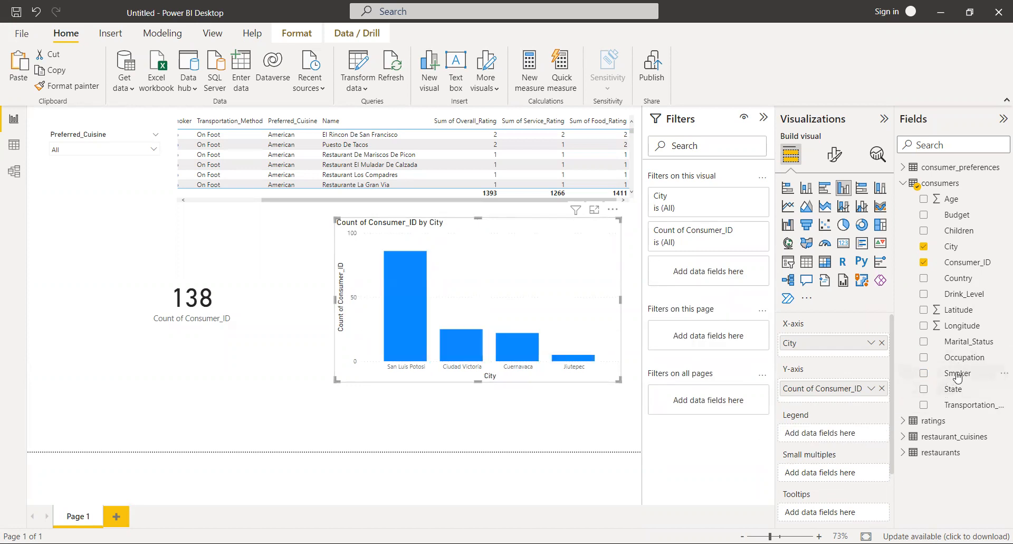
# Set Smoker as the city chart's legend, inspect the bars for each city, and remove the legend field.
pyautogui.moveTo(945, 376); pyautogui.dragTo(845, 439)
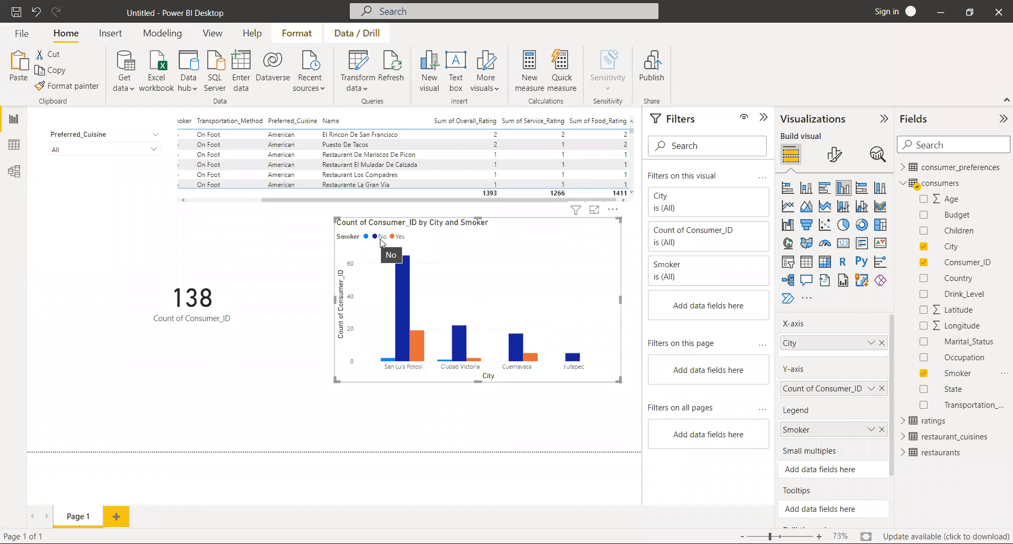
pyautogui.moveTo(402, 269)
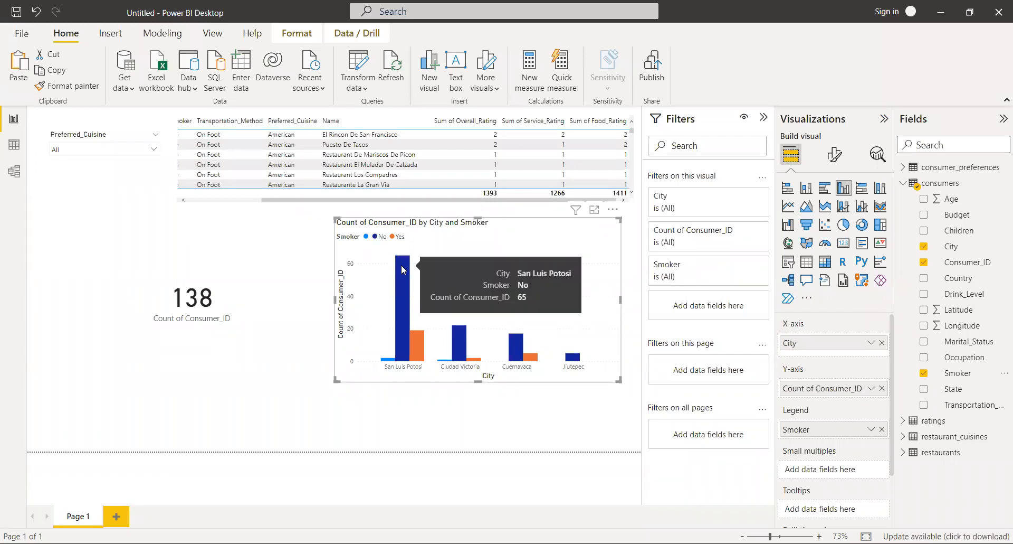
pyautogui.moveTo(423, 343)
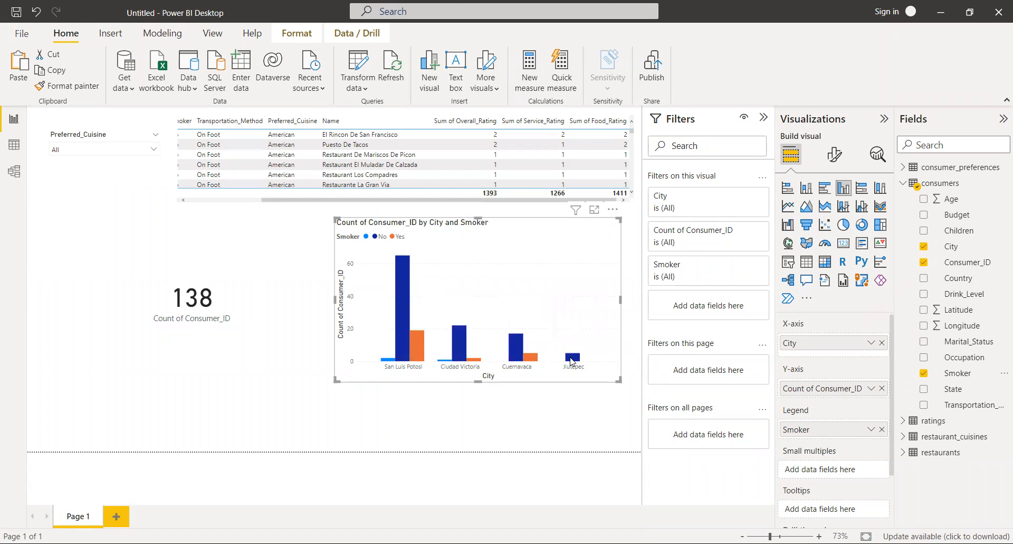
pyautogui.moveTo(572, 361)
pyautogui.moveTo(385, 363)
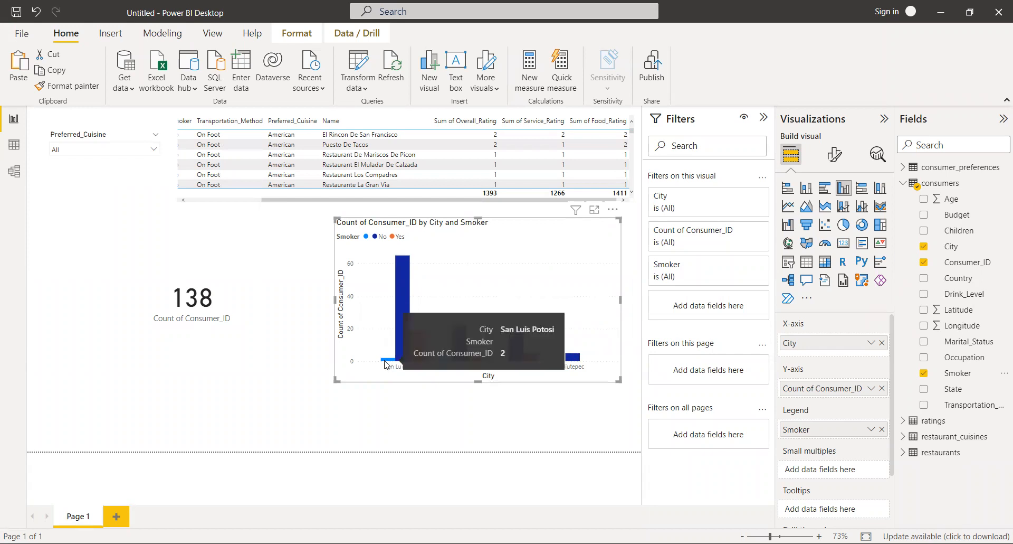
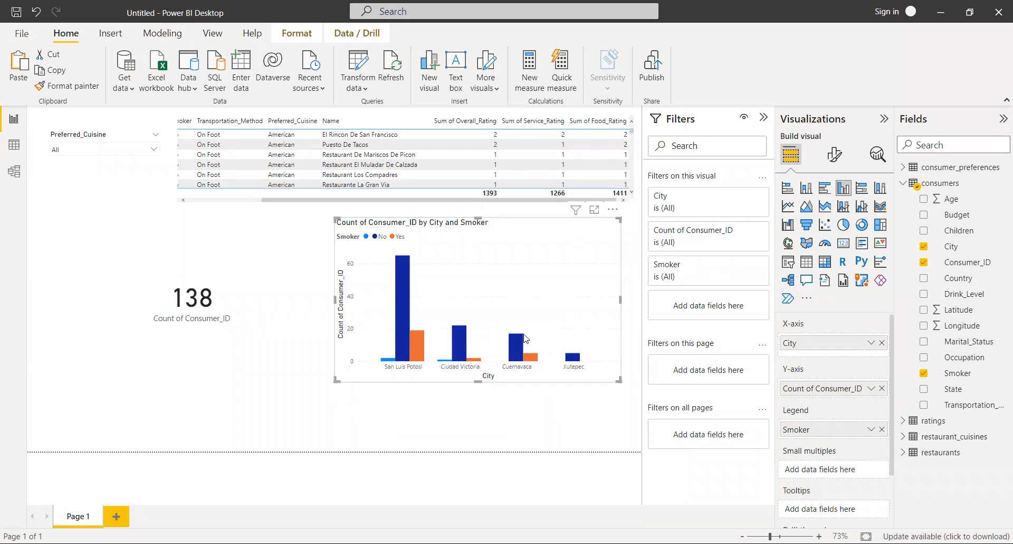
pyautogui.click(882, 430)
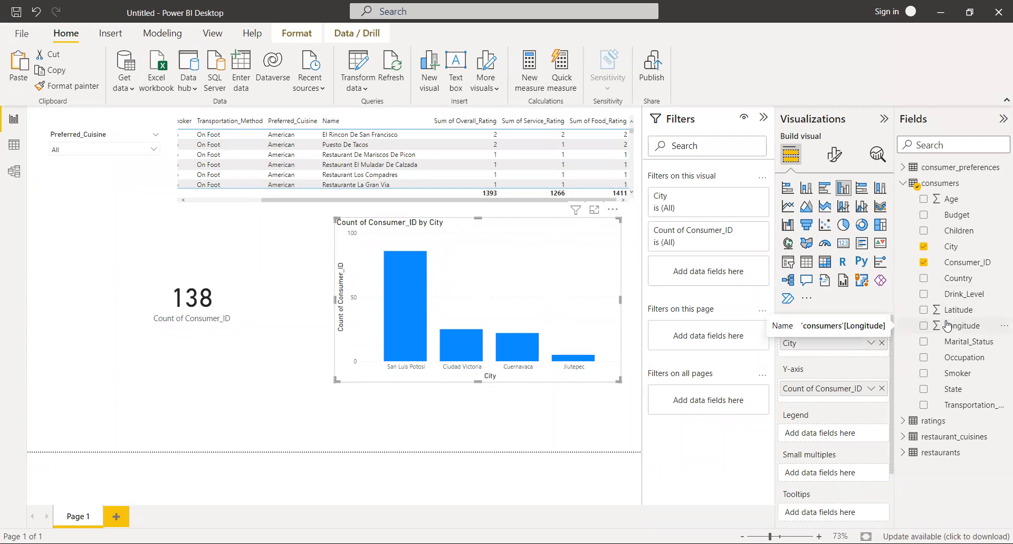
# Try Preferred_Cuisine from consumer_preferences as the city chart's legend and remove it again.
pyautogui.click(905, 183)
pyautogui.click(903, 167)
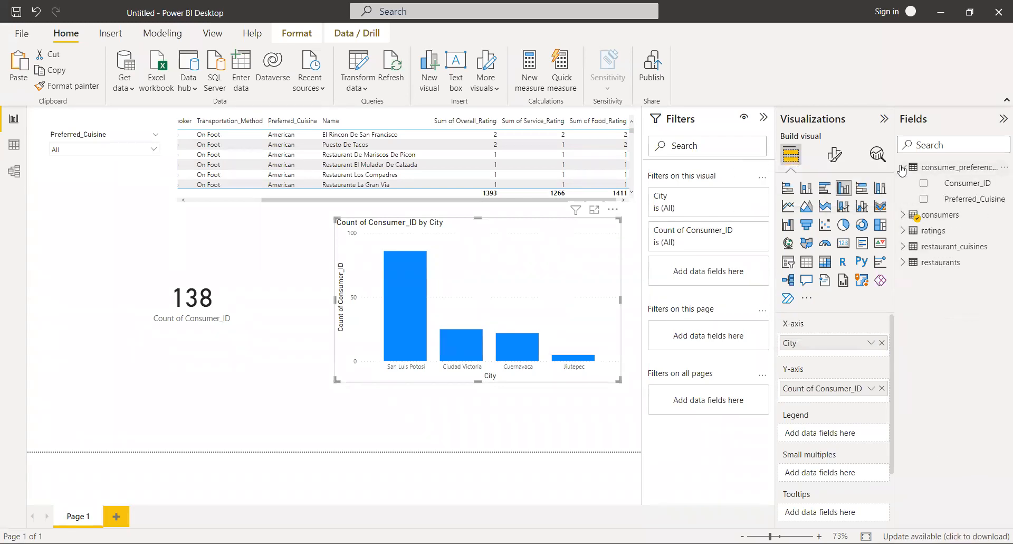
pyautogui.moveTo(933, 200); pyautogui.dragTo(817, 437)
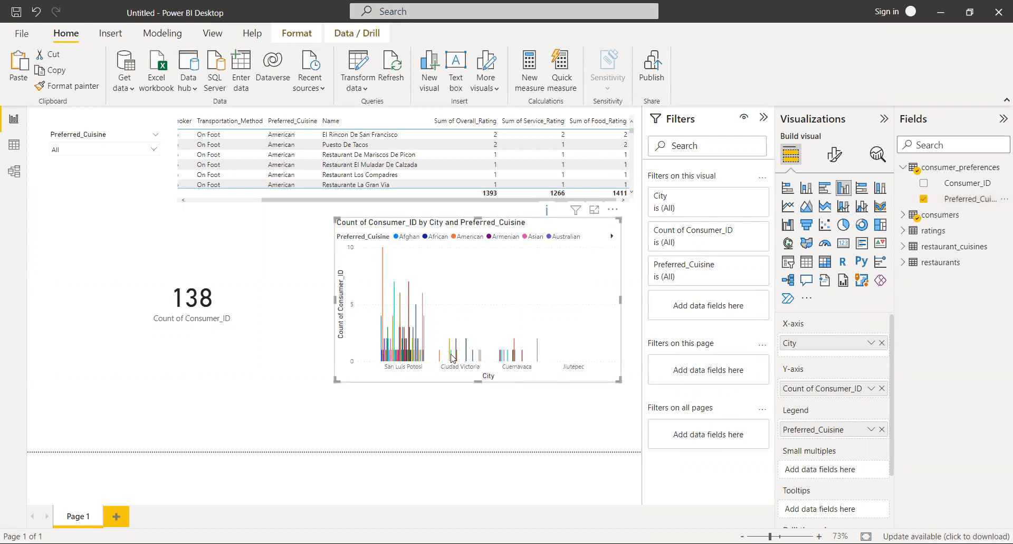
pyautogui.click(925, 200)
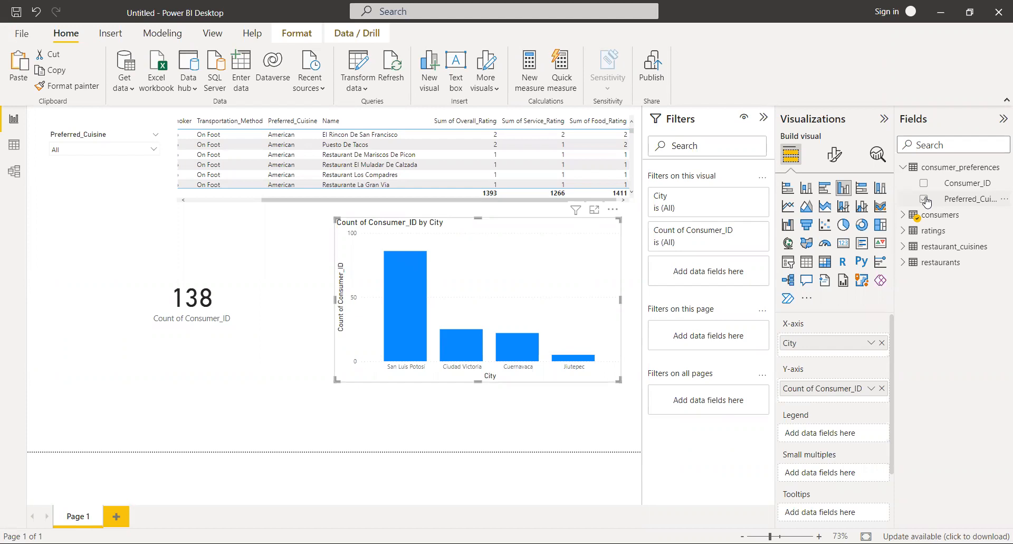
# Shrink the Count of Consumer_ID card, position it below the Preferred_Cuisine slicer, and deselect it.
pyautogui.click(233, 292)
pyautogui.moveTo(234, 292); pyautogui.dragTo(189, 284)
pyautogui.moveTo(247, 373); pyautogui.dragTo(133, 279)
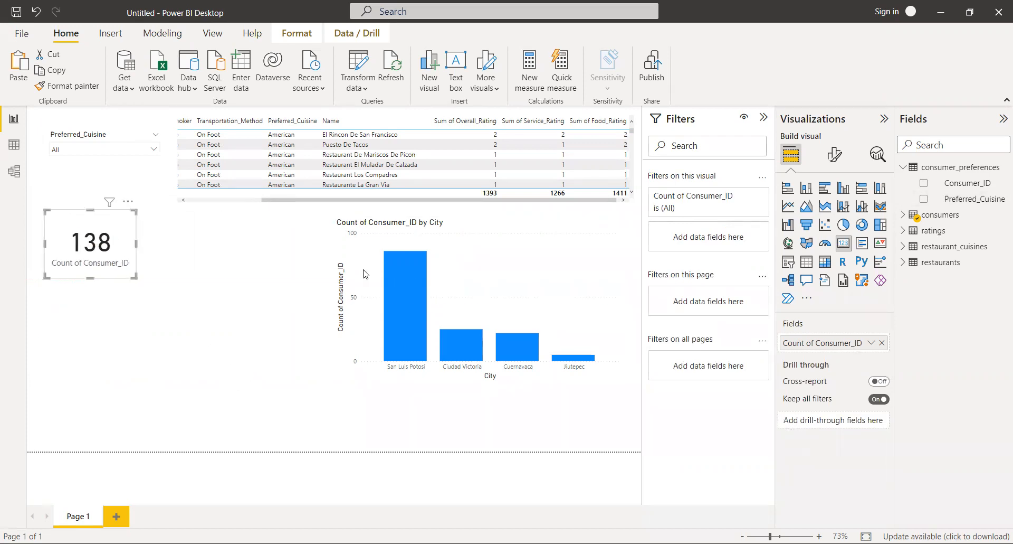
pyautogui.click(233, 359)
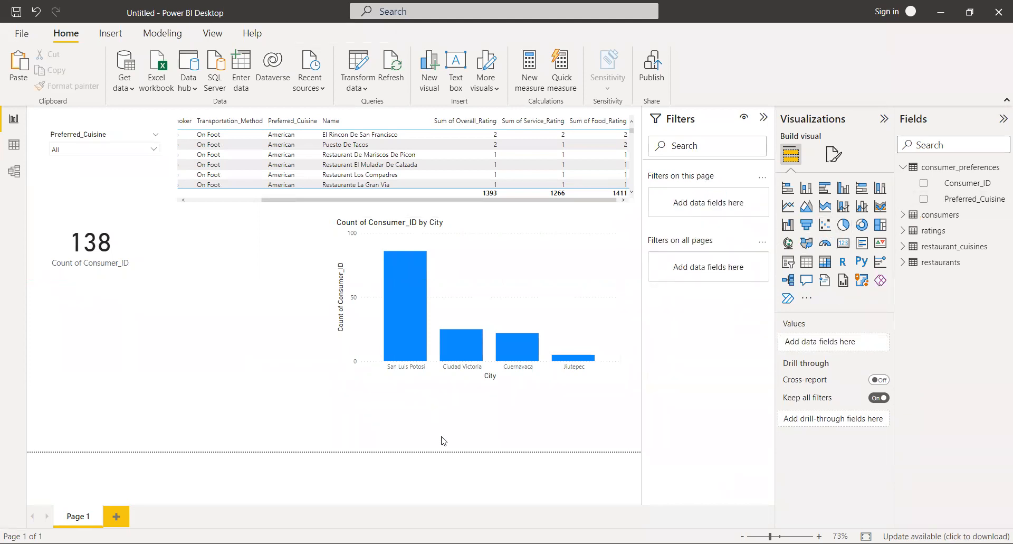
# Add an empty pie chart below the count card and an empty donut chart placed beside the pie.
pyautogui.click(845, 224)
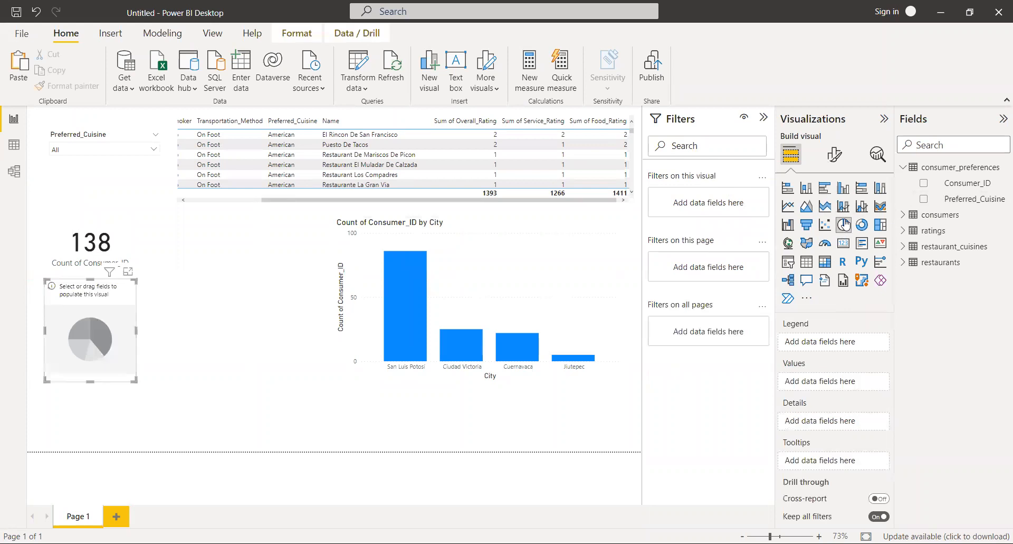
pyautogui.click(210, 415)
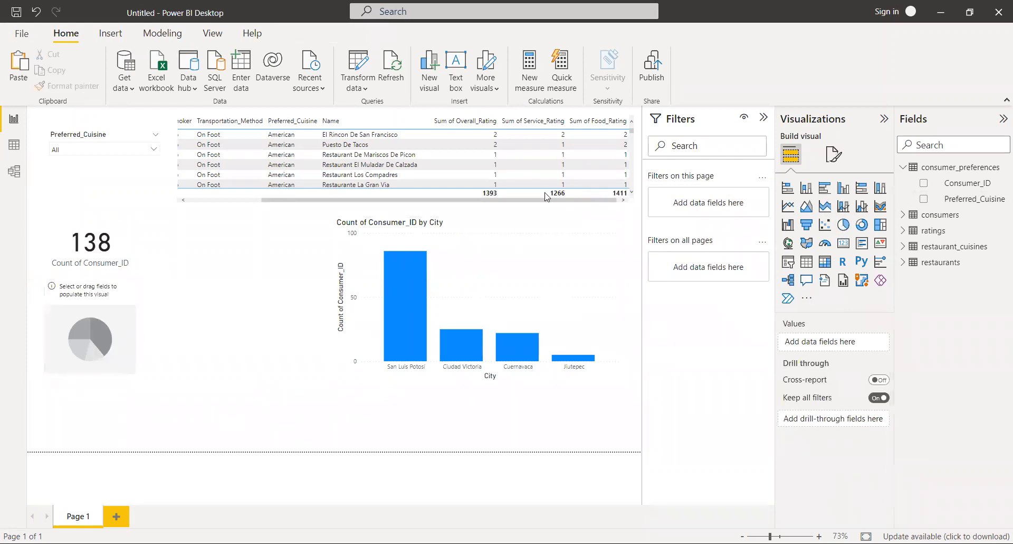
pyautogui.click(862, 226)
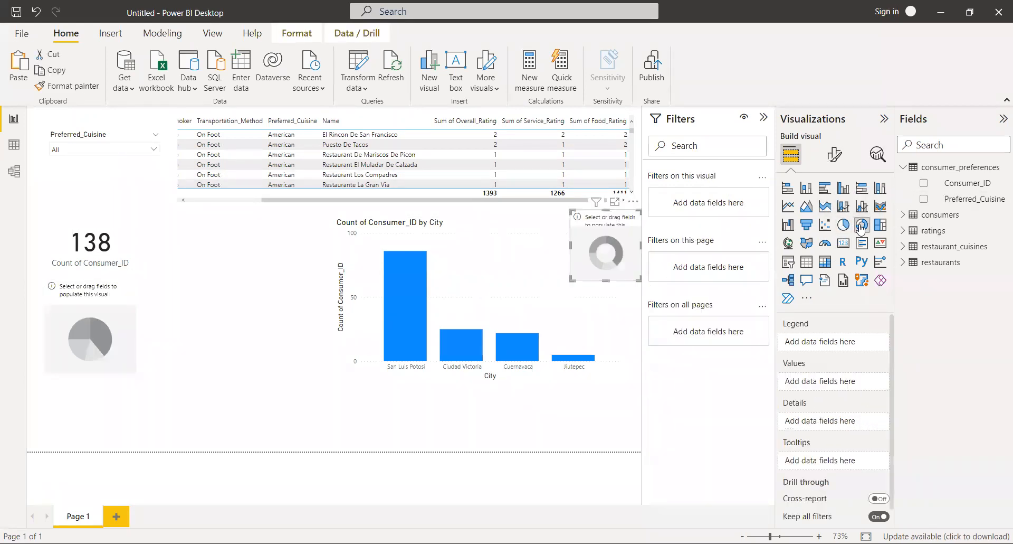
pyautogui.moveTo(340, 331); pyautogui.dragTo(194, 332)
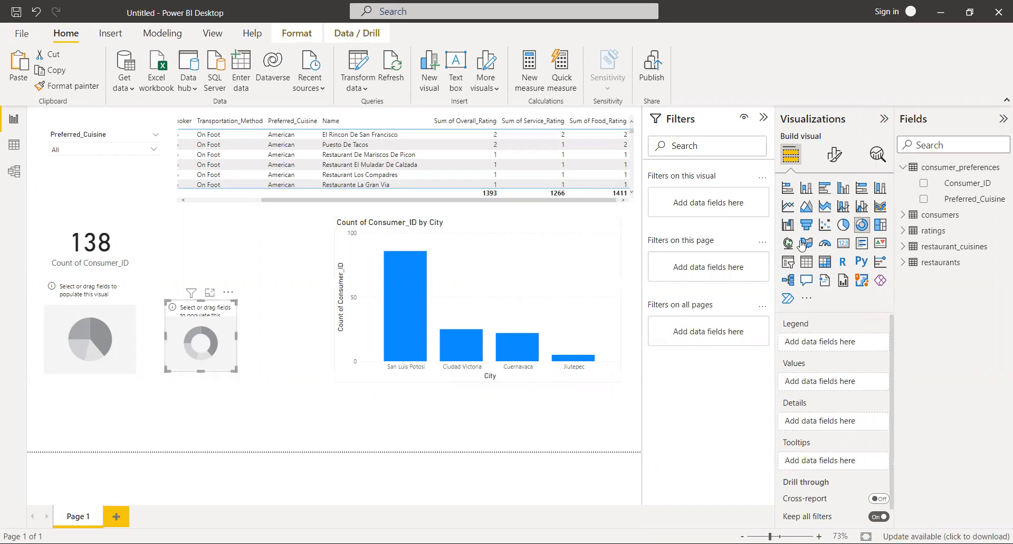
# Fill the empty donut chart with State from consumers as its legend and the count of Consumer_ID as its values.
pyautogui.click(904, 215)
pyautogui.click(585, 293)
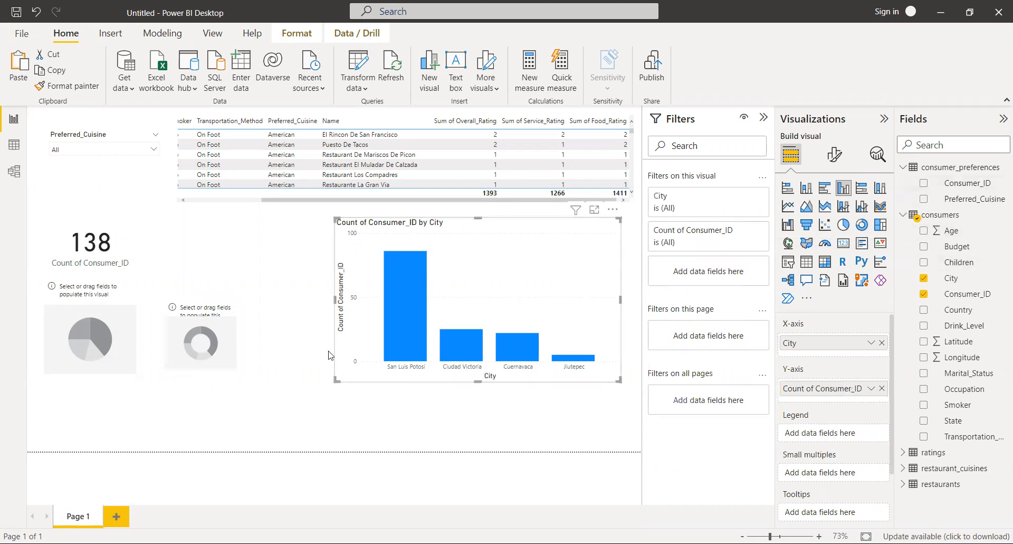
pyautogui.click(227, 323)
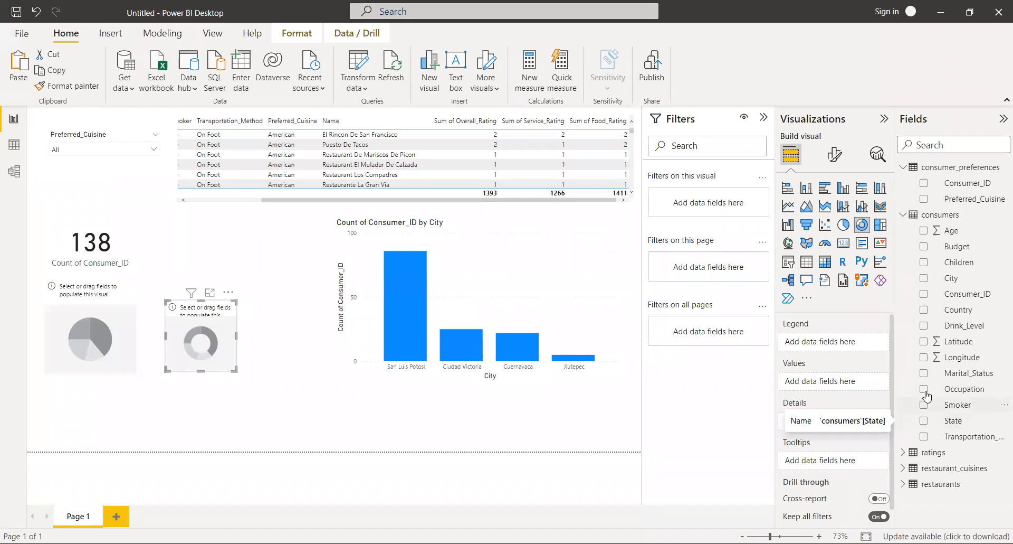
pyautogui.click(924, 421)
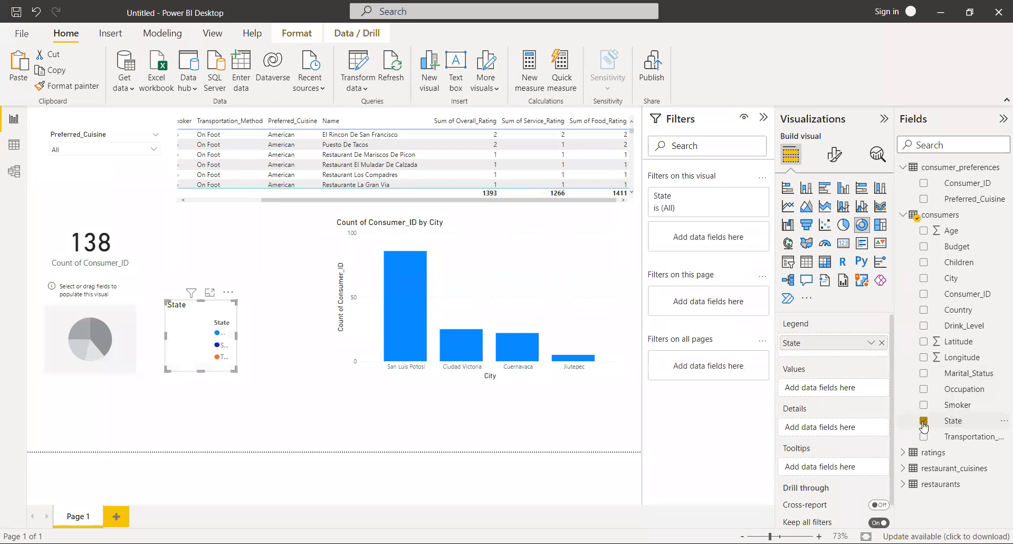
pyautogui.click(924, 294)
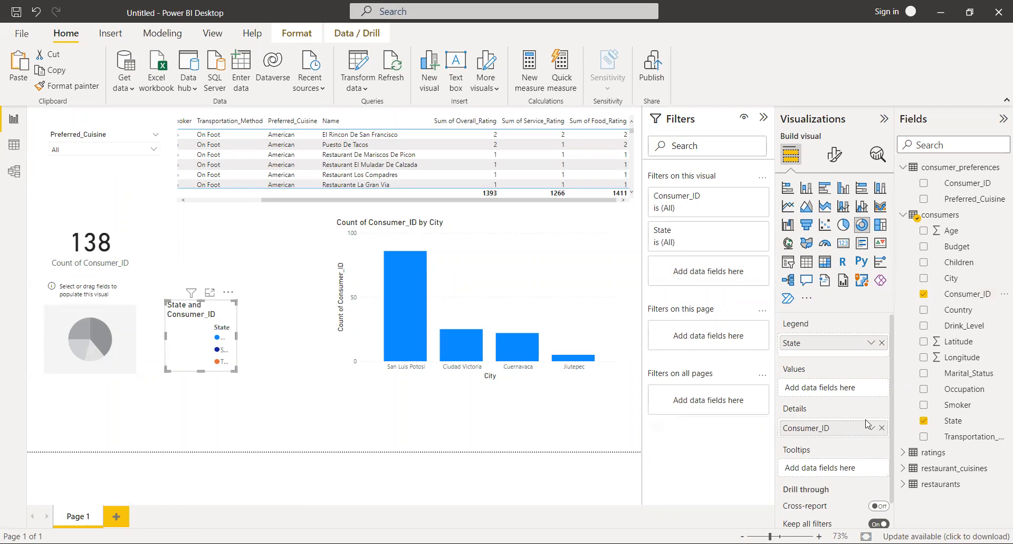
pyautogui.moveTo(867, 438); pyautogui.dragTo(851, 400)
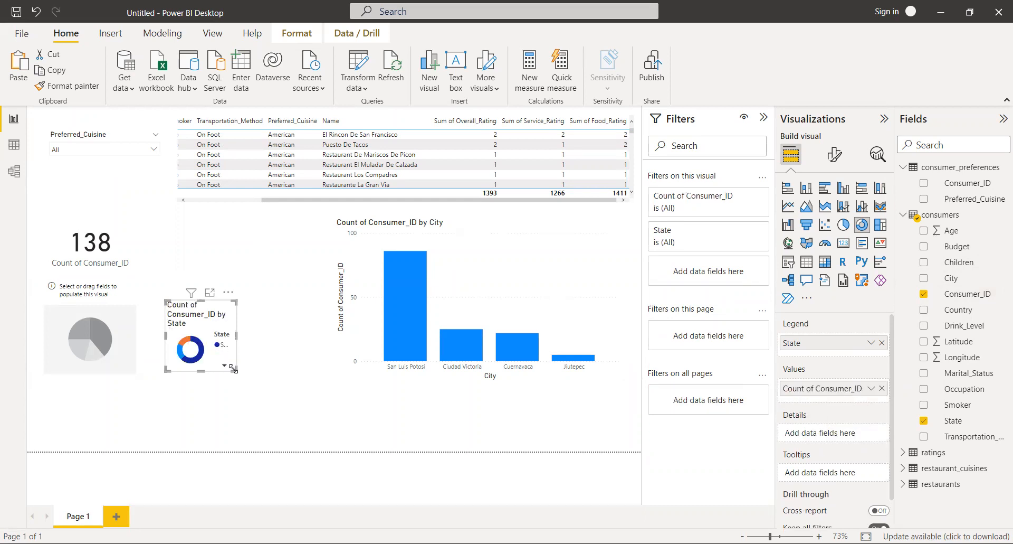
# Enlarge the state donut chart and shift it closer to the count card.
pyautogui.moveTo(234, 369); pyautogui.dragTo(364, 422)
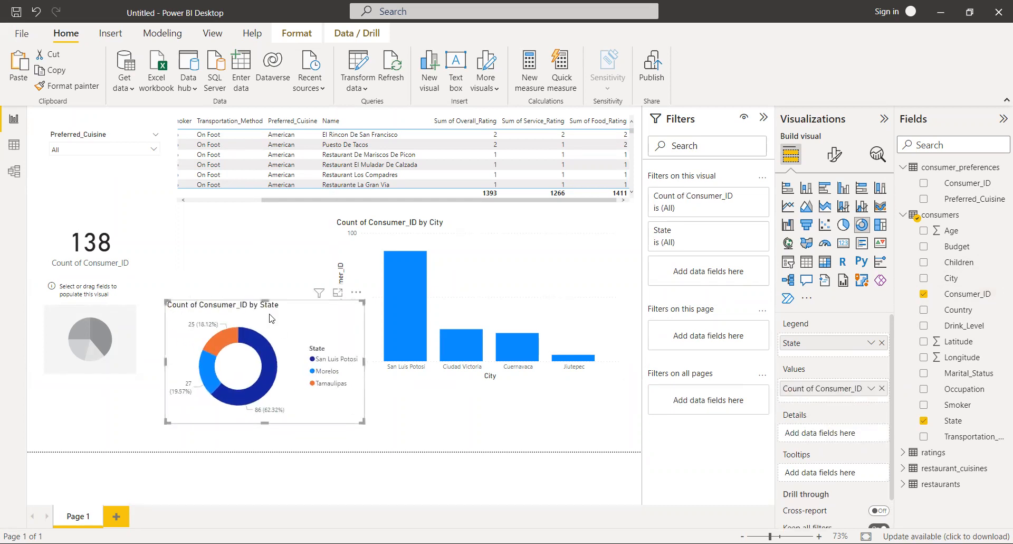
pyautogui.moveTo(266, 298); pyautogui.dragTo(266, 234)
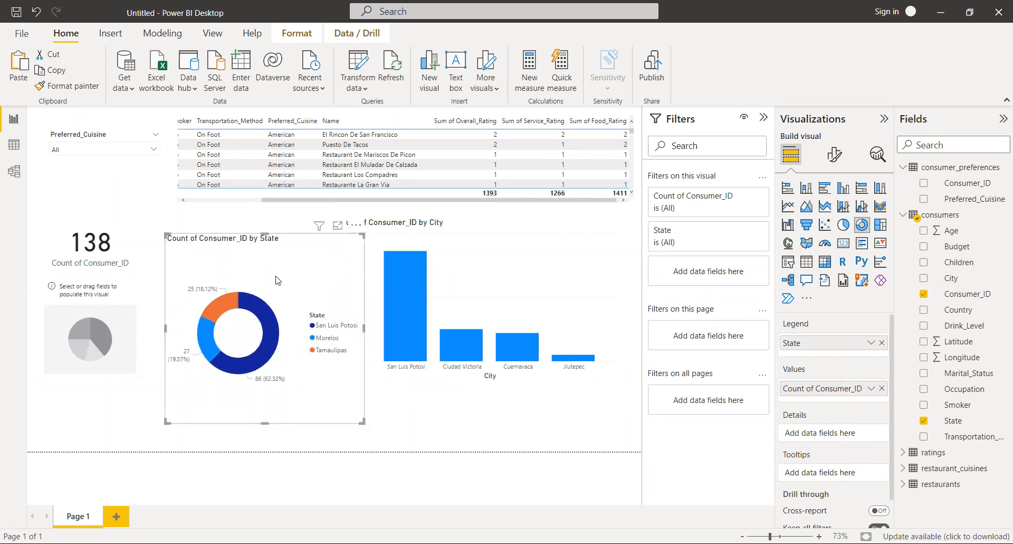
pyautogui.moveTo(274, 280); pyautogui.dragTo(253, 276)
# Collapse the Filters pane, shrink the city chart, and move the state donut chart into the space beside it.
pyautogui.click(346, 218)
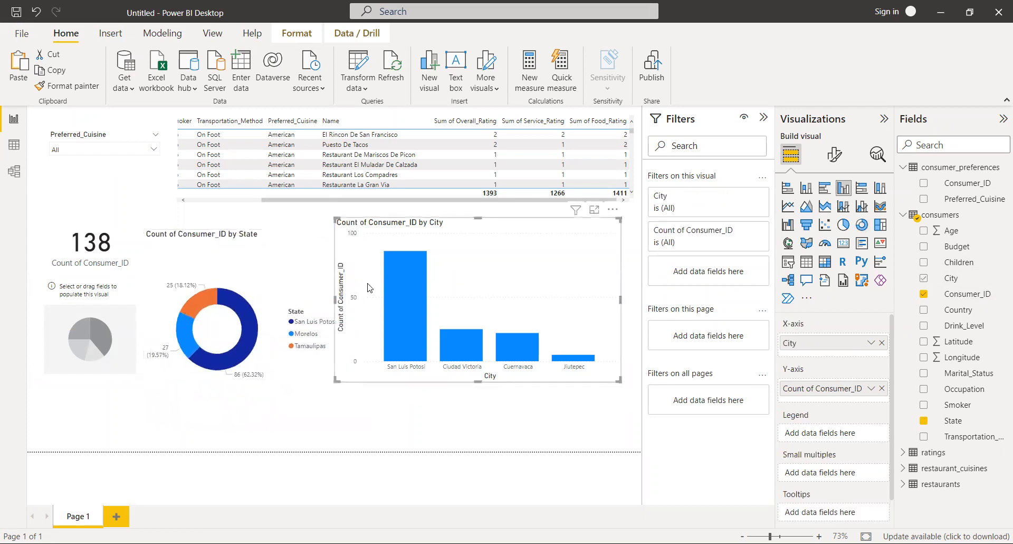
pyautogui.click(765, 118)
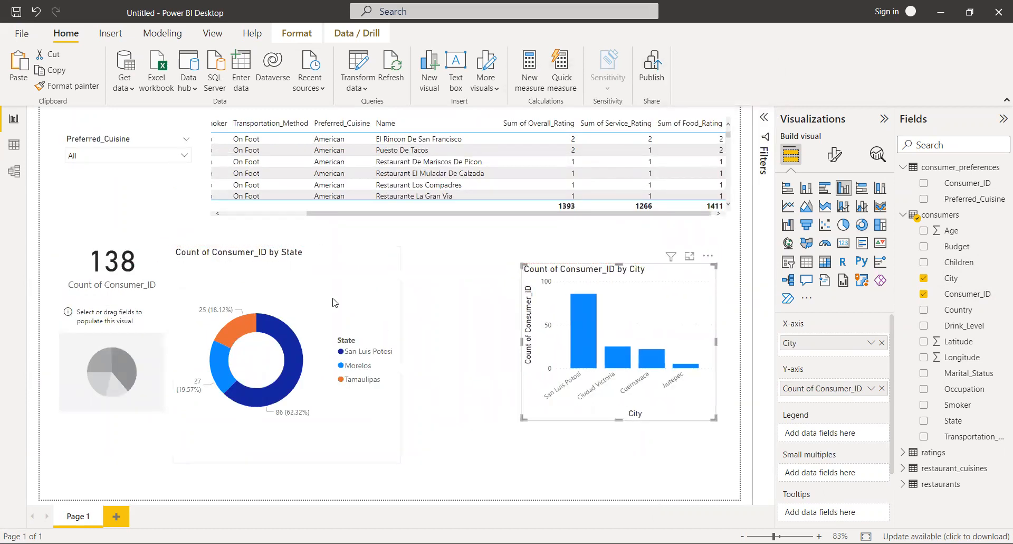
pyautogui.moveTo(296, 294); pyautogui.dragTo(407, 288)
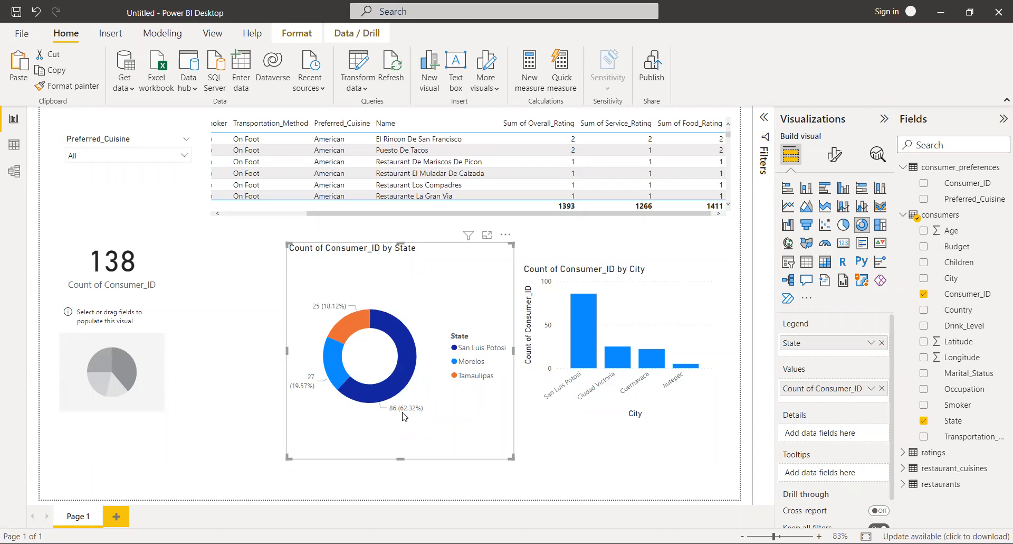
pyautogui.moveTo(328, 377)
pyautogui.moveTo(342, 335)
pyautogui.moveTo(403, 381)
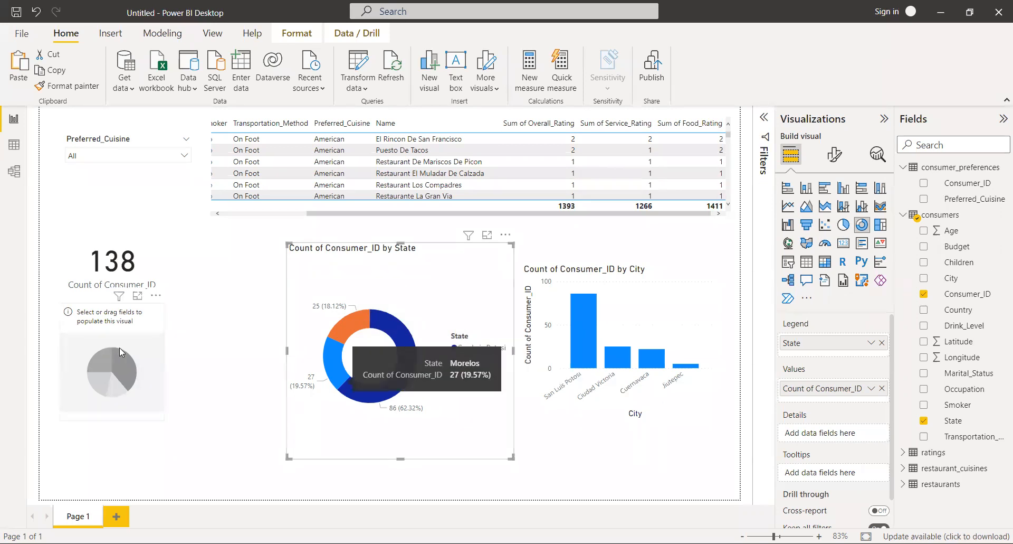
# Fill the empty pie chart with Marital_Status as its legend and the count of Consumer_ID as its values.
pyautogui.click(153, 357)
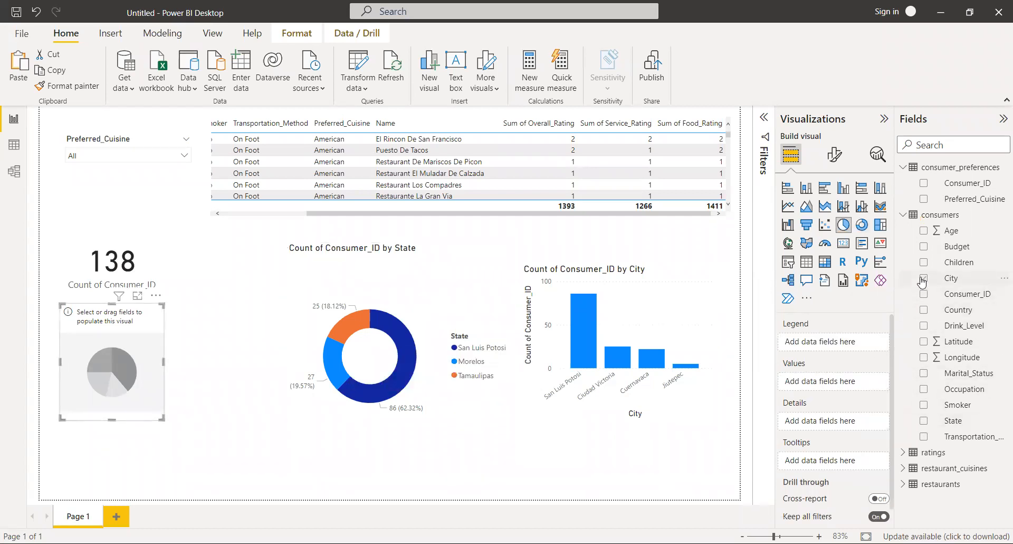
pyautogui.click(924, 373)
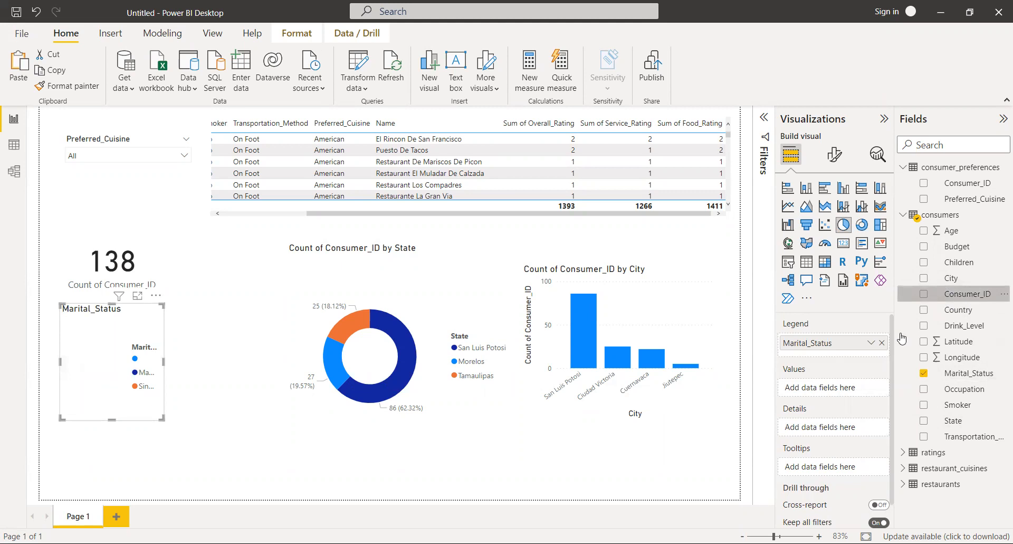
pyautogui.rightClick(958, 309)
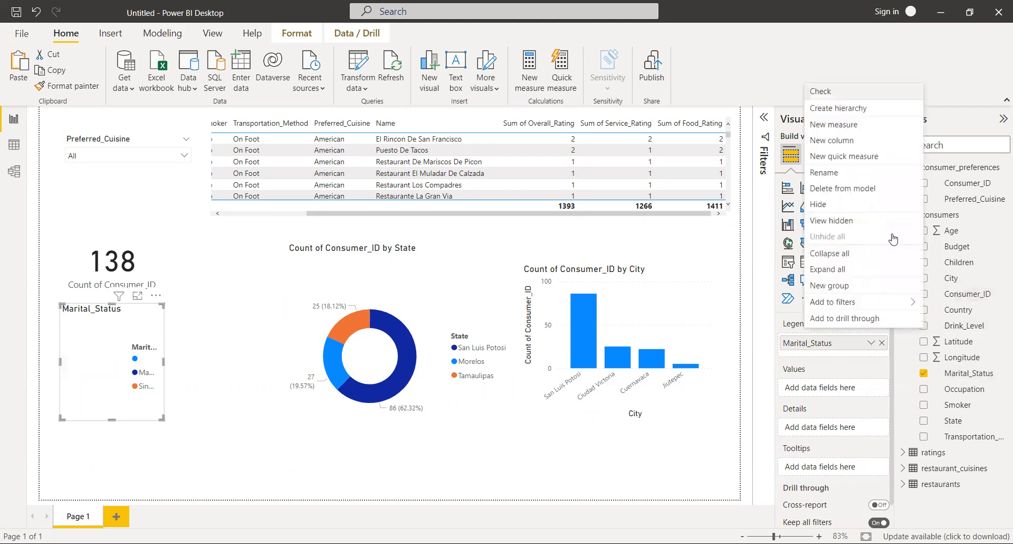
pyautogui.click(786, 37)
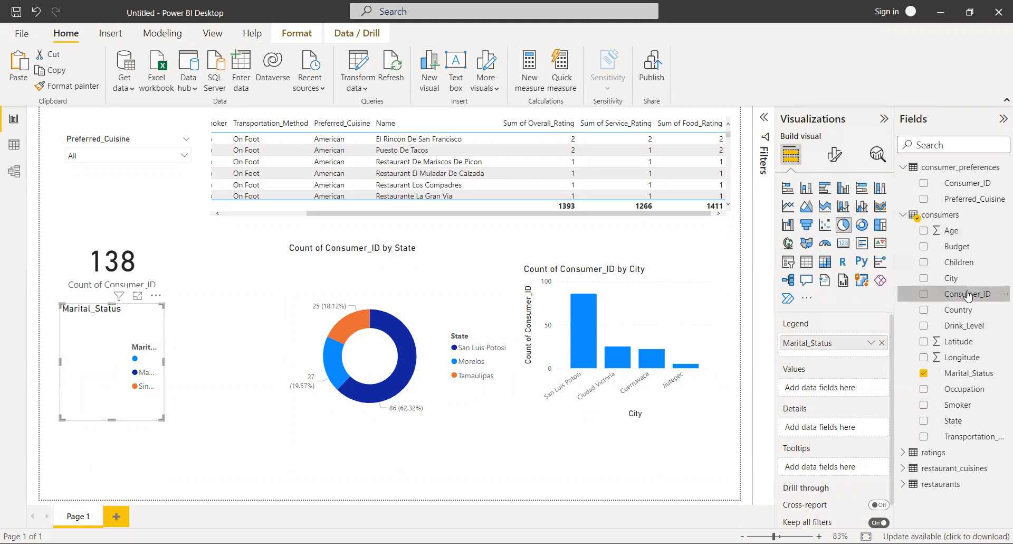
pyautogui.moveTo(850, 389); pyautogui.dragTo(849, 389)
# Enlarge the marital status pie chart, position it directly below the count card, and inspect its slices.
pyautogui.moveTo(162, 305); pyautogui.dragTo(272, 269)
pyautogui.moveTo(226, 296); pyautogui.dragTo(212, 335)
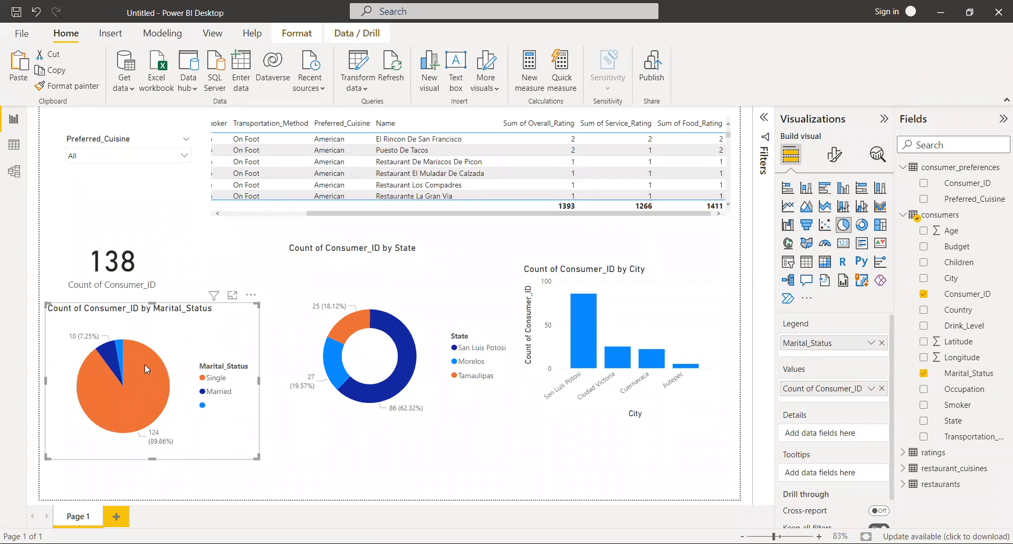
pyautogui.moveTo(127, 406)
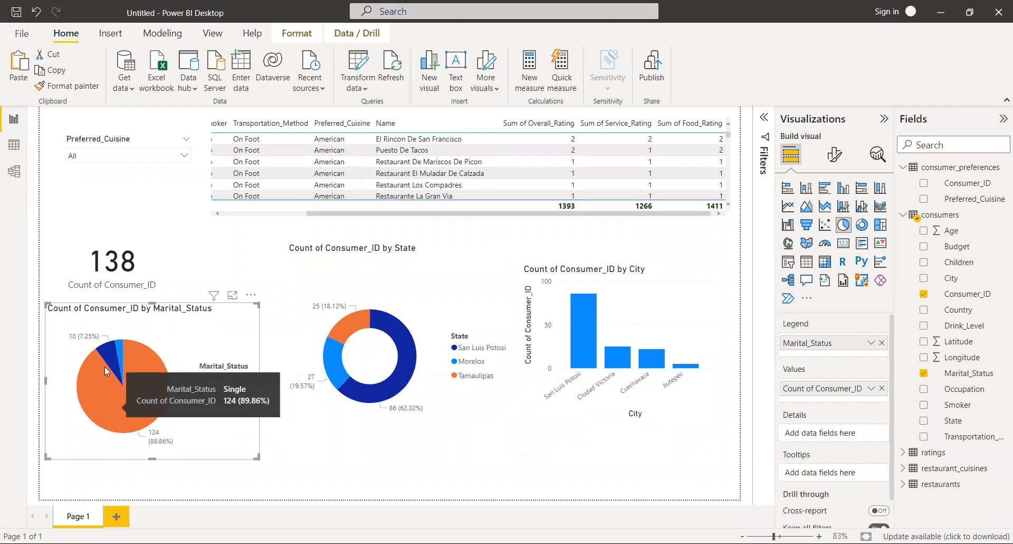
pyautogui.moveTo(107, 361)
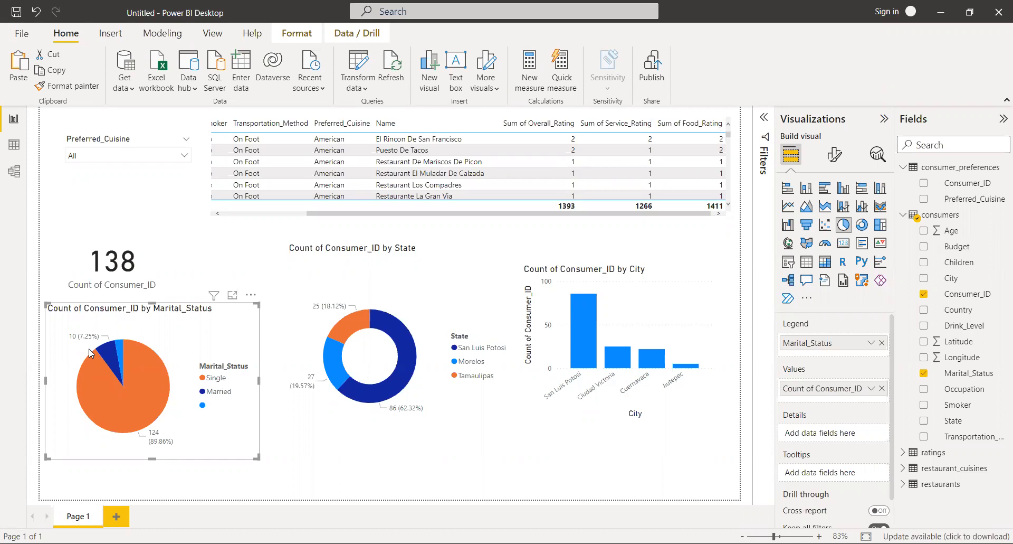
# Move the city chart and the state donut chart lower, and resize the donut to line up with the neighbouring charts.
pyautogui.click(646, 305)
pyautogui.moveTo(646, 304); pyautogui.dragTo(666, 368)
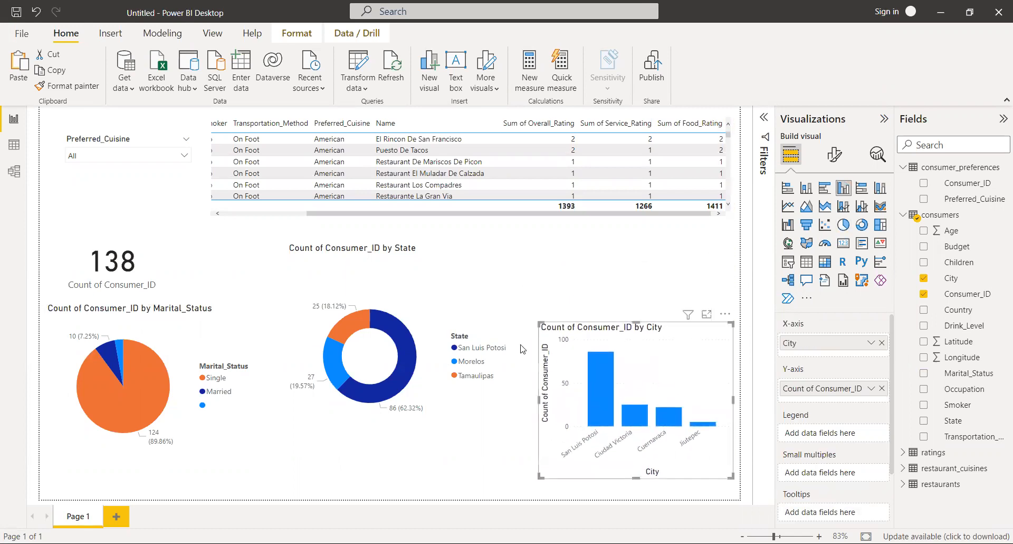
pyautogui.click(434, 311)
pyautogui.moveTo(434, 311); pyautogui.dragTo(438, 329)
pyautogui.moveTo(400, 261); pyautogui.dragTo(405, 312)
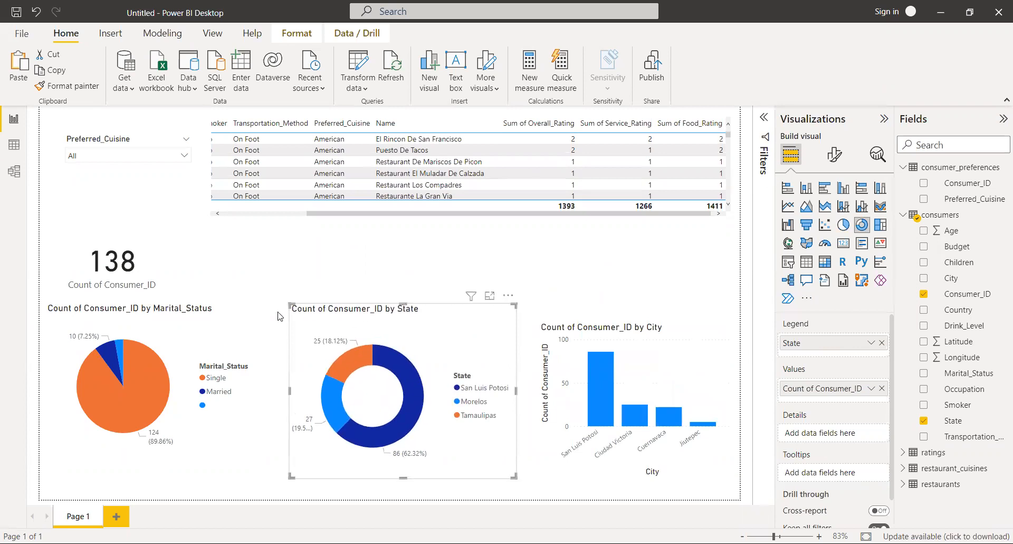
# Extend the marital status pie chart down to the donut's lower edge and move the count card up beneath the slicer.
pyautogui.click(233, 333)
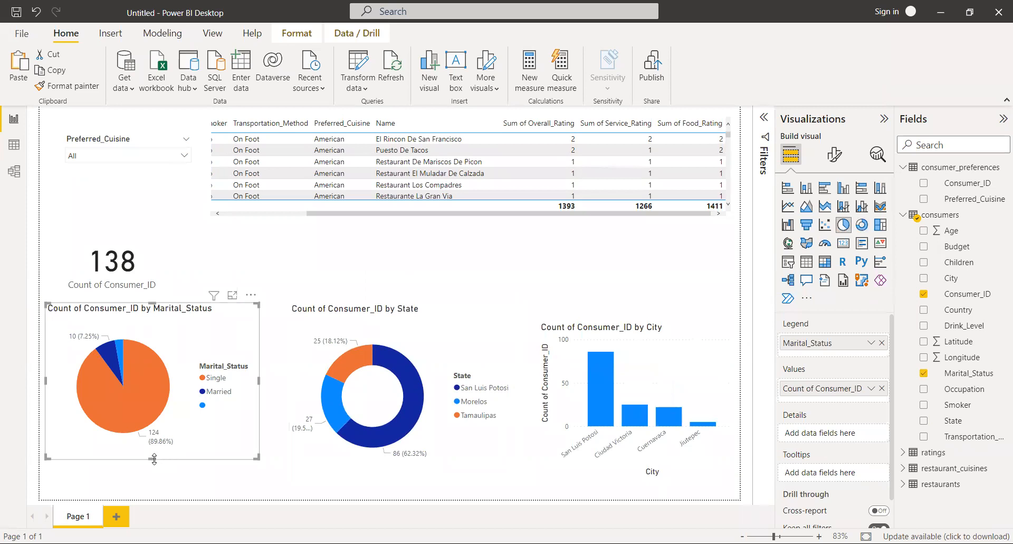
pyautogui.moveTo(152, 459); pyautogui.dragTo(157, 477)
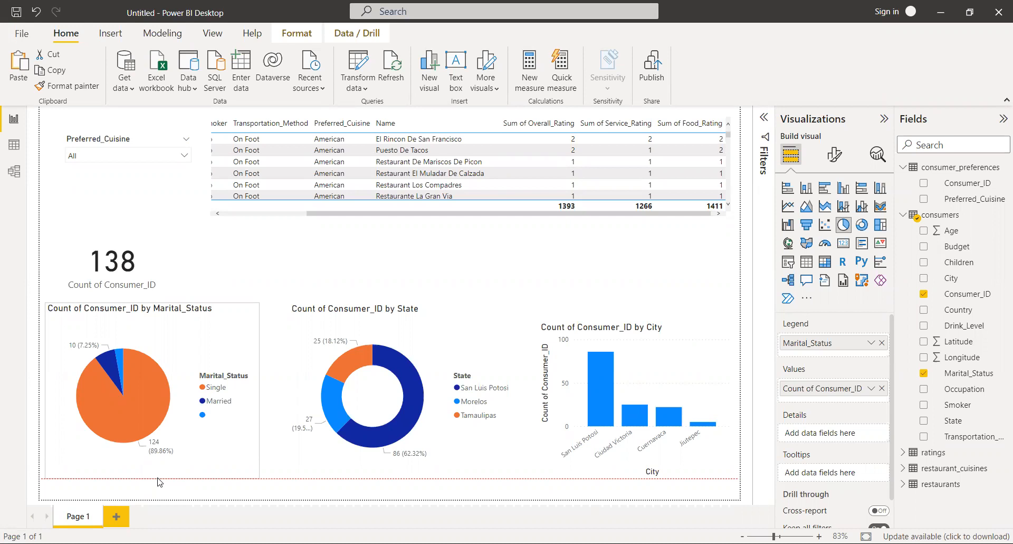
pyautogui.moveTo(157, 478); pyautogui.dragTo(157, 478)
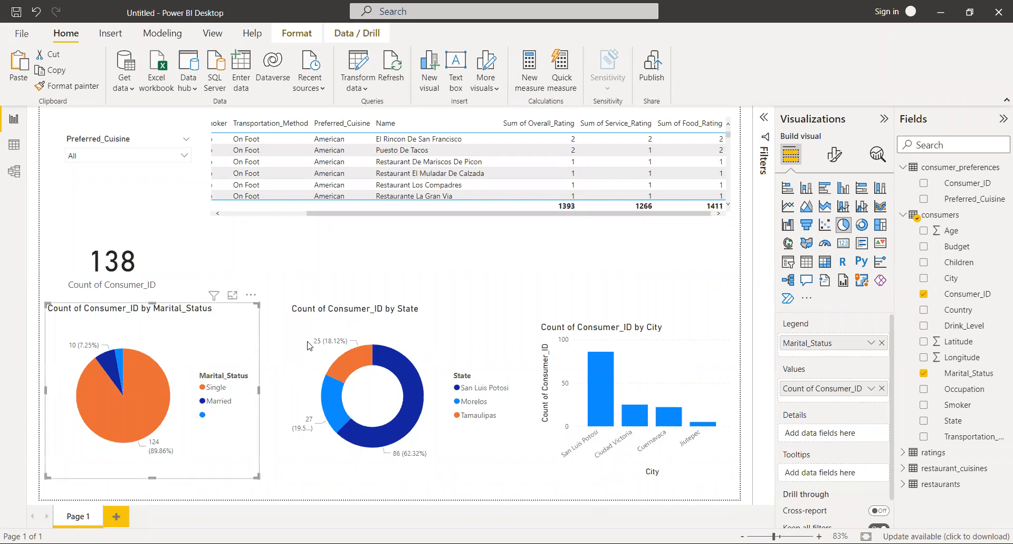
pyautogui.moveTo(157, 263); pyautogui.dragTo(156, 219)
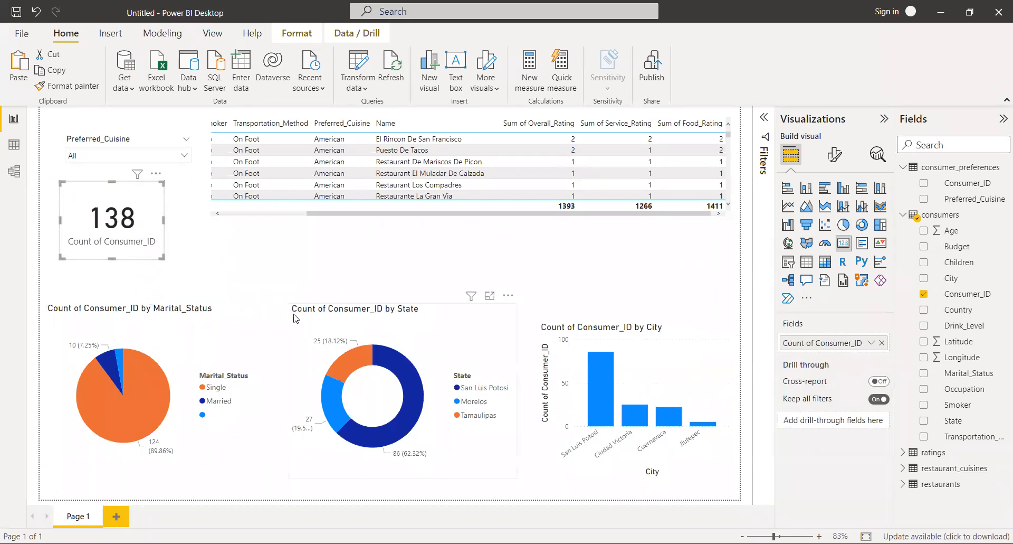
# Set the legend position of the marital status pie chart to Top center.
pyautogui.click(212, 335)
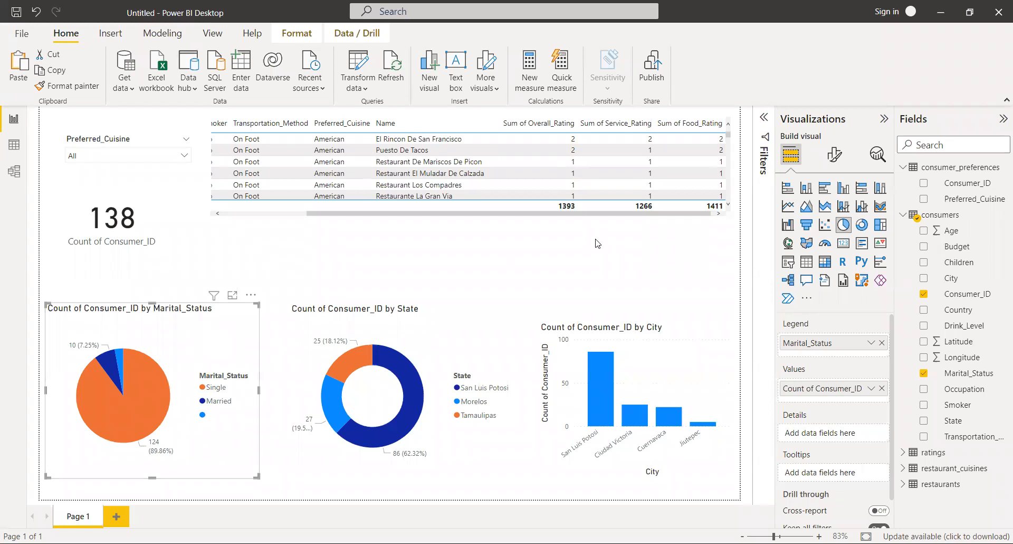
pyautogui.click(836, 156)
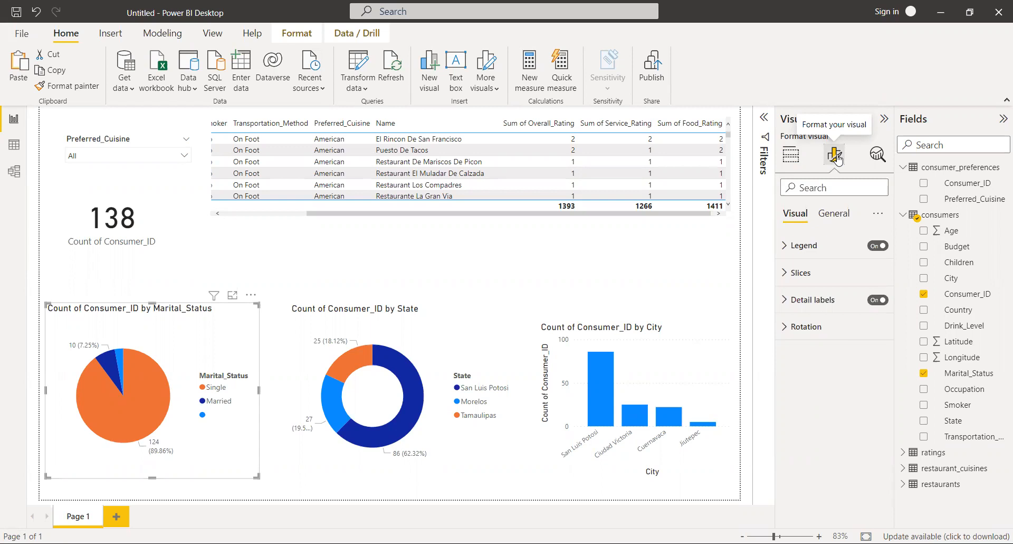
pyautogui.click(786, 248)
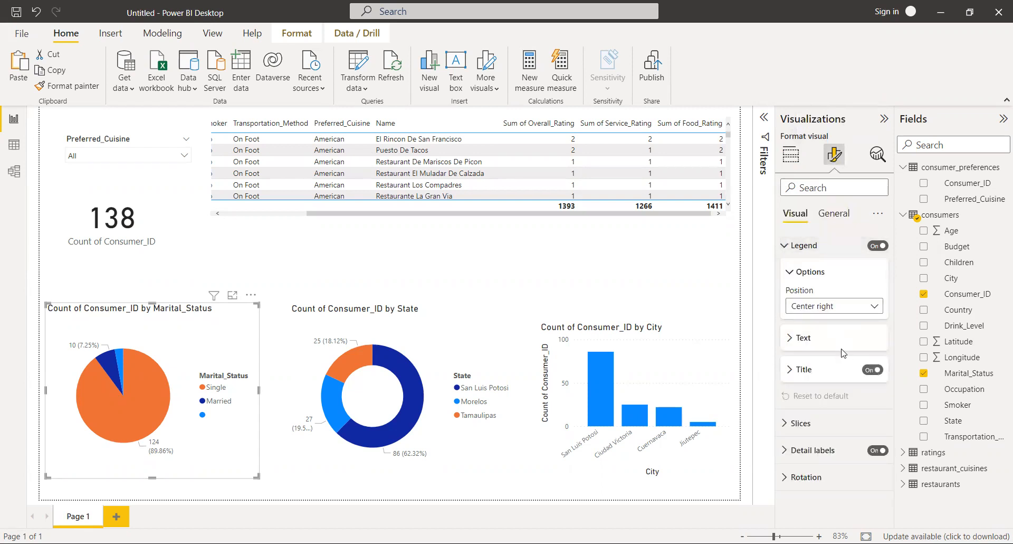
pyautogui.click(833, 310)
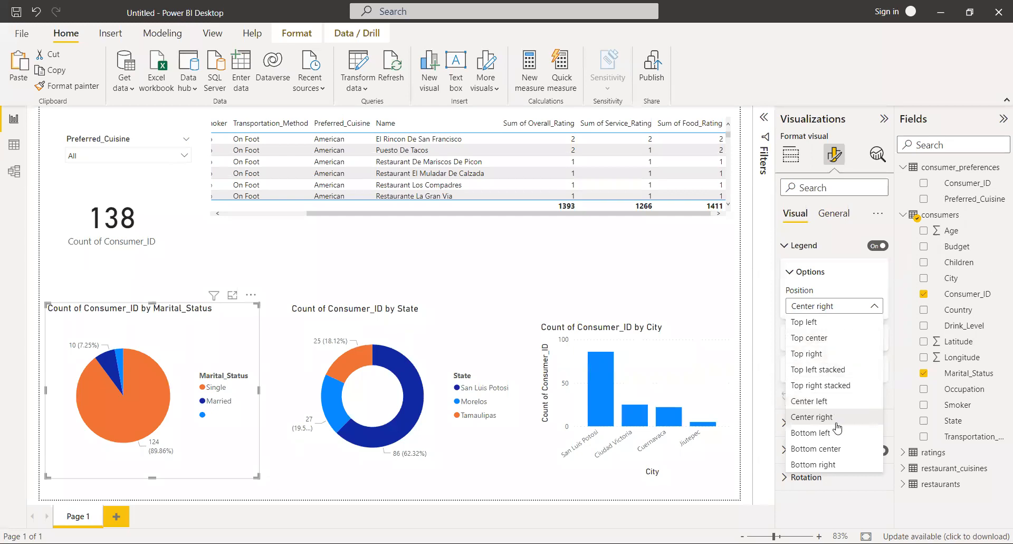
pyautogui.click(847, 338)
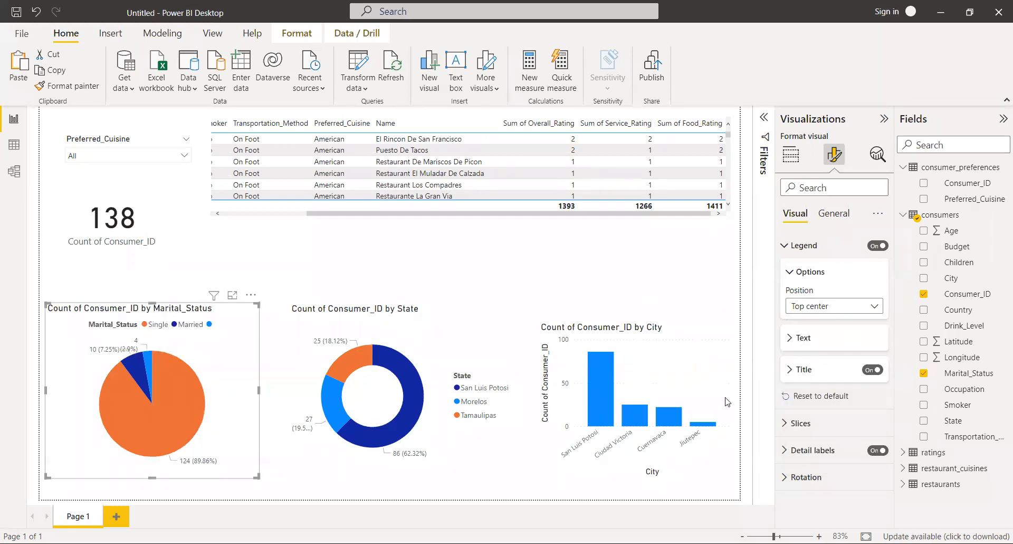
# Change the pie chart's legend text font to Comic Sans MS.
pyautogui.click(815, 338)
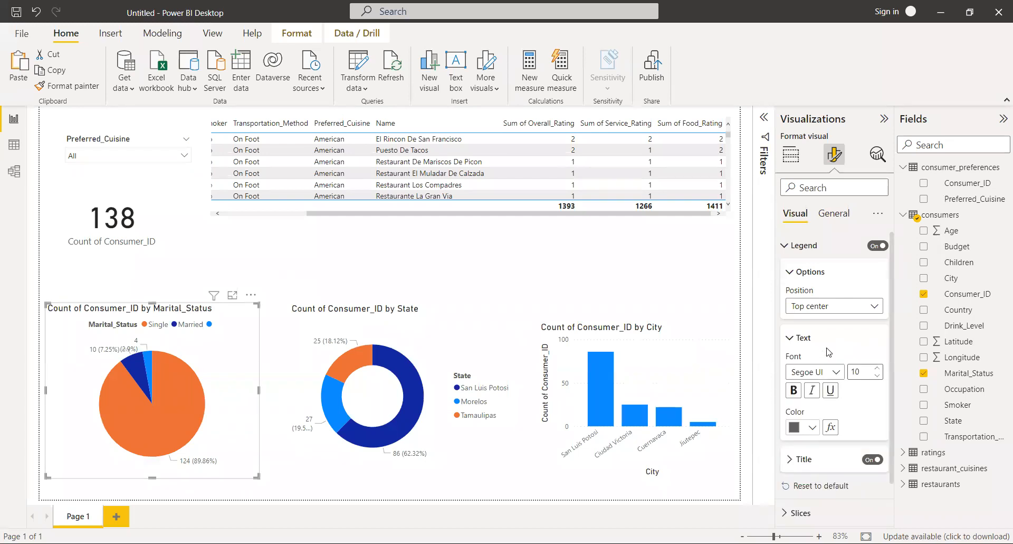
pyautogui.click(834, 373)
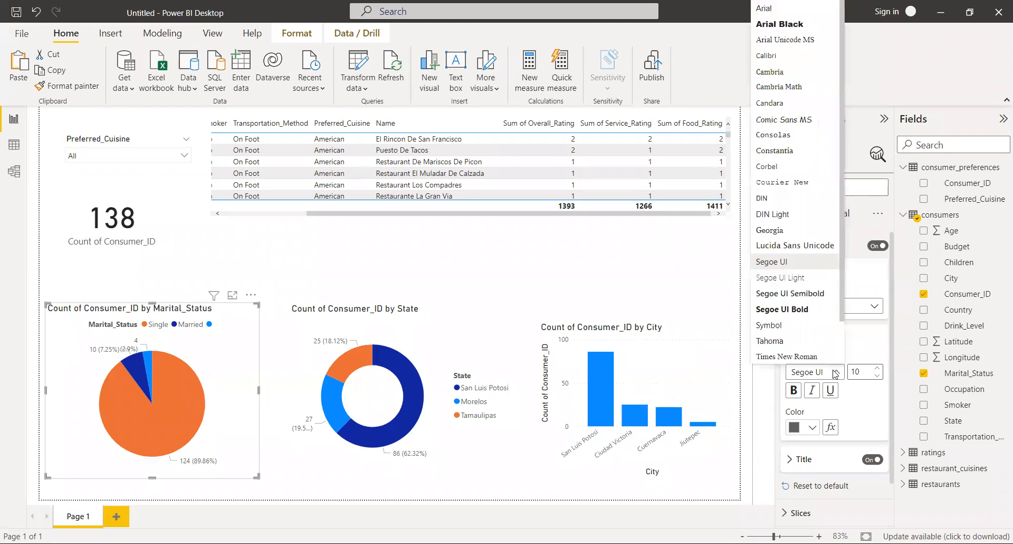
pyautogui.click(809, 119)
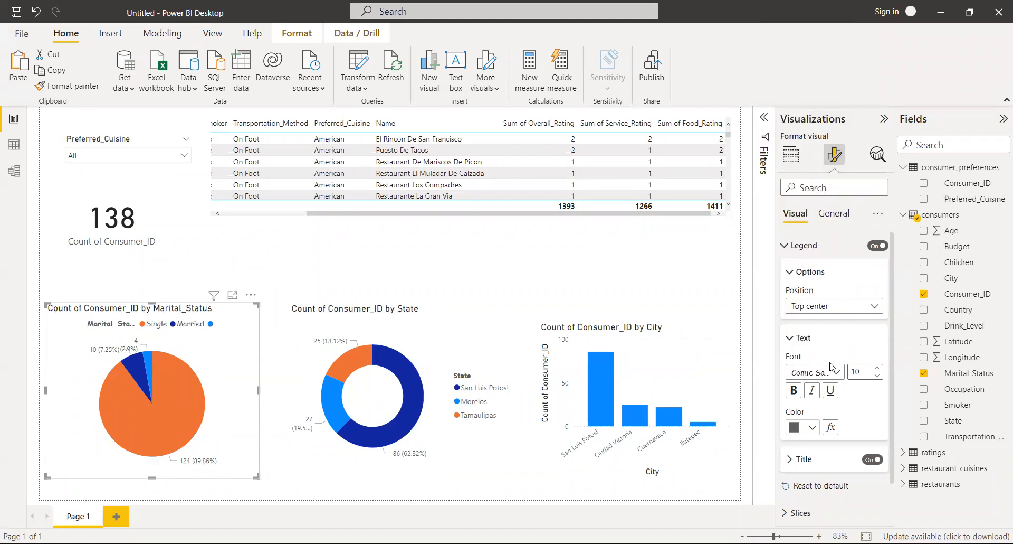
# Try a legend font size of 13 on the Marital_Status pie chart and settle on size 9.
pyautogui.click(879, 370)
pyautogui.click(878, 370)
pyautogui.click(879, 370)
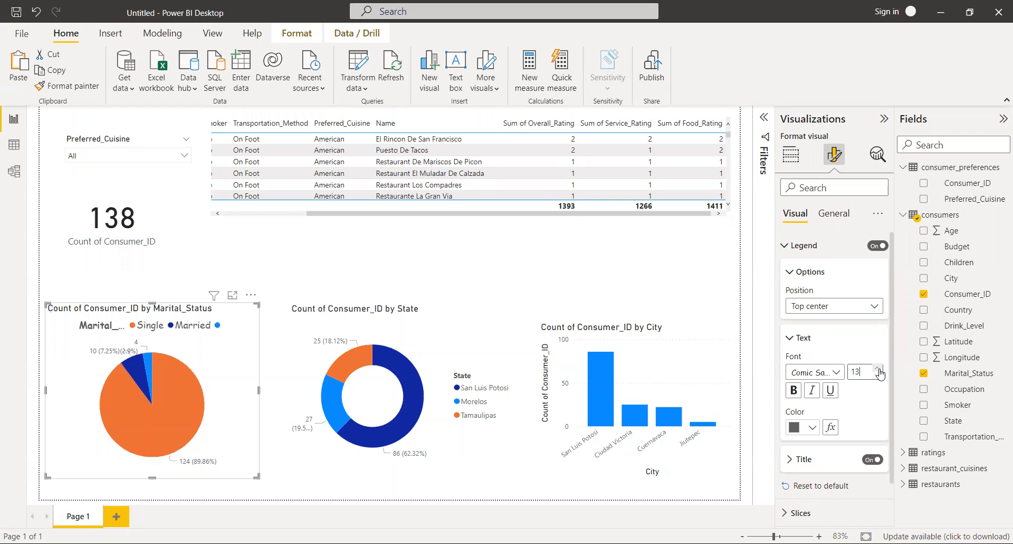
pyautogui.click(879, 376)
pyautogui.click(879, 376)
pyautogui.click(878, 375)
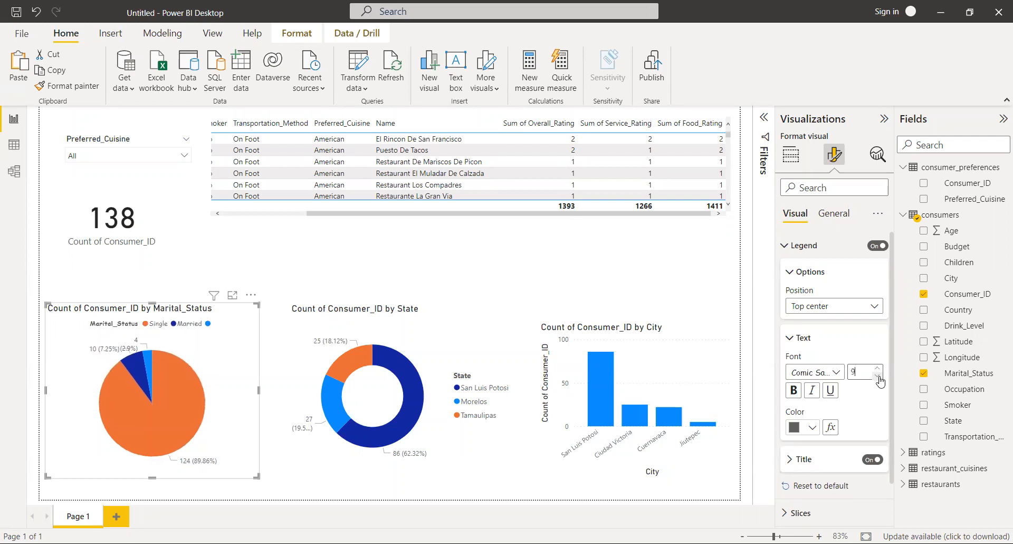
# Set the pie chart's legend text color to the custom green #08DD08.
pyautogui.click(811, 427)
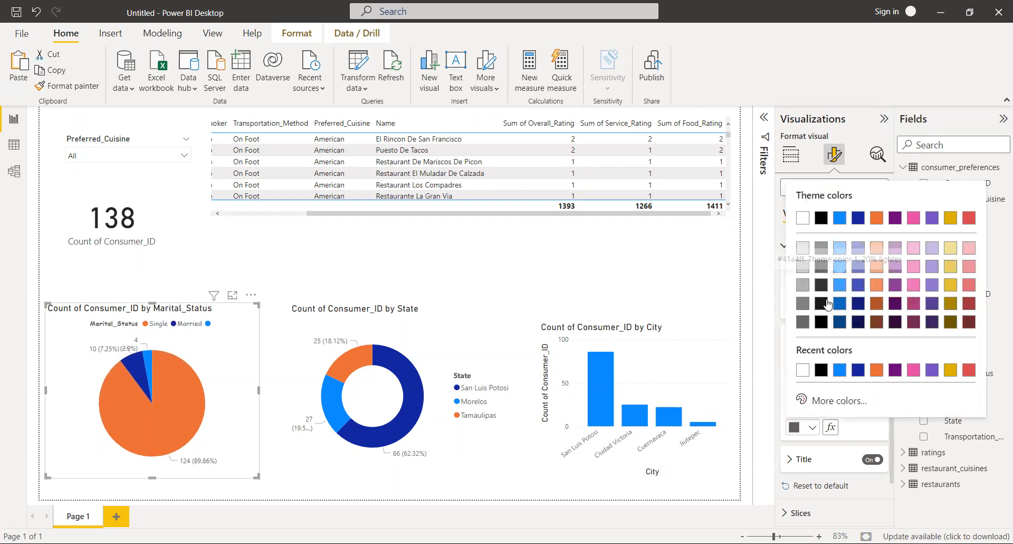
pyautogui.click(844, 400)
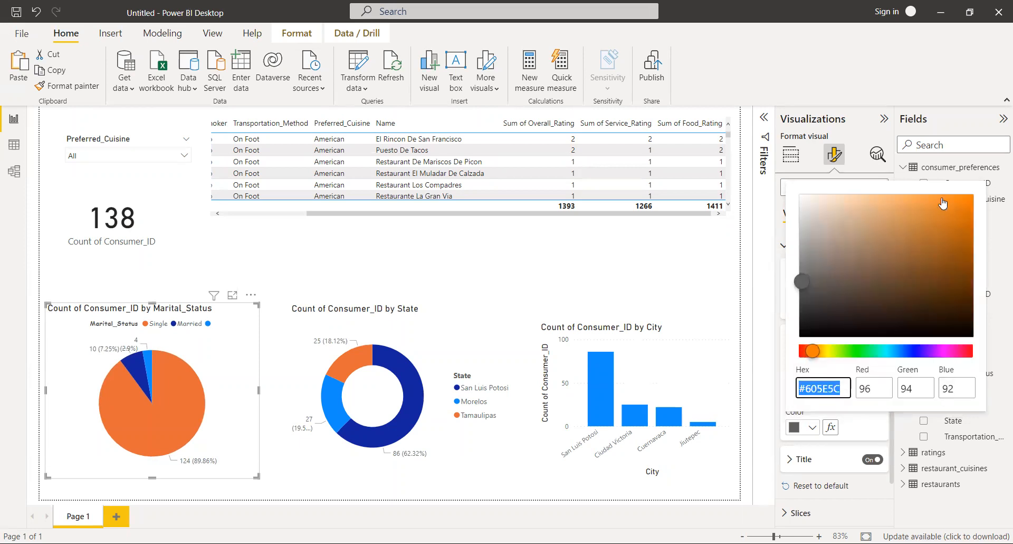
pyautogui.click(857, 352)
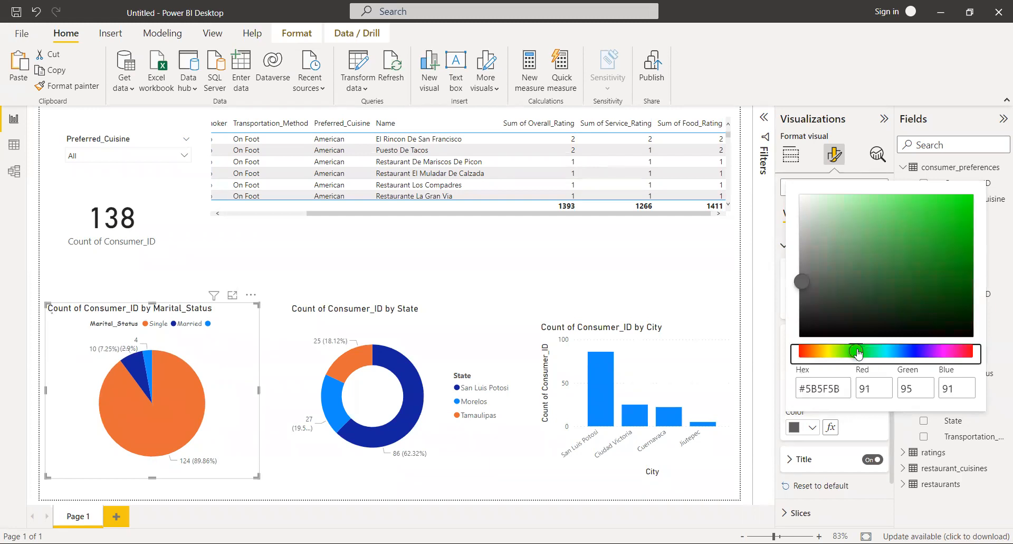
pyautogui.click(963, 212)
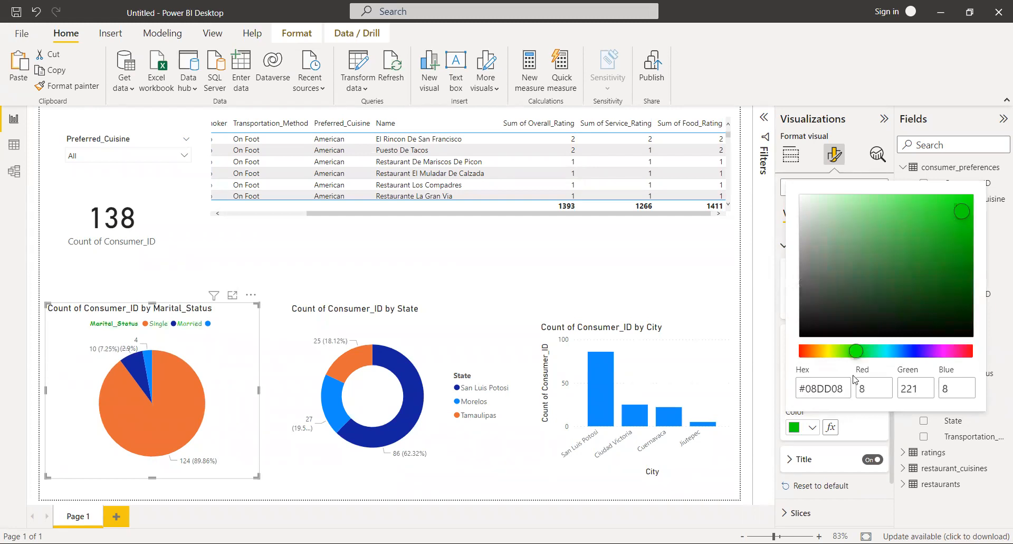
pyautogui.click(811, 429)
pyautogui.click(810, 428)
pyautogui.click(810, 428)
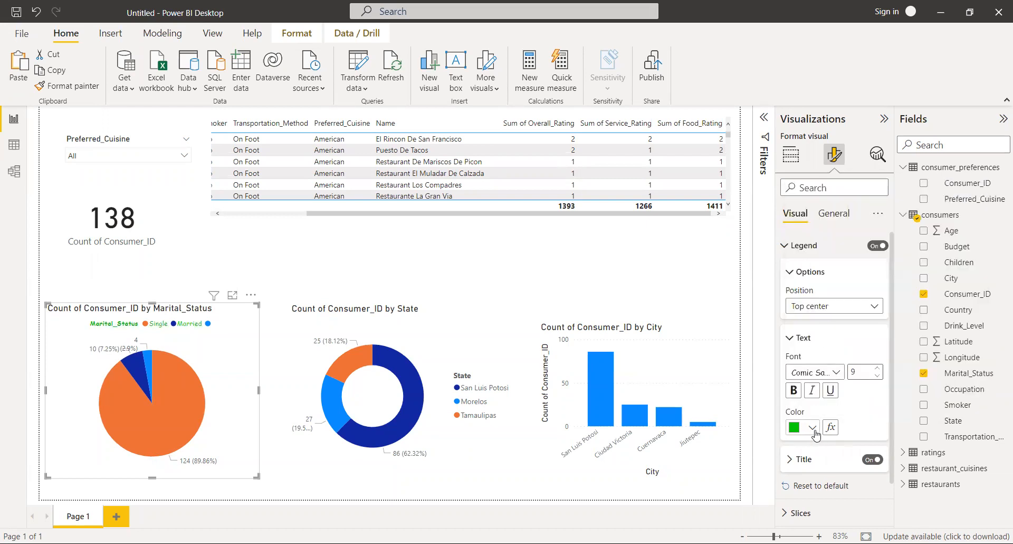
# Set the pie chart's legend text color to black #000000 and turn off the legend title.
pyautogui.click(812, 427)
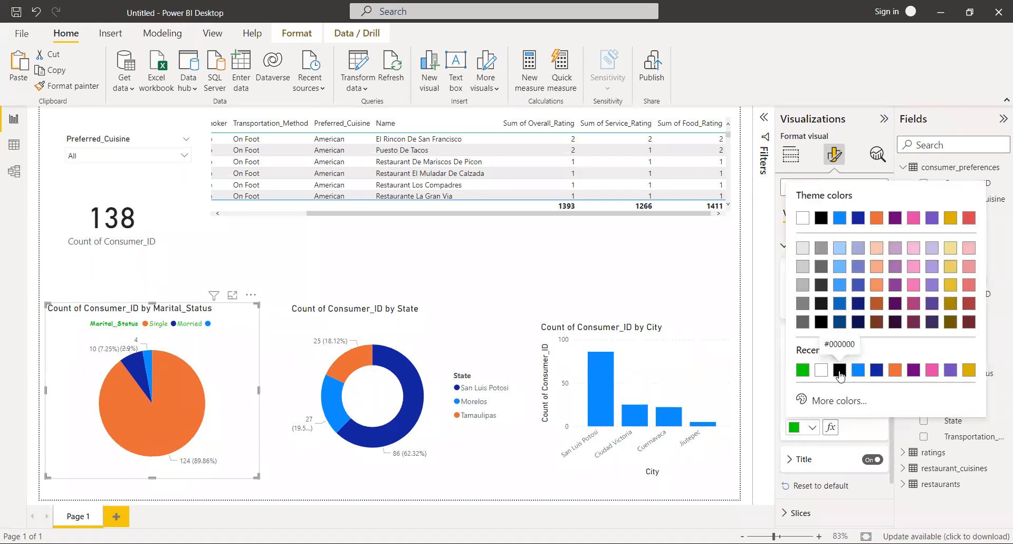
pyautogui.click(840, 370)
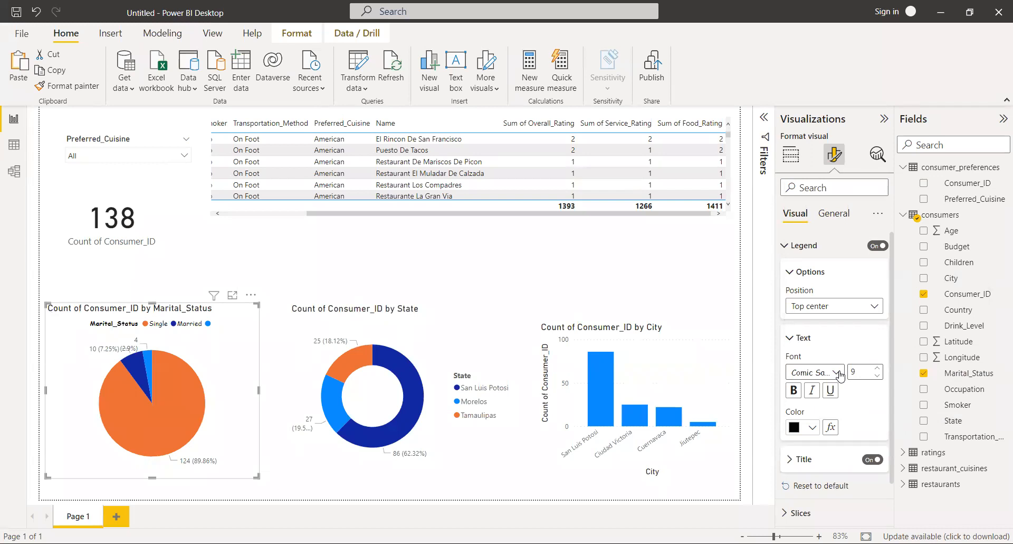
pyautogui.click(873, 460)
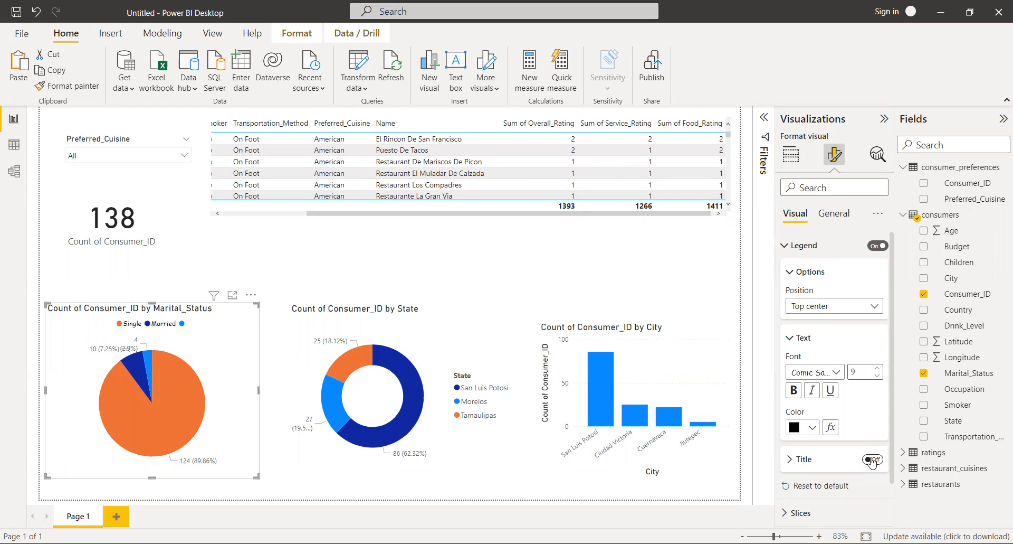
pyautogui.click(794, 246)
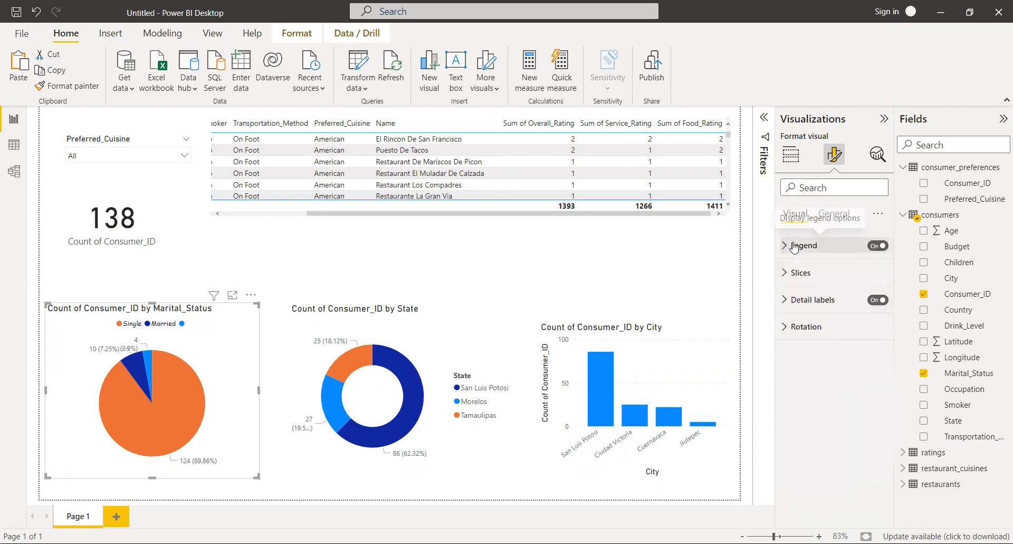
# Recolor the pie chart slices: Single in red, Married in a lighter blue, and the unnamed data point in gray.
pyautogui.click(799, 272)
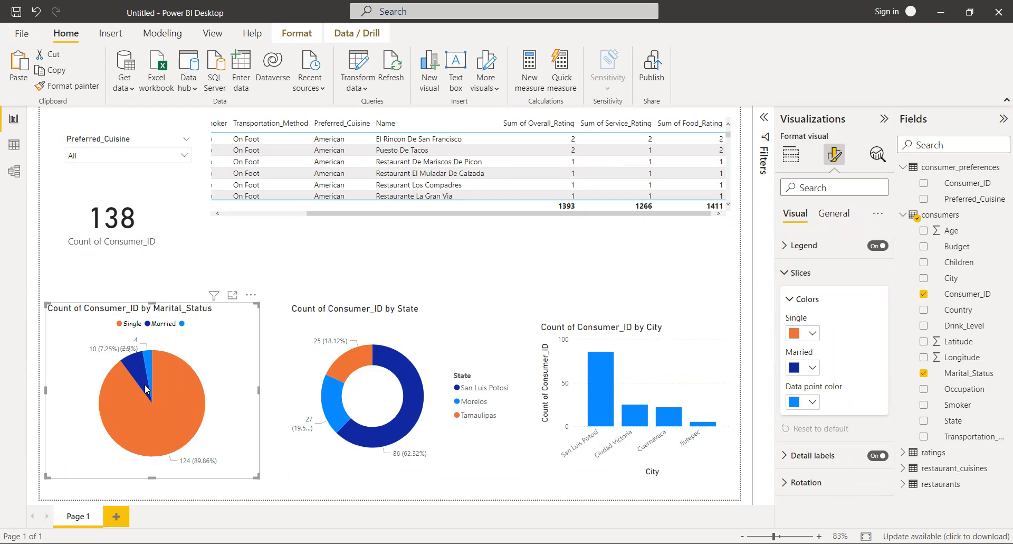
pyautogui.moveTo(145, 389)
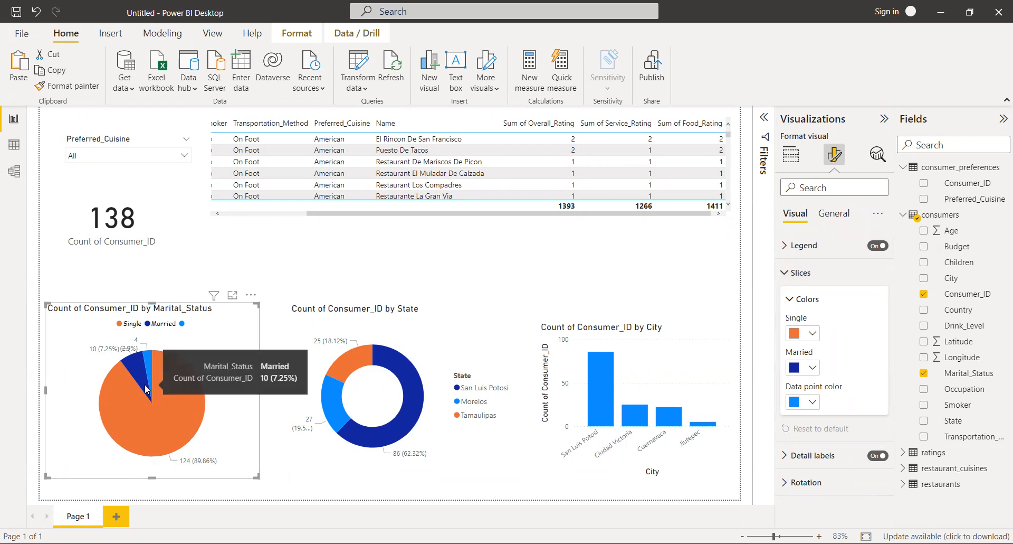
pyautogui.click(815, 336)
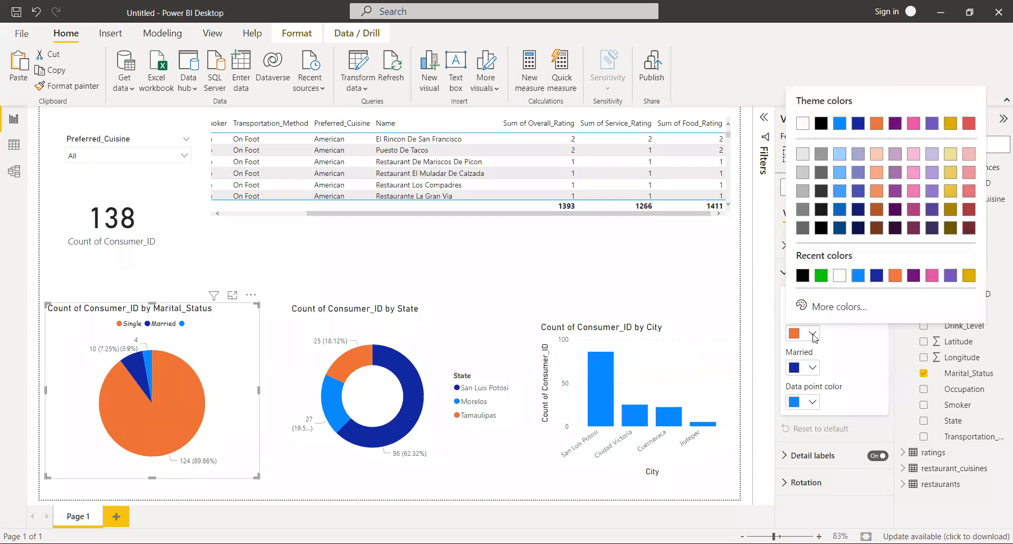
pyautogui.click(970, 134)
pyautogui.click(814, 368)
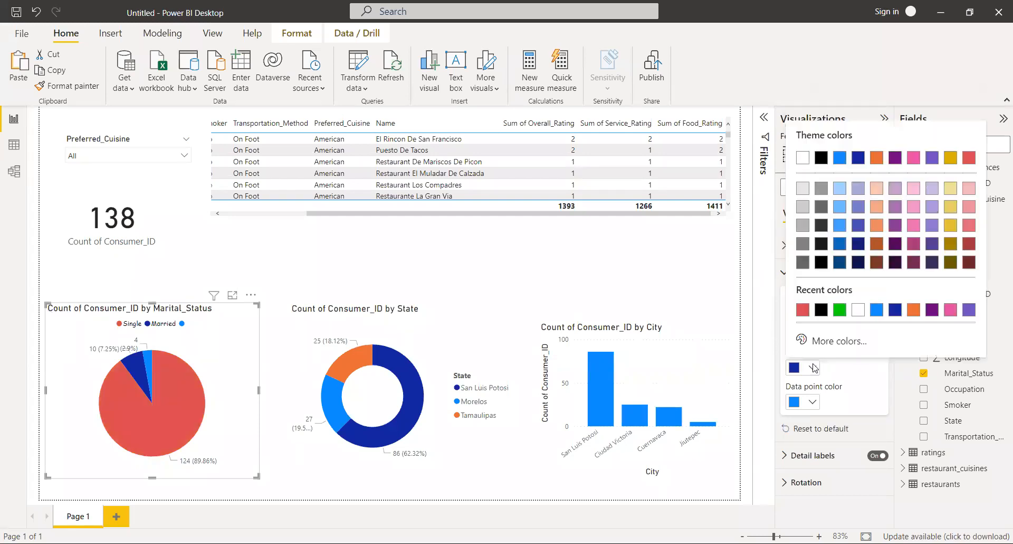
pyautogui.click(838, 226)
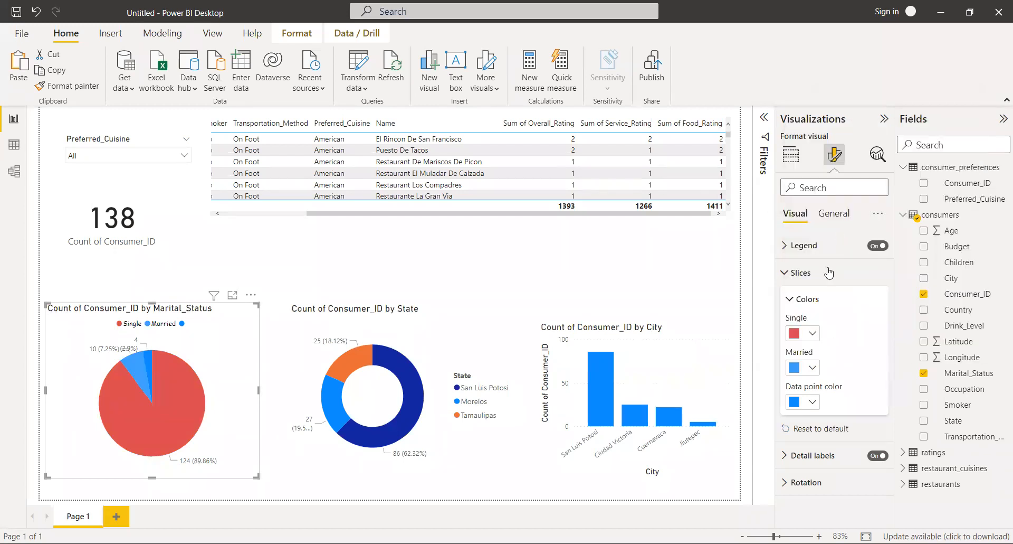
pyautogui.click(807, 401)
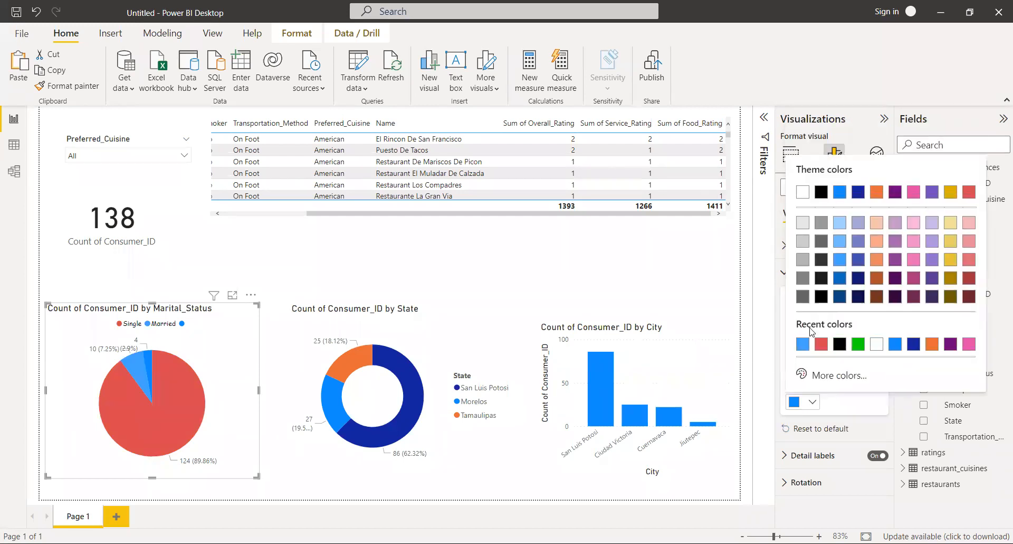
pyautogui.click(803, 259)
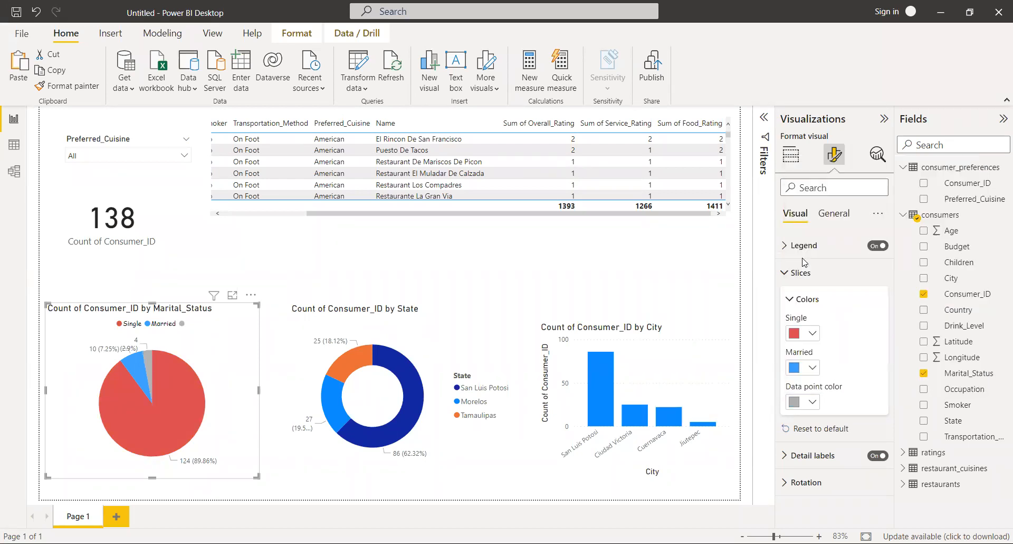
pyautogui.click(808, 272)
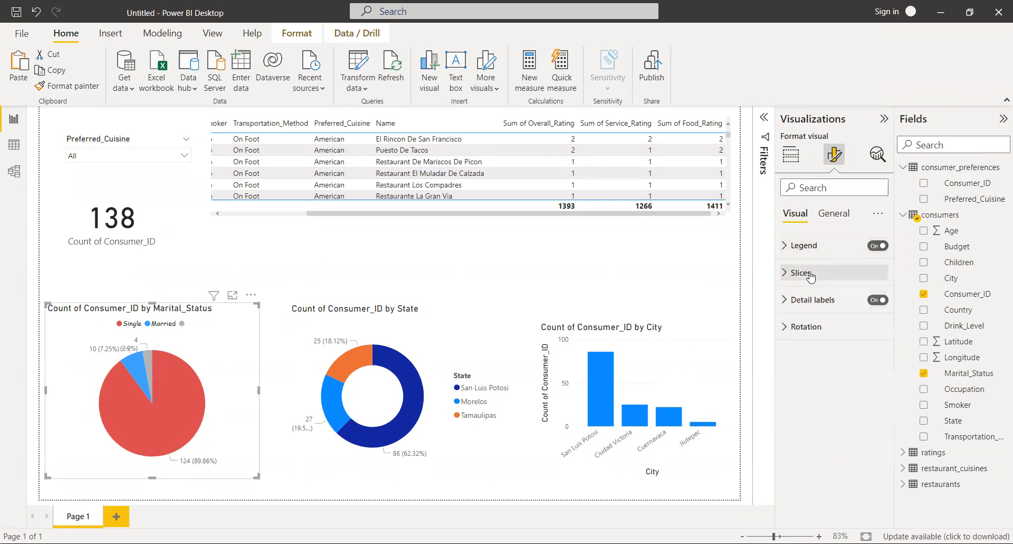
# Try the Inside, Prefer outside and Prefer inside positions for the pie chart's detail labels, and return to Outside.
pyautogui.click(823, 299)
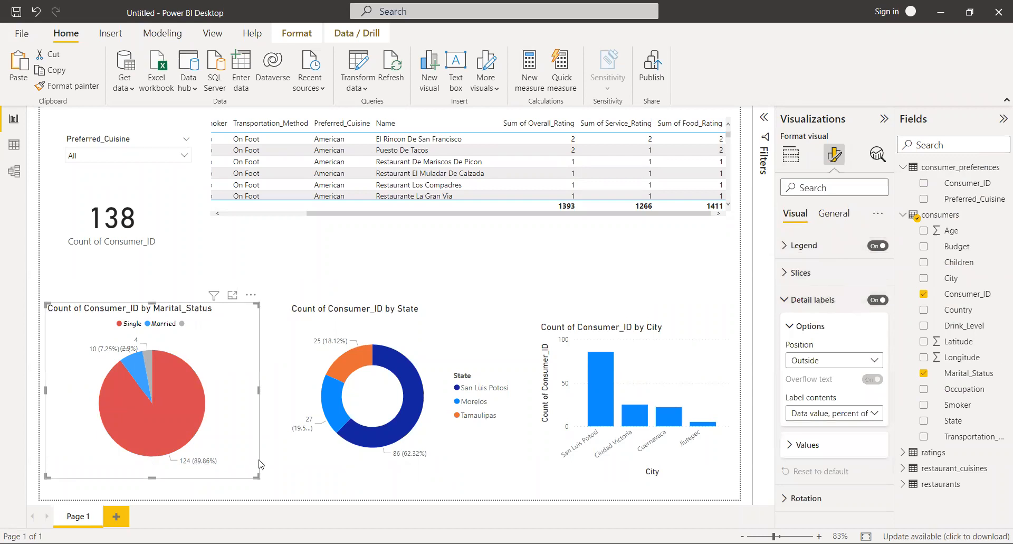
pyautogui.click(806, 362)
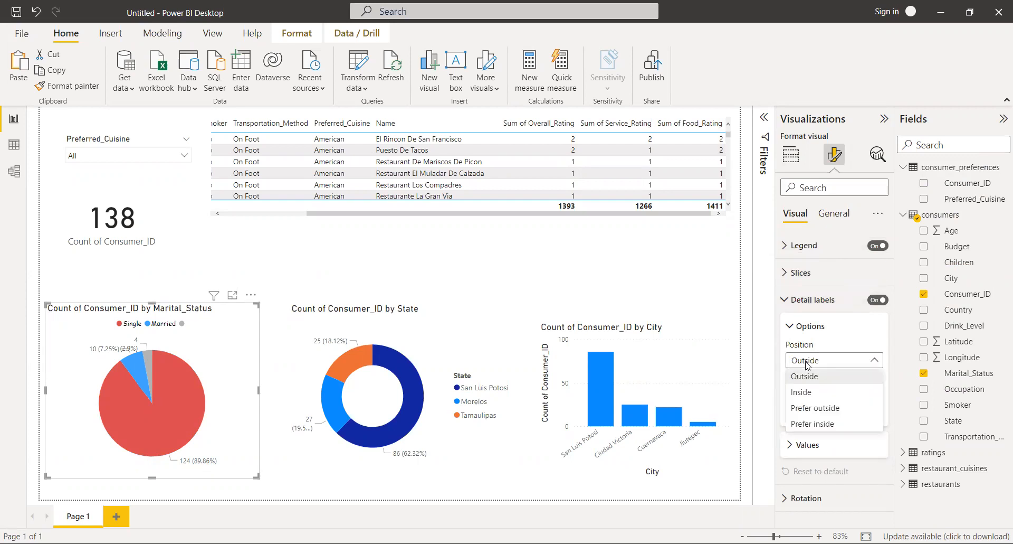
pyautogui.click(811, 393)
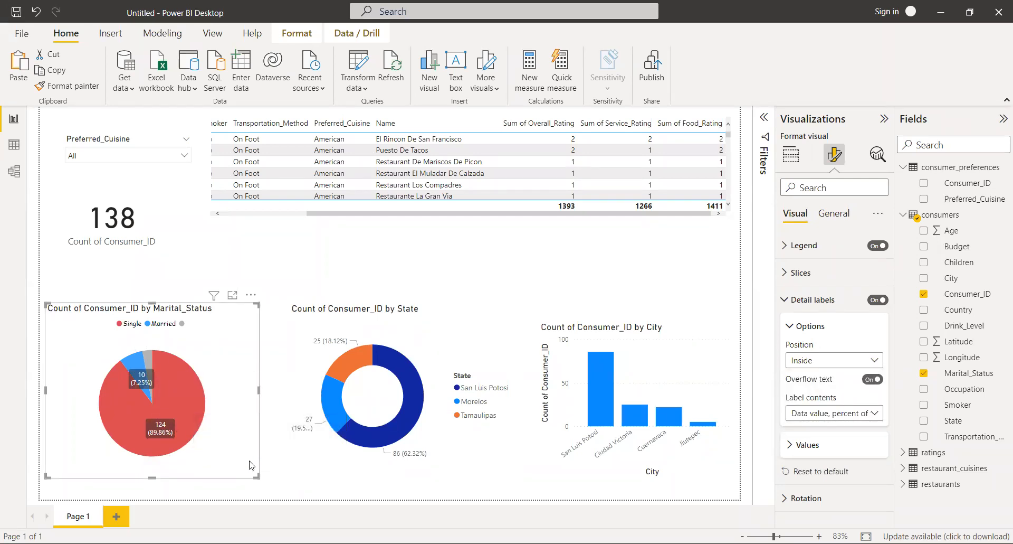
pyautogui.click(826, 360)
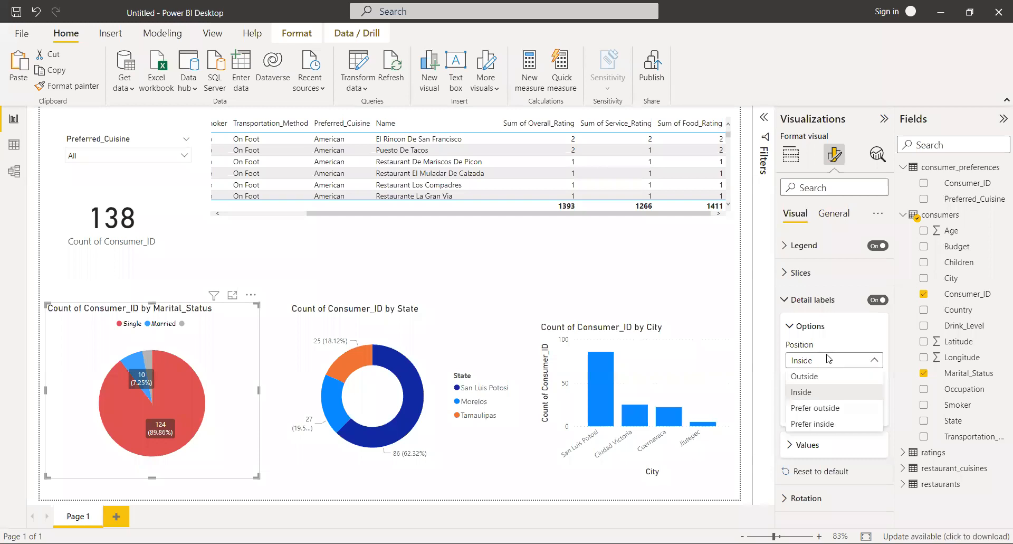
pyautogui.click(825, 409)
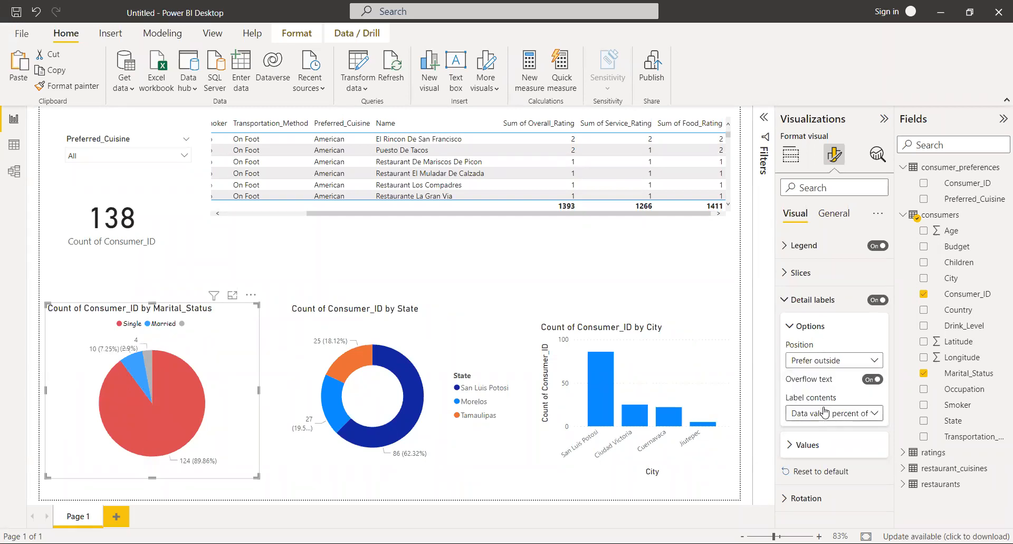
pyautogui.click(834, 360)
pyautogui.click(832, 431)
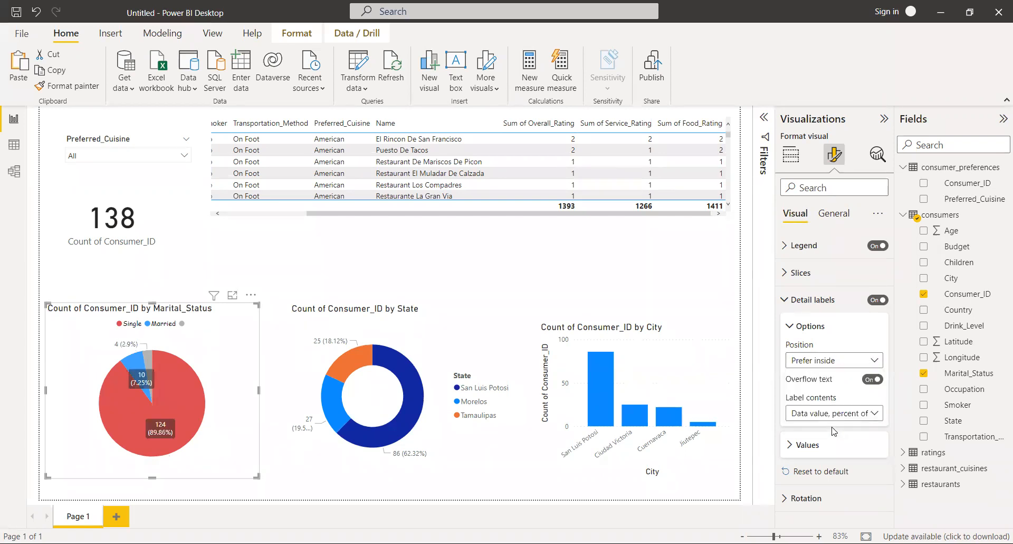
pyautogui.click(837, 363)
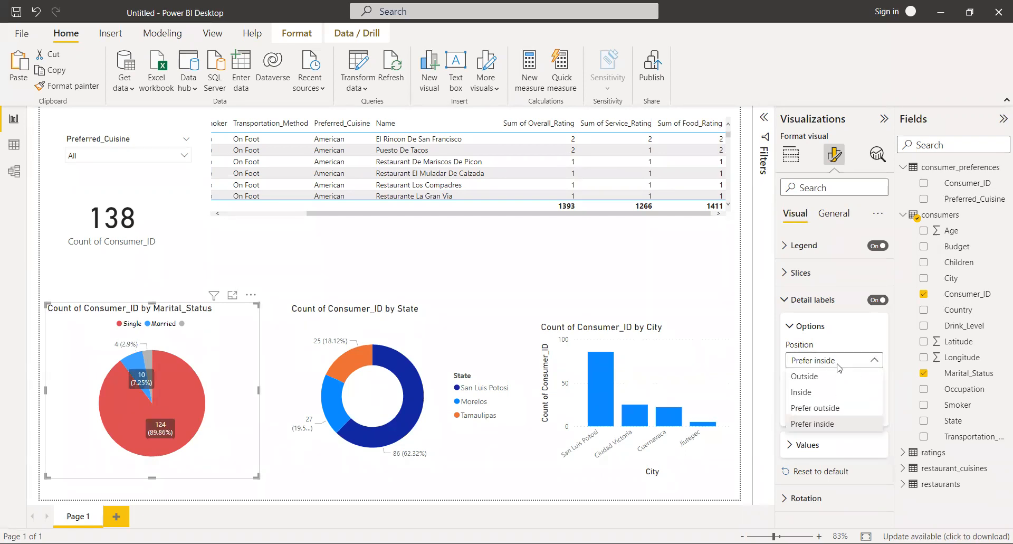
pyautogui.click(839, 377)
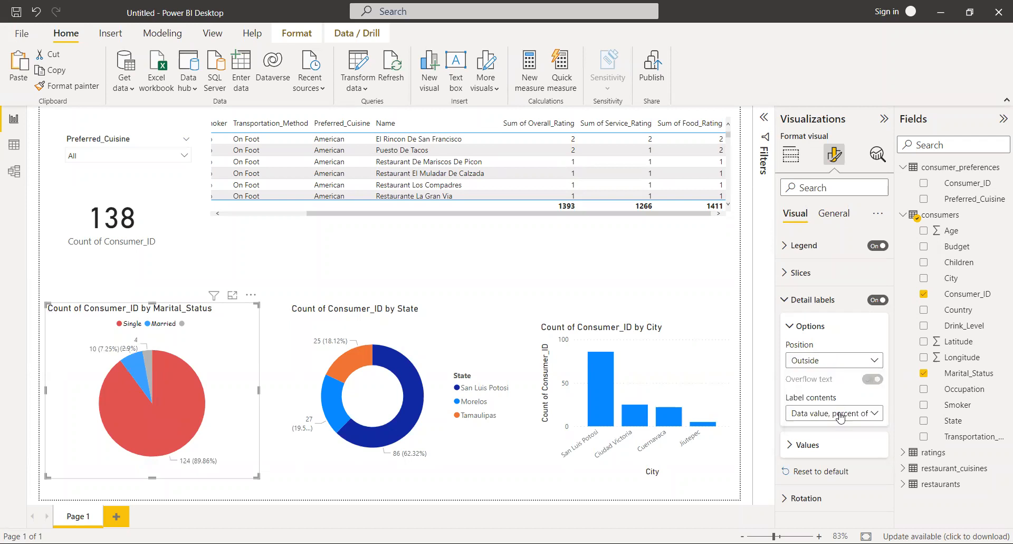
# Try Category, Data value and Percent of total as the contents of the pie chart's detail labels.
pyautogui.click(840, 417)
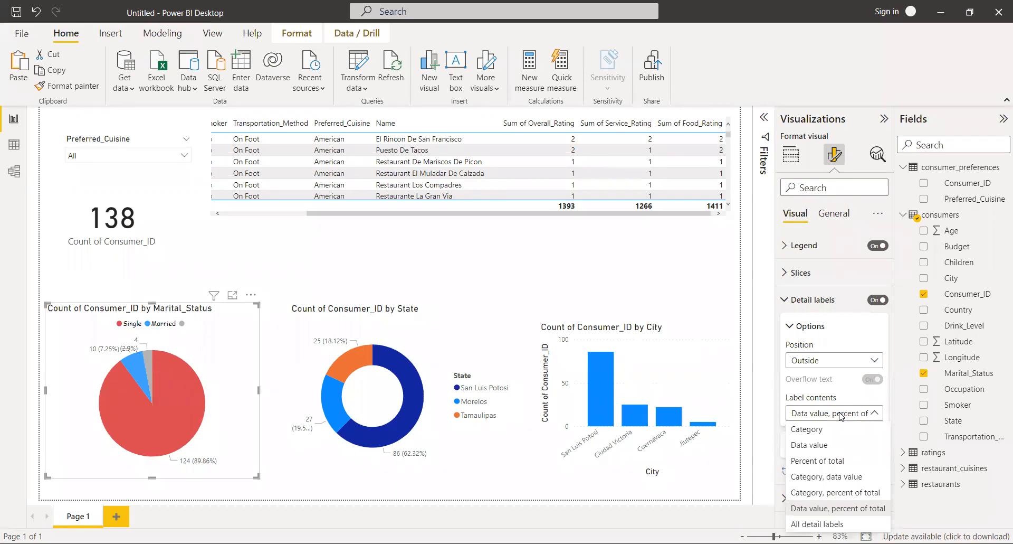
pyautogui.click(845, 428)
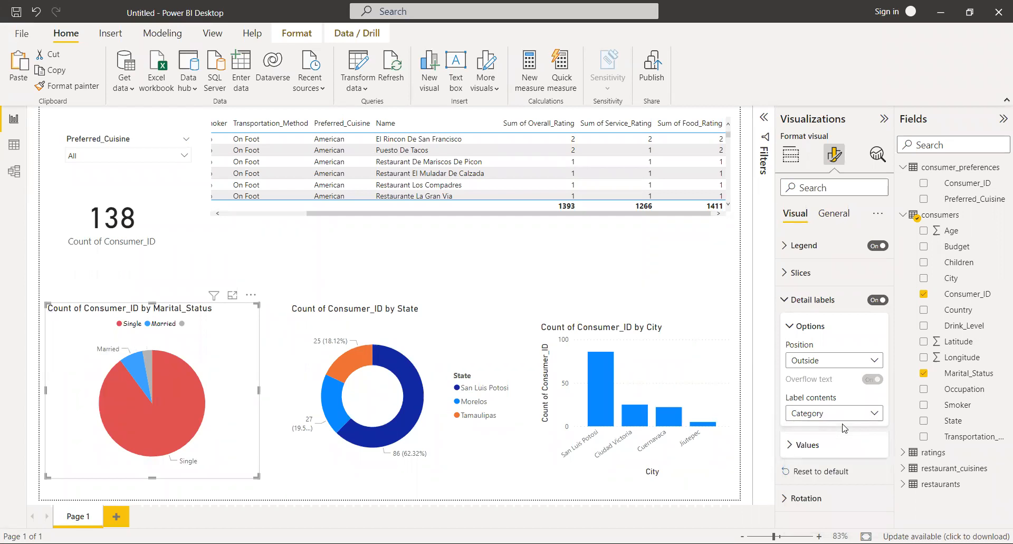
pyautogui.click(841, 419)
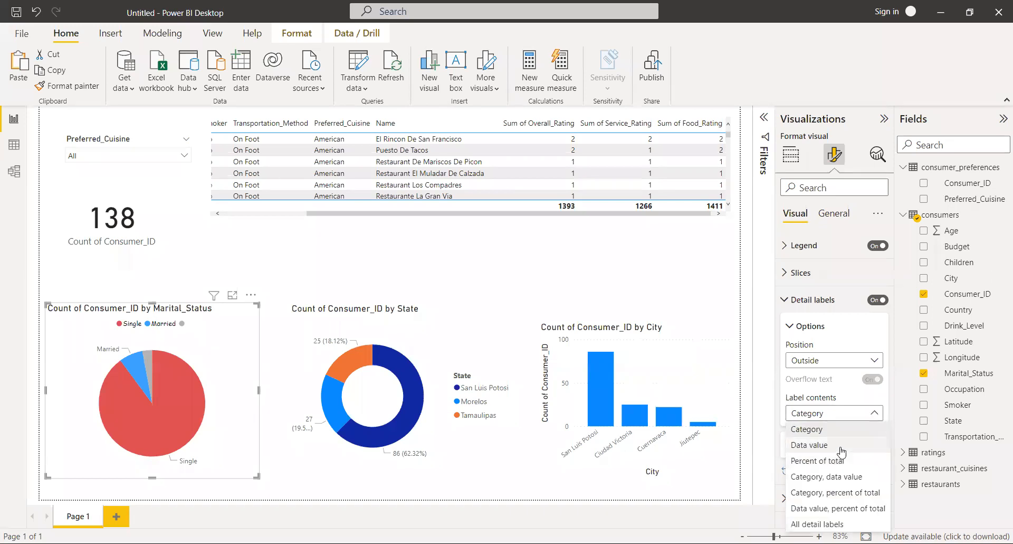
pyautogui.click(842, 446)
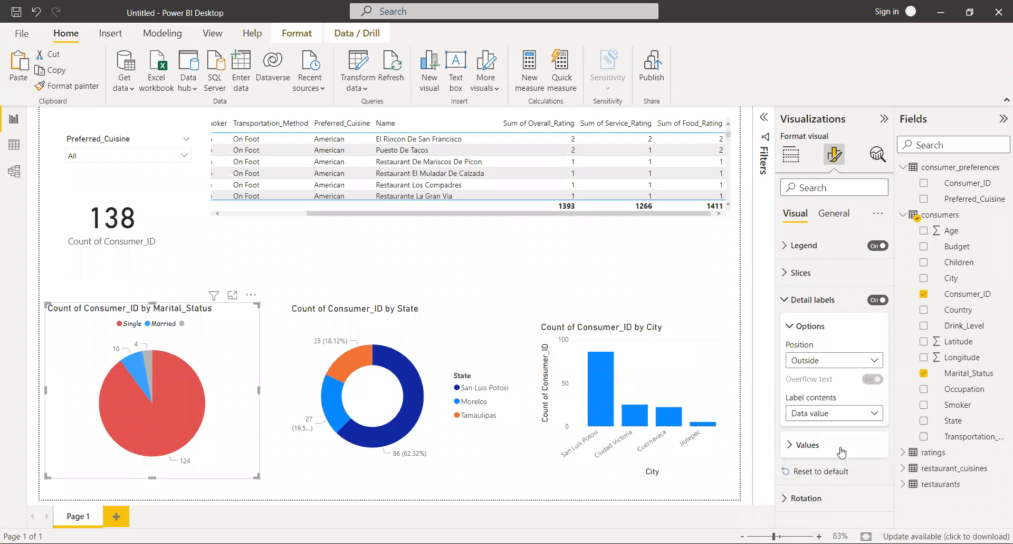
pyautogui.click(843, 415)
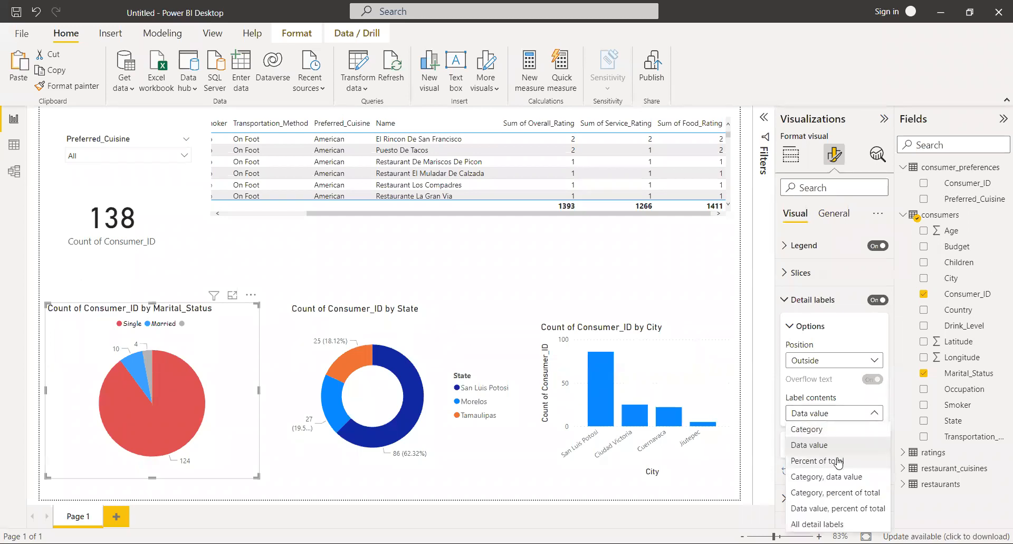
pyautogui.click(839, 461)
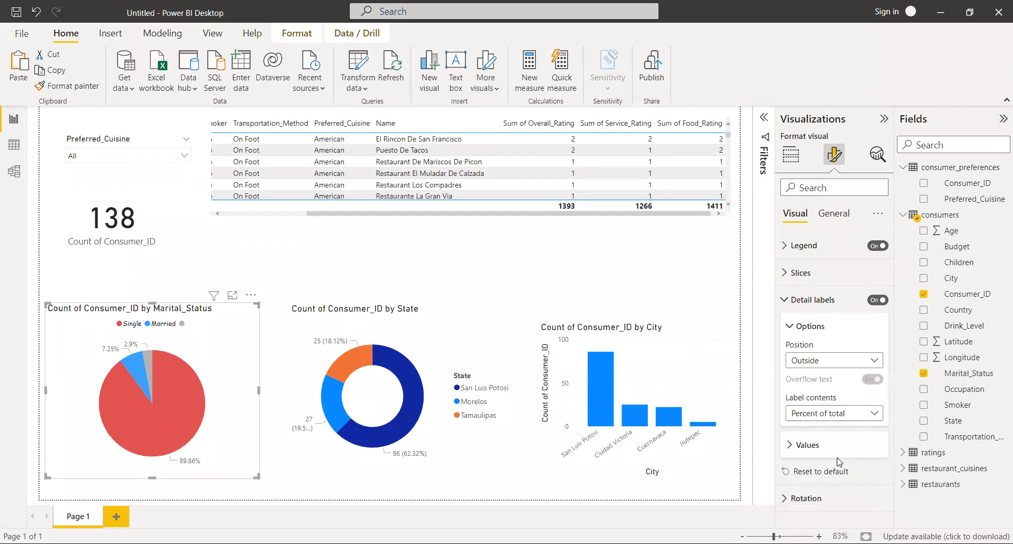
# Set the pie chart's detail label contents to Category, data value.
pyautogui.click(851, 416)
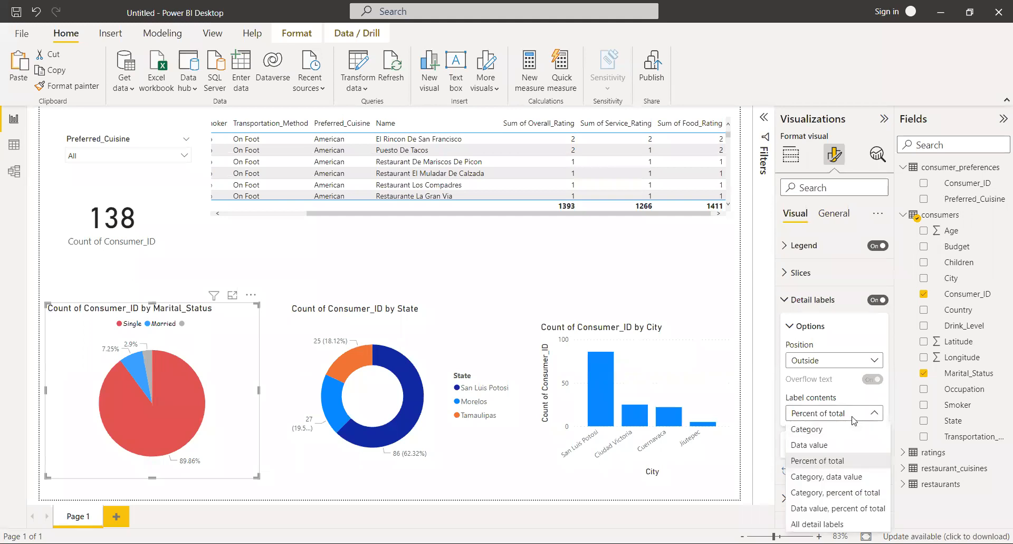
pyautogui.click(848, 476)
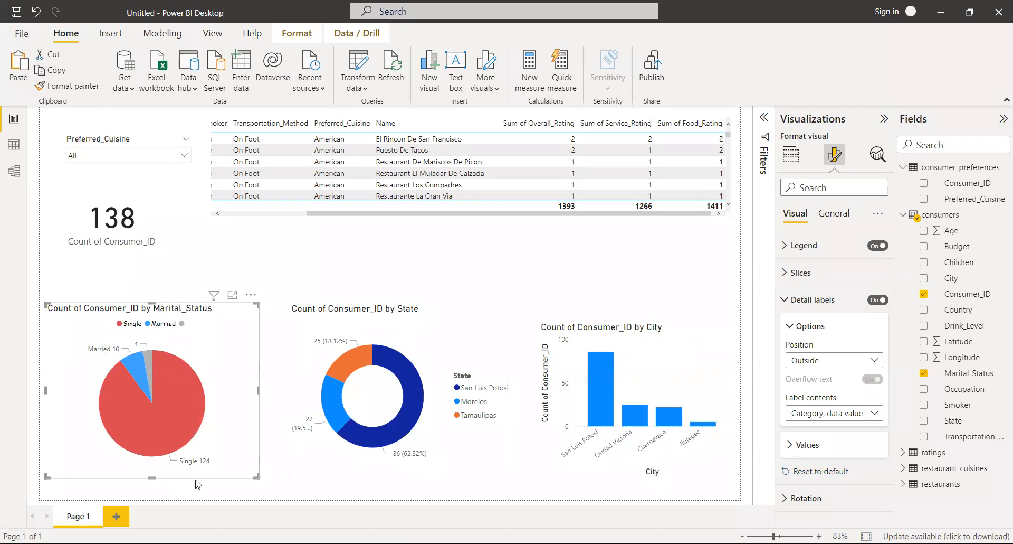
# Try Category, percent of total and Data value, percent of total as the contents of the pie chart's detail labels.
pyautogui.click(820, 417)
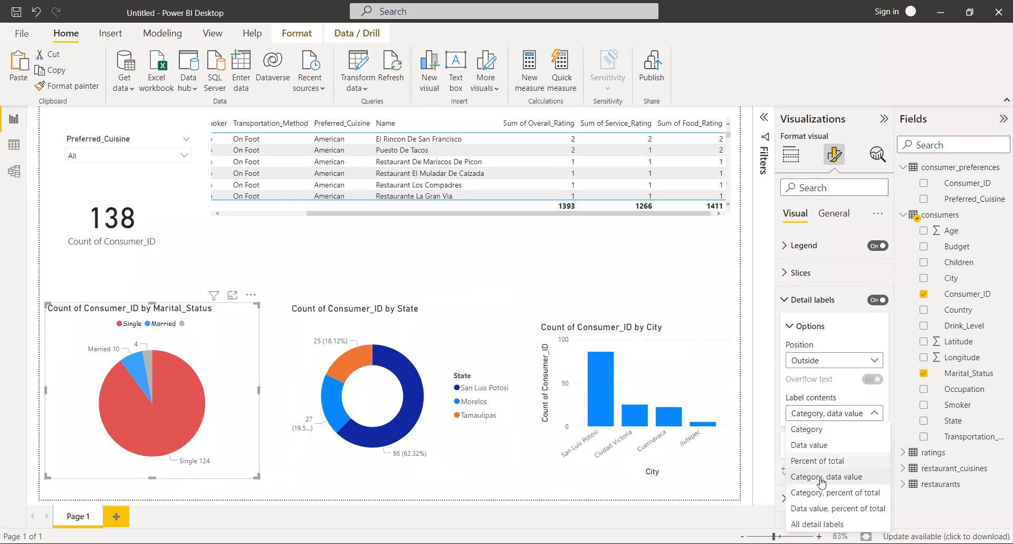
pyautogui.click(822, 492)
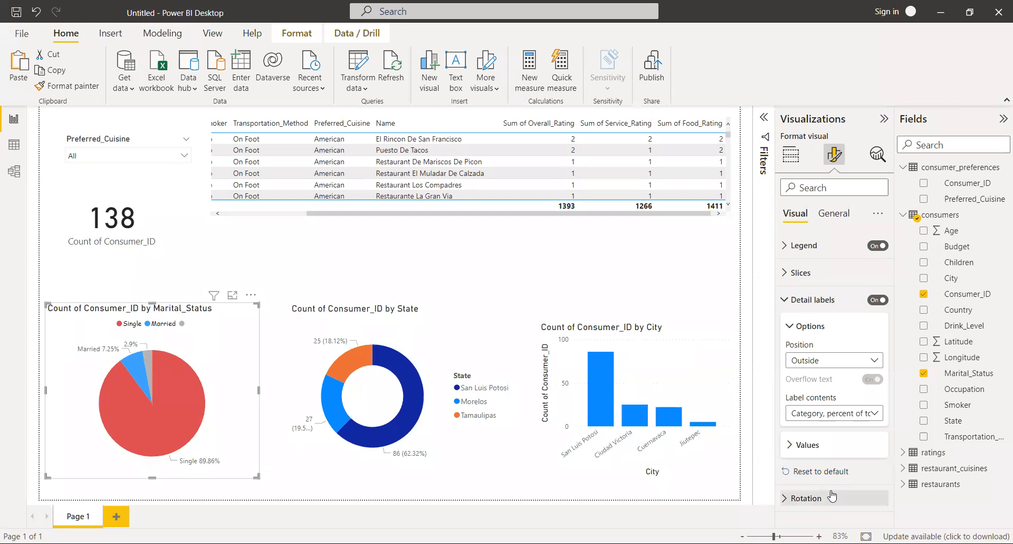
pyautogui.click(839, 417)
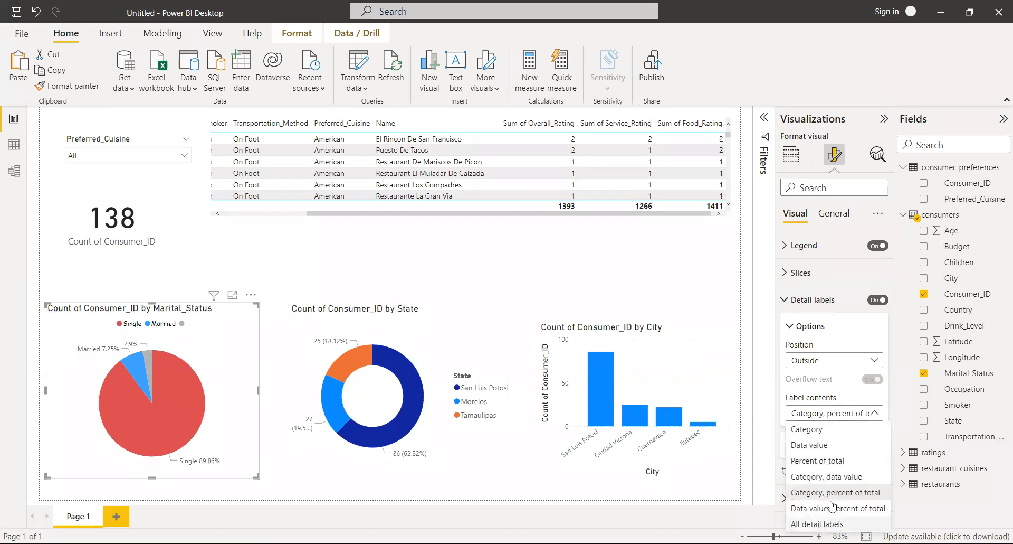
pyautogui.click(866, 508)
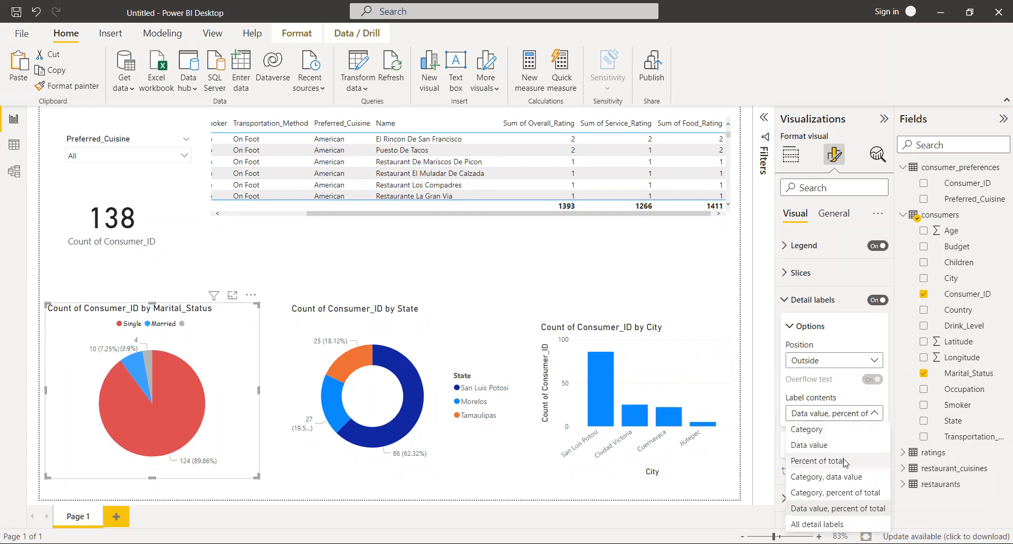
# Set the pie chart's detail label contents to Percent of total and their position to Inside.
pyautogui.click(844, 461)
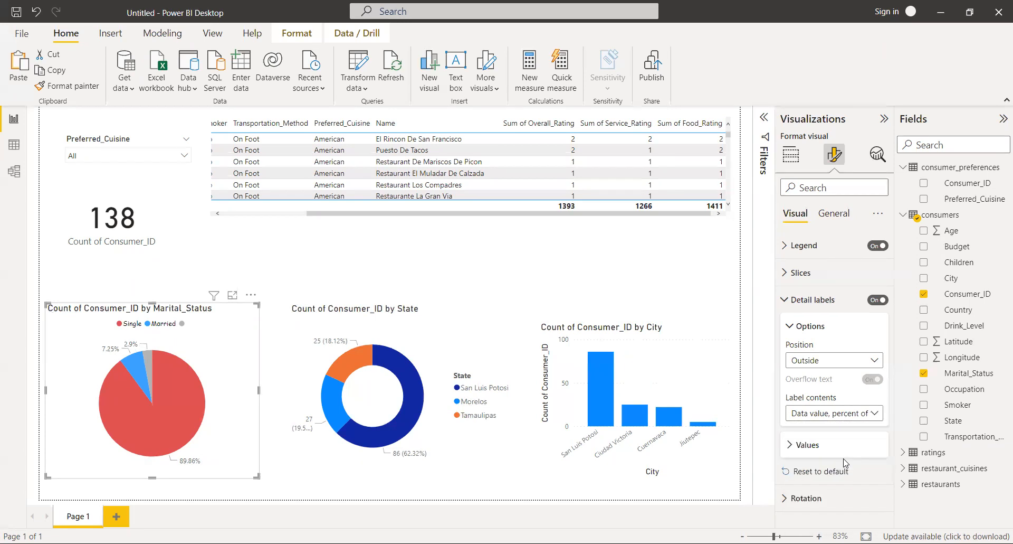
pyautogui.click(838, 364)
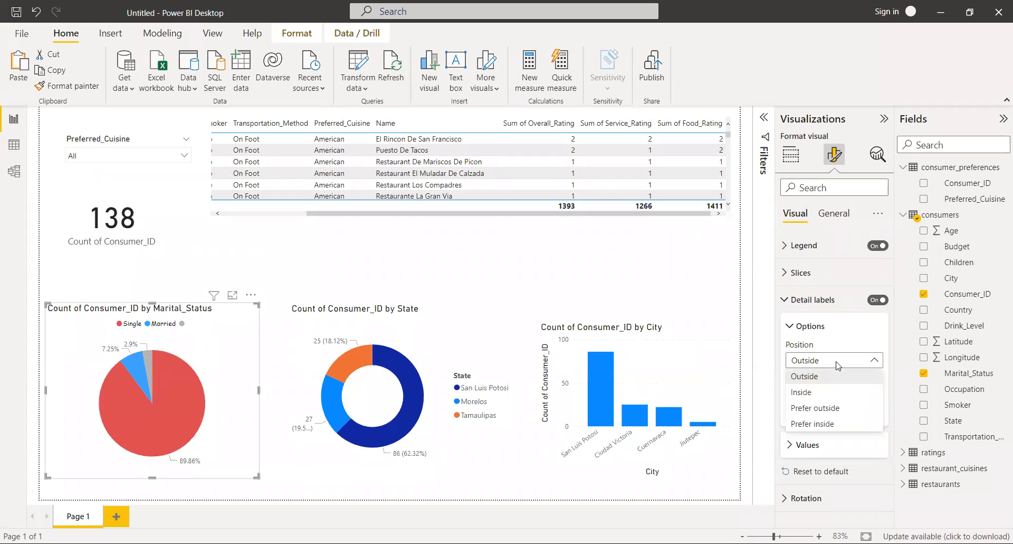
pyautogui.click(829, 394)
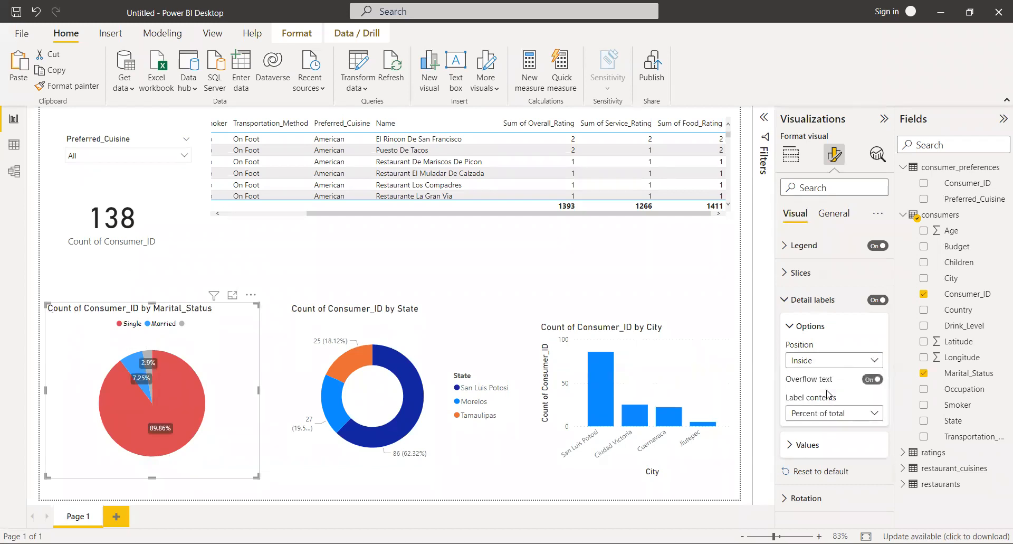
# Set the font of the pie chart's detail label values to Comic Sans MS.
pyautogui.click(809, 445)
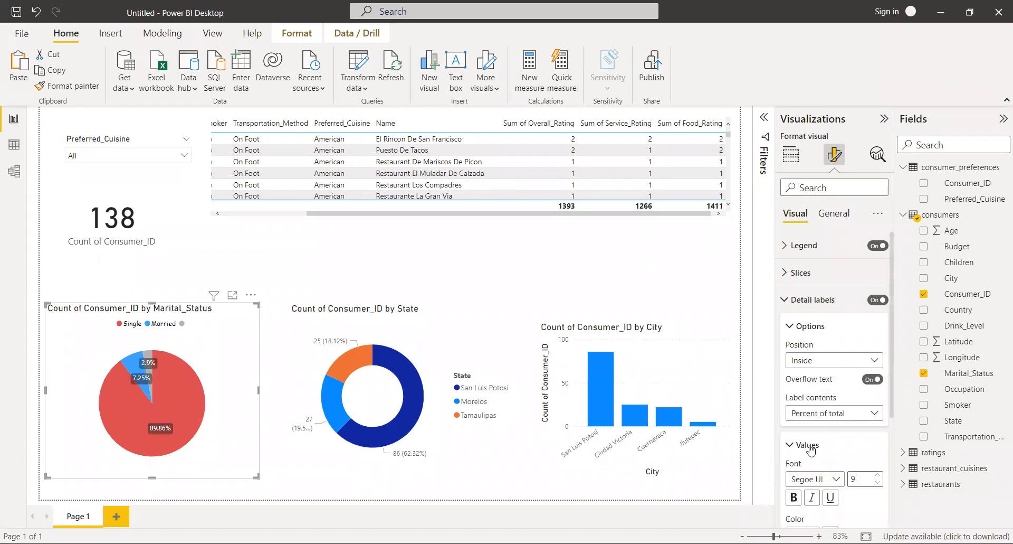
pyautogui.scroll(-3, 811, 448)
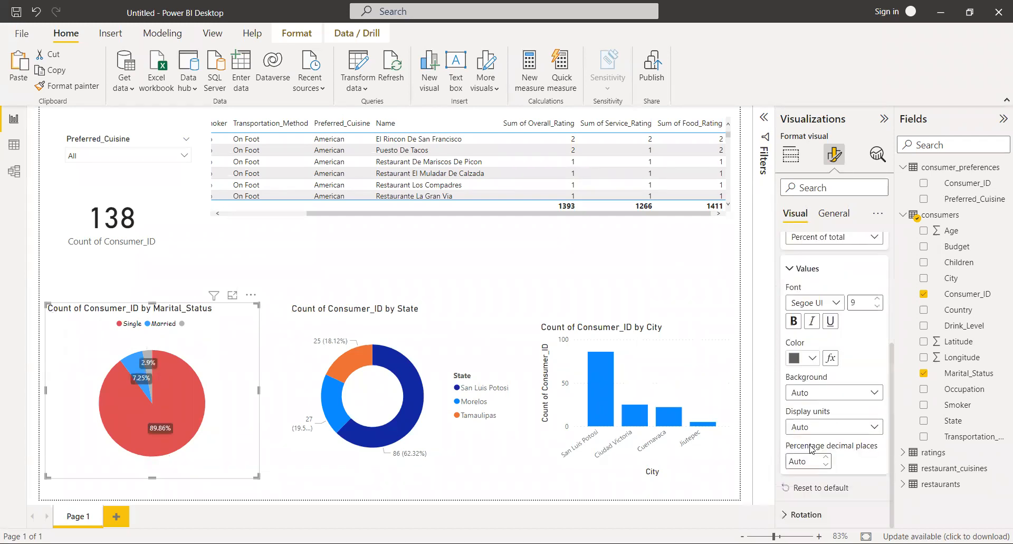
pyautogui.click(835, 304)
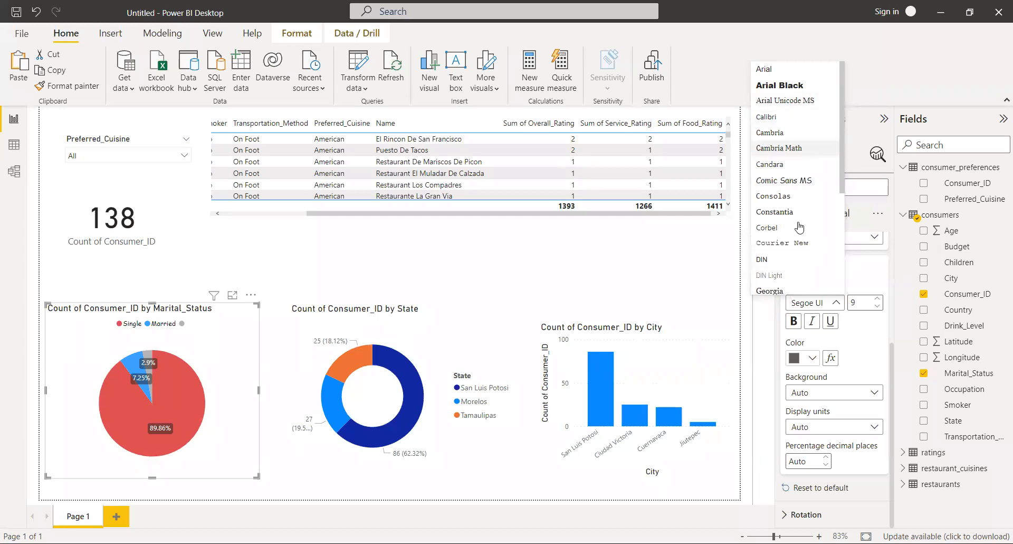
pyautogui.click(791, 181)
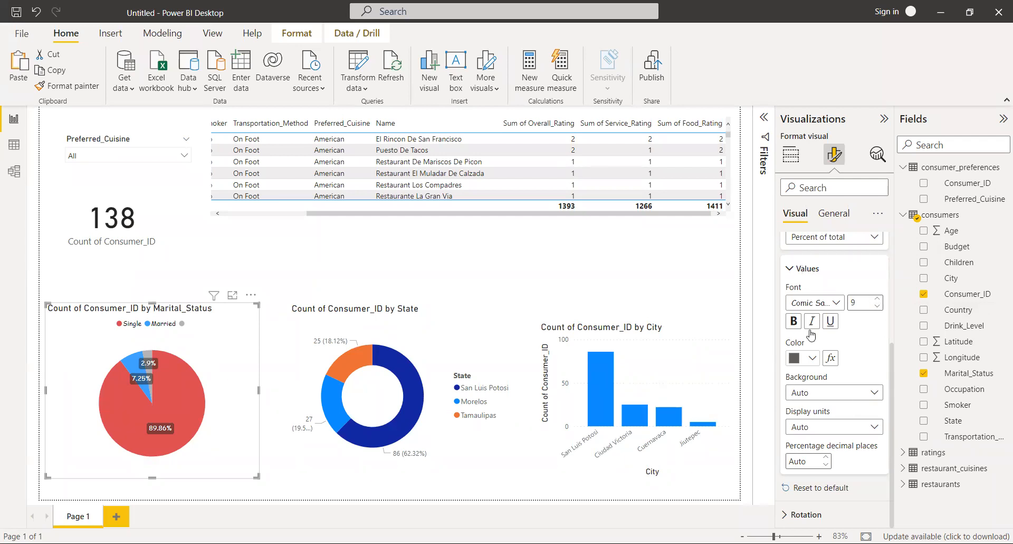
# Set the rotation of the pie chart to 10 degrees.
pyautogui.click(805, 514)
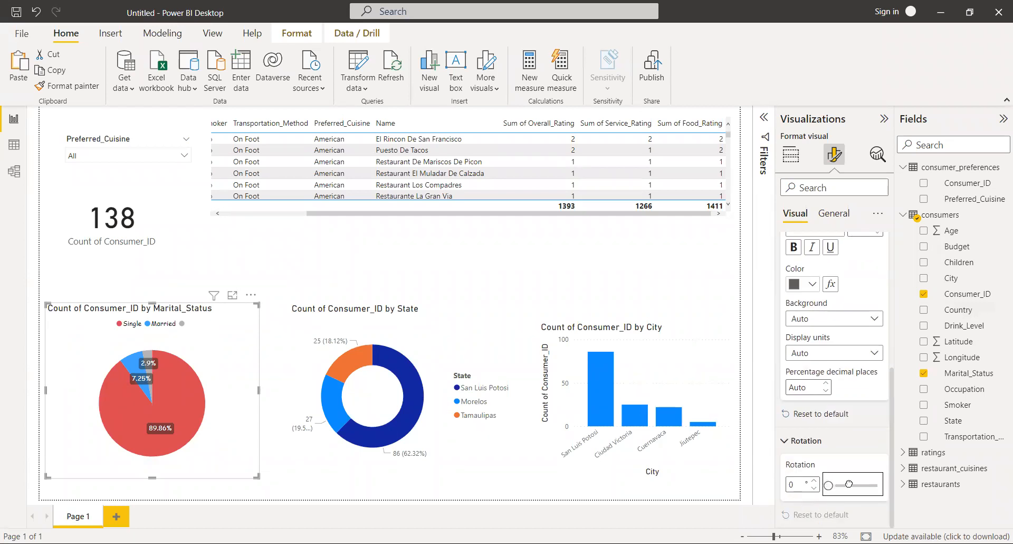
pyautogui.rightClick(851, 484)
pyautogui.press('Escape')
pyautogui.click(814, 481)
pyautogui.click(815, 482)
pyautogui.click(816, 482)
pyautogui.click(815, 482)
pyautogui.click(816, 482)
pyautogui.click(816, 482)
pyautogui.click(816, 481)
pyautogui.click(815, 482)
pyautogui.click(816, 482)
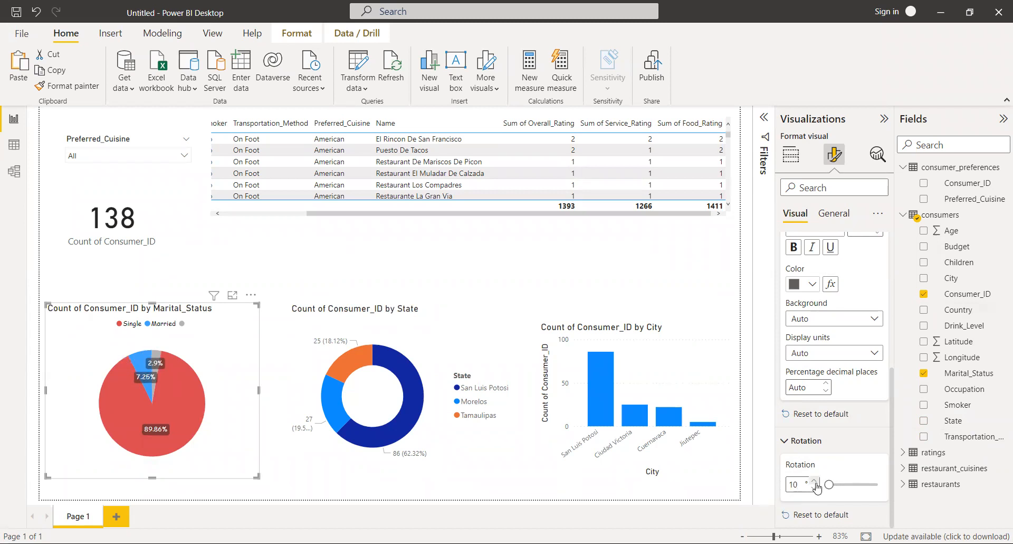
# Replace the pie chart's title text with "Percentage of married customers".
pyautogui.scroll(5, 829, 338)
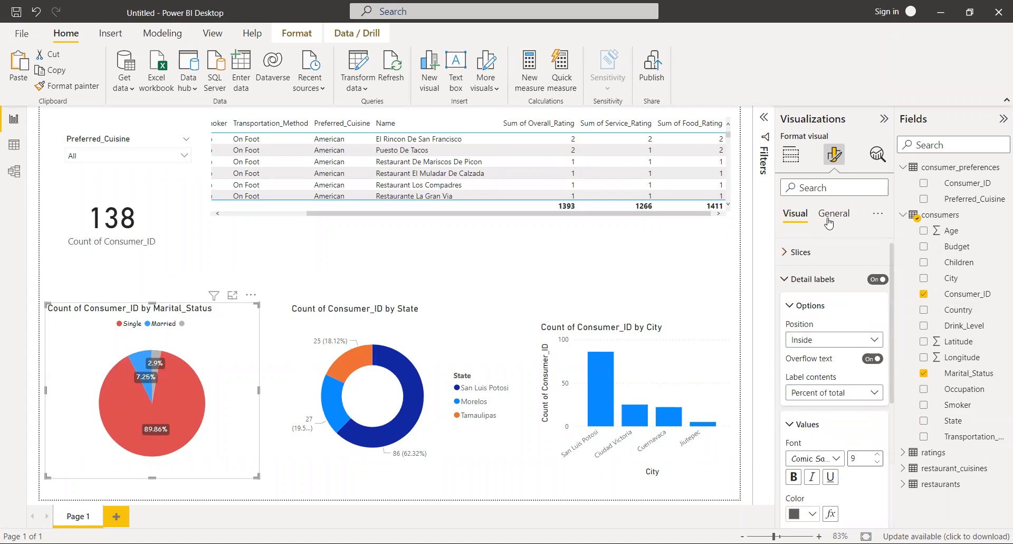
pyautogui.click(829, 224)
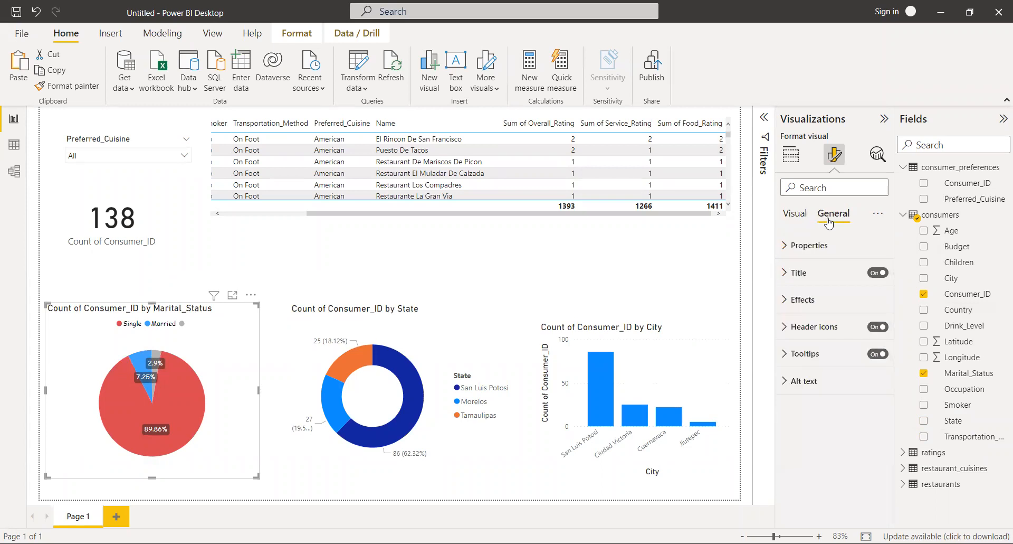
pyautogui.click(825, 277)
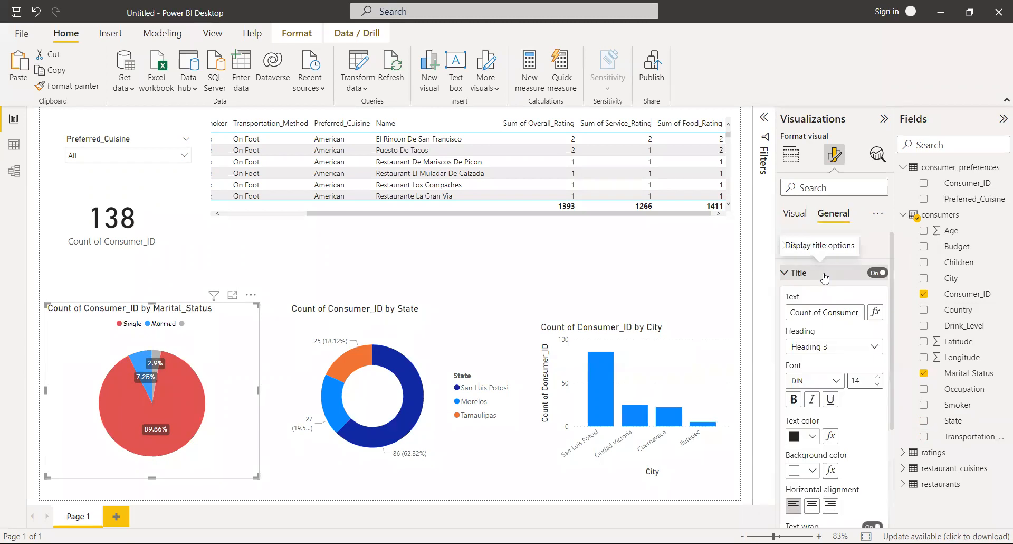
pyautogui.click(824, 313)
pyautogui.hotkey('ctrl', 'a')
pyautogui.write('Pe')
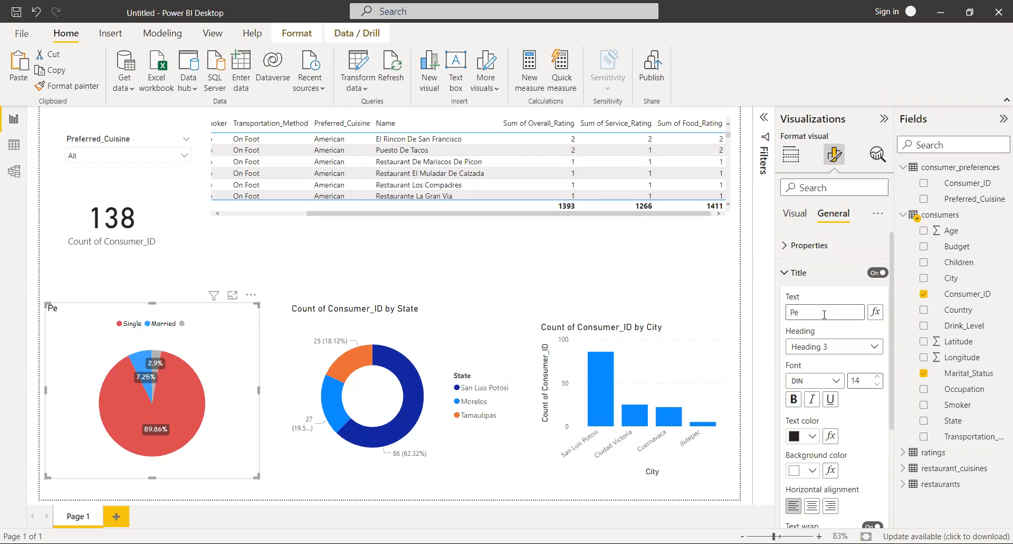
pyautogui.write('rcentage of married customers')
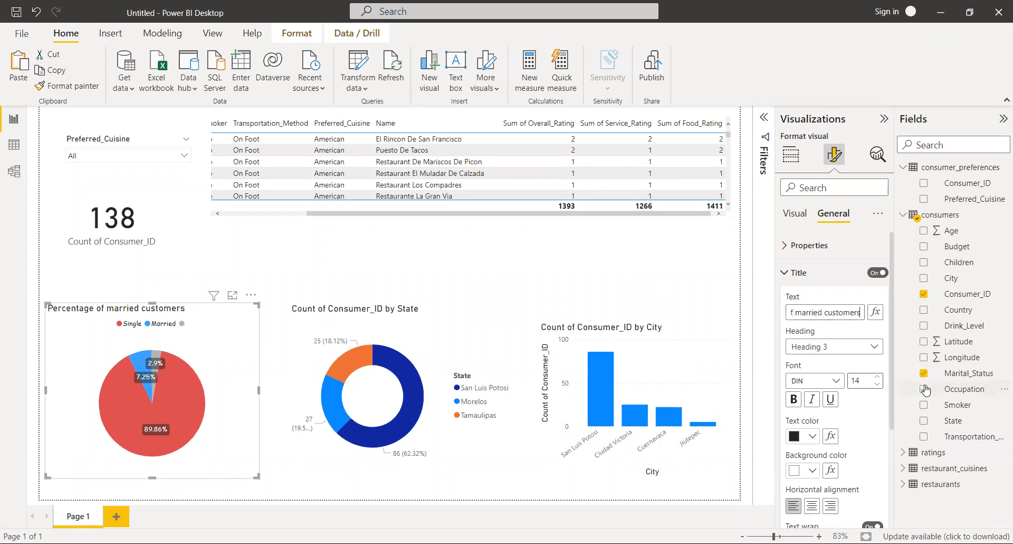
# Change the pie chart's title text to "Marital Status of Customers".
pyautogui.tripleClick(825, 312)
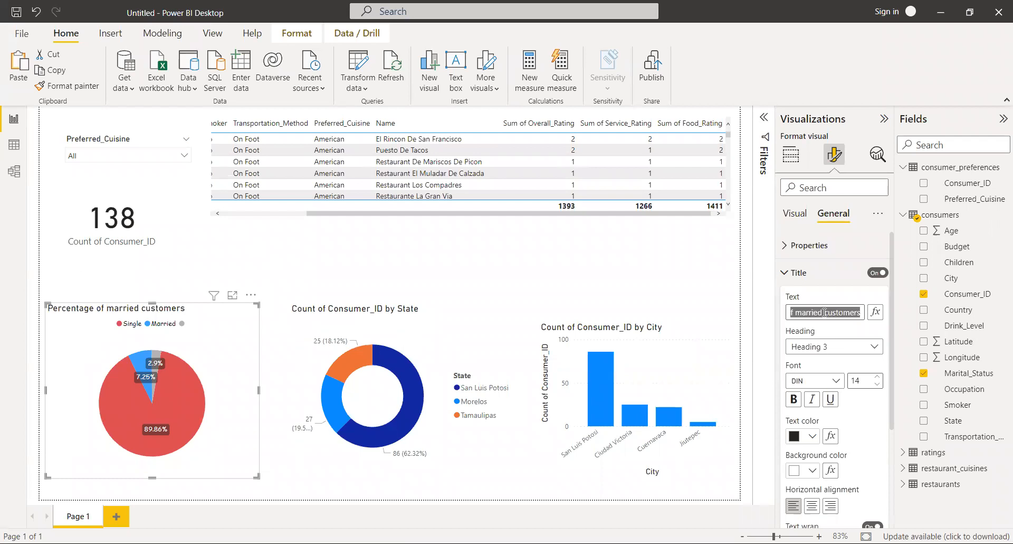
pyautogui.write('Marital Sta')
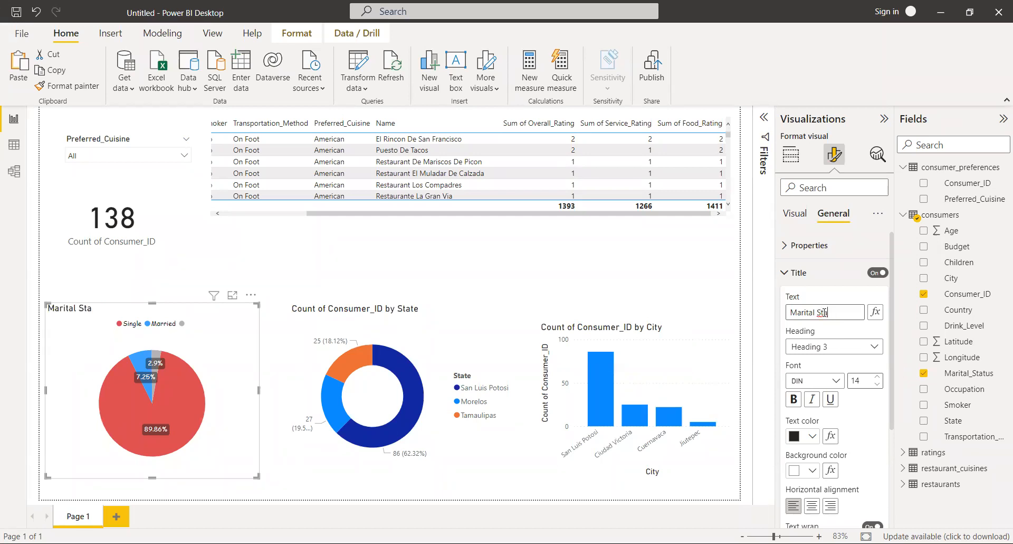
pyautogui.write('tus of Customerds')
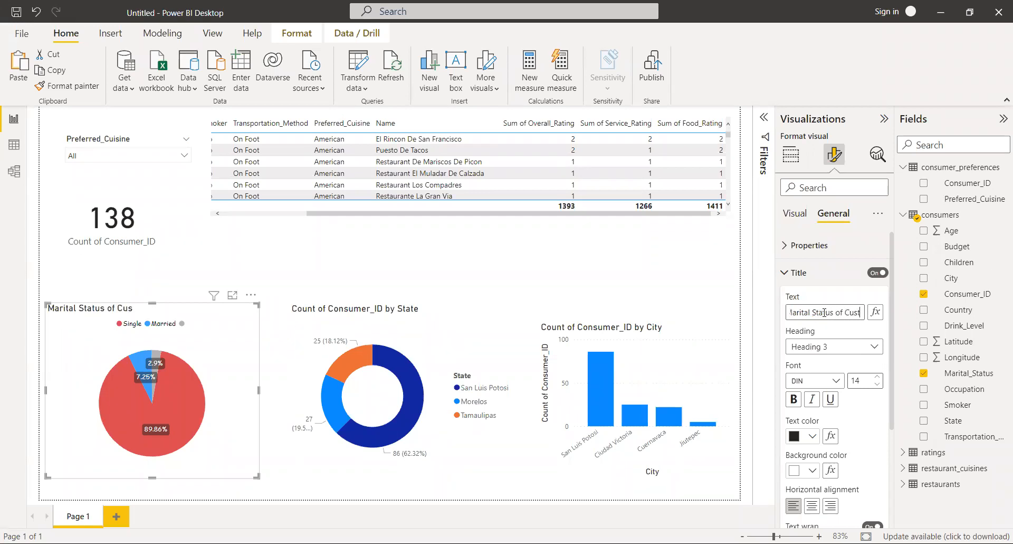
pyautogui.press('BackSpace')
pyautogui.press('BackSpace')
pyautogui.write('s')
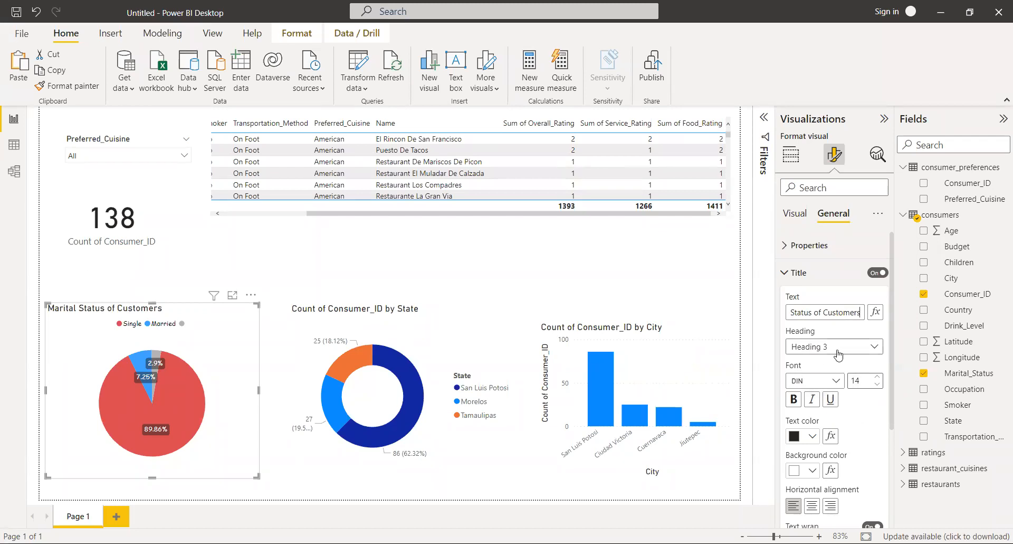
# Set the pie chart title's font to Comic Sans MS at size 13.
pyautogui.click(835, 381)
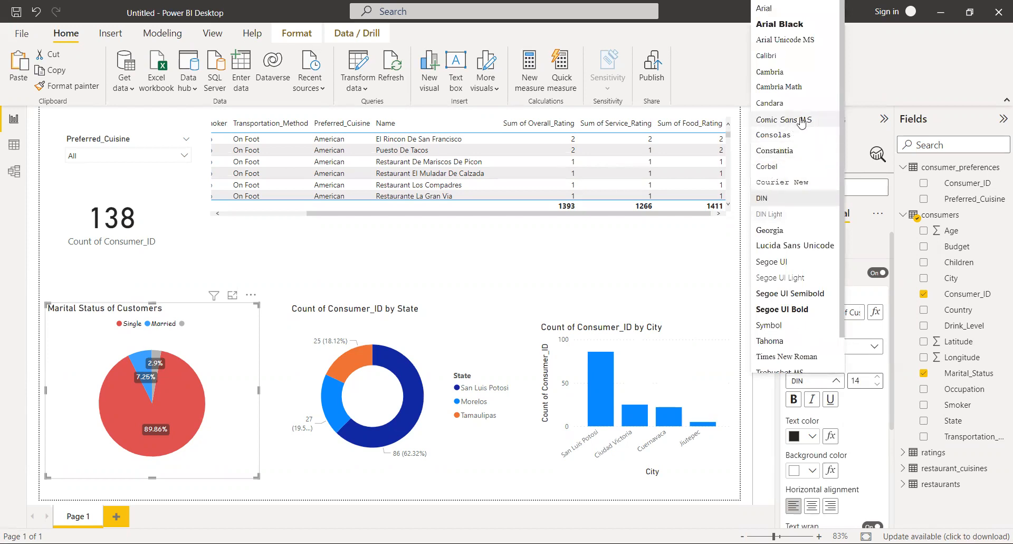
pyautogui.click(802, 121)
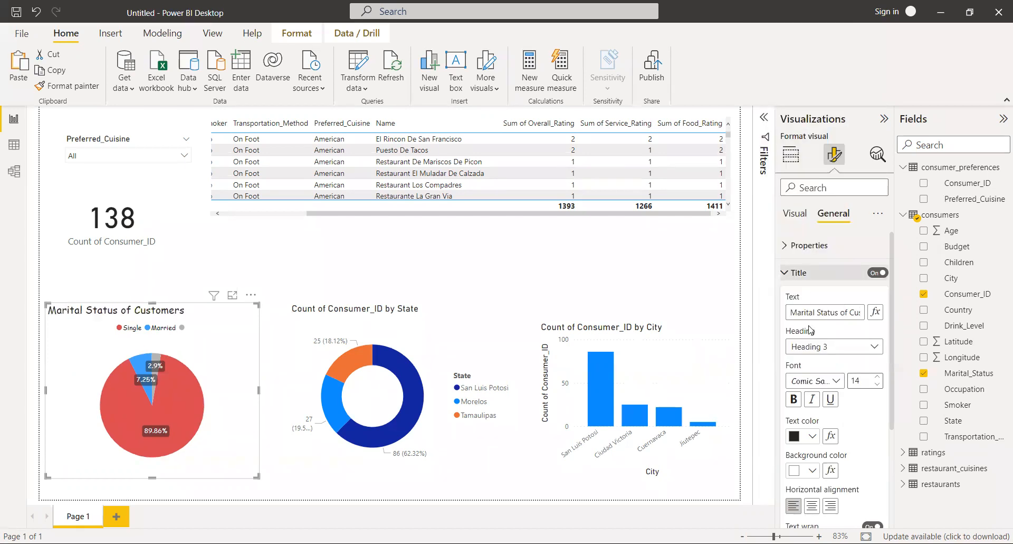
pyautogui.click(877, 385)
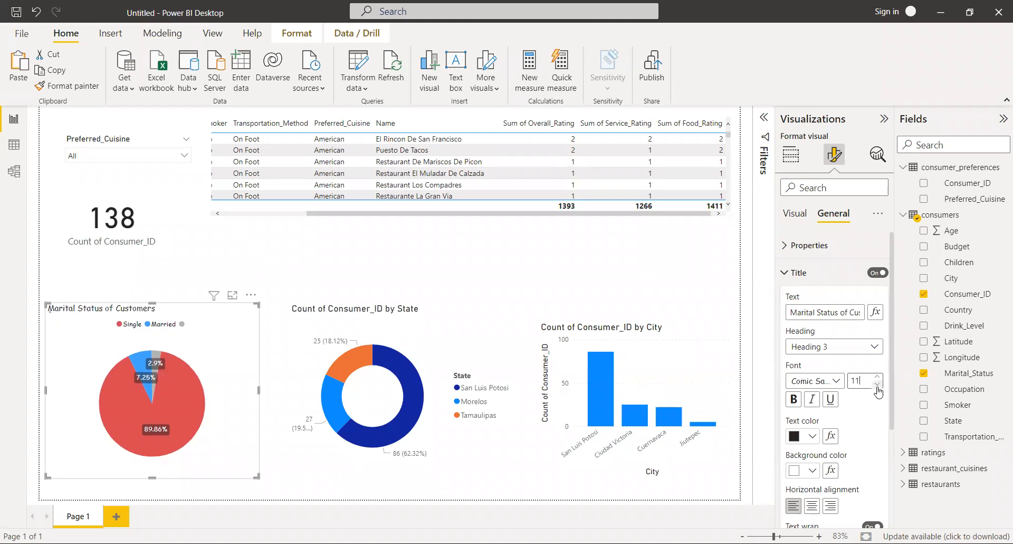
# Try bold, italic and underline on the pie chart's title, and turn all three off again.
pyautogui.click(793, 399)
pyautogui.click(813, 399)
pyautogui.click(830, 399)
pyautogui.click(794, 400)
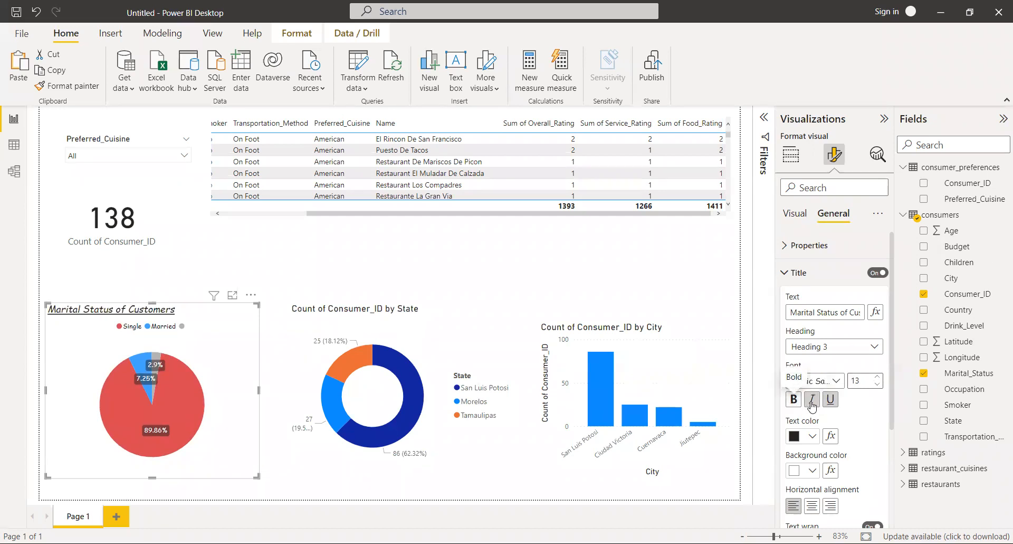
pyautogui.click(812, 402)
pyautogui.click(826, 403)
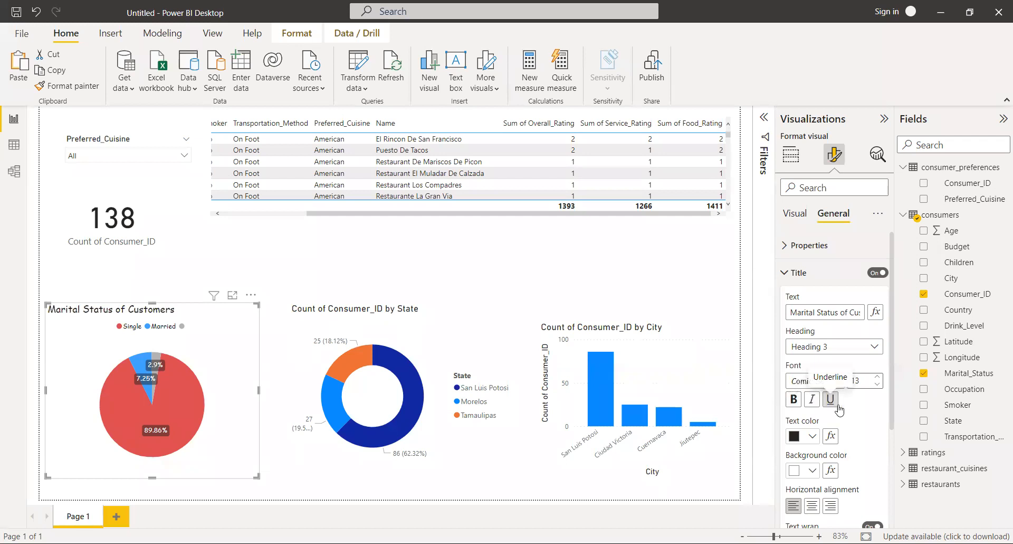
# Set the text color of the pie chart's title to white.
pyautogui.scroll(-3, 825, 369)
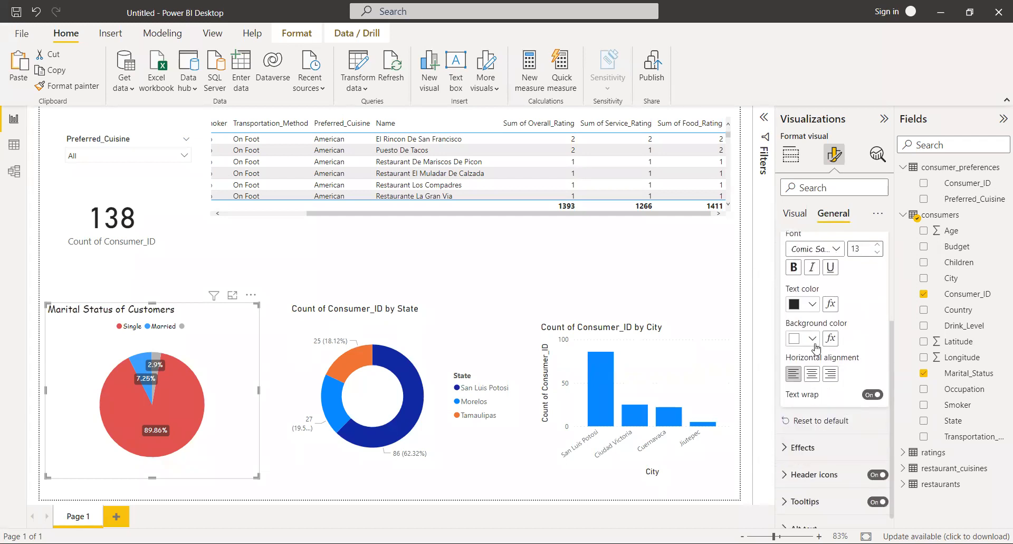
pyautogui.click(813, 304)
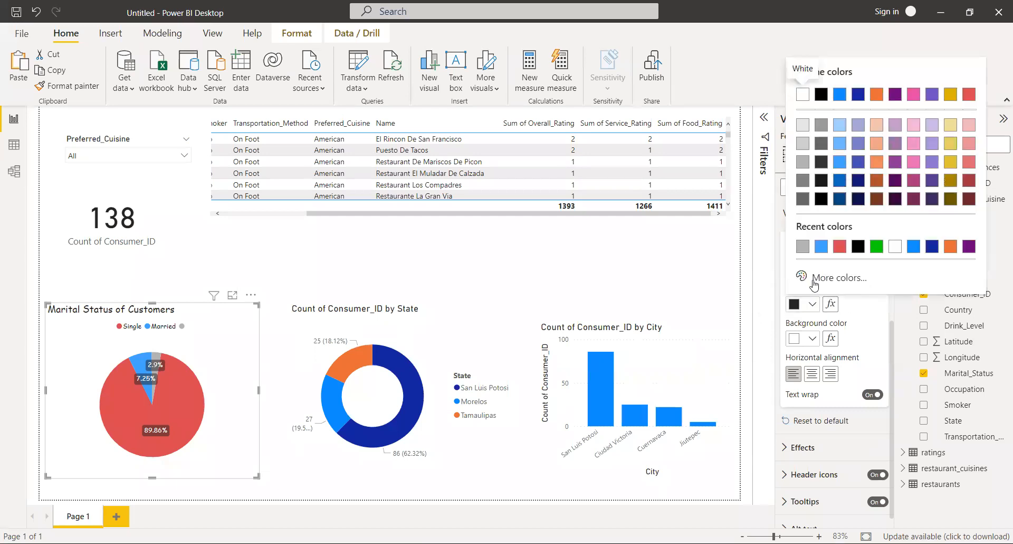
pyautogui.click(895, 246)
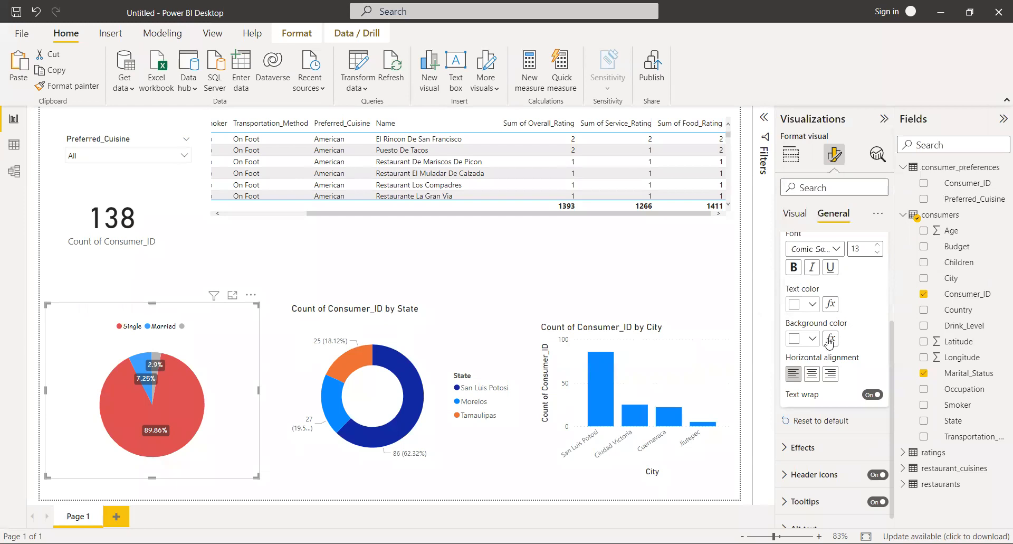
# Try black and then pink as the background color of the pie chart's title.
pyautogui.click(812, 338)
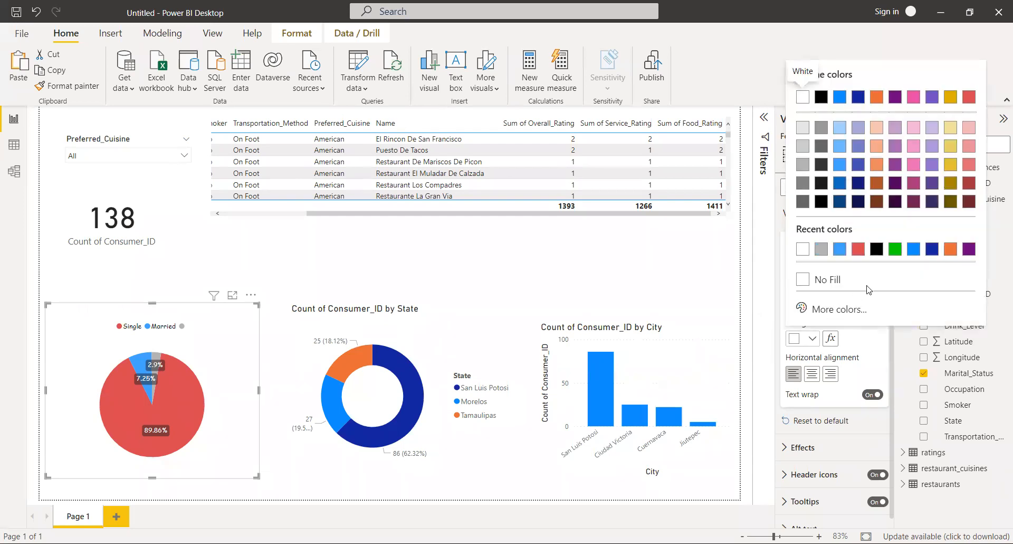
pyautogui.click(876, 249)
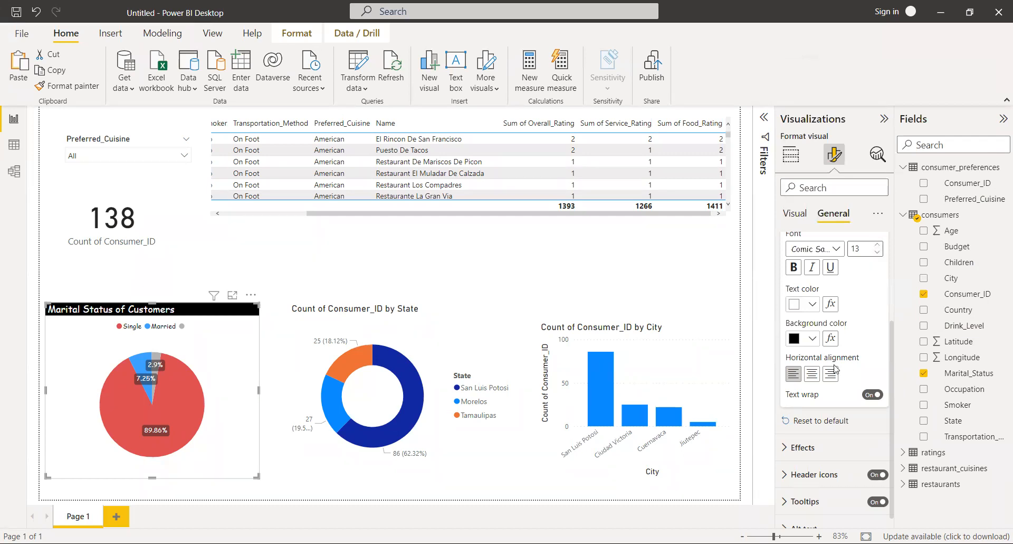
pyautogui.click(813, 338)
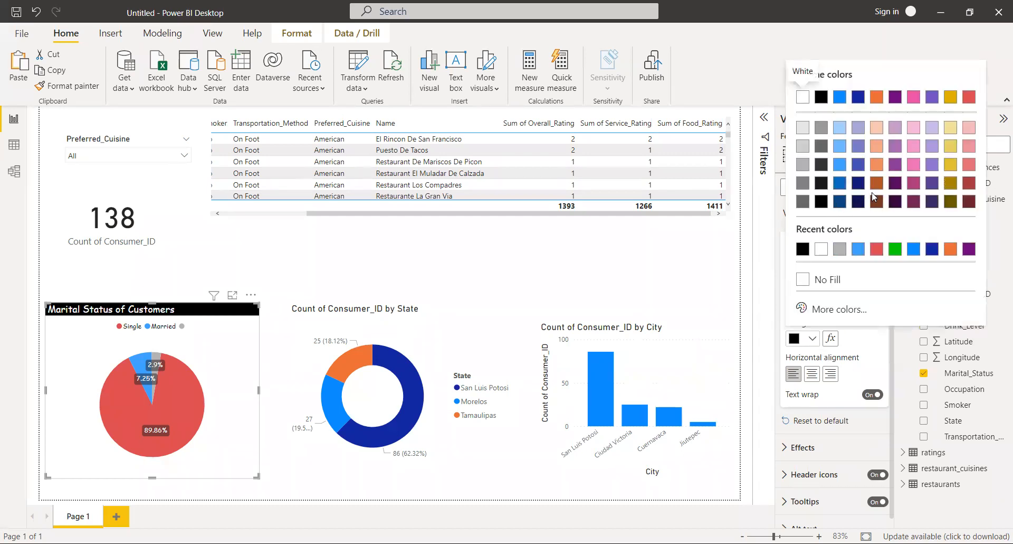
pyautogui.click(914, 101)
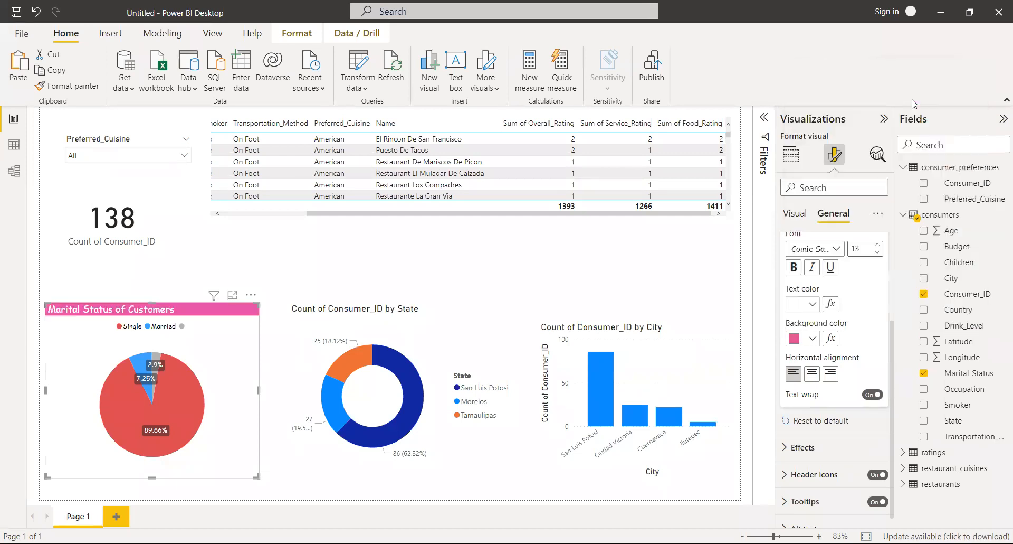
# Give the pie chart's title a medium indigo-blue background and align the title text to the center.
pyautogui.click(812, 338)
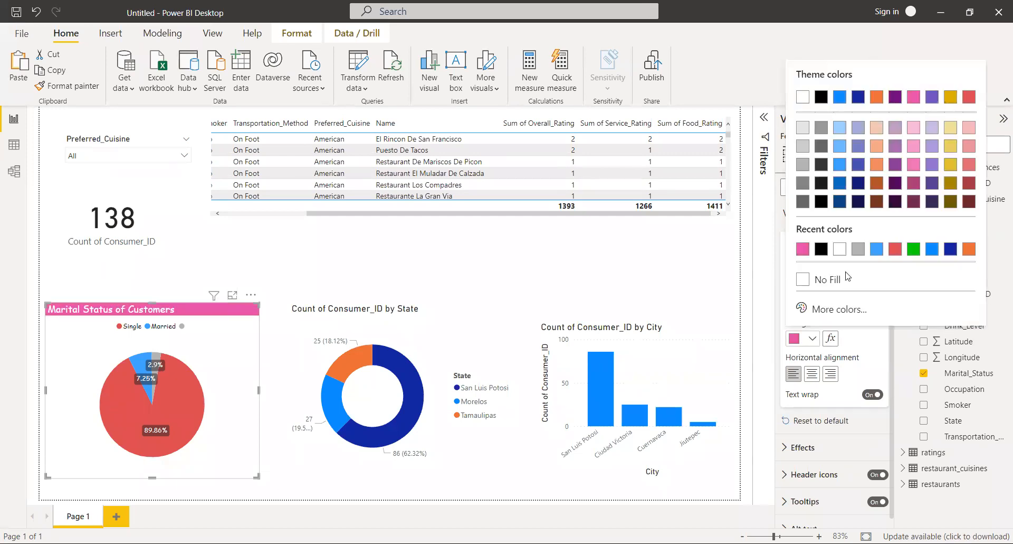
pyautogui.click(858, 164)
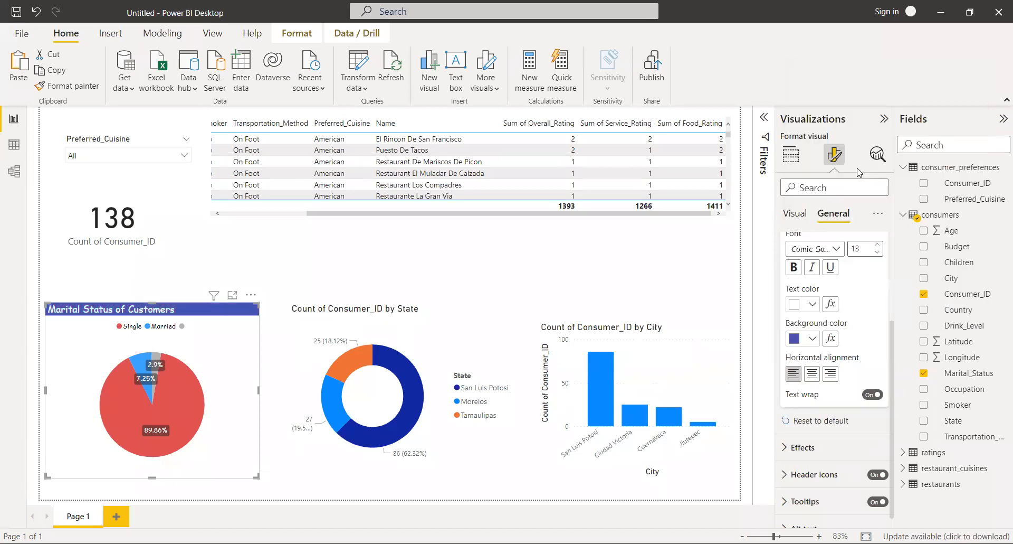
pyautogui.click(813, 374)
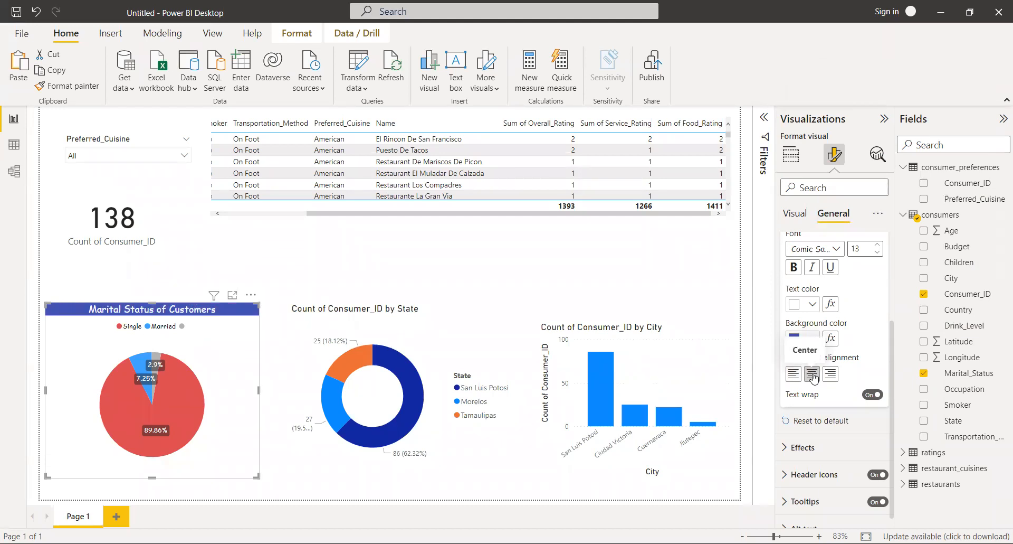
# Set the pie chart's visual background to a light gray with 70% transparency.
pyautogui.click(836, 449)
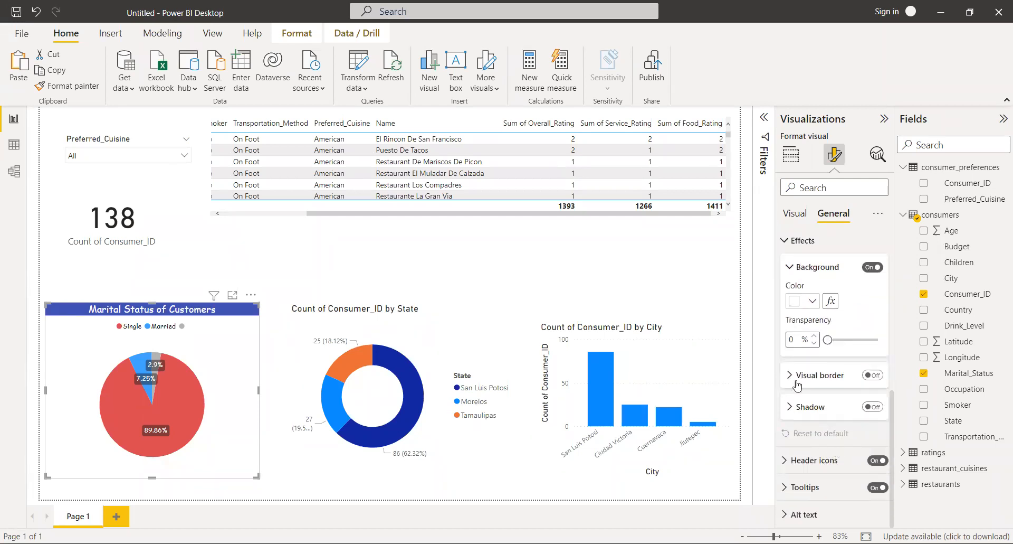
pyautogui.click(813, 302)
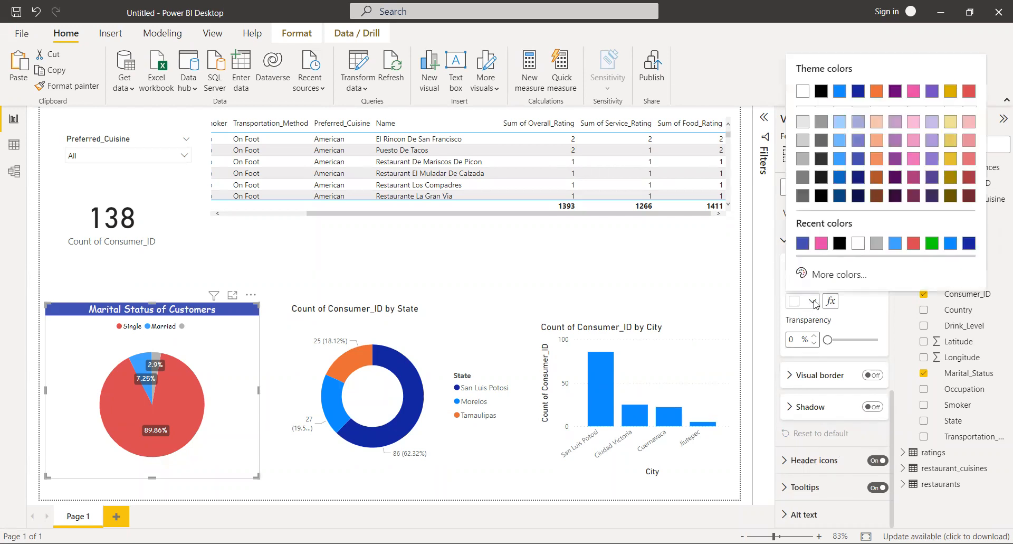
pyautogui.click(802, 124)
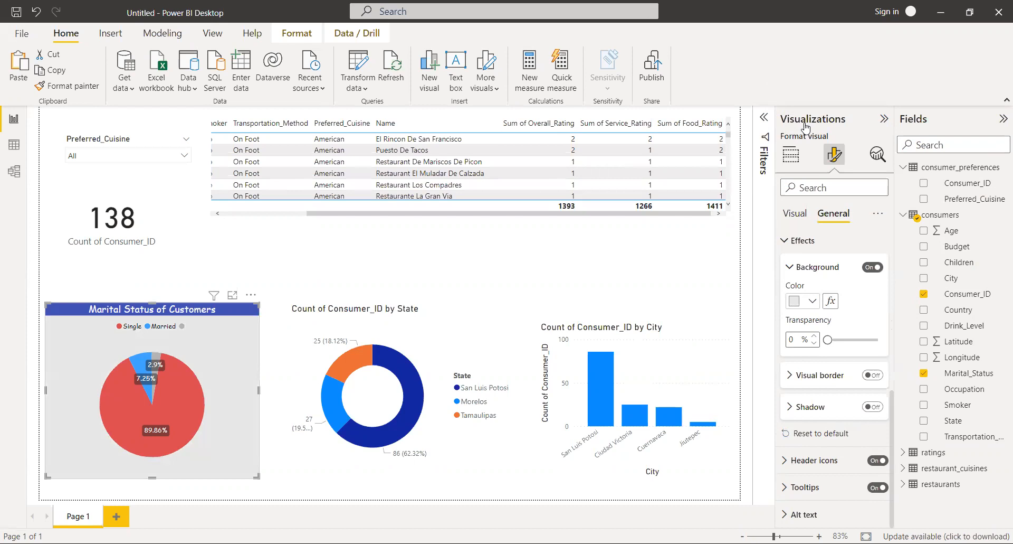
pyautogui.click(844, 340)
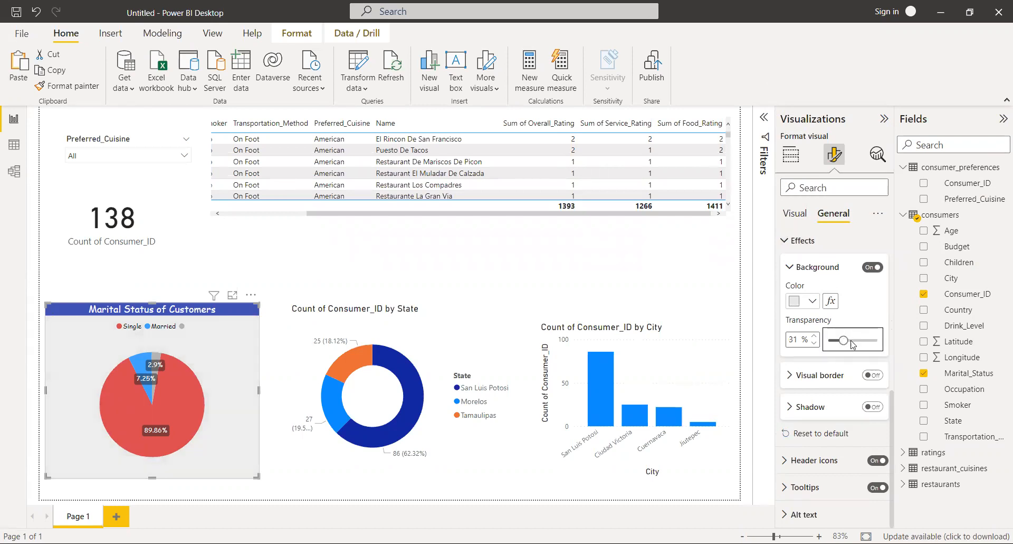
pyautogui.click(856, 340)
pyautogui.moveTo(855, 341); pyautogui.dragTo(863, 341)
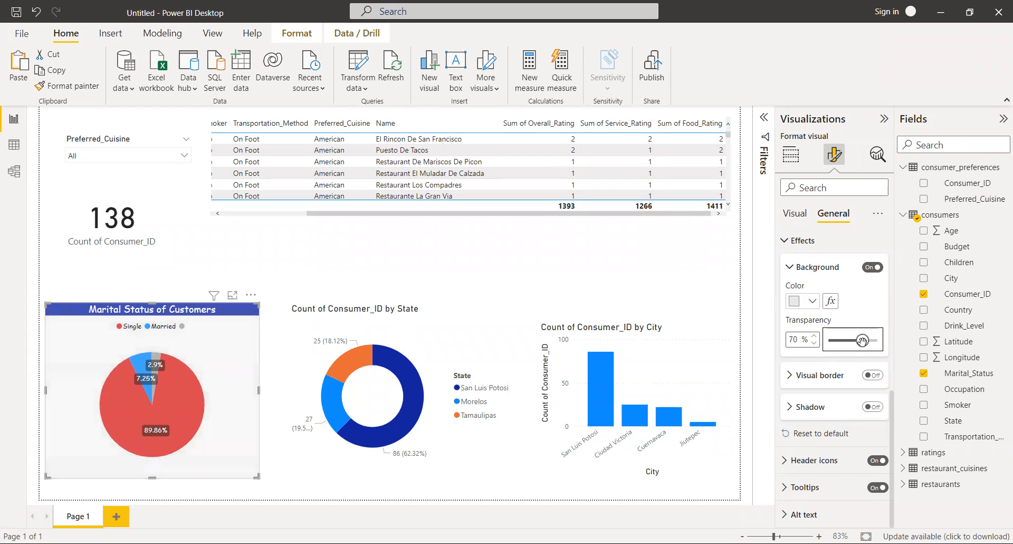
# Turn on the pie chart's visual border, color it light gray and round its corners to 6 px.
pyautogui.click(873, 375)
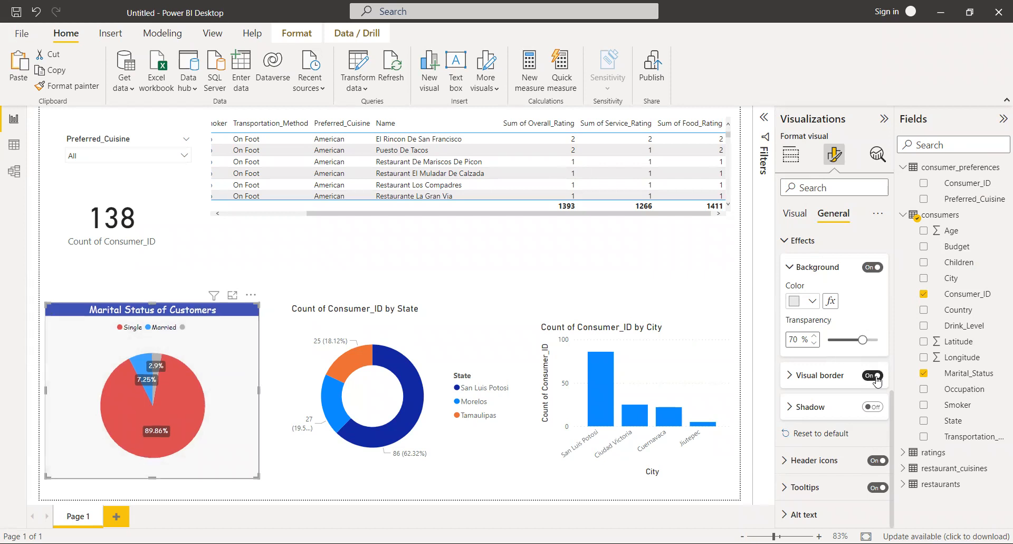
pyautogui.click(810, 386)
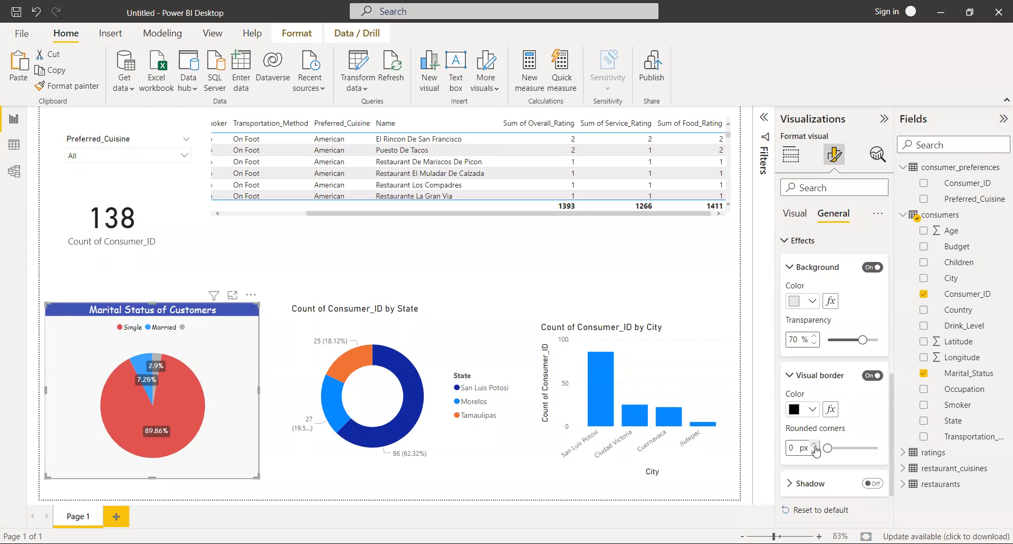
pyautogui.click(811, 410)
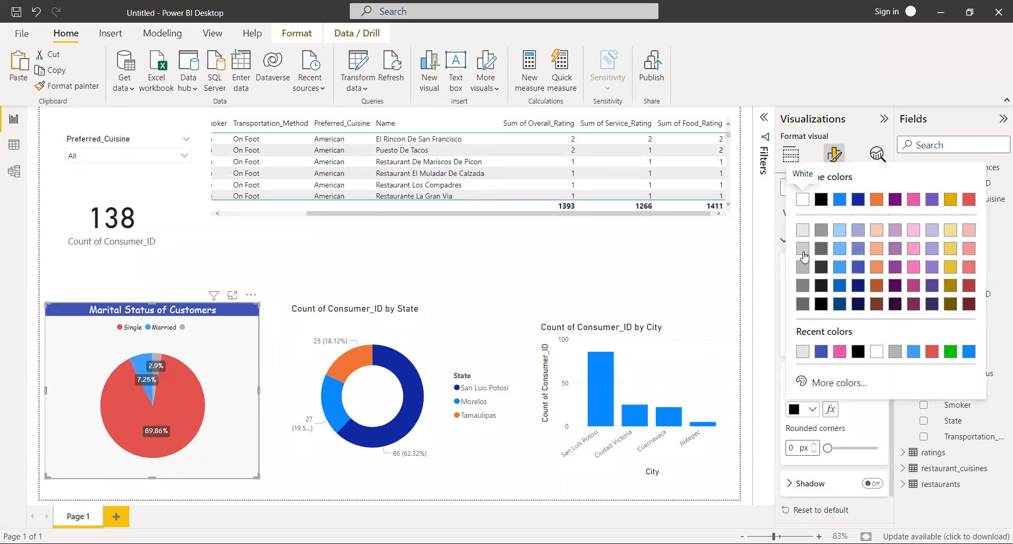
pyautogui.click(806, 256)
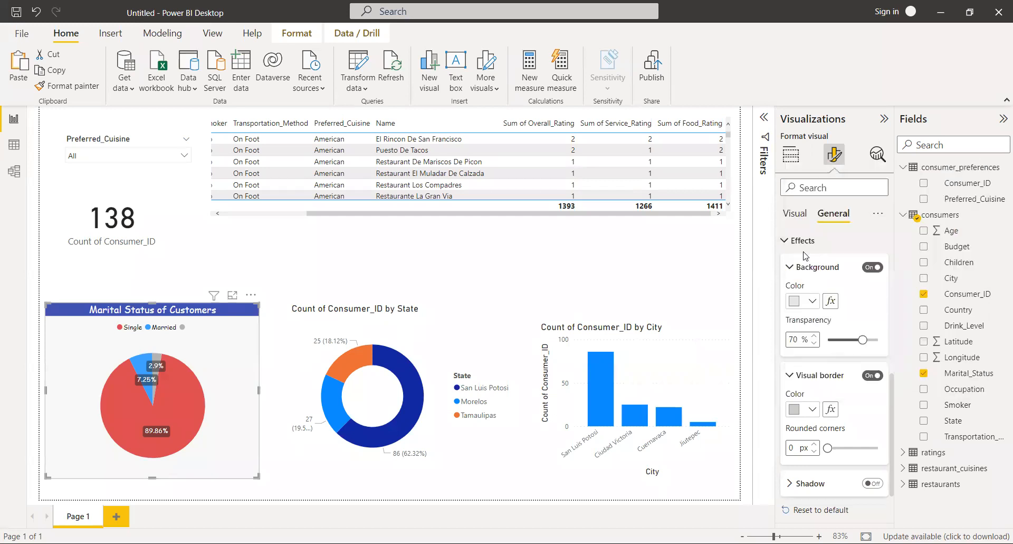
pyautogui.click(814, 445)
pyautogui.click(815, 445)
pyautogui.click(814, 445)
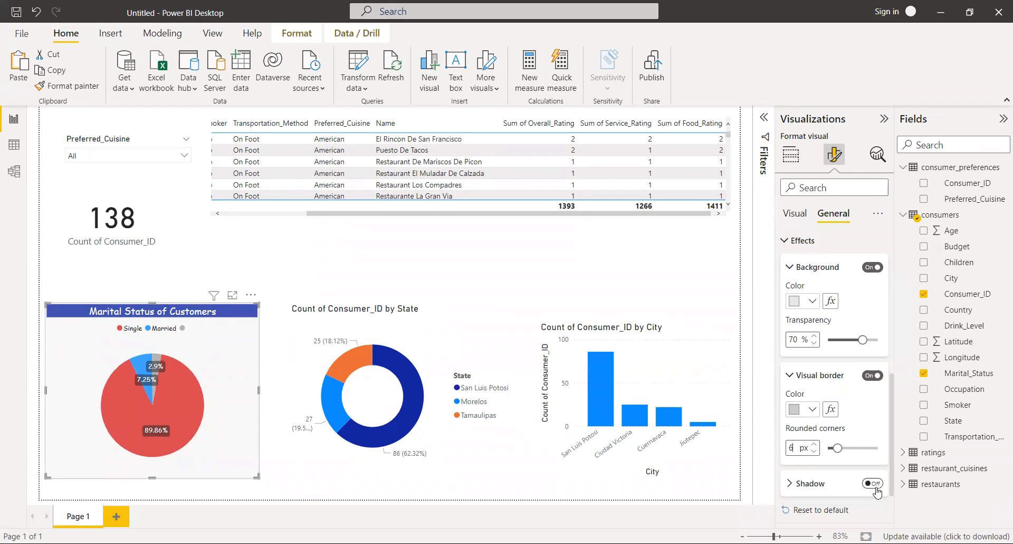
# Try a shadow on the pie chart, turn it off again and deselect the chart.
pyautogui.scroll(-2, 874, 485)
pyautogui.click(874, 407)
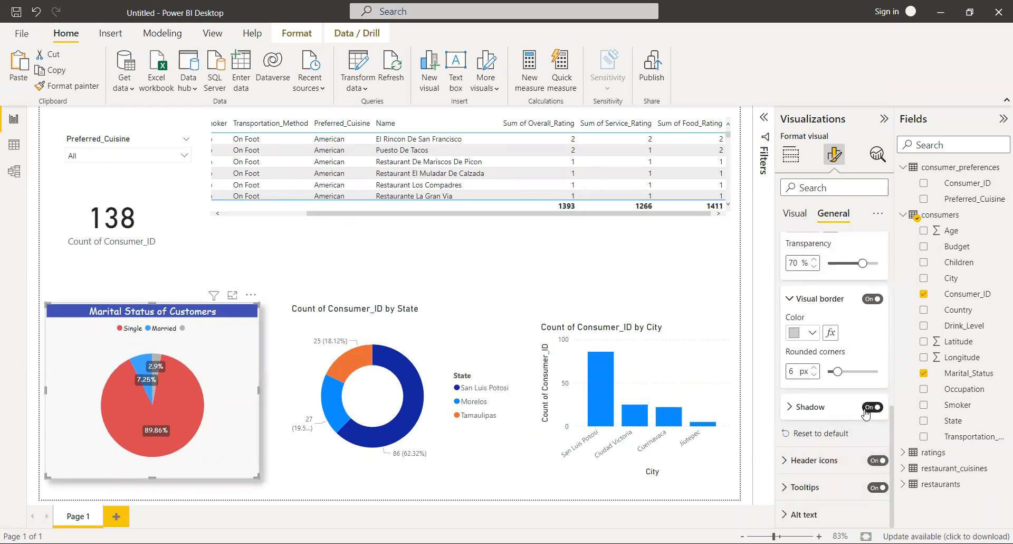
pyautogui.click(866, 410)
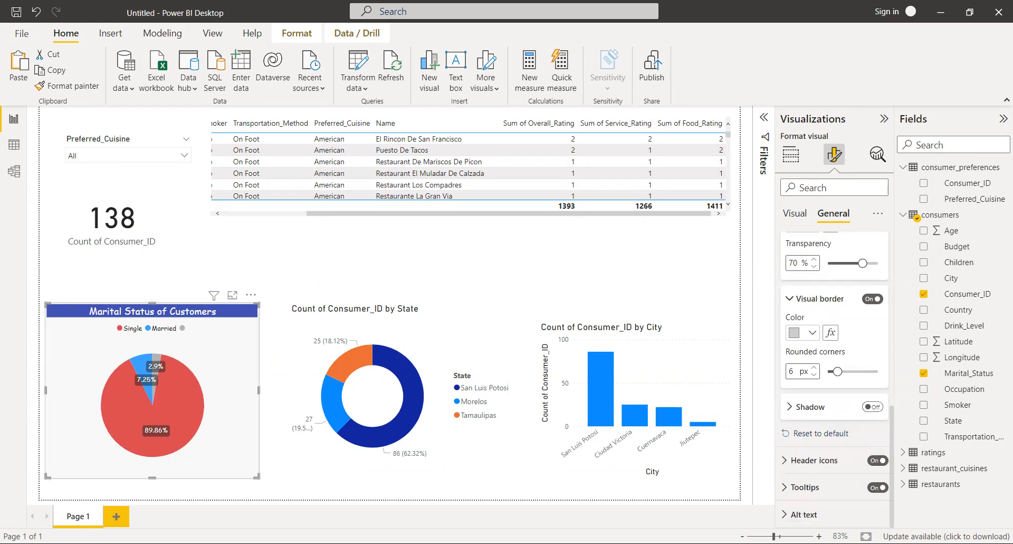
pyautogui.scroll(10, 817, 361)
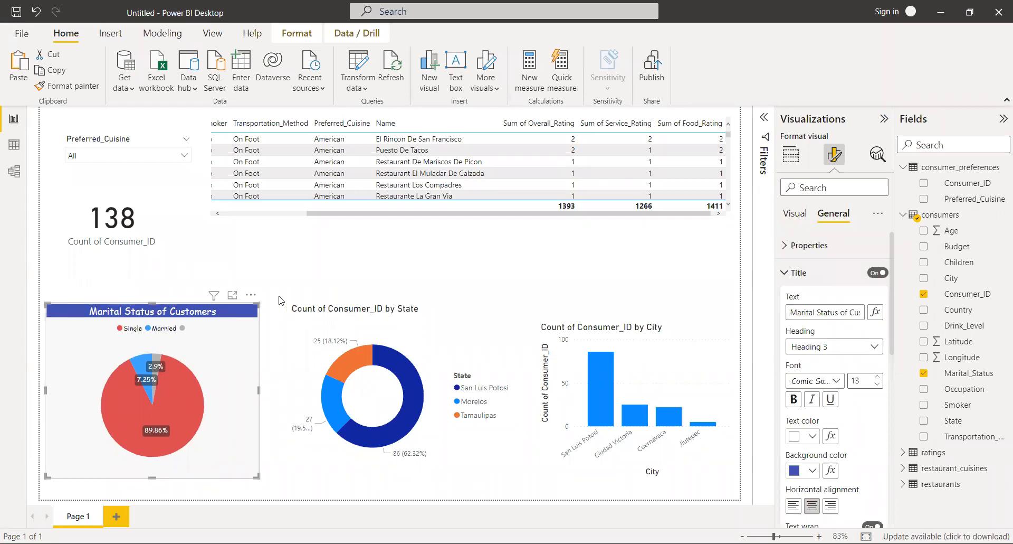
pyautogui.click(297, 273)
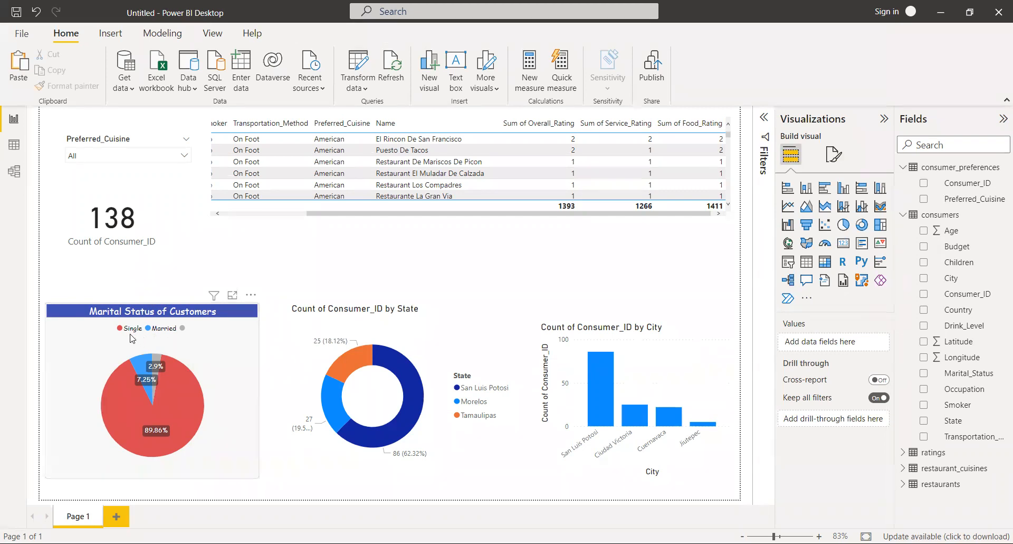
# Copy the pie chart's formatting onto the Count of Consumer_ID by State donut chart with Format painter.
pyautogui.moveTo(125, 372)
pyautogui.click(220, 356)
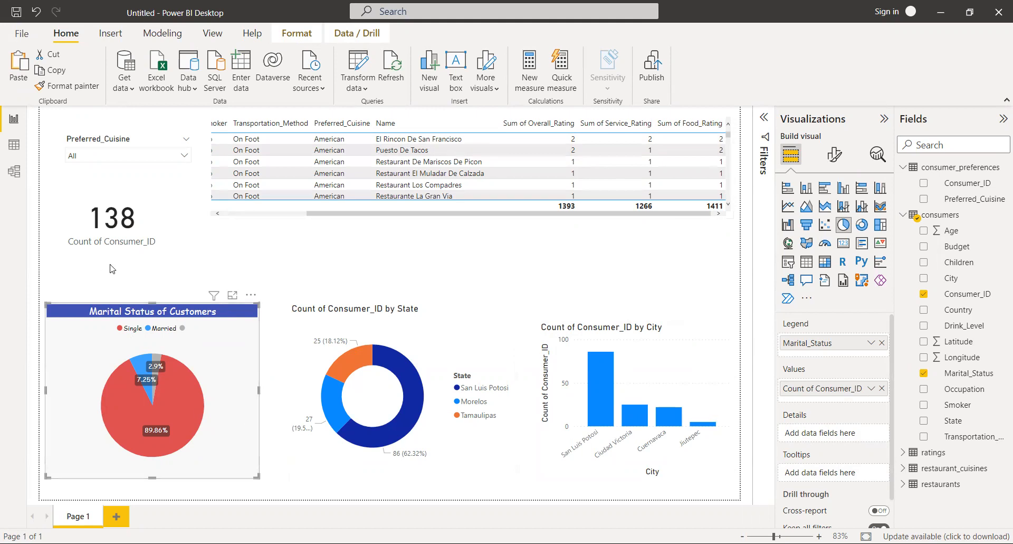
pyautogui.click(61, 89)
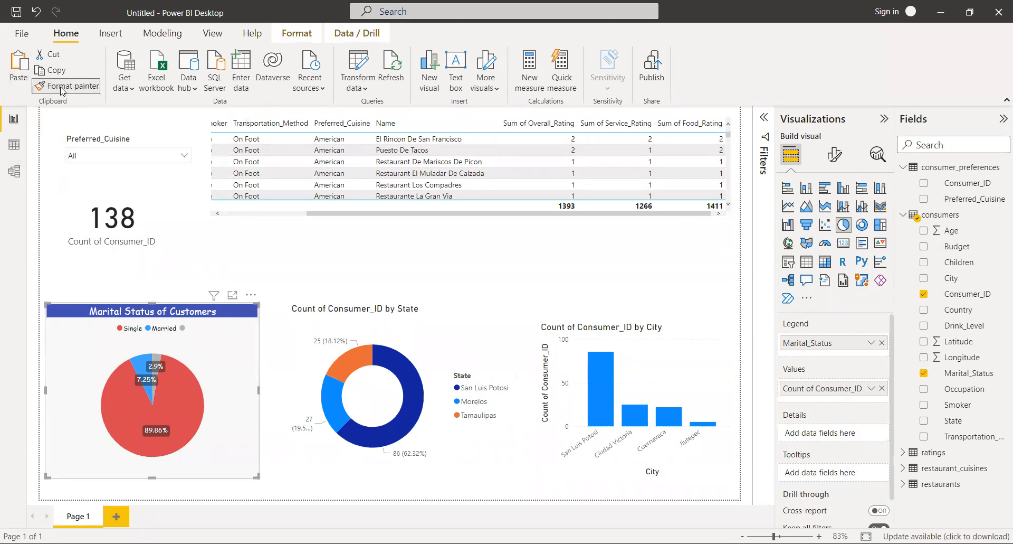
pyautogui.click(438, 338)
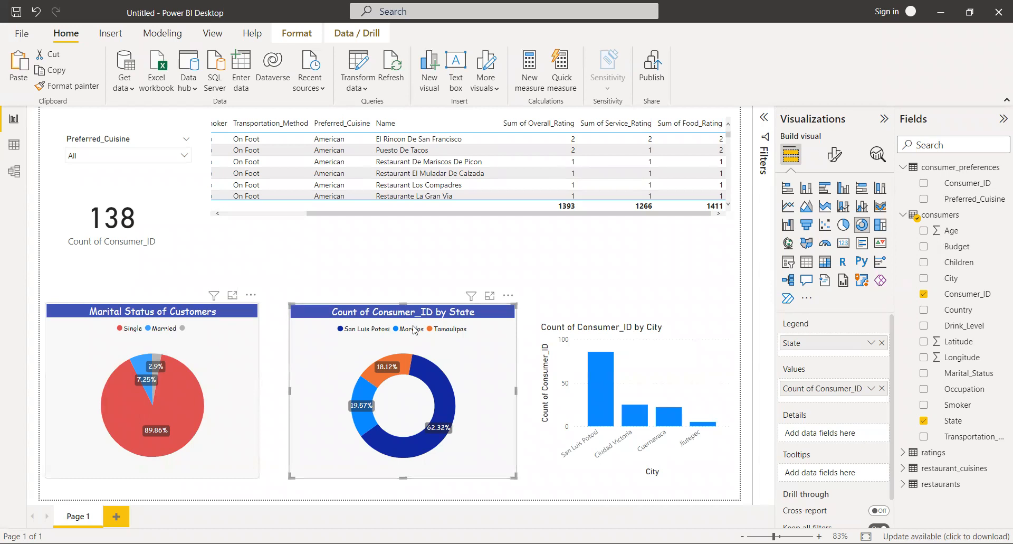
pyautogui.moveTo(432, 368)
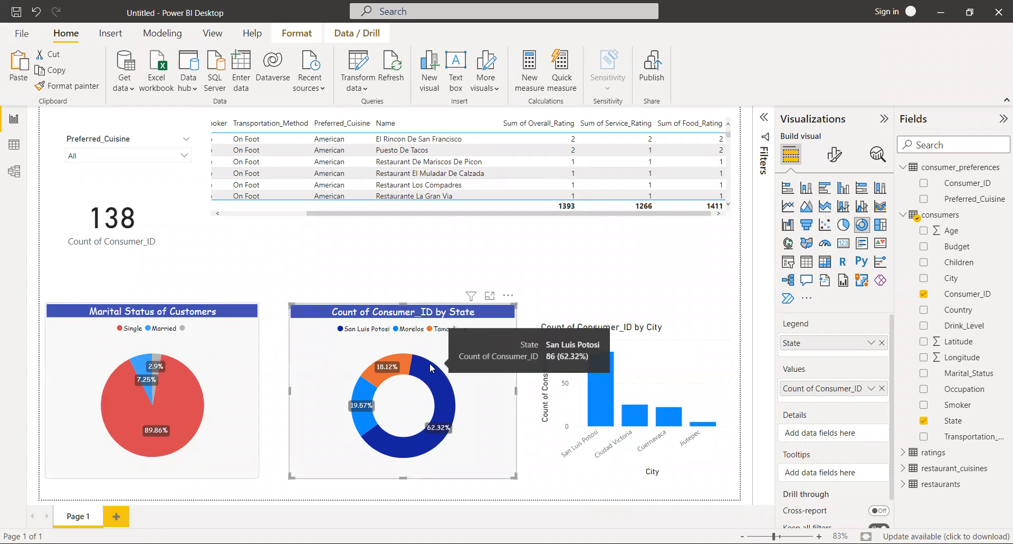
# Open the title settings of the State donut chart and undo the formatting copied onto it.
pyautogui.click(834, 155)
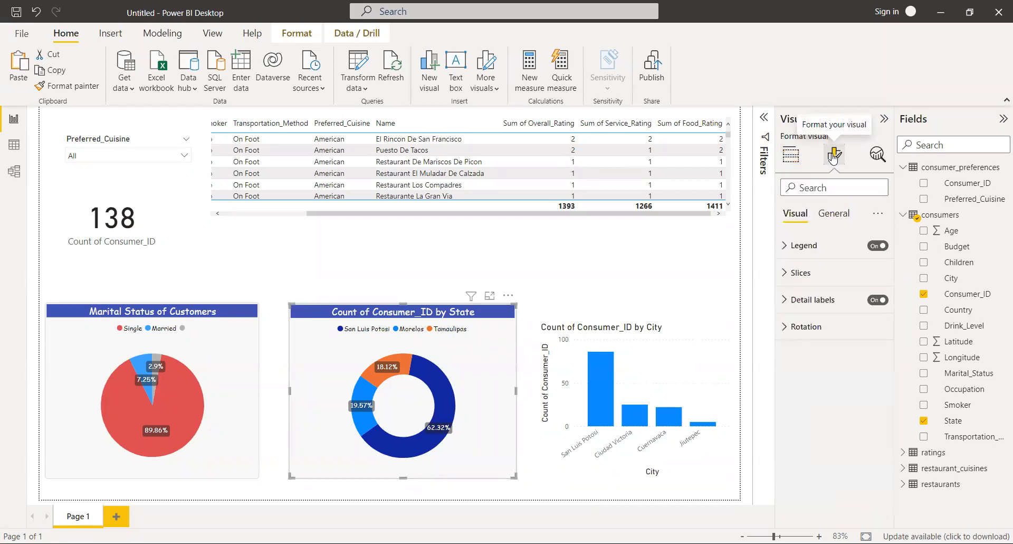
pyautogui.click(835, 215)
pyautogui.click(834, 274)
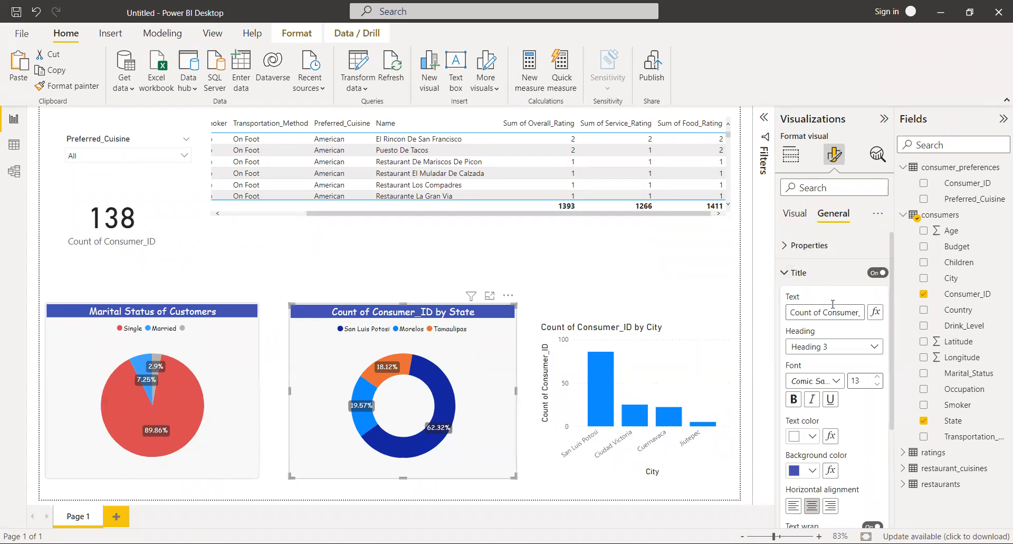
pyautogui.click(36, 11)
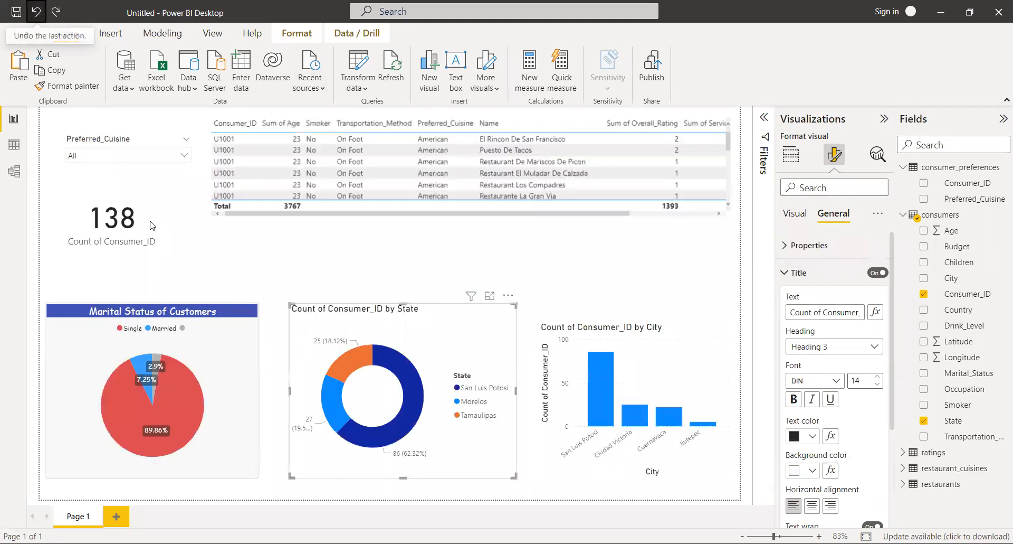
# Use Format painter to apply the Marital Status pie chart's formatting to the State donut chart again.
pyautogui.click(231, 371)
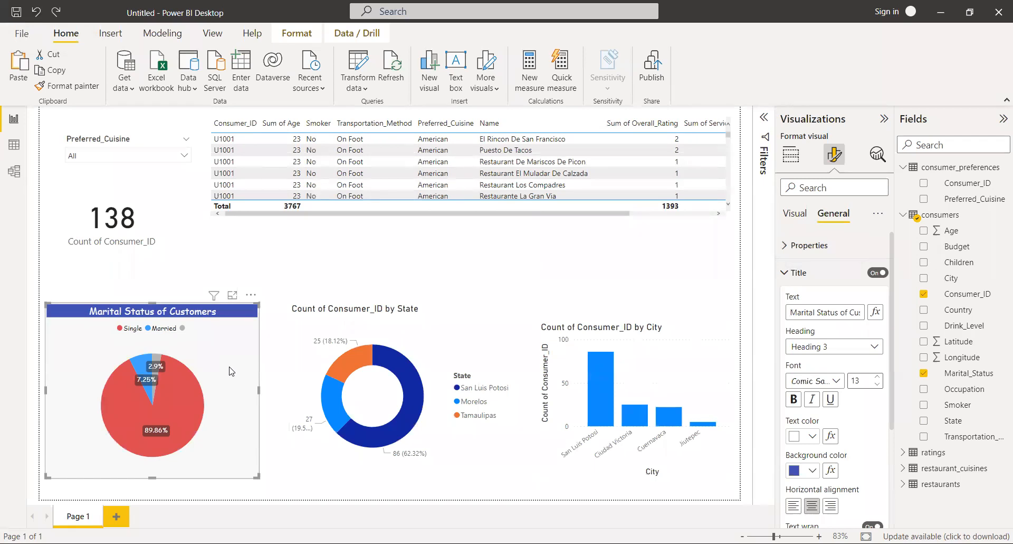
pyautogui.click(73, 88)
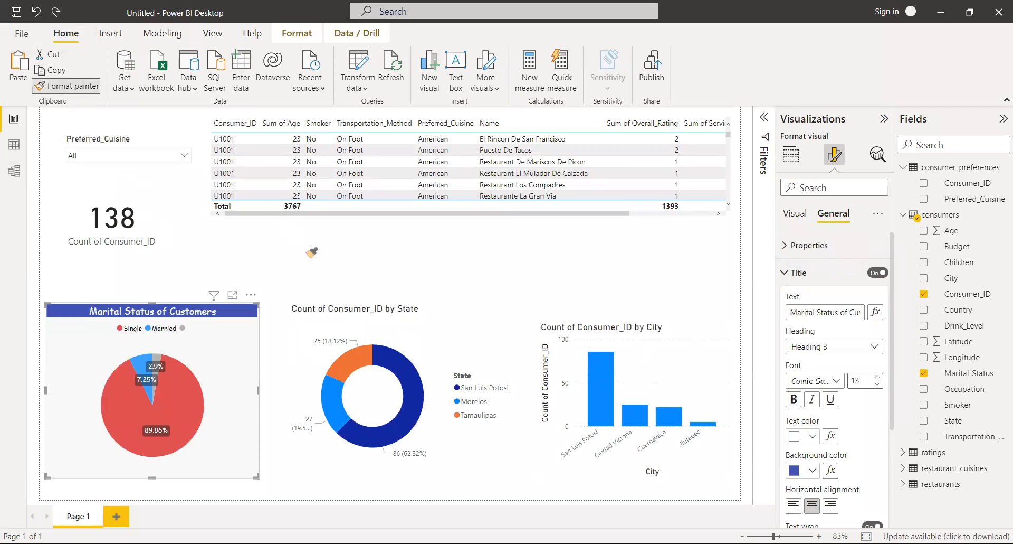
pyautogui.click(428, 340)
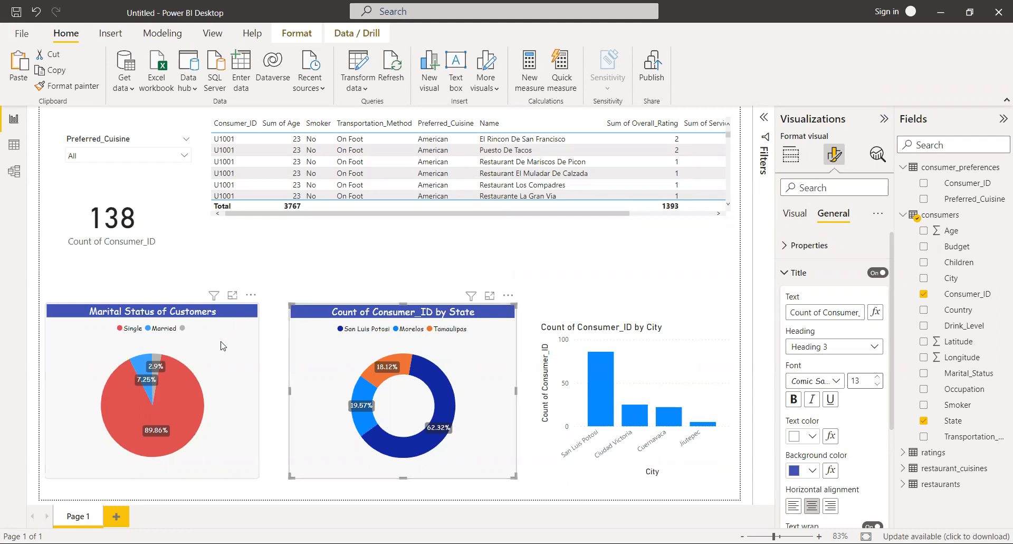
pyautogui.moveTo(180, 416)
# Change the State donut chart's title text to "Customers per State".
pyautogui.click(832, 316)
pyautogui.hotkey('ctrl', 'a')
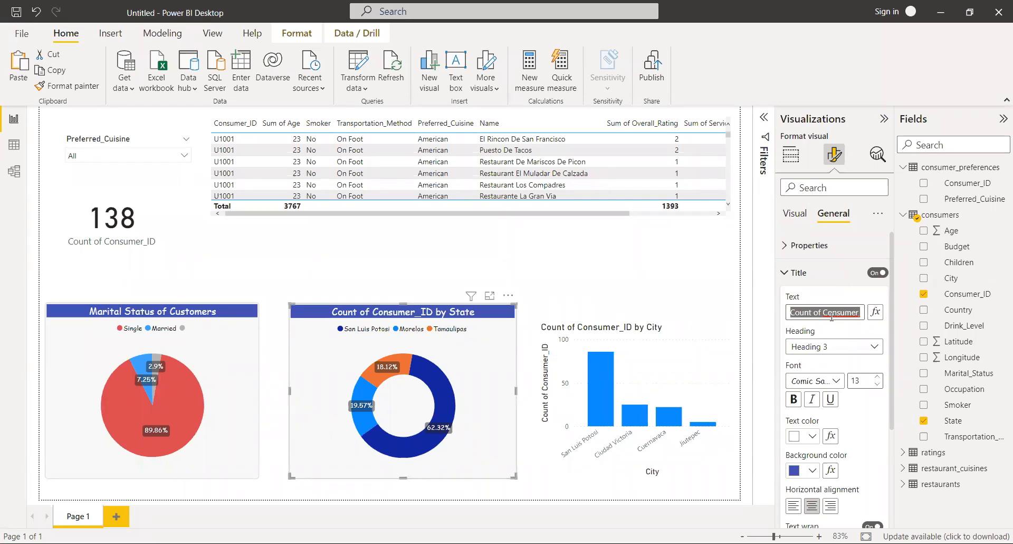
pyautogui.write('Customers')
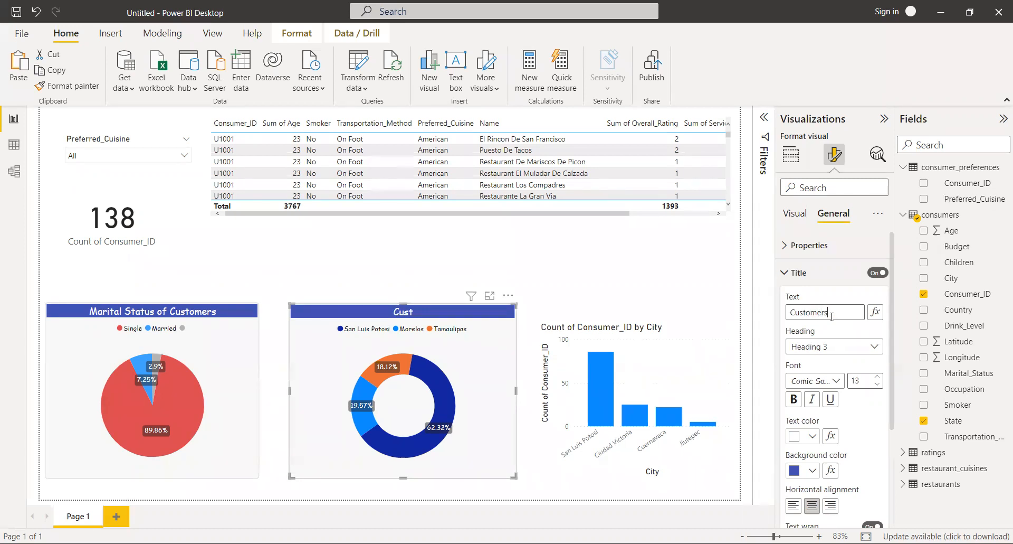
pyautogui.write(' per State')
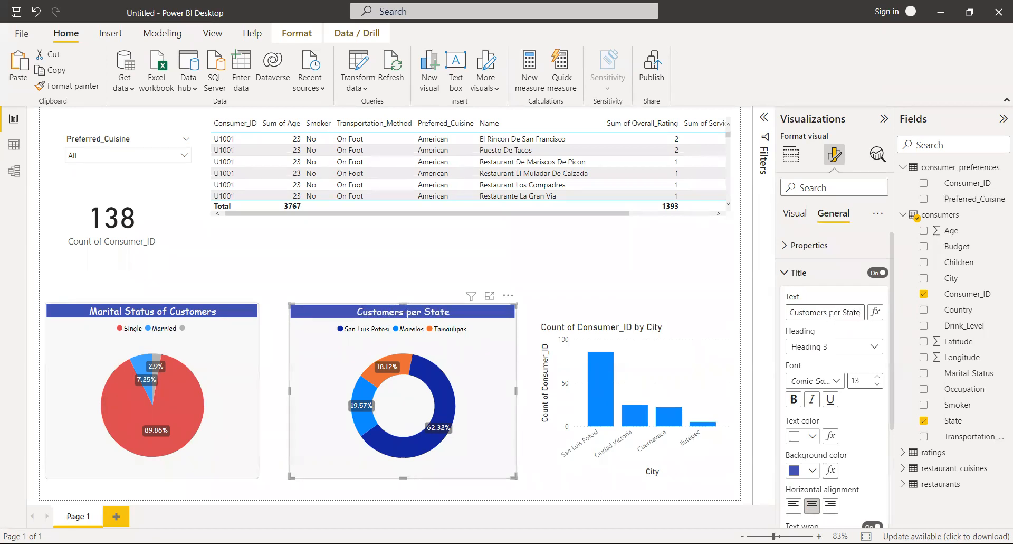
pyautogui.scroll(-3, 828, 417)
pyautogui.scroll(3, 829, 417)
pyautogui.scroll(-3, 829, 417)
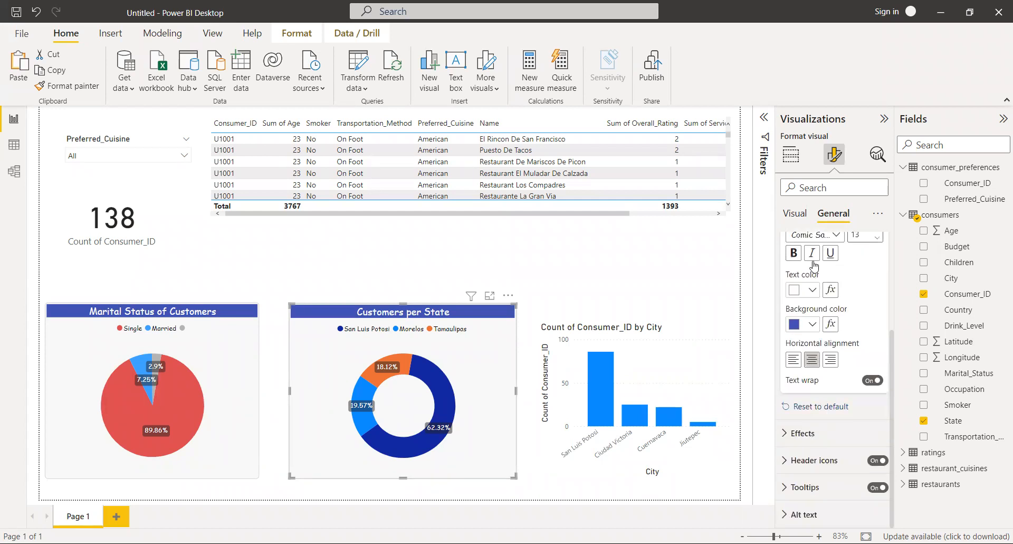
# Set the label contents of the State donut chart's detail labels to Data value.
pyautogui.scroll(5, 814, 266)
pyautogui.click(795, 213)
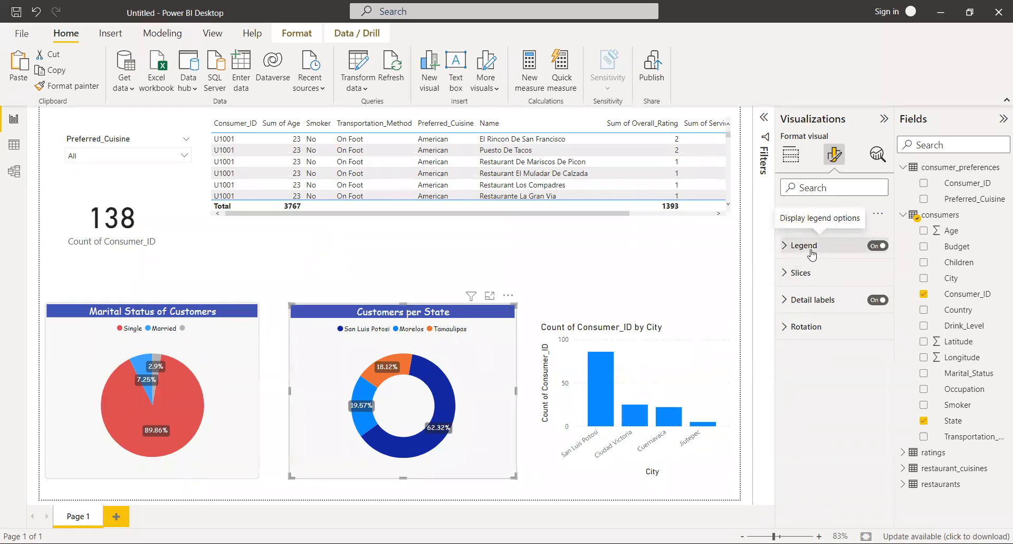
pyautogui.click(819, 303)
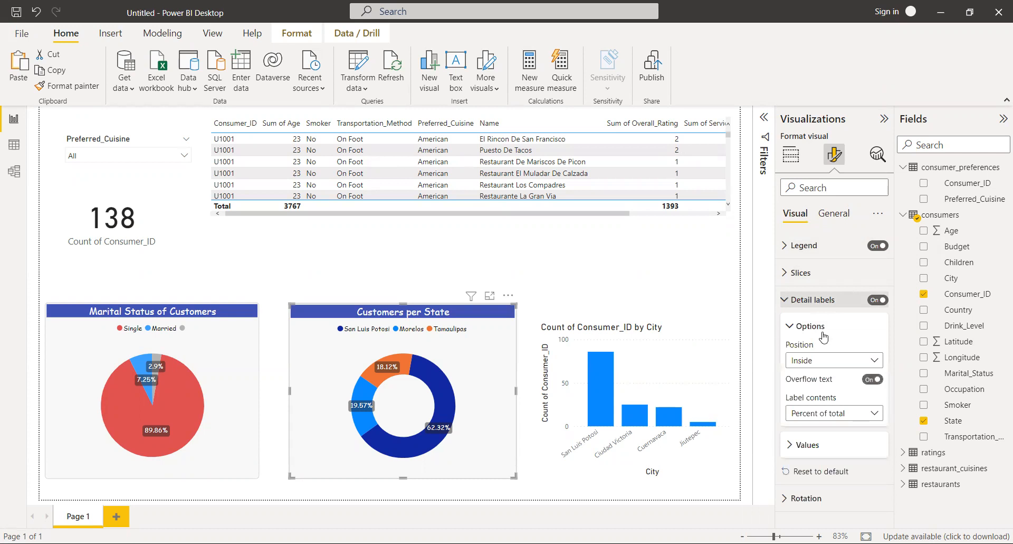
pyautogui.click(833, 415)
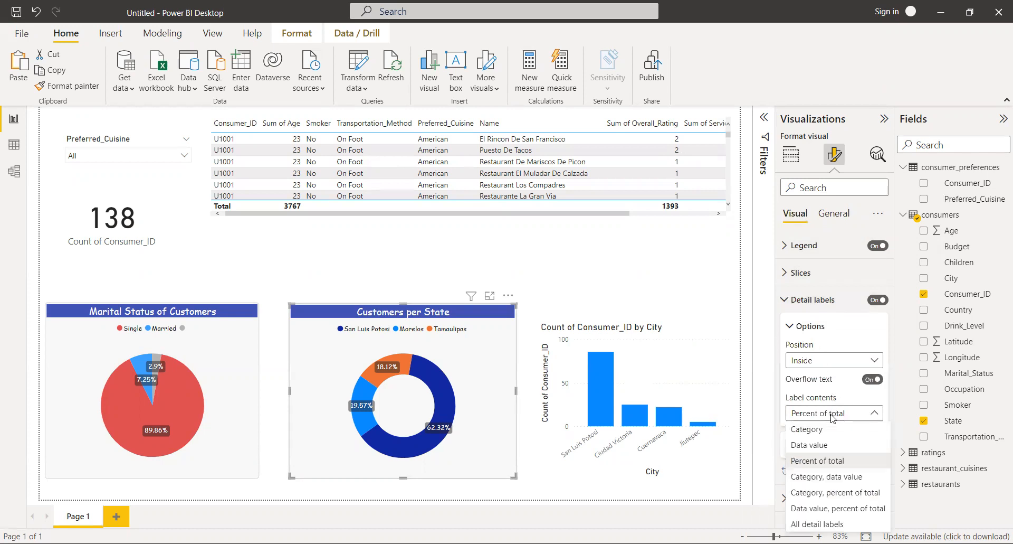
pyautogui.click(832, 446)
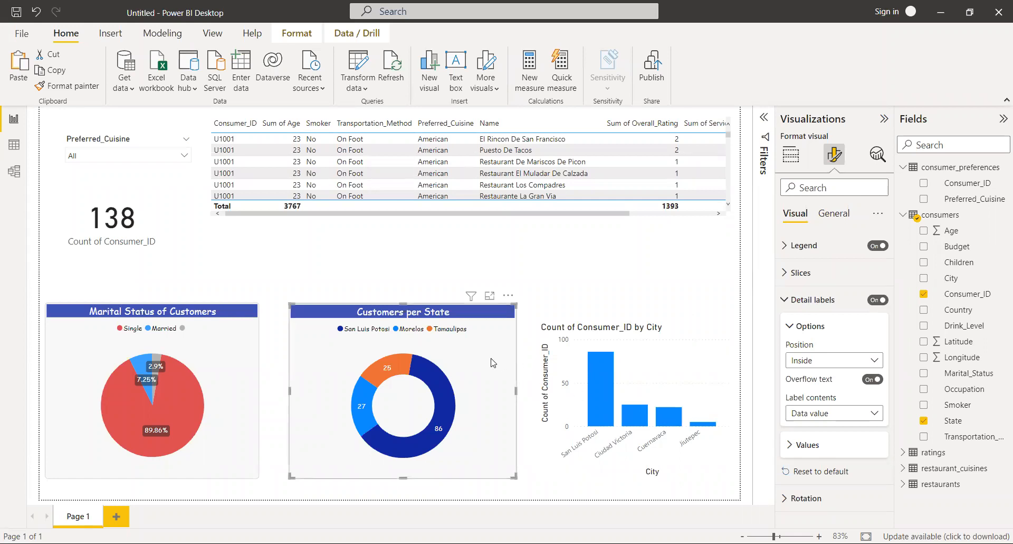
# Move the State donut chart closer to the pie chart, and enlarge the City column chart upward and toward the donut.
pyautogui.moveTo(469, 354); pyautogui.dragTo(449, 353)
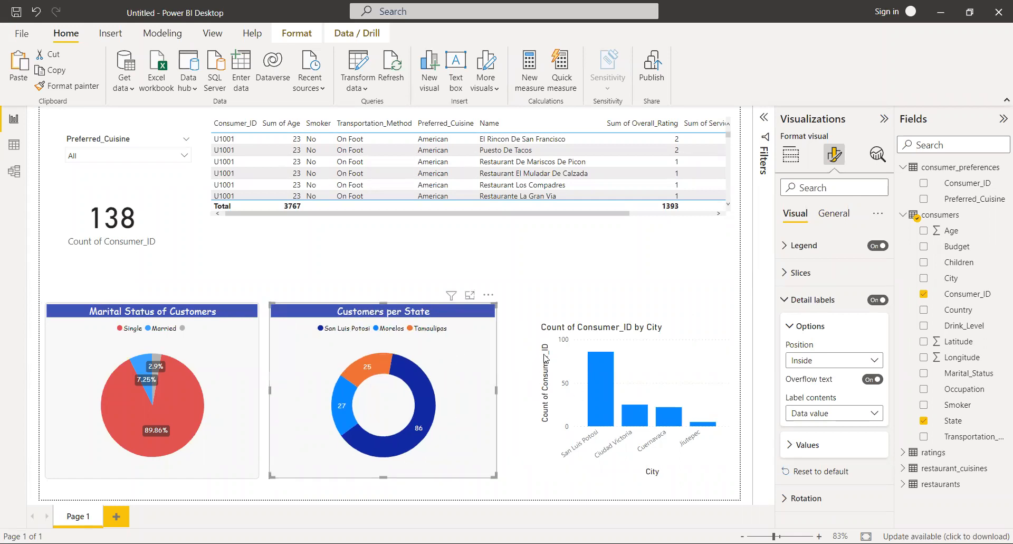
pyautogui.click(642, 358)
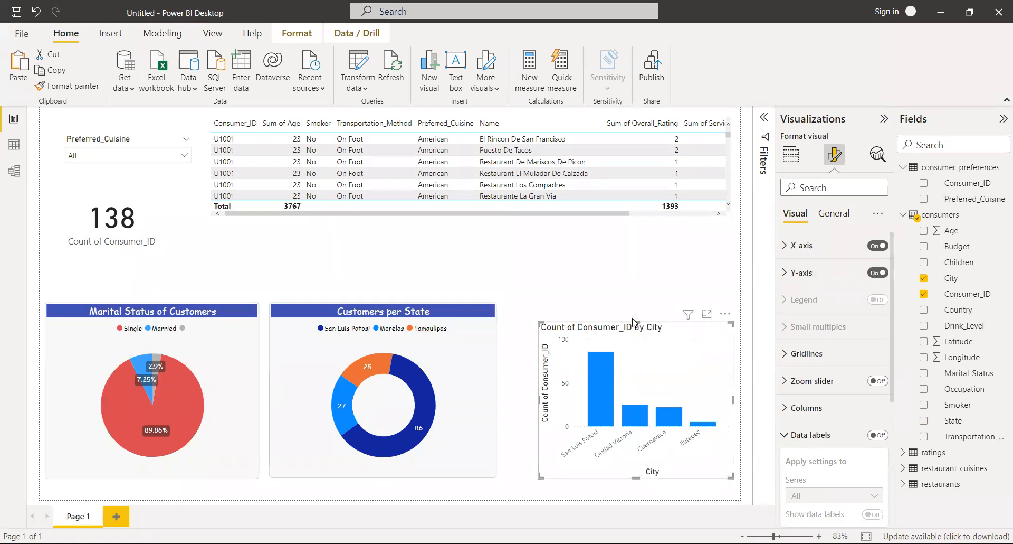
pyautogui.moveTo(637, 323); pyautogui.dragTo(637, 306)
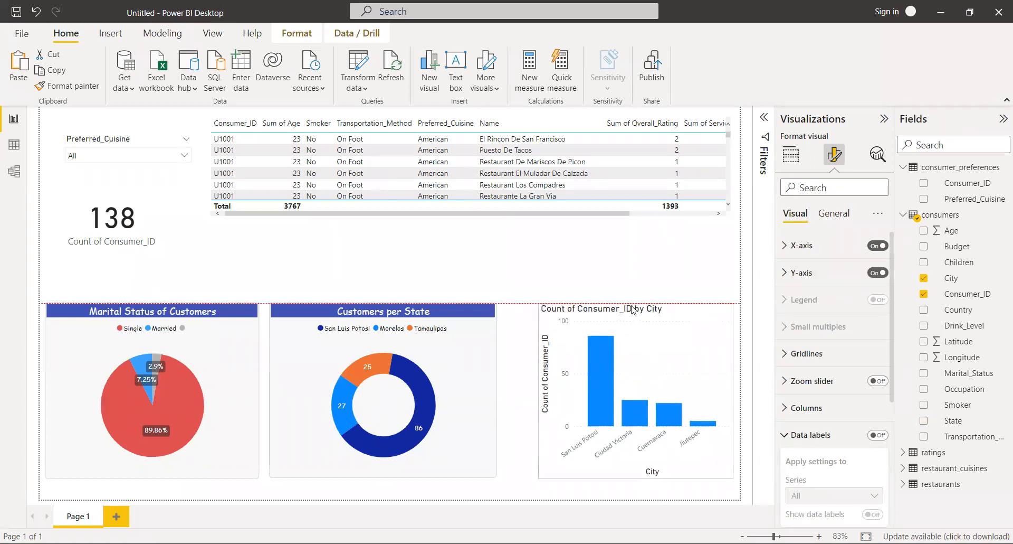
pyautogui.click(537, 393)
pyautogui.click(544, 392)
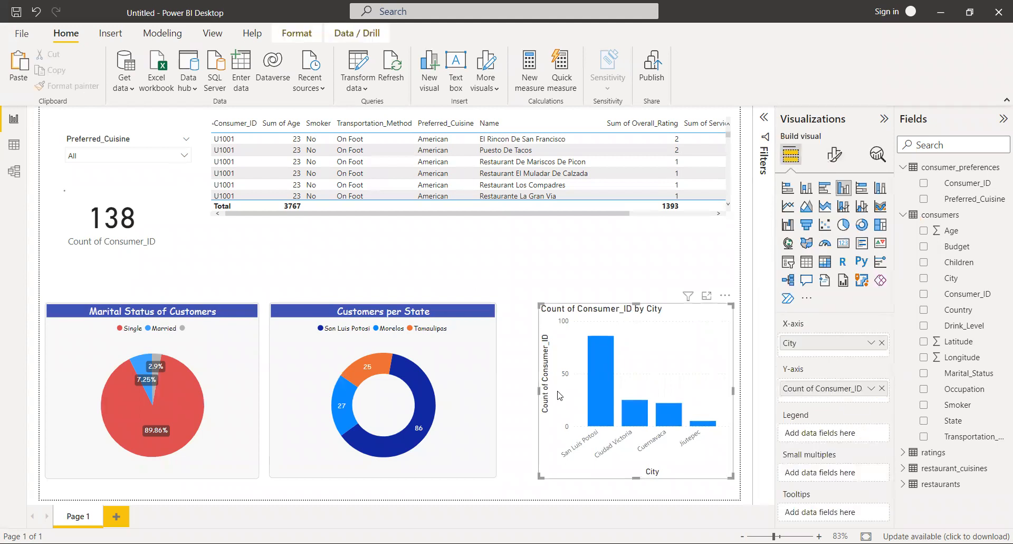
pyautogui.moveTo(538, 390); pyautogui.dragTo(514, 396)
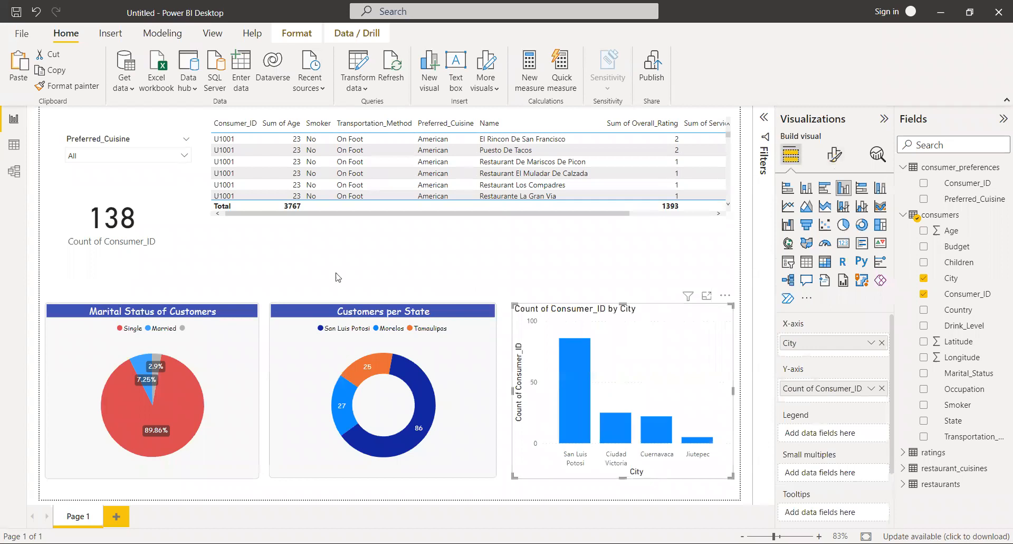
# Copy the State donut chart's formatting onto the City column chart with Format painter.
pyautogui.click(319, 366)
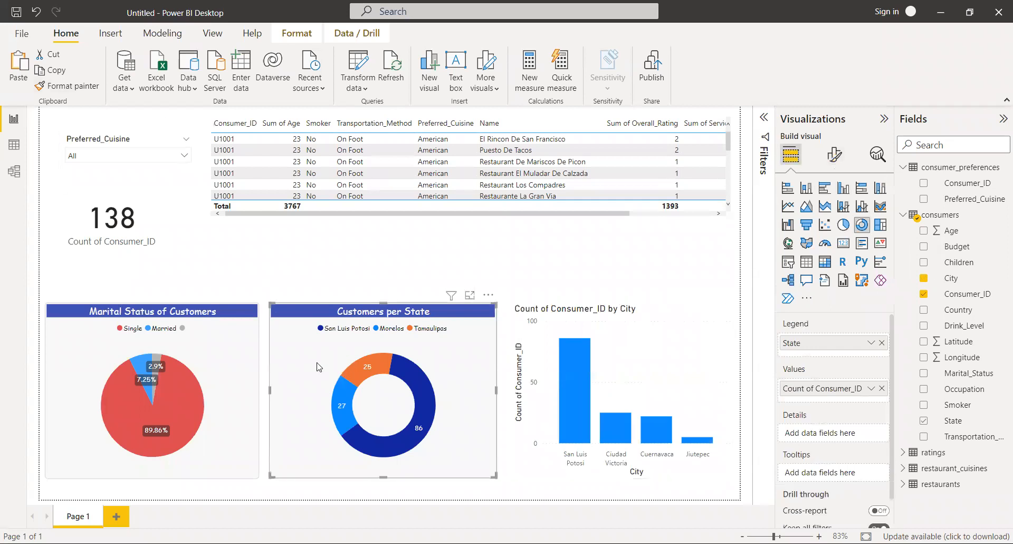
pyautogui.click(59, 89)
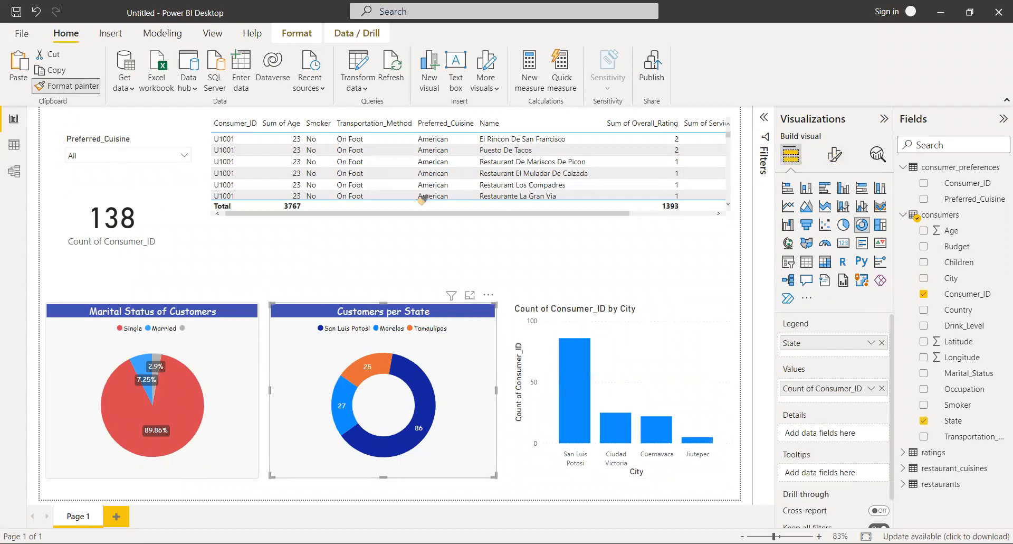
pyautogui.click(647, 359)
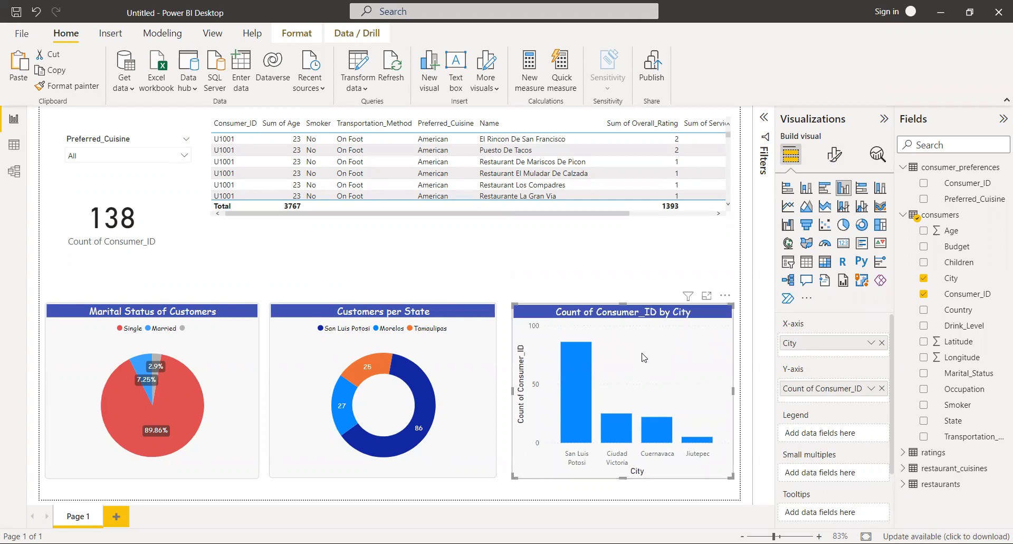
# Rename the City column chart's Y-axis field as "No of Customers".
pyautogui.doubleClick(816, 389)
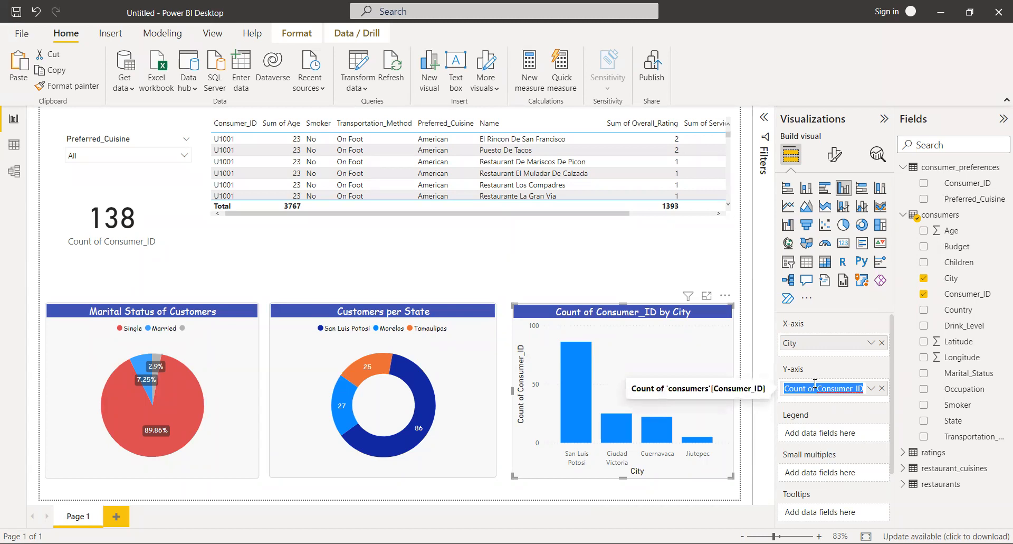
pyautogui.write('No')
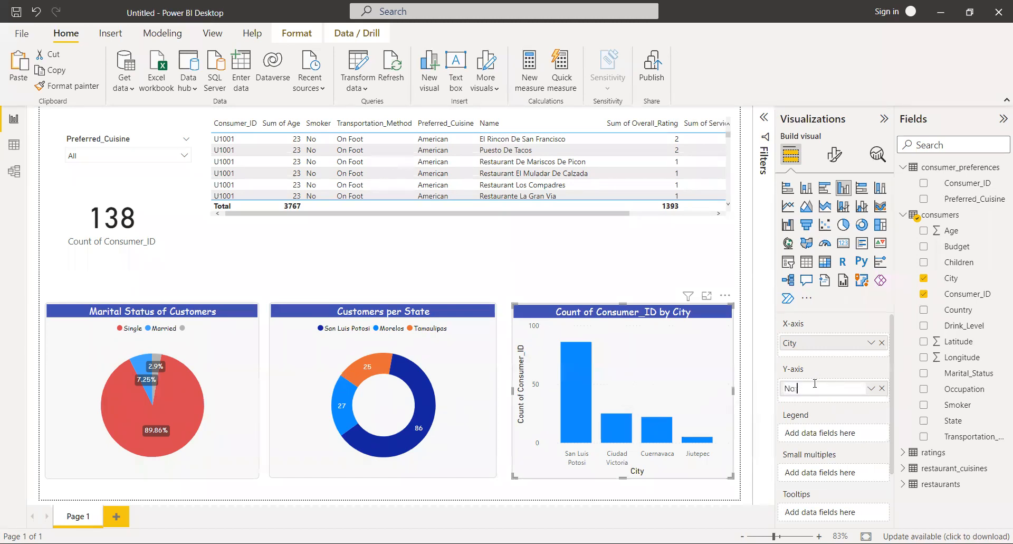
pyautogui.write(' of Customers')
pyautogui.press('Return')
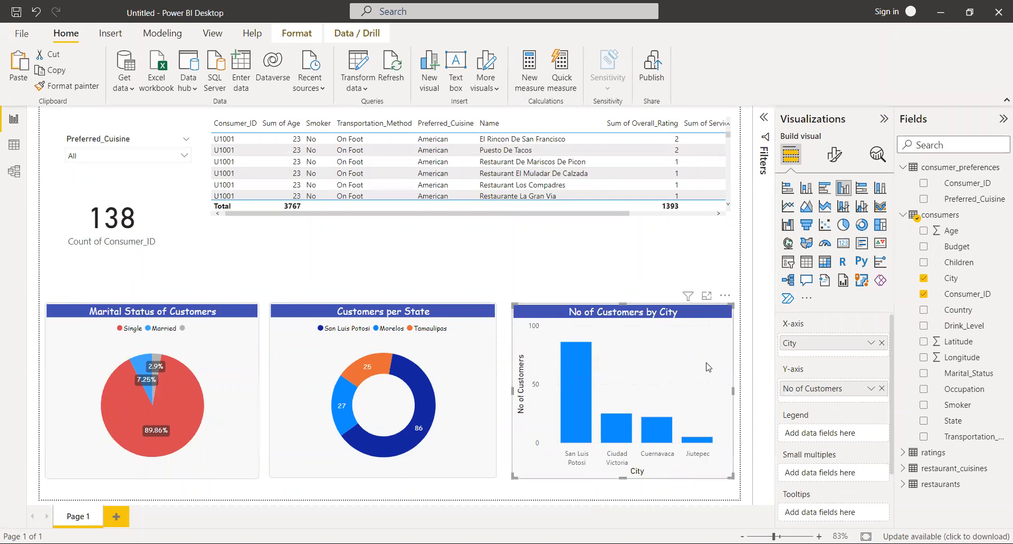
pyautogui.scroll(-3, 793, 401)
pyautogui.scroll(3, 793, 401)
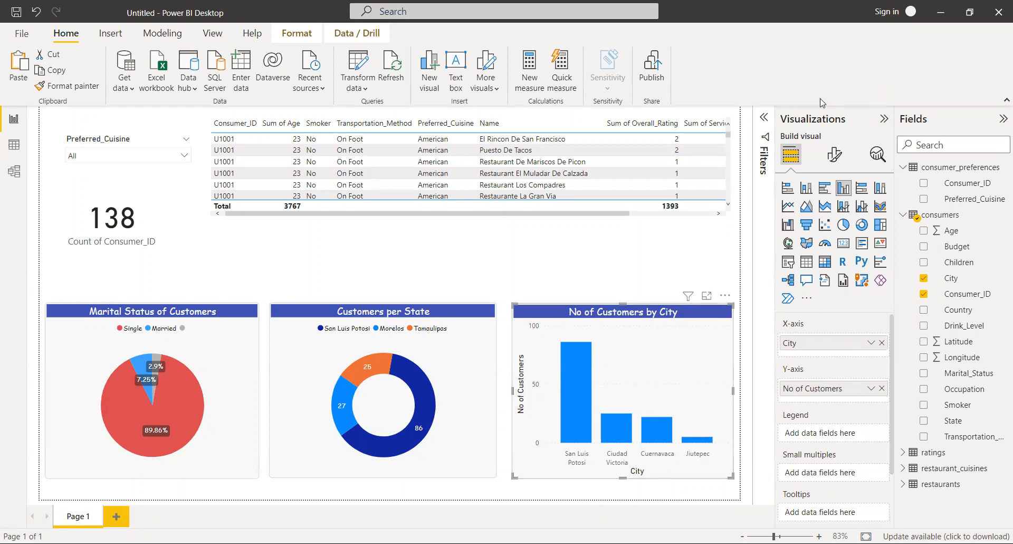
# Set the City column chart's X-axis values to the Comic Sans MS font in black.
pyautogui.click(835, 156)
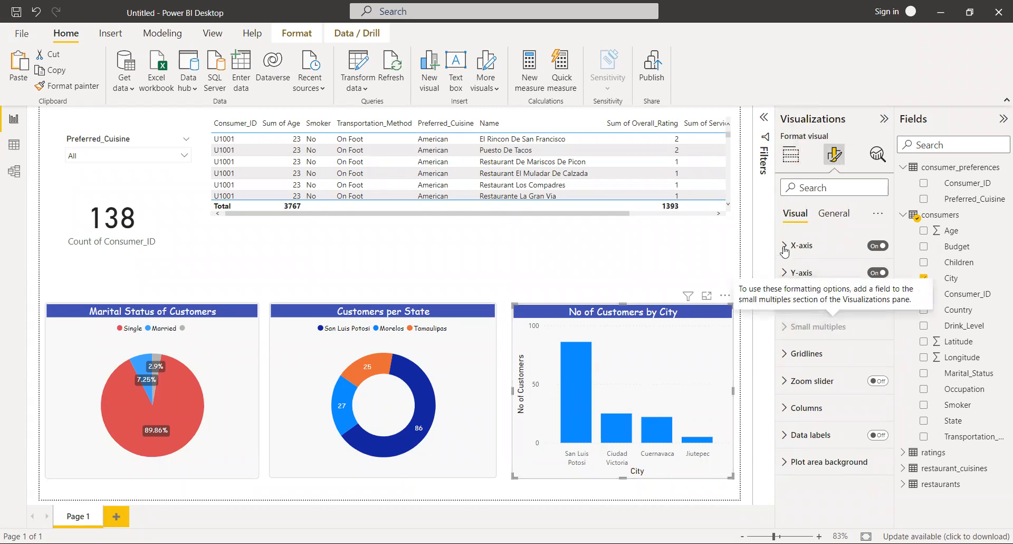
pyautogui.click(784, 245)
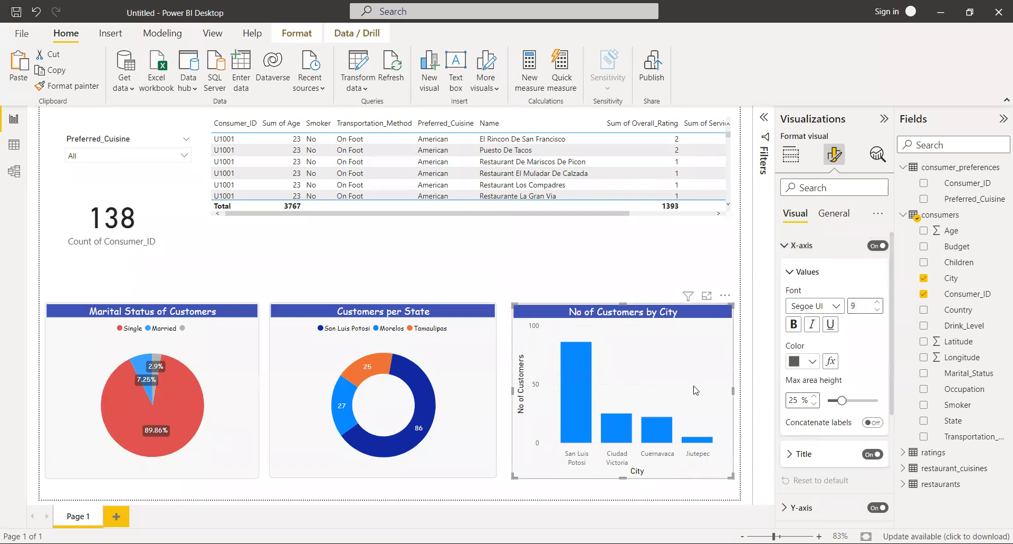
pyautogui.click(824, 308)
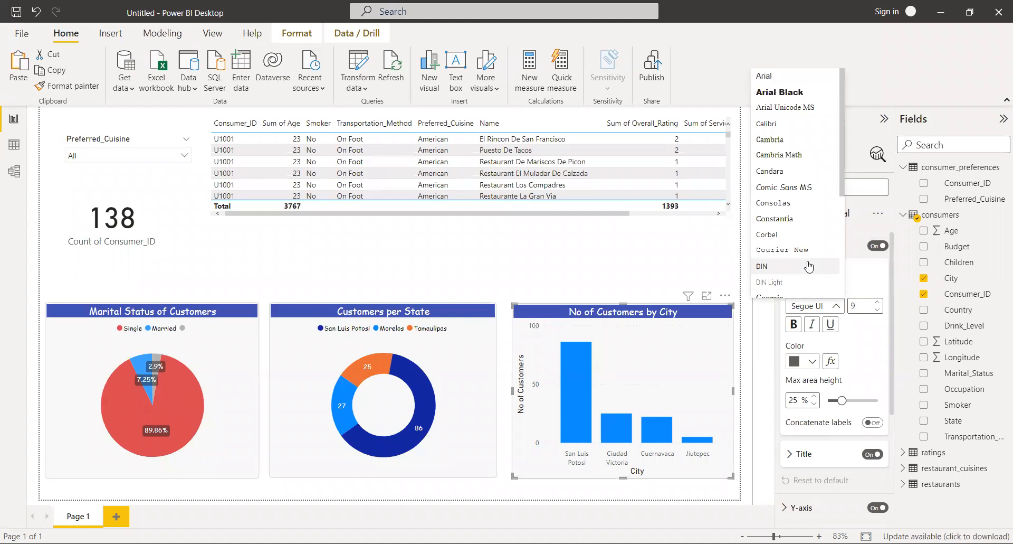
pyautogui.click(802, 188)
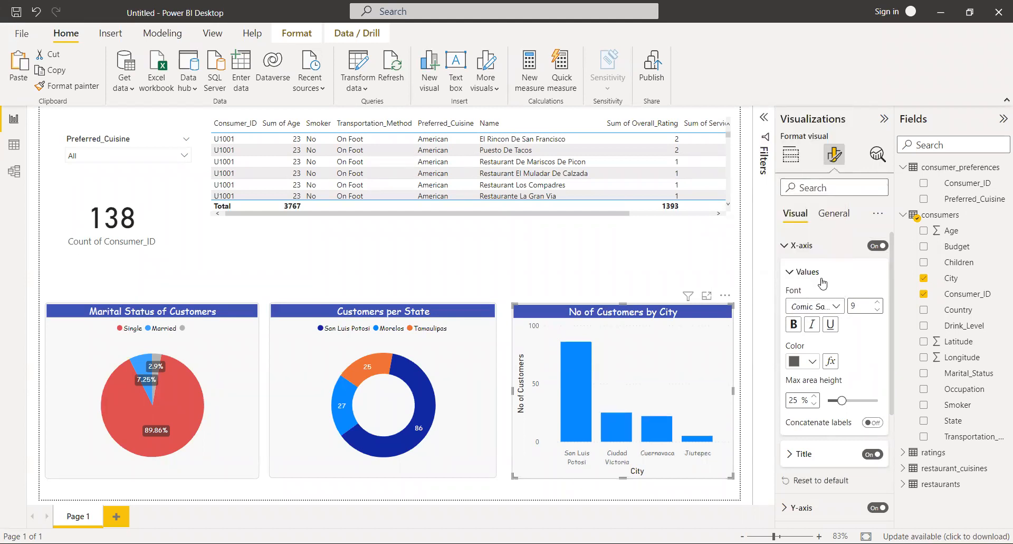
pyautogui.click(813, 364)
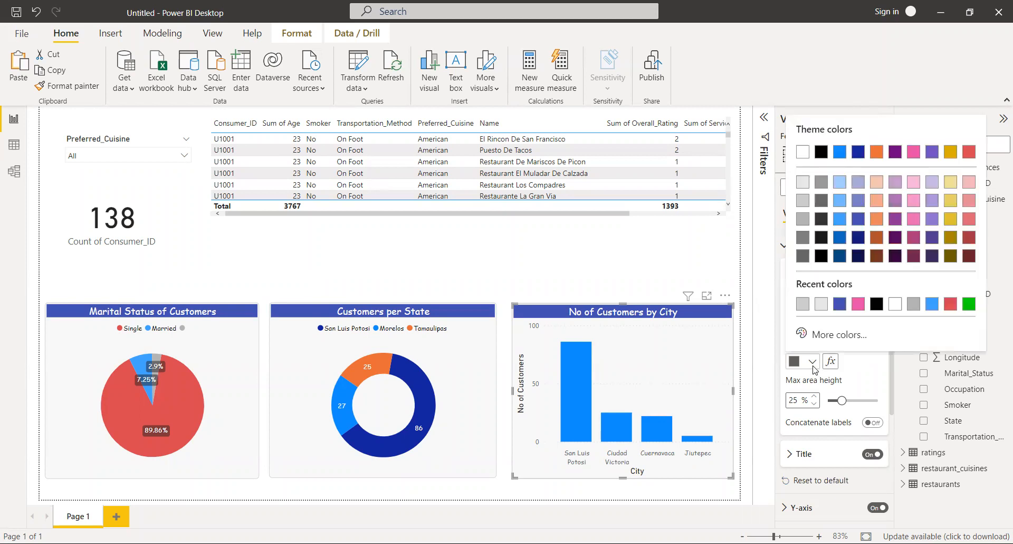
pyautogui.click(874, 303)
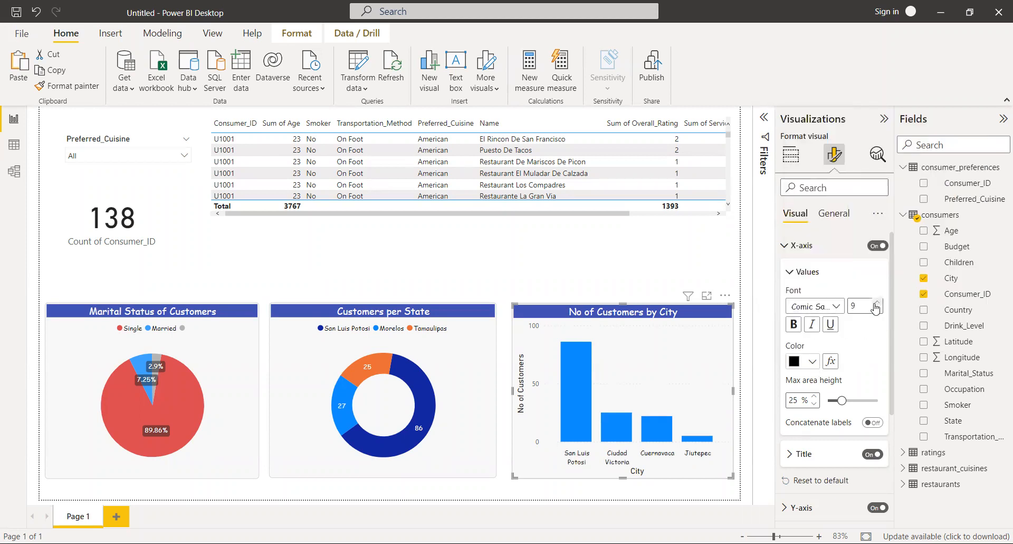
# Set the minimum of the City column chart's Y-axis range to 0.
pyautogui.scroll(-2, 891, 355)
pyautogui.scroll(2, 891, 355)
pyautogui.scroll(-6, 891, 355)
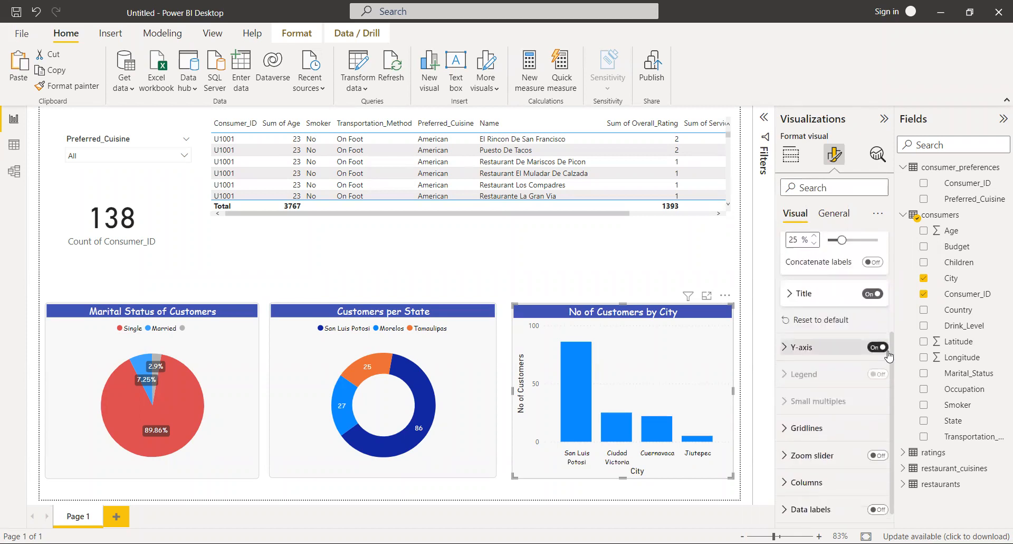
pyautogui.click(812, 346)
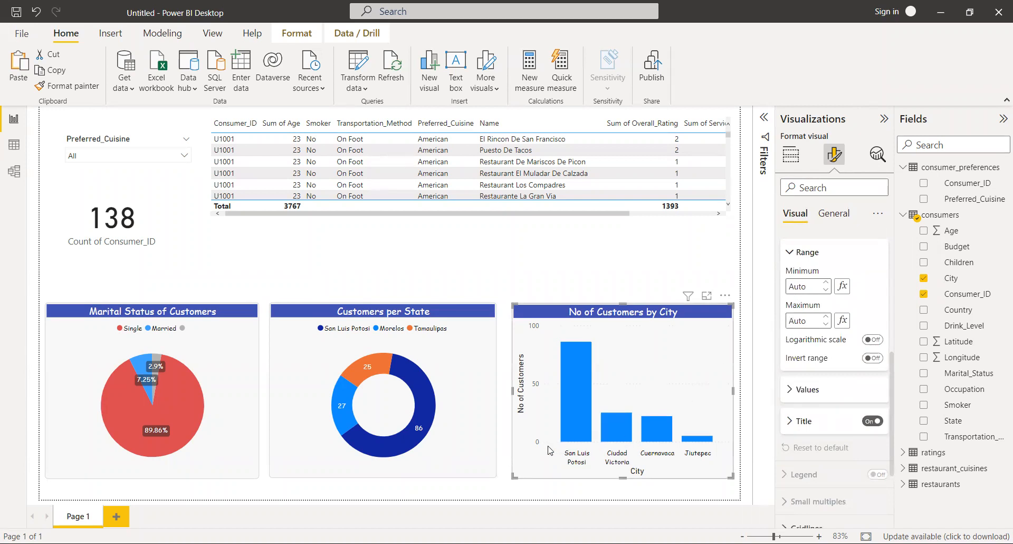
pyautogui.click(810, 288)
pyautogui.write('0')
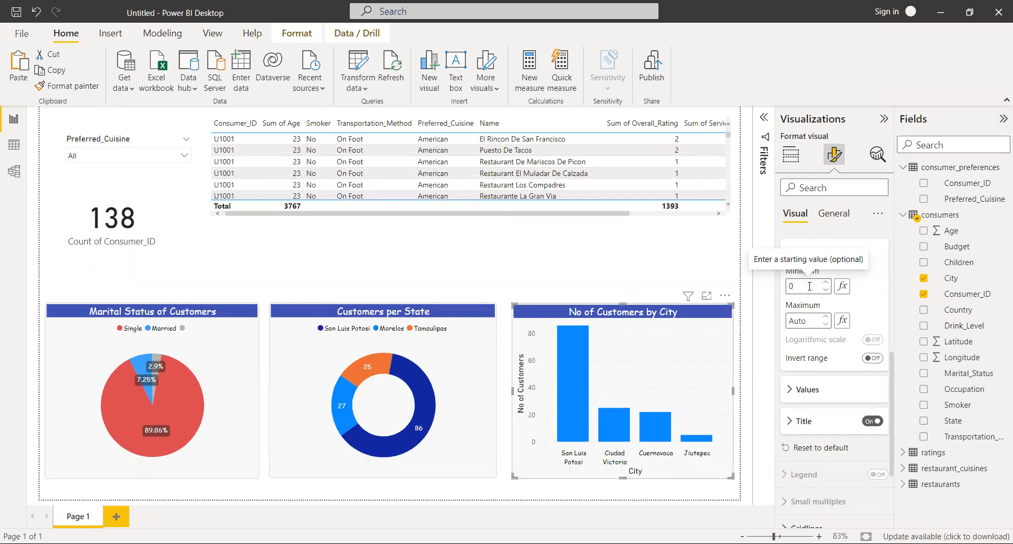
# Set the font of the City column chart's Y-axis values to Comic Sans MS.
pyautogui.click(821, 389)
pyautogui.scroll(-3, 829, 391)
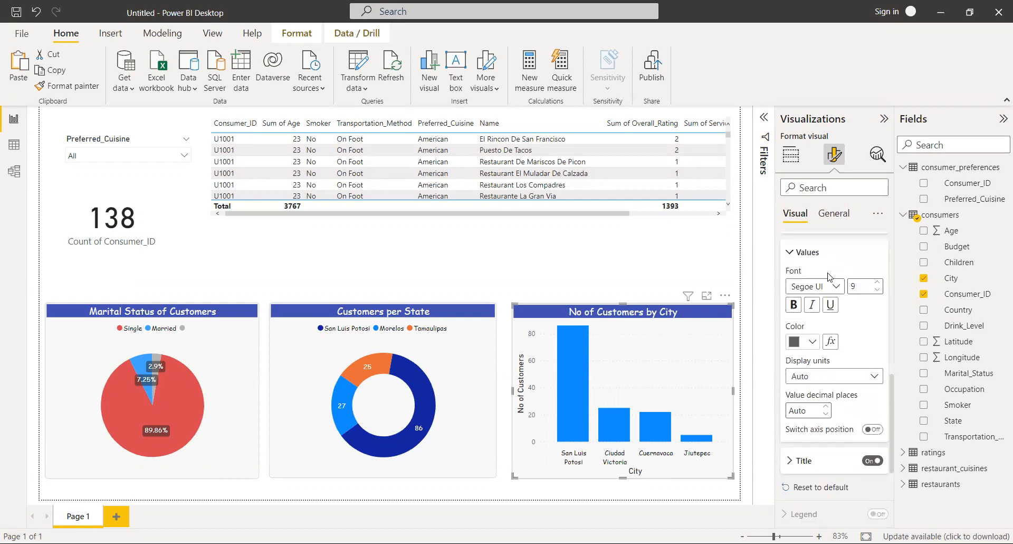
pyautogui.click(837, 286)
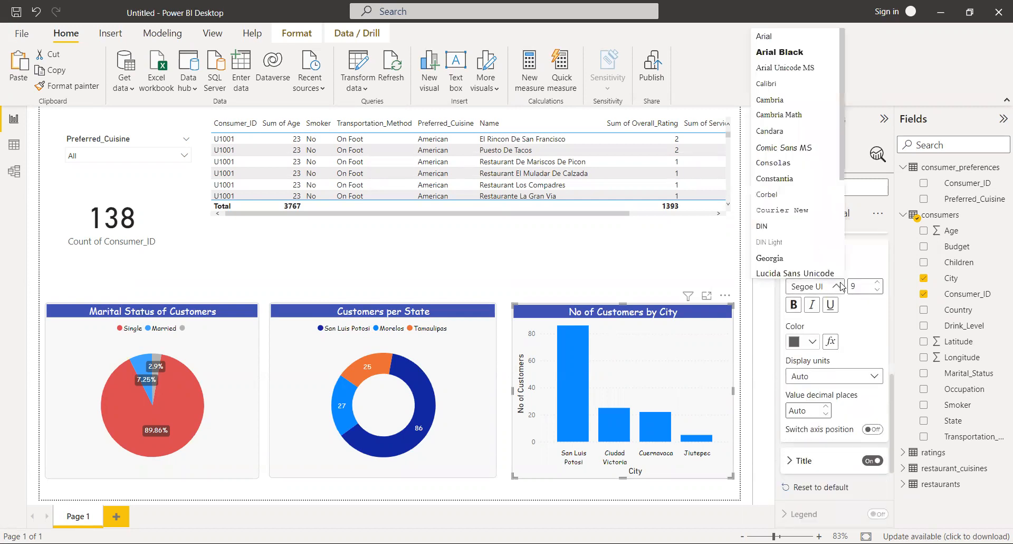
pyautogui.click(802, 152)
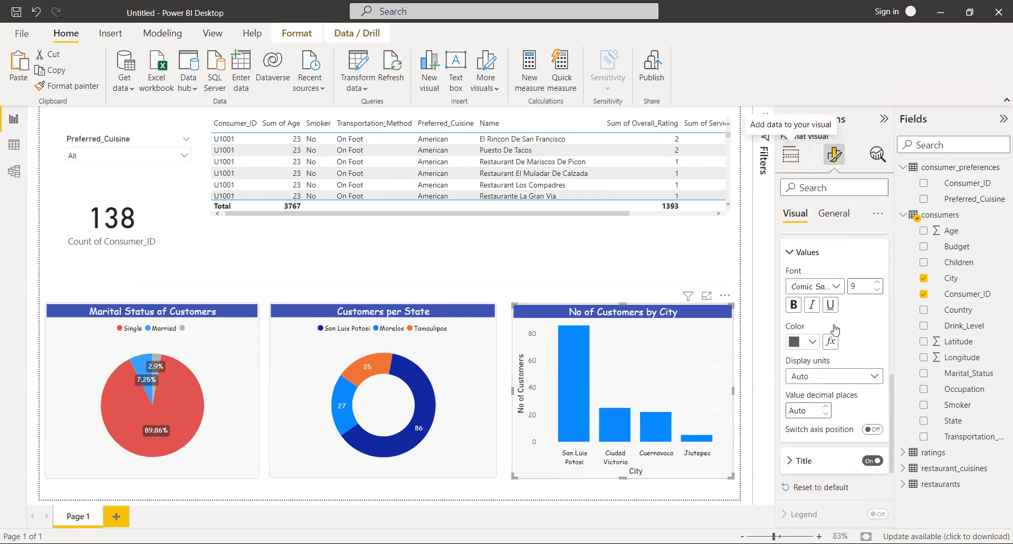
# Try white for the City column chart's horizontal gridlines, and set their color to dark gray instead.
pyautogui.scroll(-3, 836, 330)
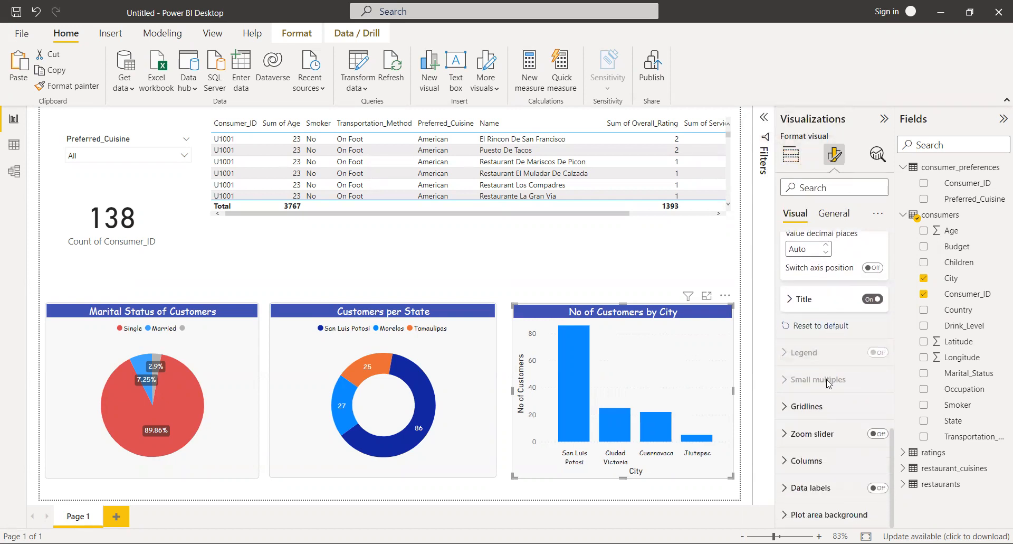
pyautogui.click(818, 408)
pyautogui.scroll(-3, 818, 408)
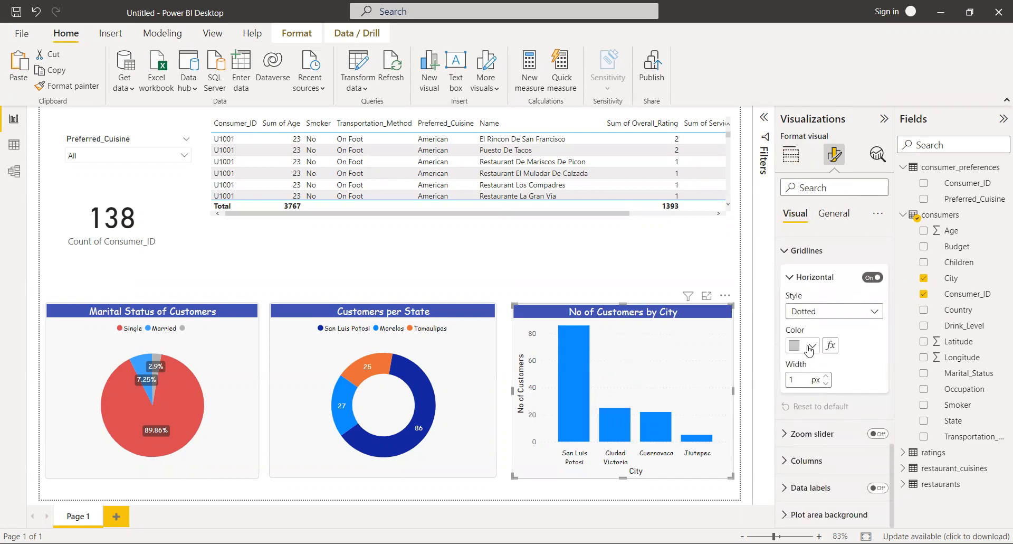
pyautogui.click(806, 346)
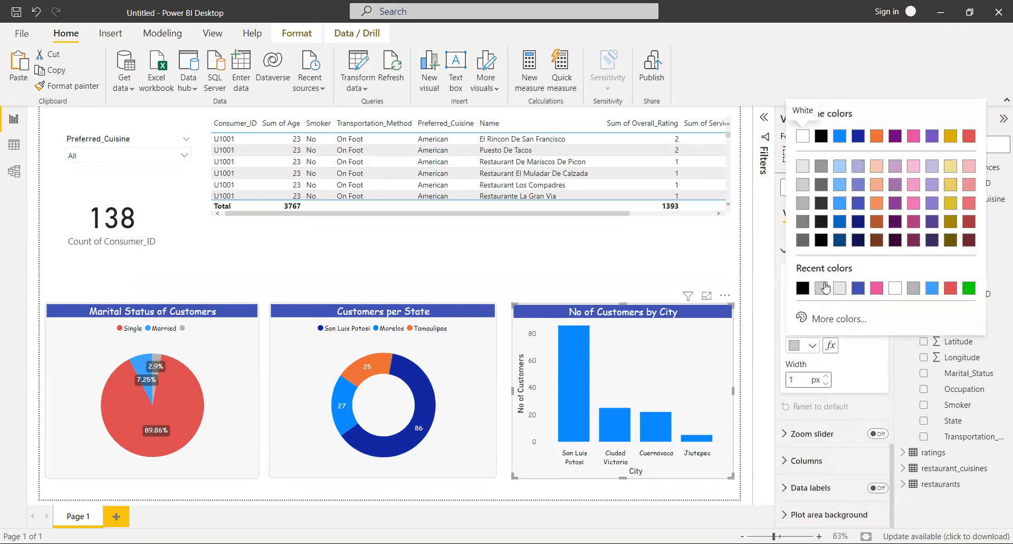
pyautogui.click(895, 288)
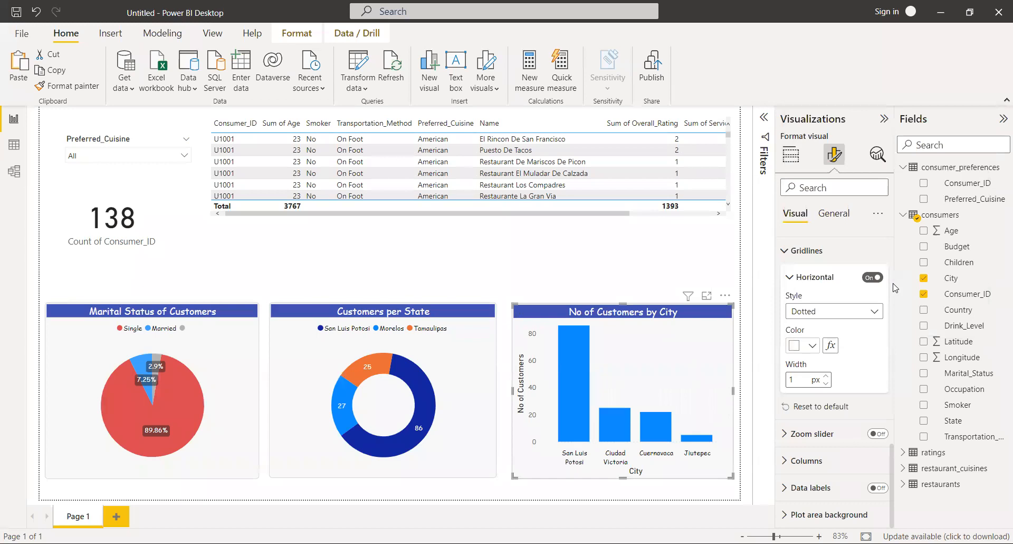
pyautogui.click(813, 346)
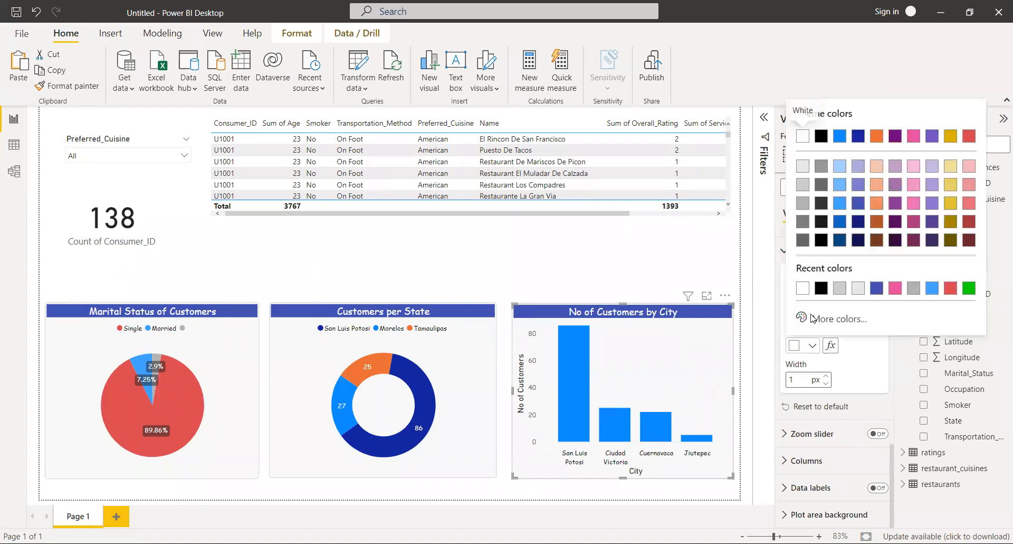
pyautogui.click(803, 222)
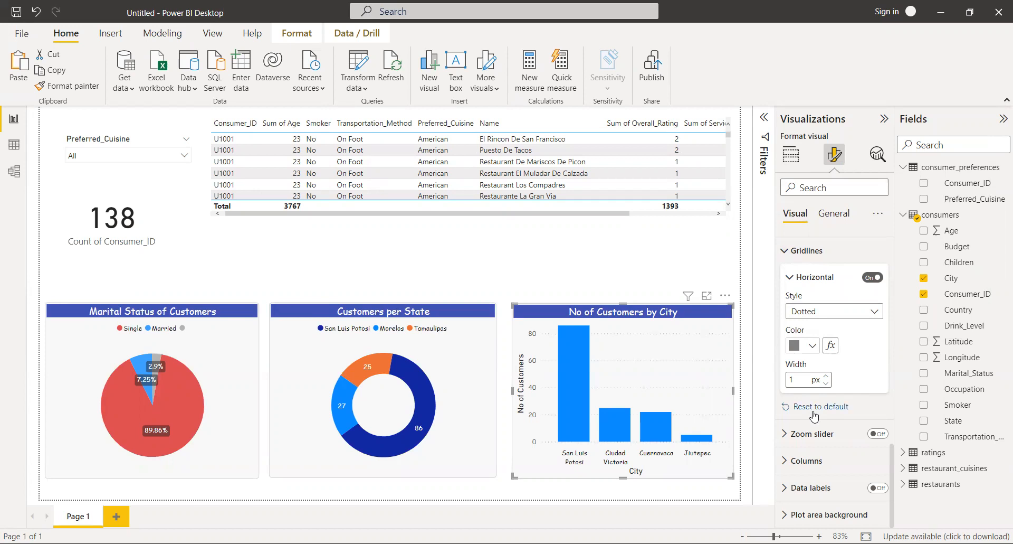
# Enable individual column colors for every city in the City column chart.
pyautogui.click(818, 460)
pyautogui.scroll(-2, 822, 466)
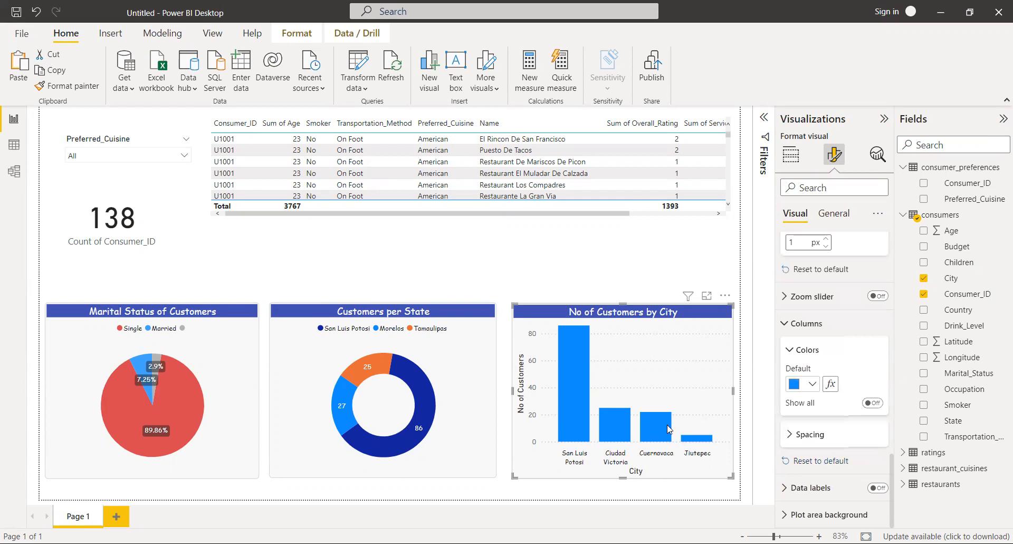
pyautogui.click(812, 385)
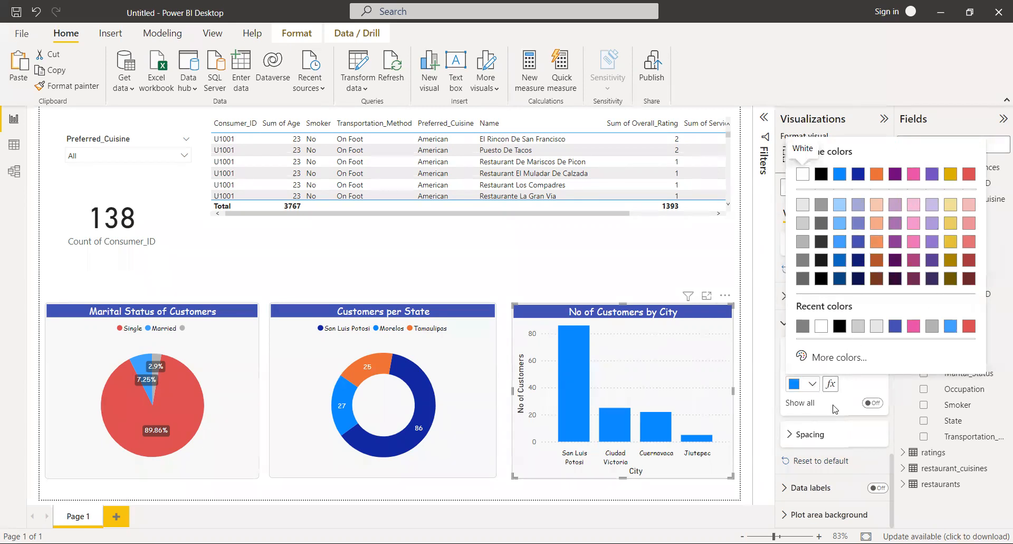
pyautogui.click(807, 405)
pyautogui.click(872, 403)
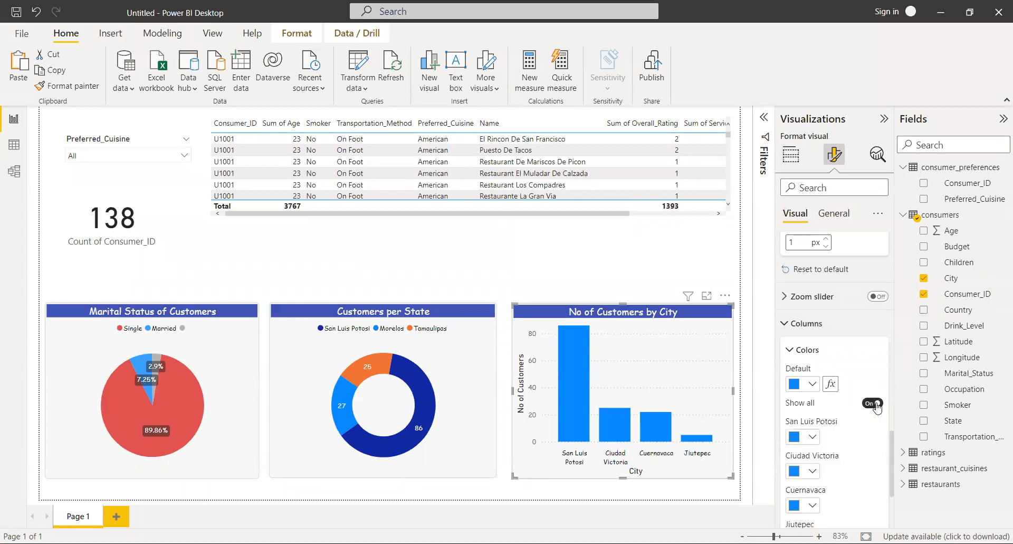
pyautogui.scroll(-3, 871, 412)
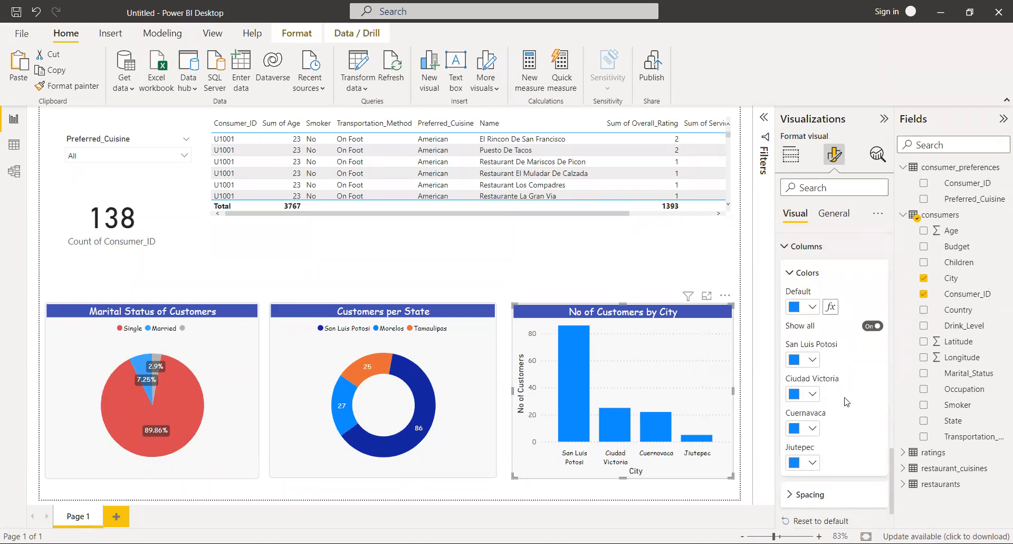
# Set the San Luis Potosi column to a custom bright red, #FB2302.
pyautogui.click(813, 360)
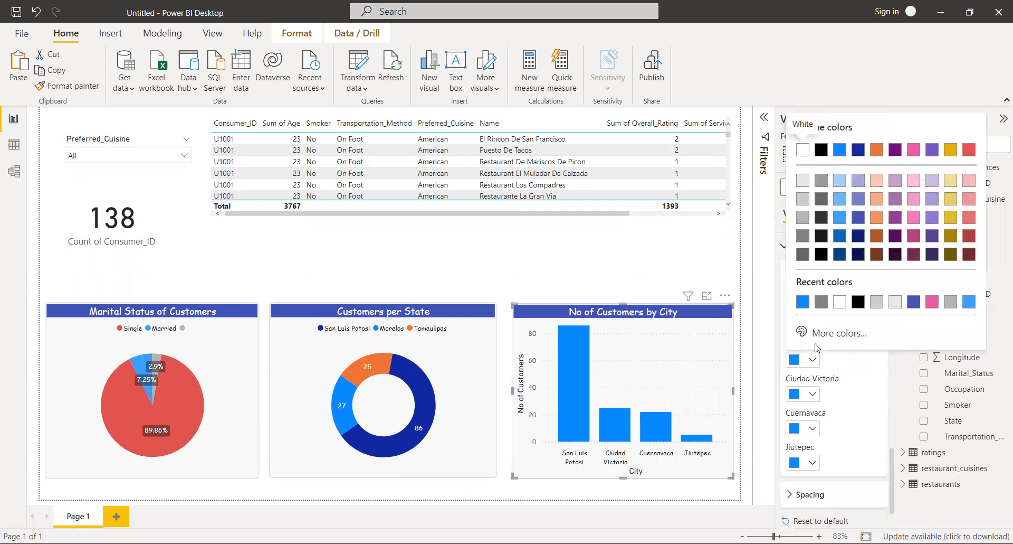
pyautogui.click(856, 340)
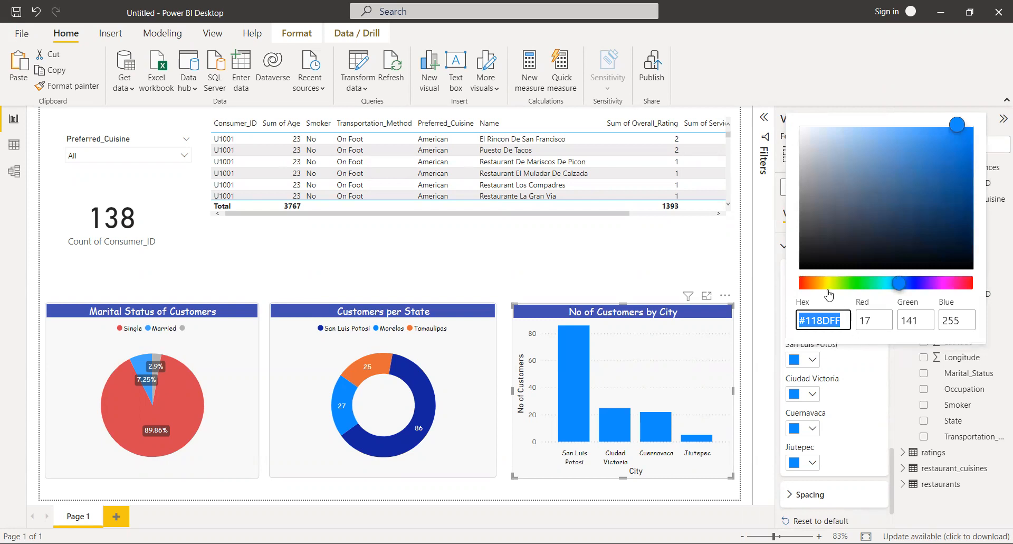
pyautogui.click(803, 284)
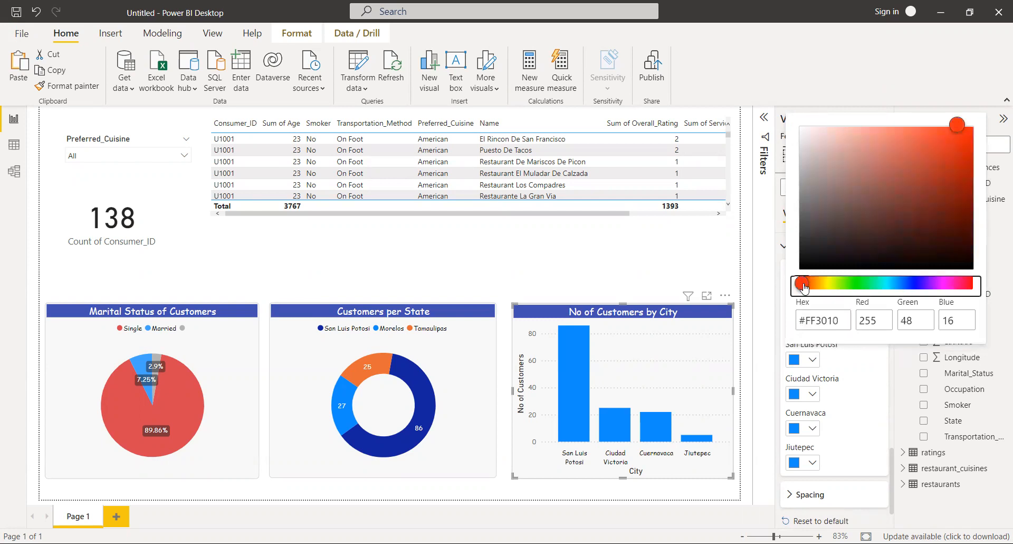
pyautogui.click(967, 127)
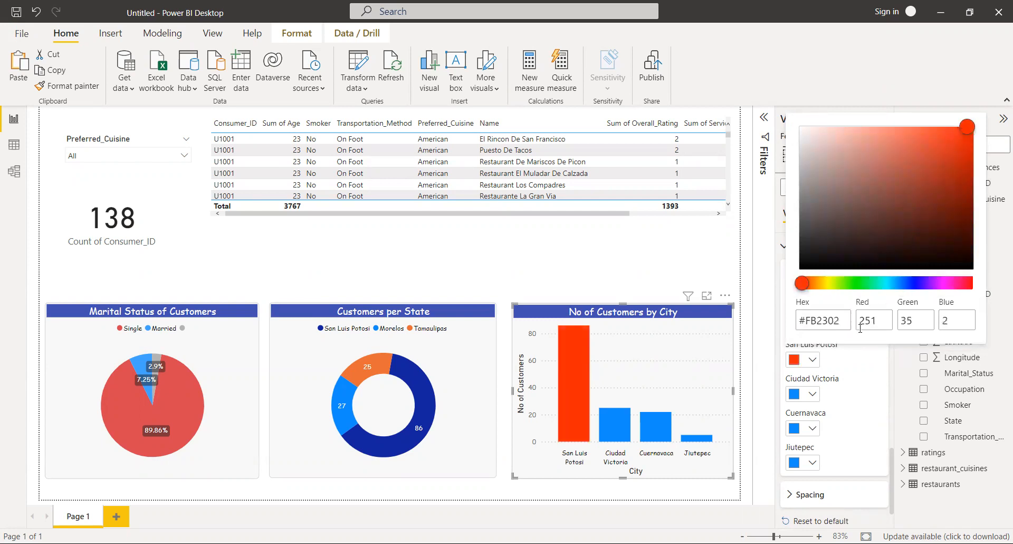
# Color the Ciudad Victoria column with the theme's gold.
pyautogui.click(813, 396)
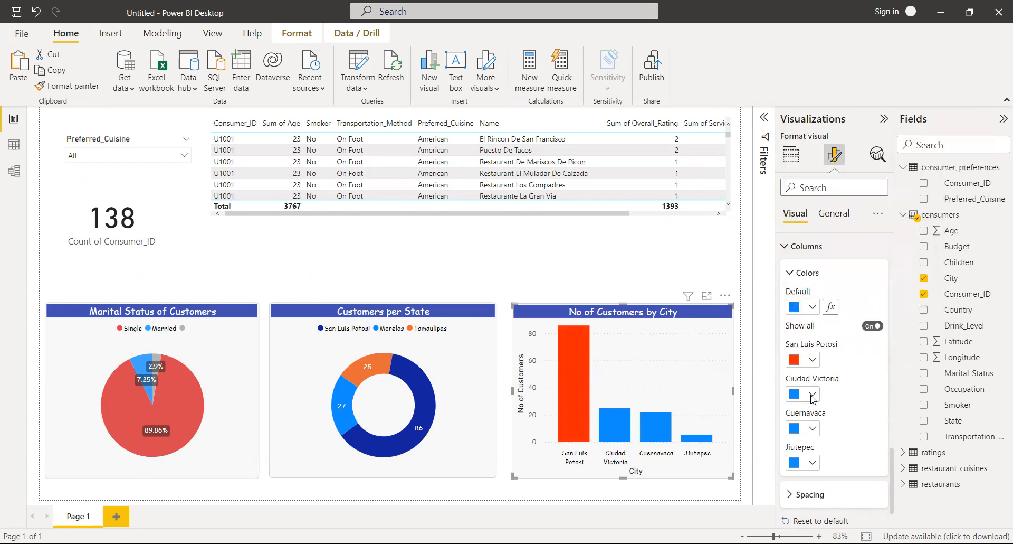
pyautogui.click(812, 395)
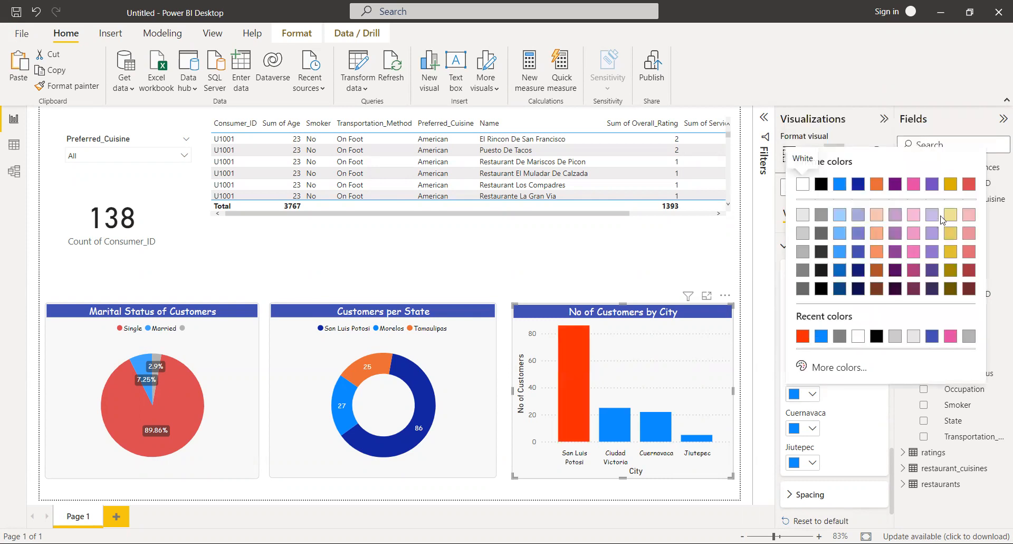
pyautogui.click(950, 185)
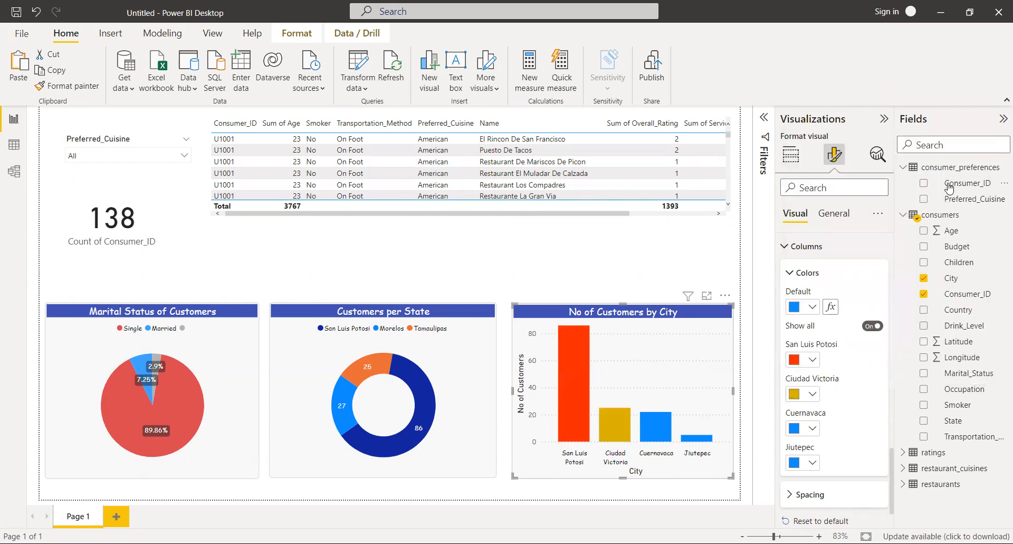
# Try a lighter dark blue for the Cuernavaca column, and set it to the theme's pink instead.
pyautogui.click(814, 426)
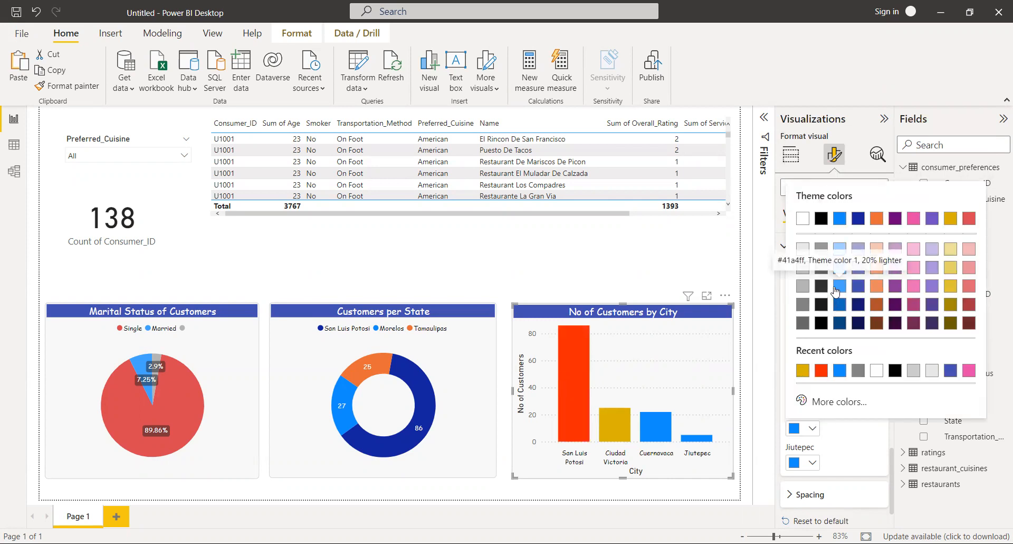
pyautogui.click(858, 289)
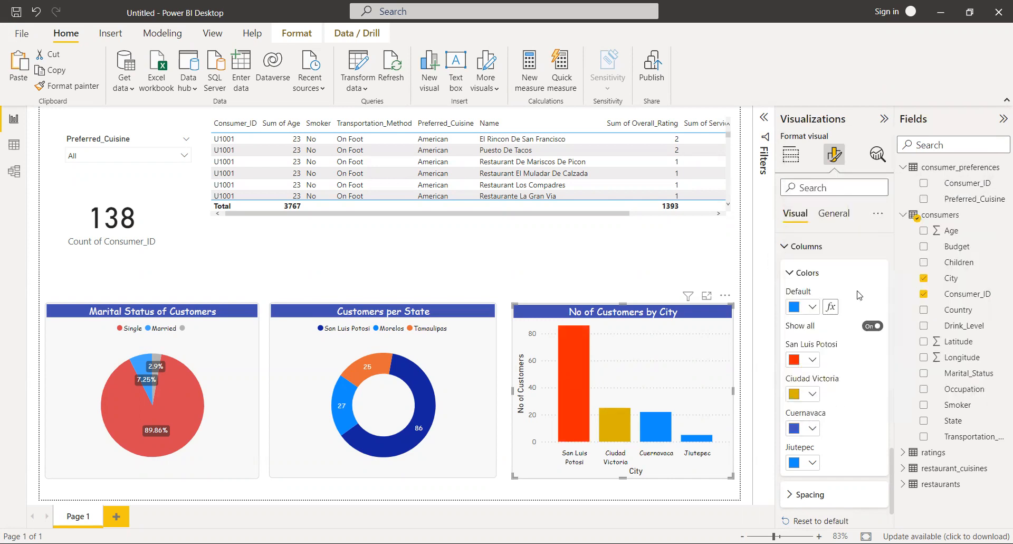
pyautogui.click(814, 430)
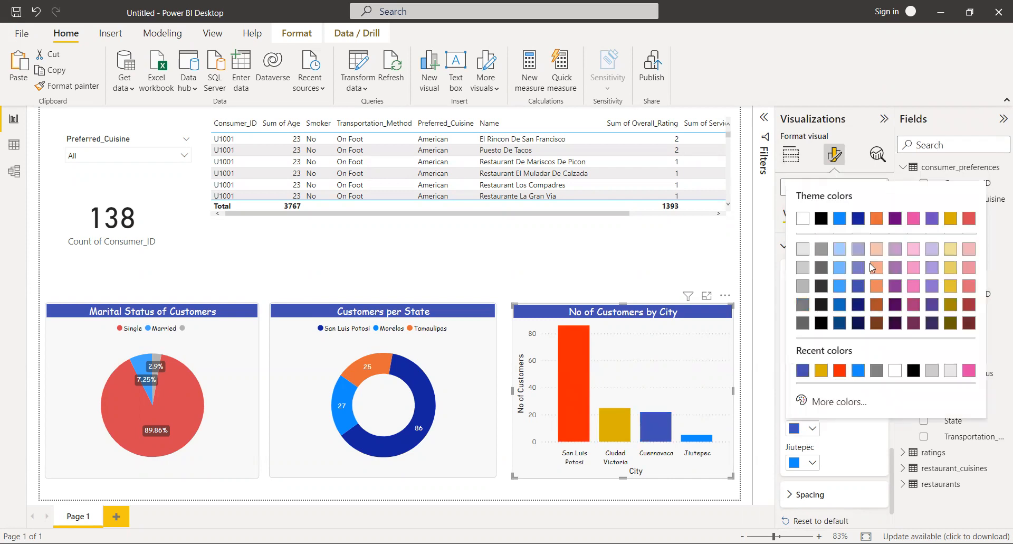
pyautogui.click(913, 219)
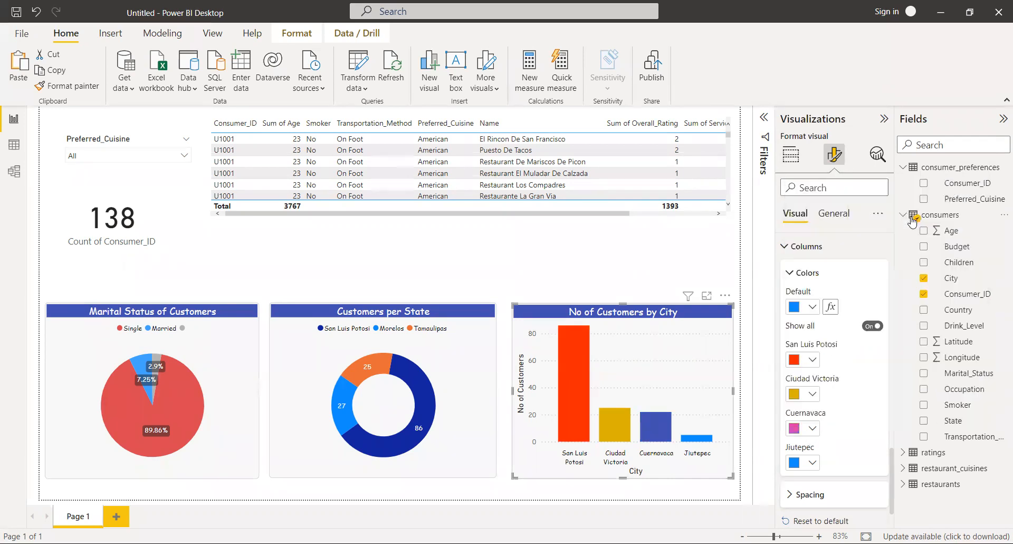
# Set the Jiutepec column to a custom bright green.
pyautogui.click(815, 465)
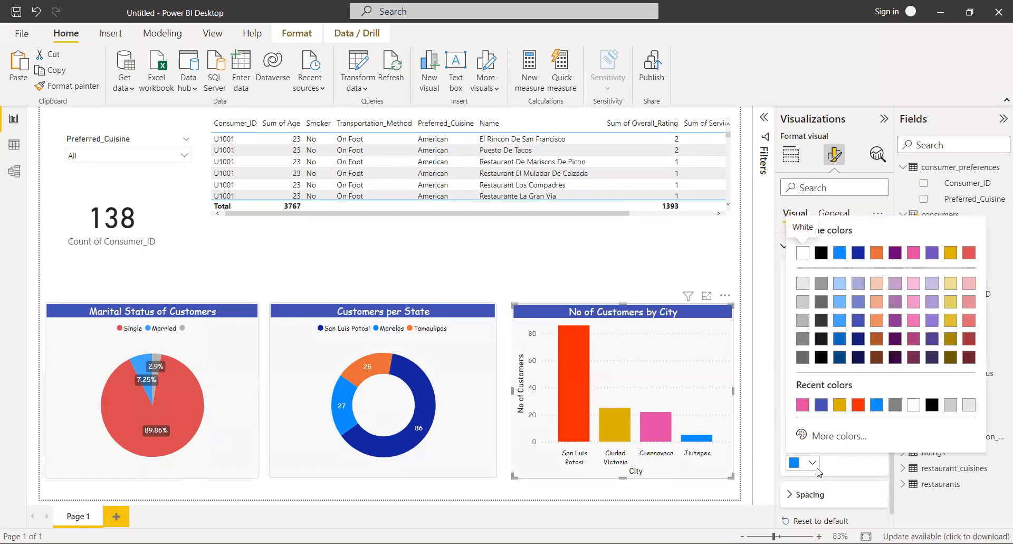
pyautogui.click(832, 438)
pyautogui.moveTo(897, 386); pyautogui.dragTo(851, 387)
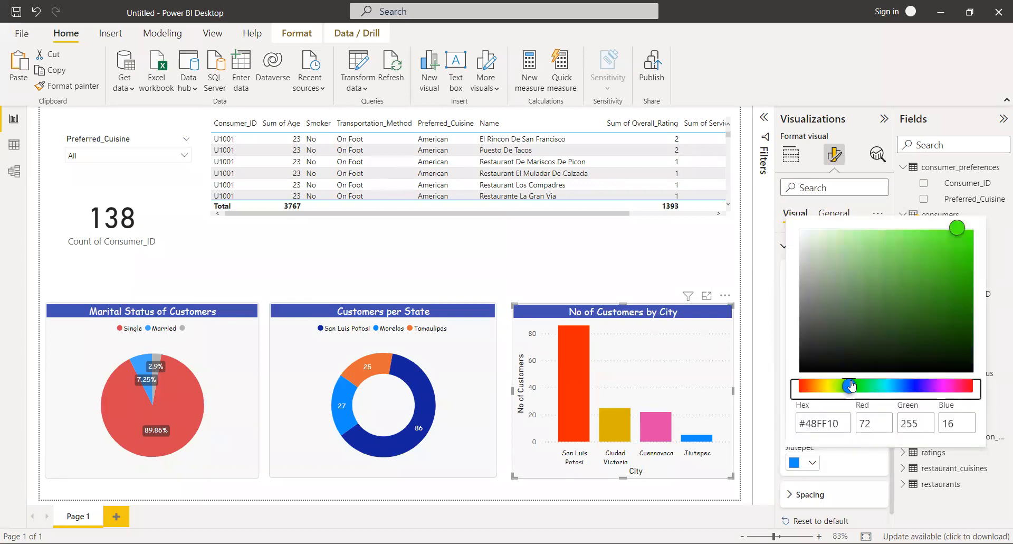
pyautogui.click(843, 464)
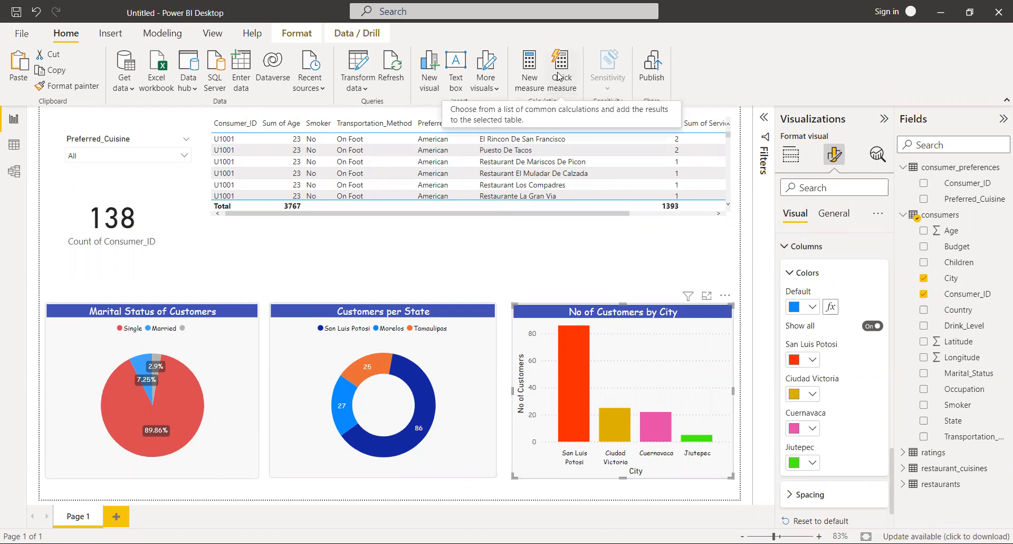
# Enlarge the consumer table downward to fill the empty space above the three charts.
pyautogui.click(549, 208)
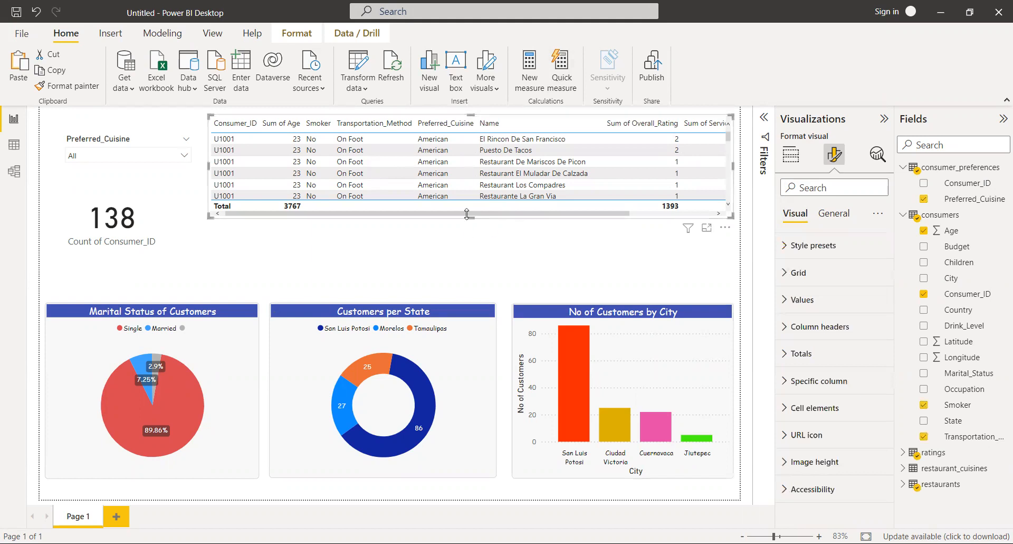
pyautogui.moveTo(475, 218); pyautogui.dragTo(467, 294)
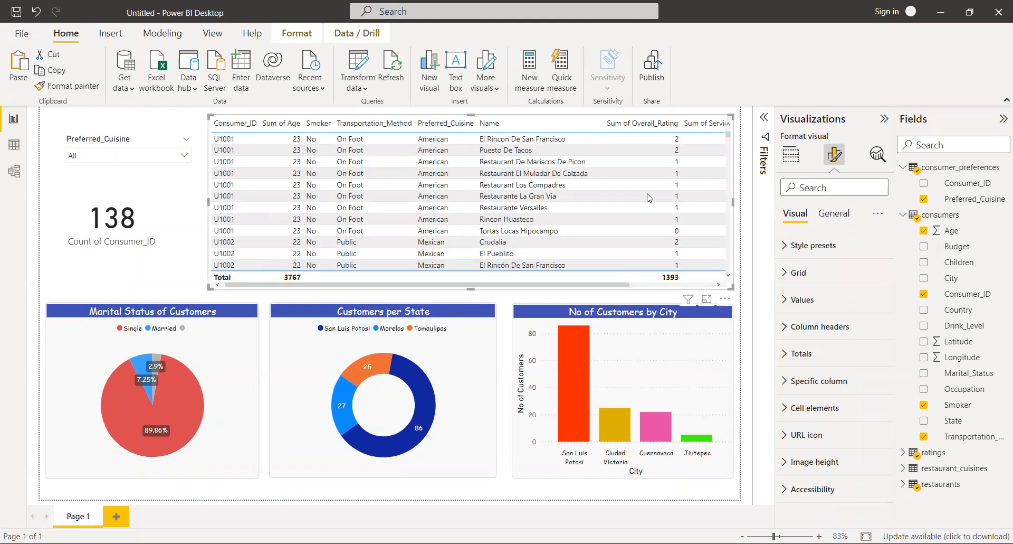
pyautogui.click(793, 164)
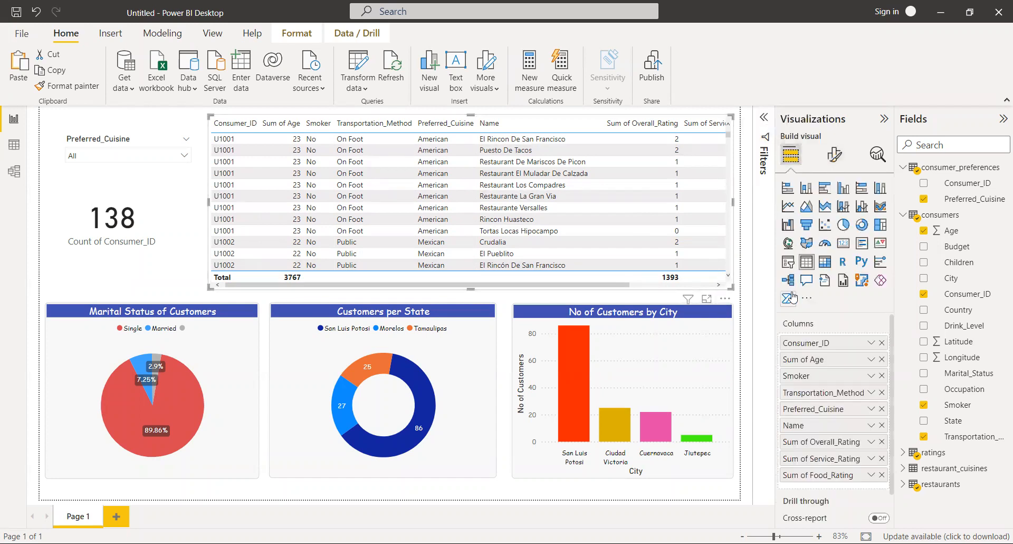
pyautogui.click(840, 161)
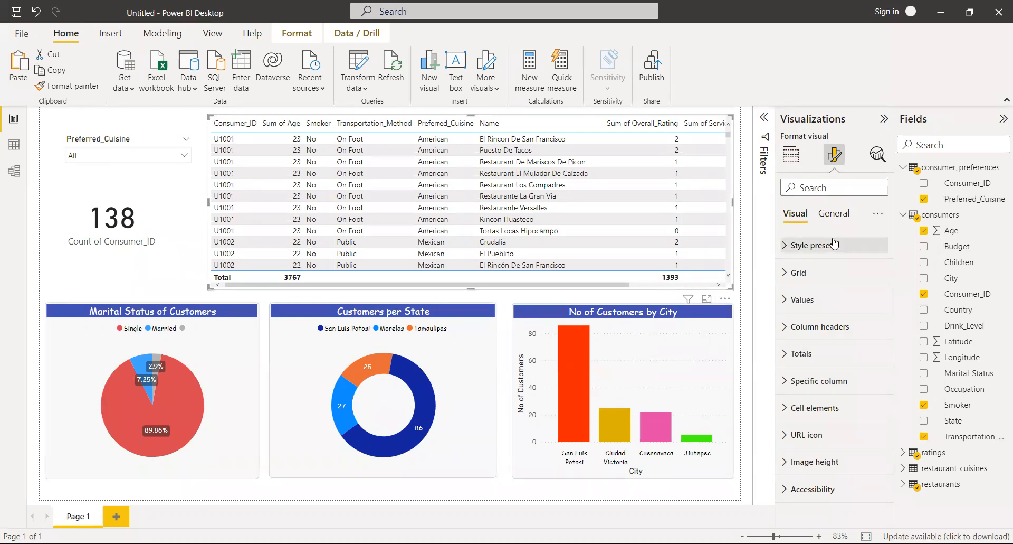
# Set the table's column header font to Comic Sans MS at size 9.
pyautogui.click(817, 327)
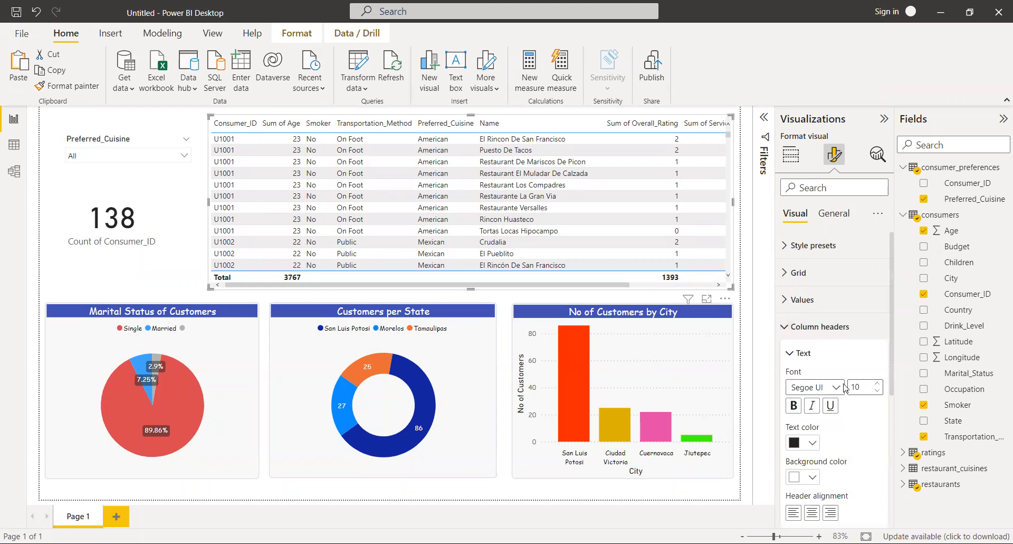
pyautogui.scroll(-2, 843, 397)
pyautogui.click(839, 333)
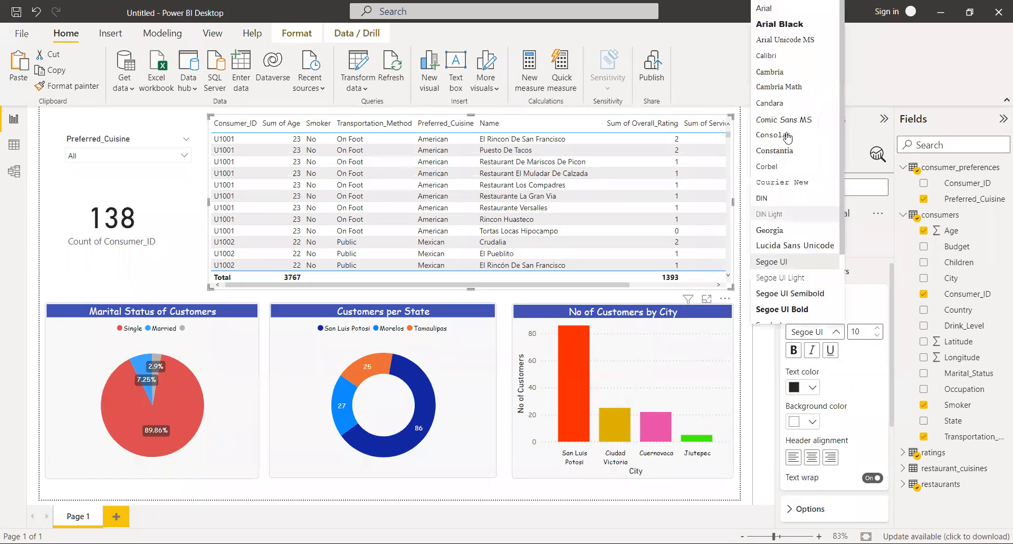
pyautogui.click(804, 122)
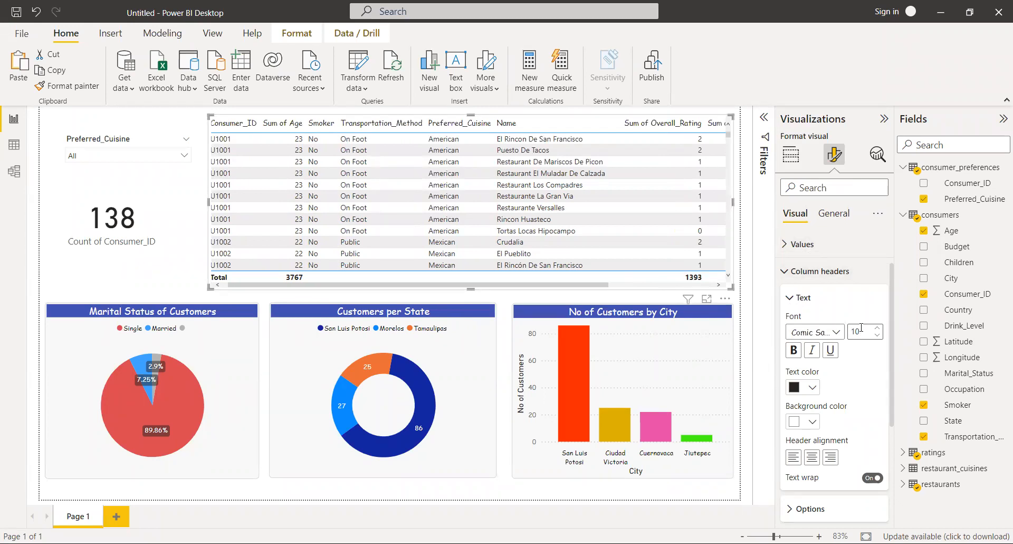
pyautogui.click(877, 338)
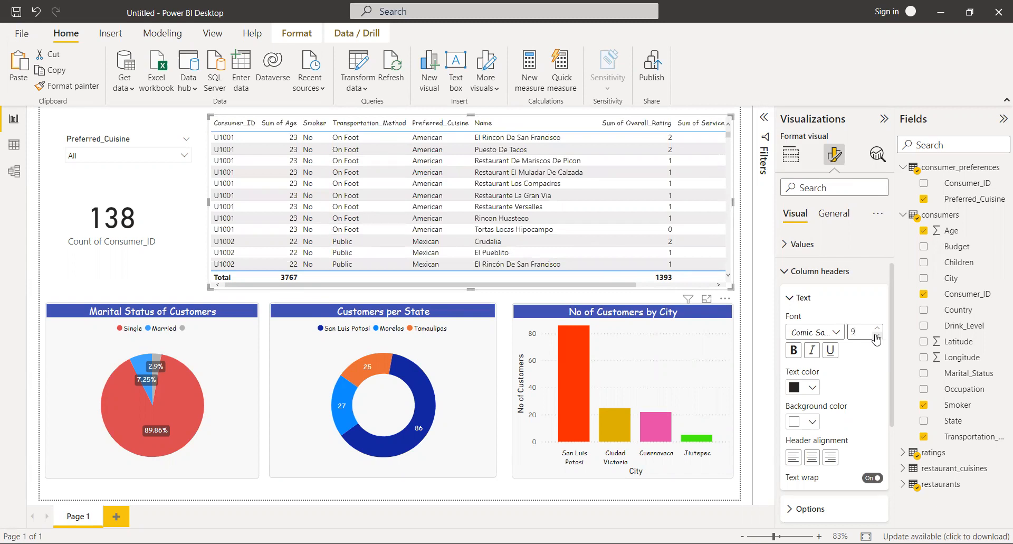
# Give the table's column headers white text on the theme's dark blue background.
pyautogui.click(814, 388)
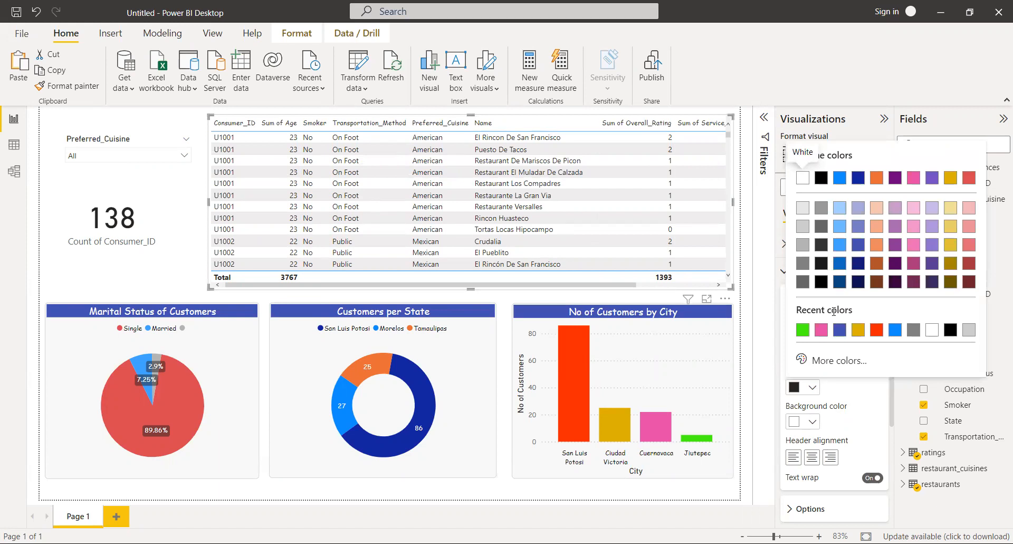
pyautogui.click(803, 179)
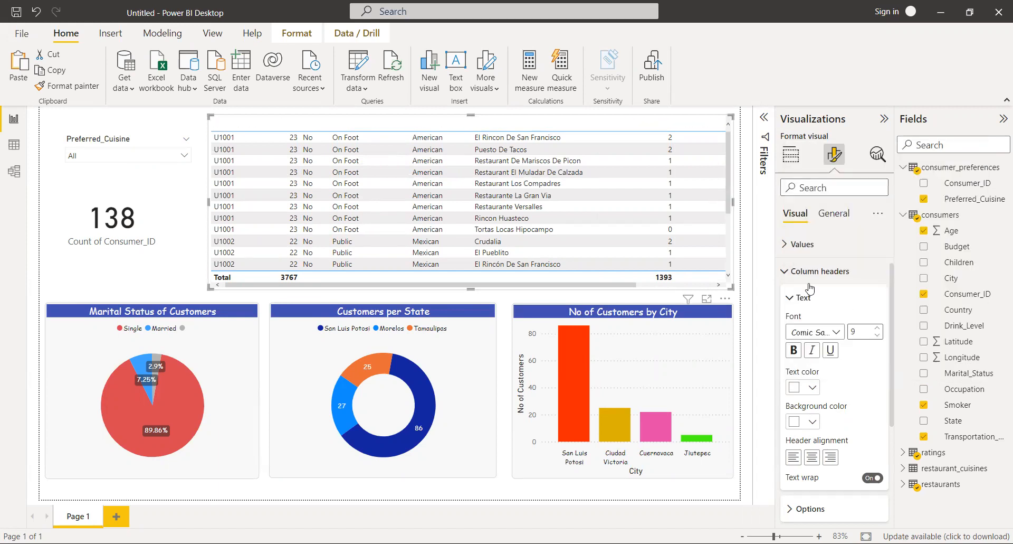
pyautogui.click(813, 421)
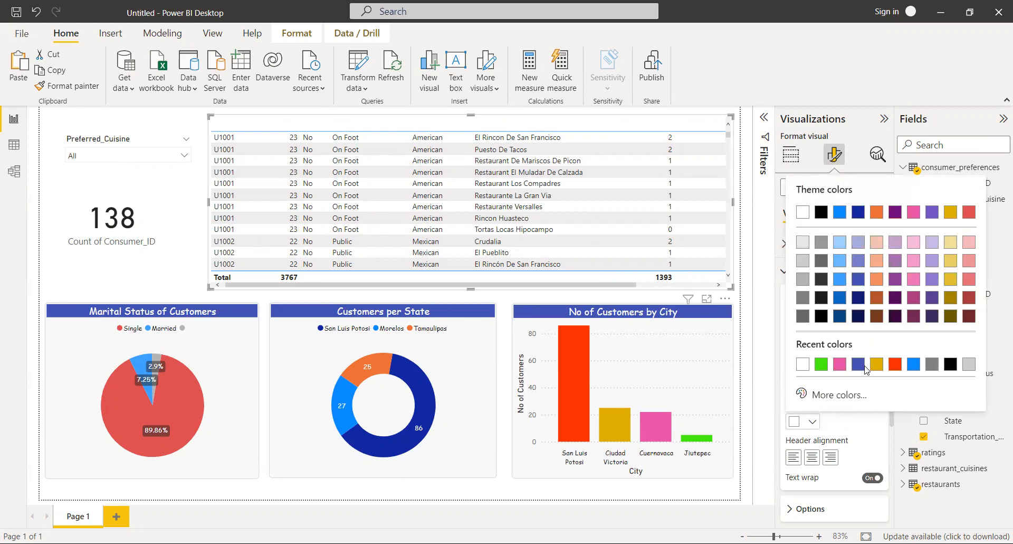
pyautogui.click(859, 212)
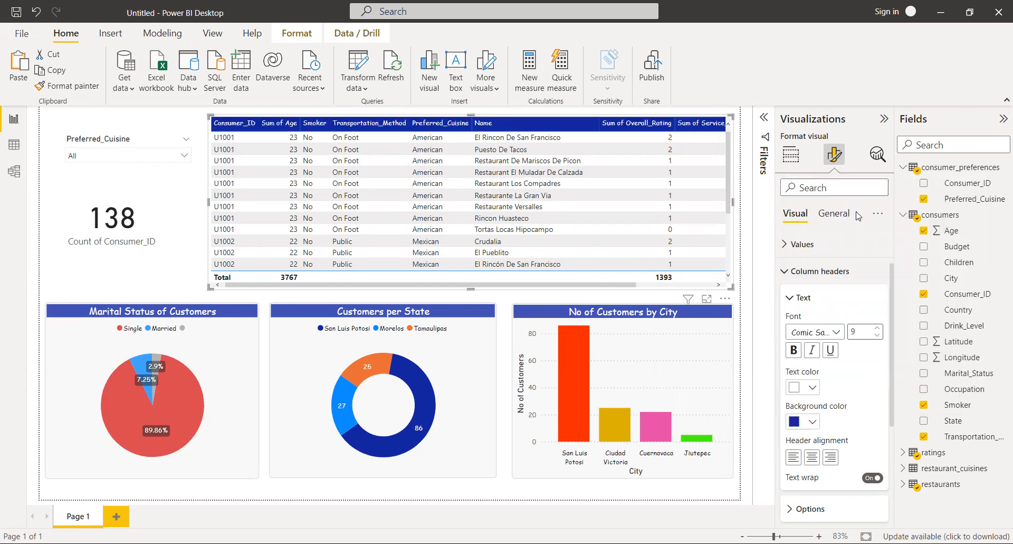
# Check the title background color of the Marital Status pie chart and return to the consumer table.
pyautogui.click(235, 371)
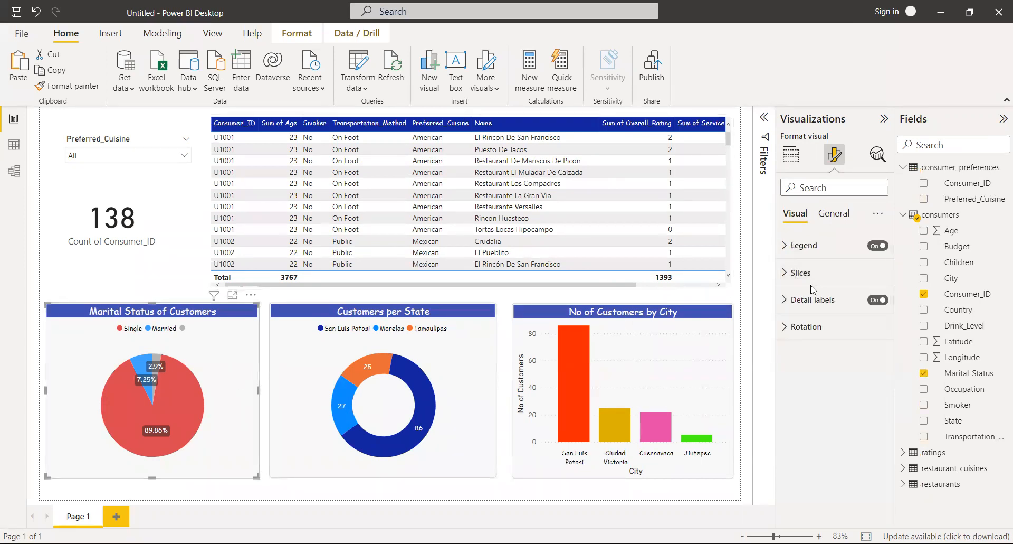
pyautogui.click(840, 214)
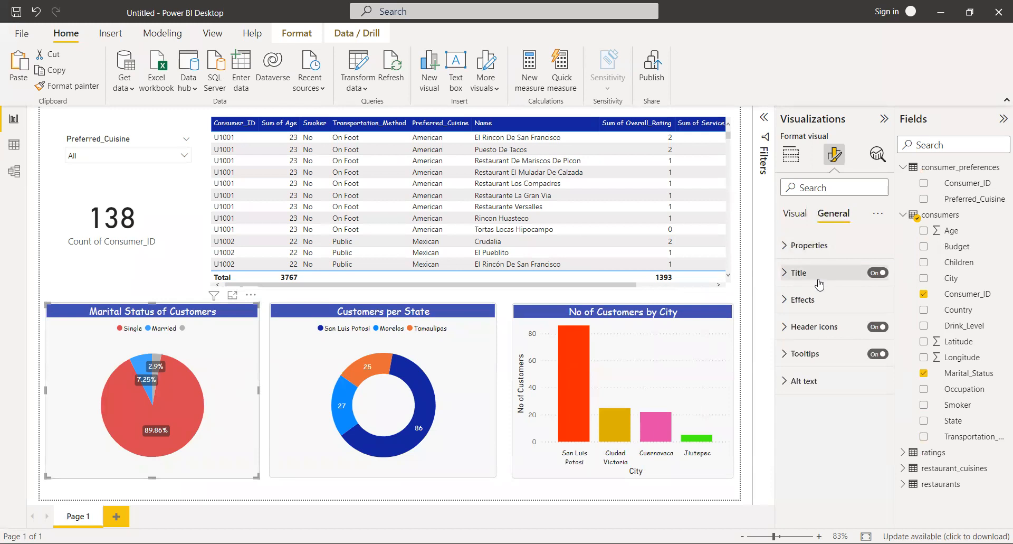
pyautogui.click(819, 285)
pyautogui.click(814, 470)
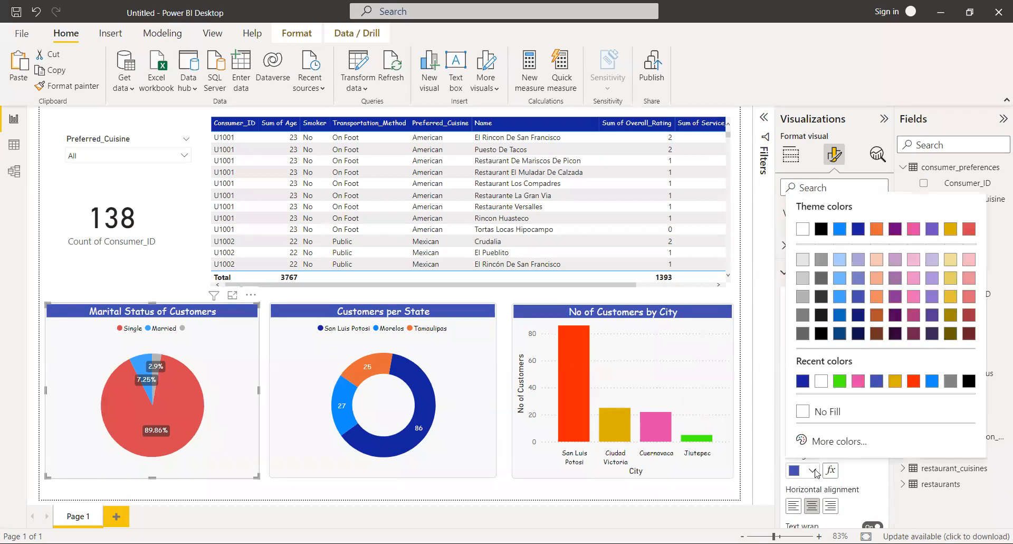
pyautogui.click(815, 471)
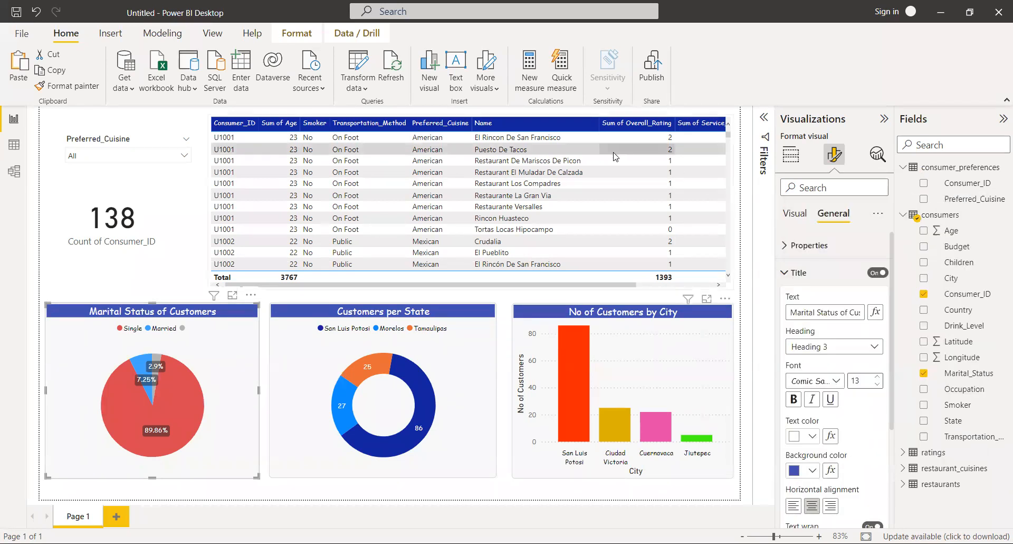
pyautogui.click(539, 284)
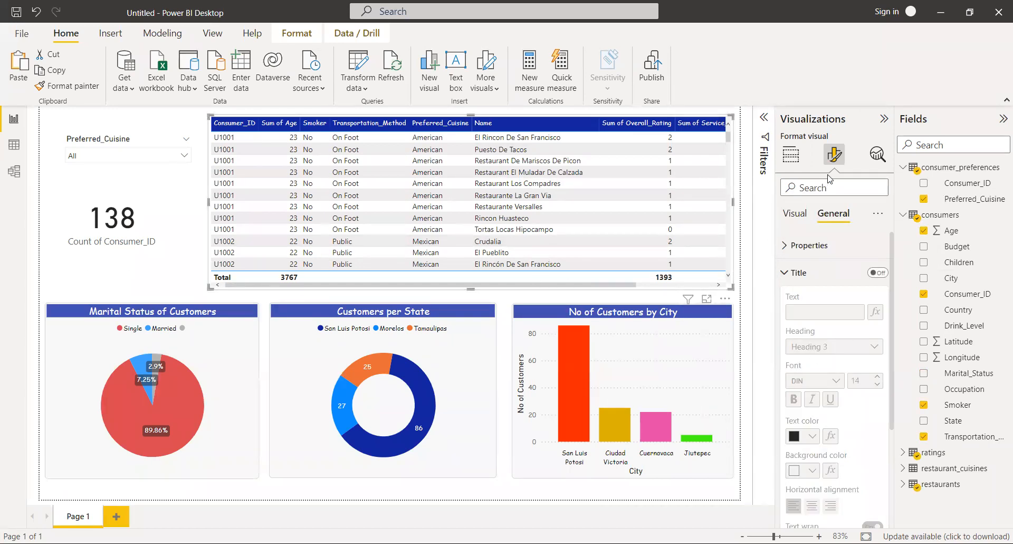
# Recolor the consumer table's column header background to the lighter blue used behind the chart titles and make the header text bold.
pyautogui.click(809, 272)
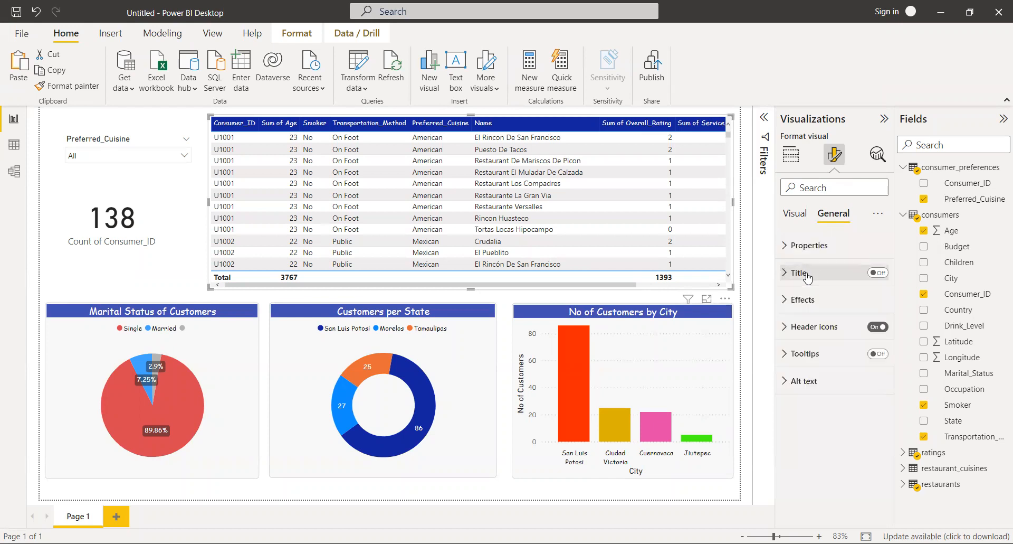
pyautogui.click(795, 214)
pyautogui.click(838, 326)
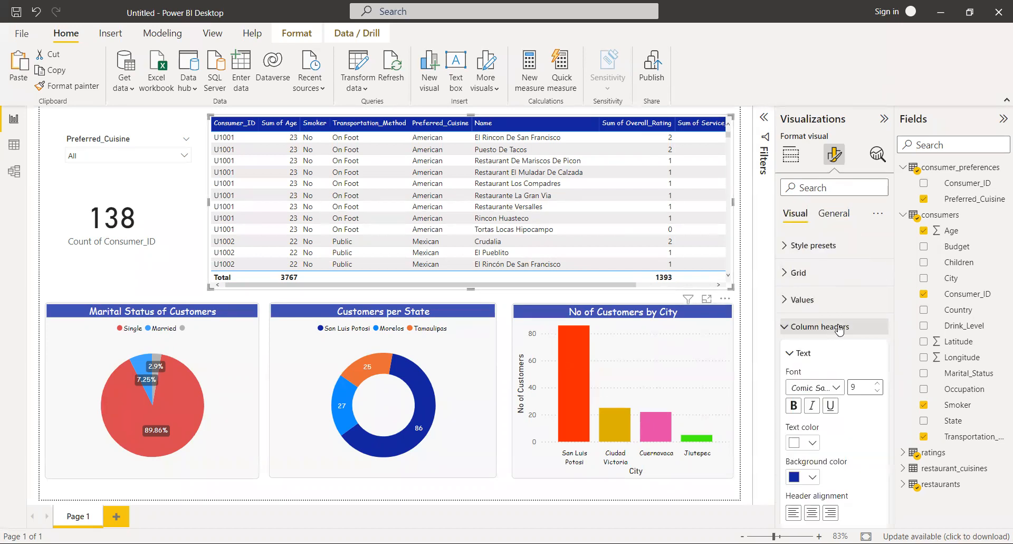
pyautogui.click(813, 477)
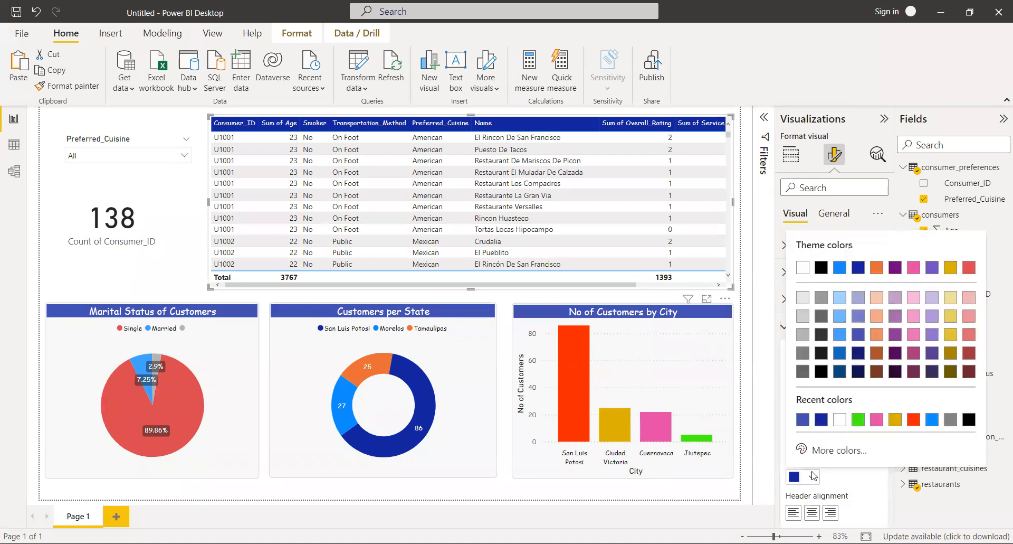
pyautogui.click(801, 420)
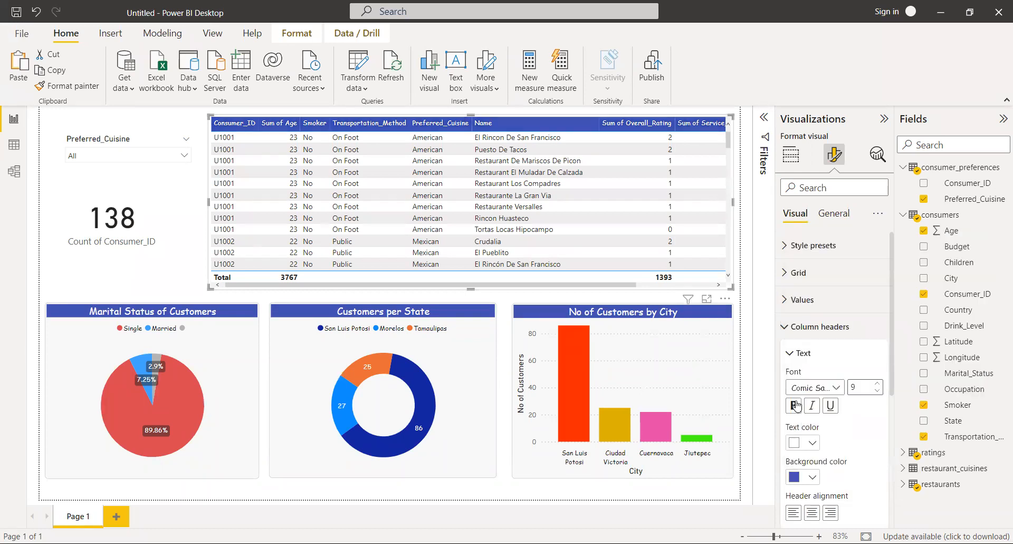
pyautogui.click(795, 405)
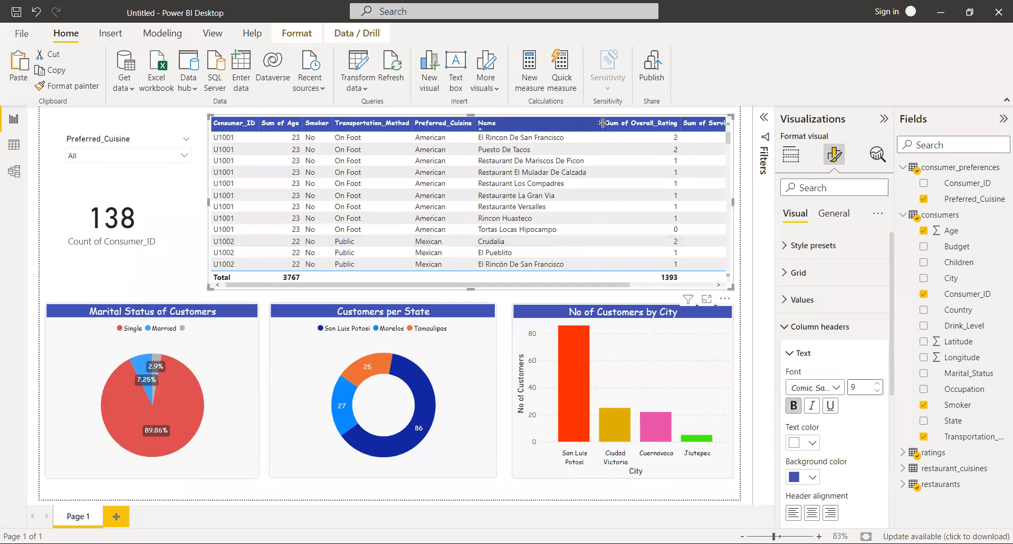
# Narrow the consumer table's Name column so long restaurant names wrap, and check the rows.
pyautogui.moveTo(603, 122); pyautogui.dragTo(559, 130)
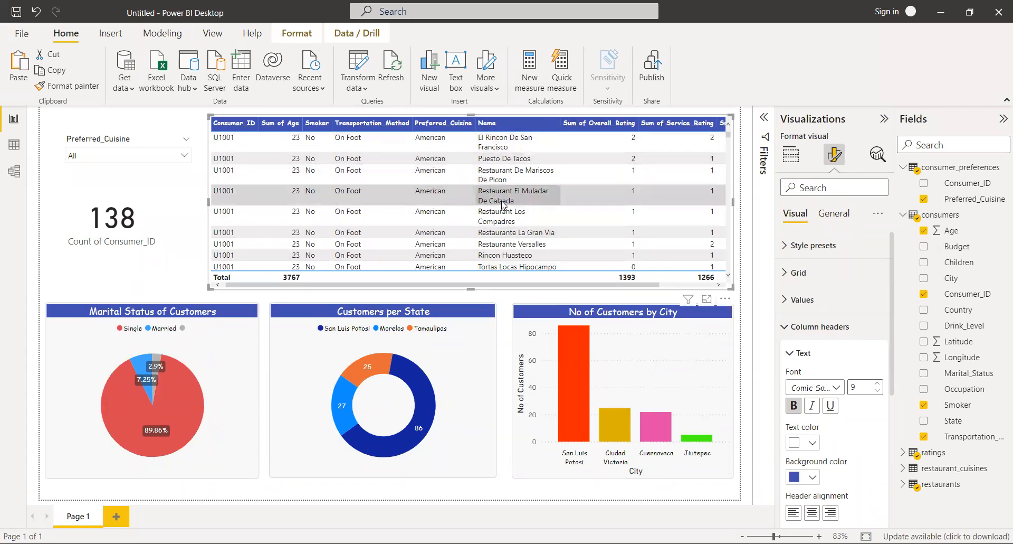
pyautogui.scroll(-5, 586, 207)
pyautogui.scroll(5, 586, 207)
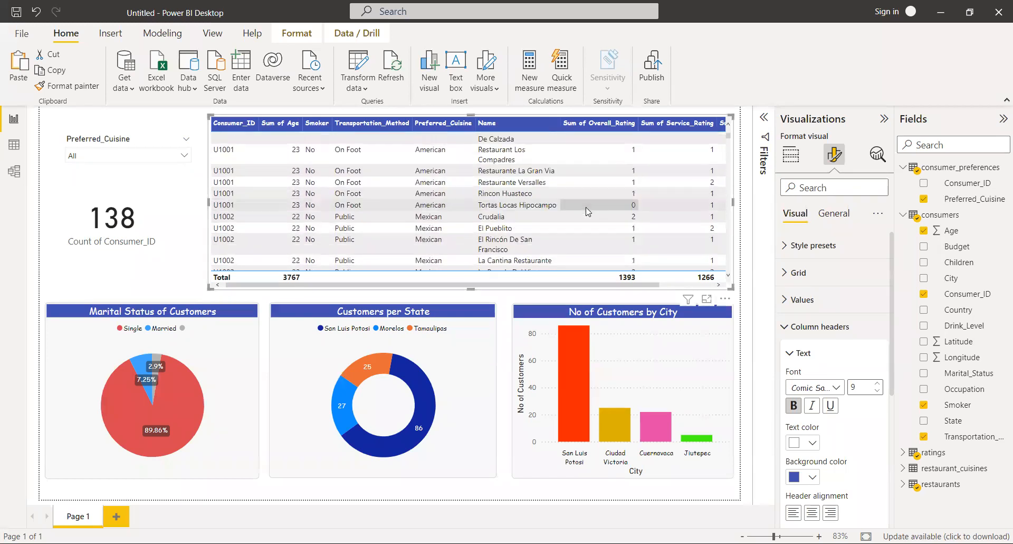
# Set the font of the consumer table's values to Comic Sans MS at size 8.
pyautogui.click(855, 326)
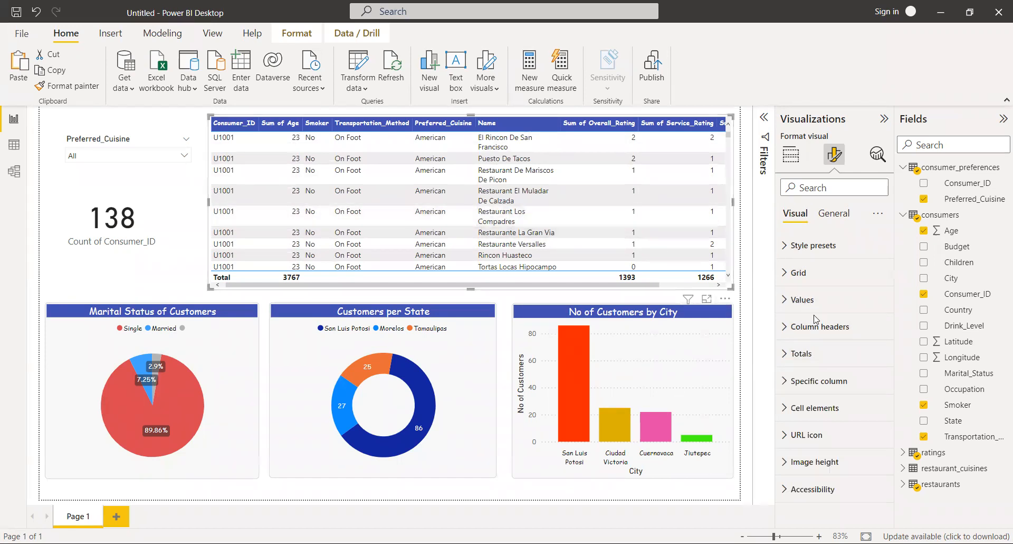
pyautogui.click(831, 357)
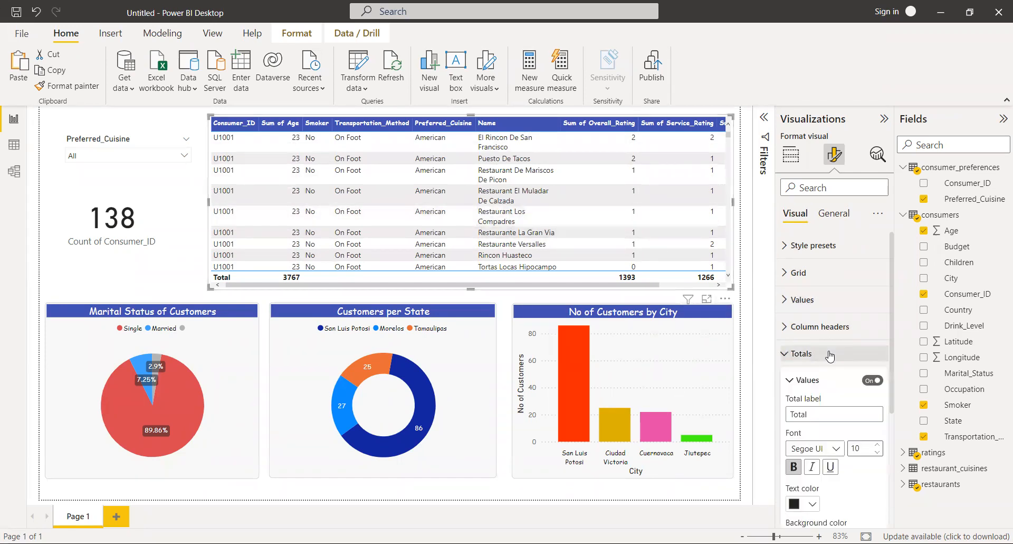
pyautogui.click(827, 299)
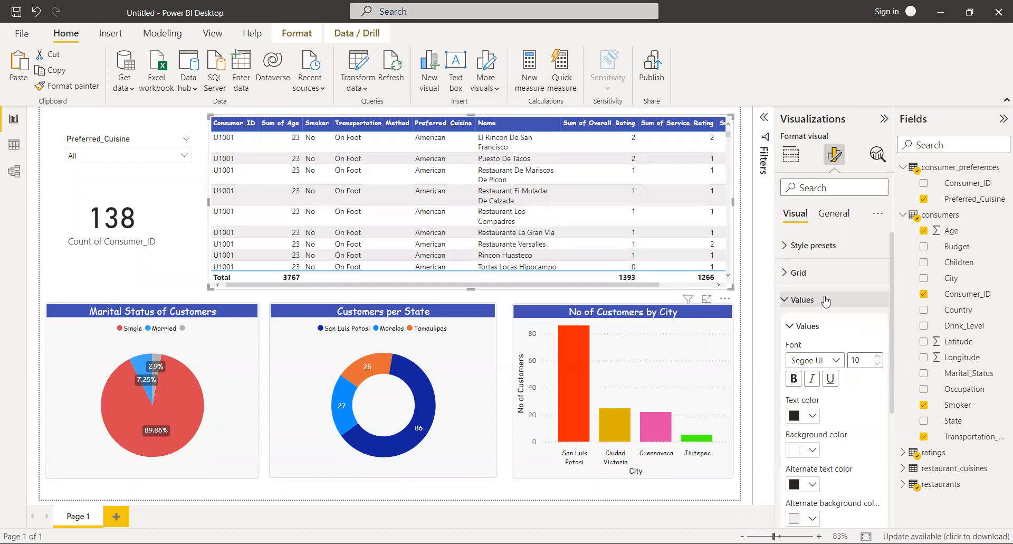
pyautogui.click(836, 361)
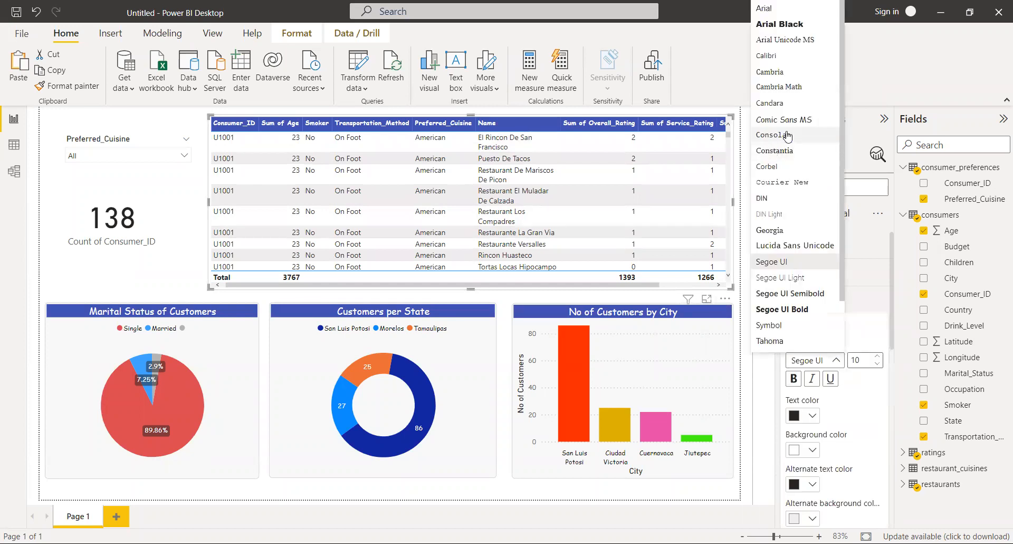
pyautogui.click(804, 120)
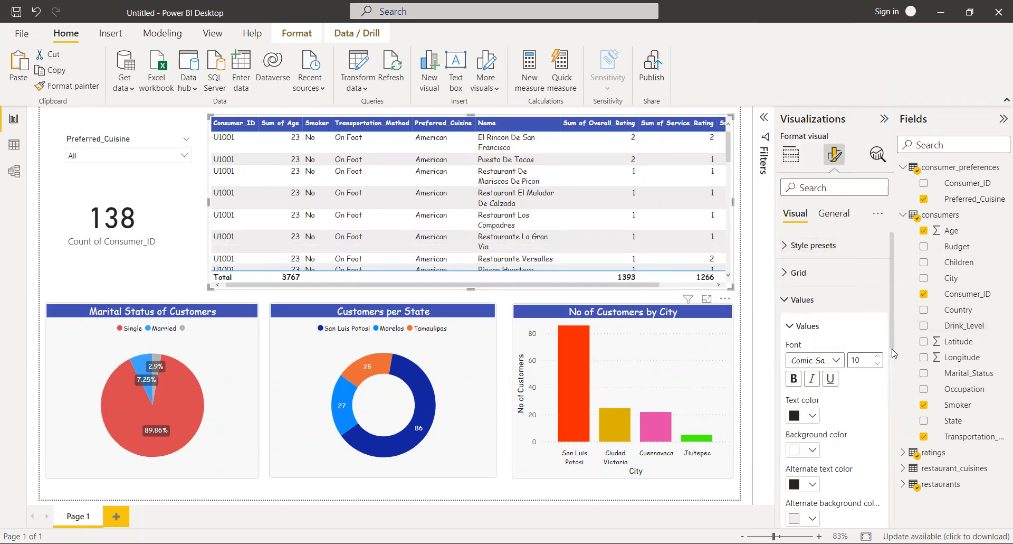
pyautogui.click(876, 364)
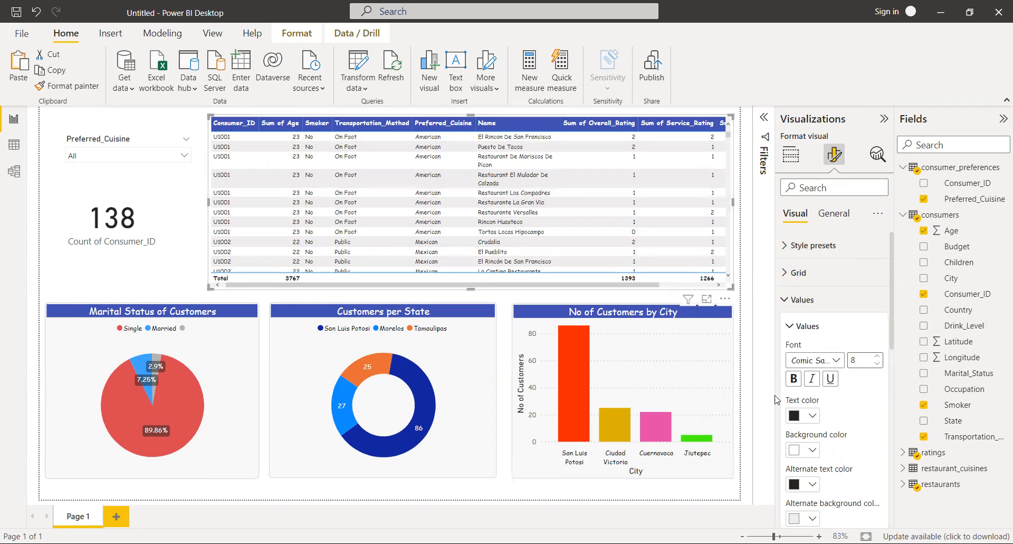
# Turn off the totals row of the consumer table.
pyautogui.scroll(-10, 784, 425)
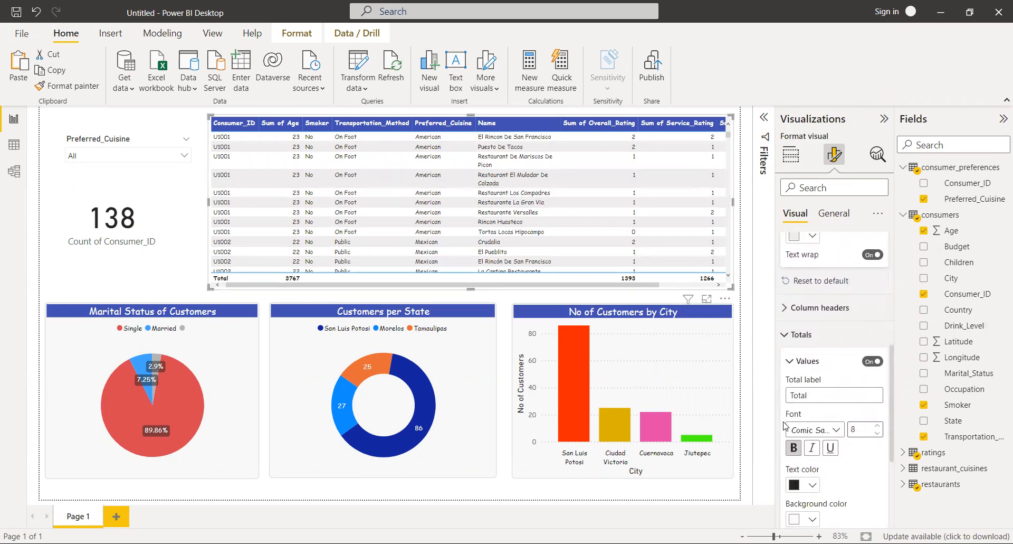
pyautogui.scroll(2, 784, 425)
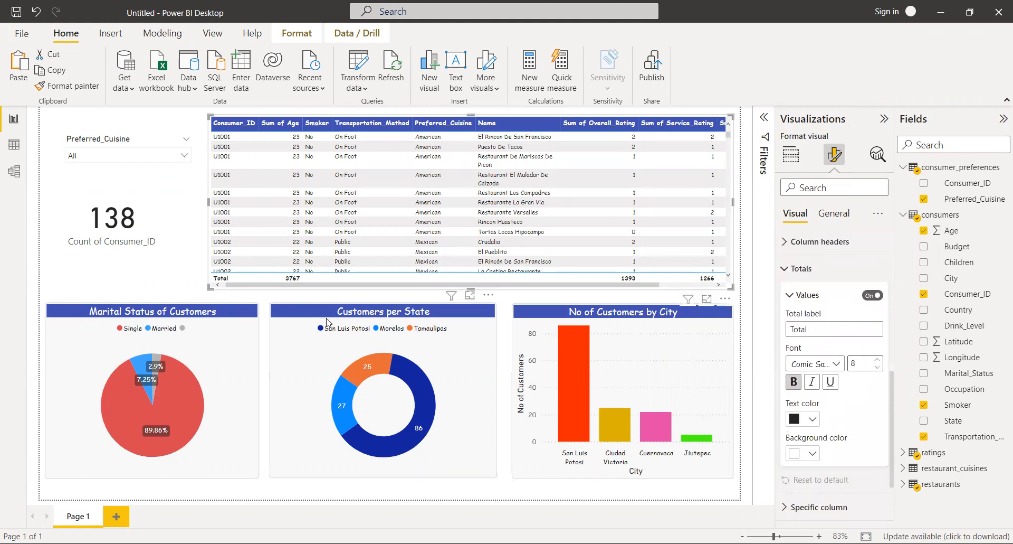
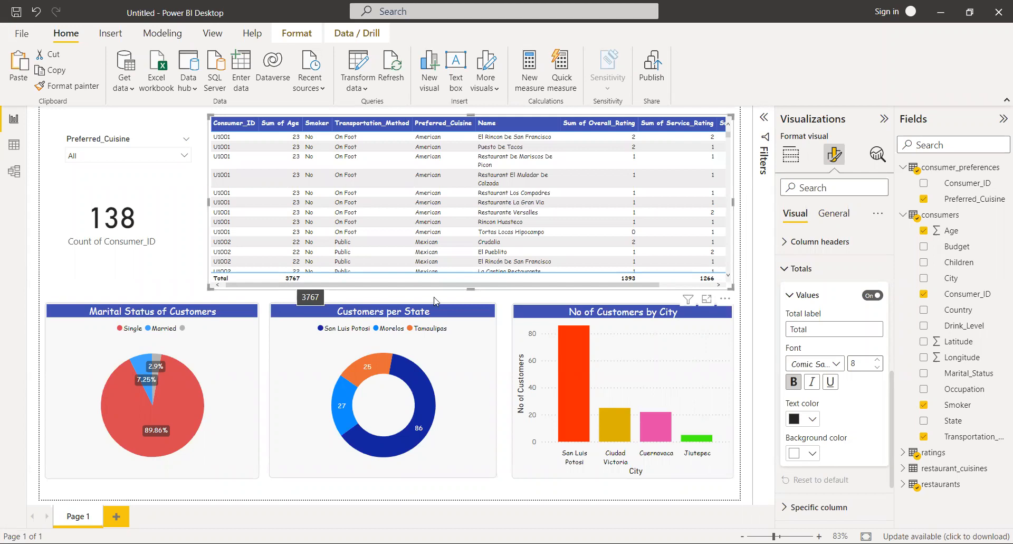
pyautogui.click(866, 297)
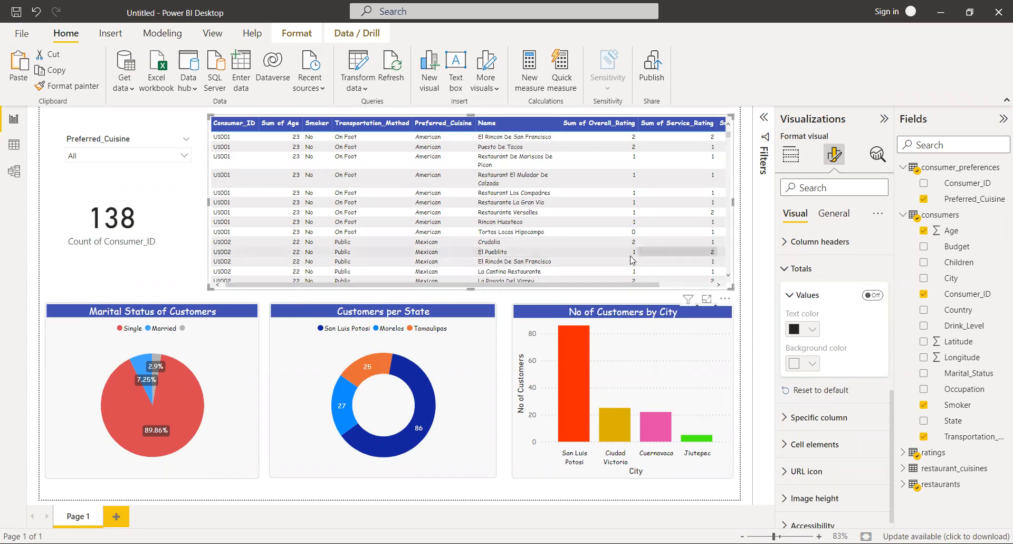
# Copy the Marital Status pie chart's formatting onto the Count of Consumer_ID card and enlarge the card to fill the space beside the table.
pyautogui.click(219, 383)
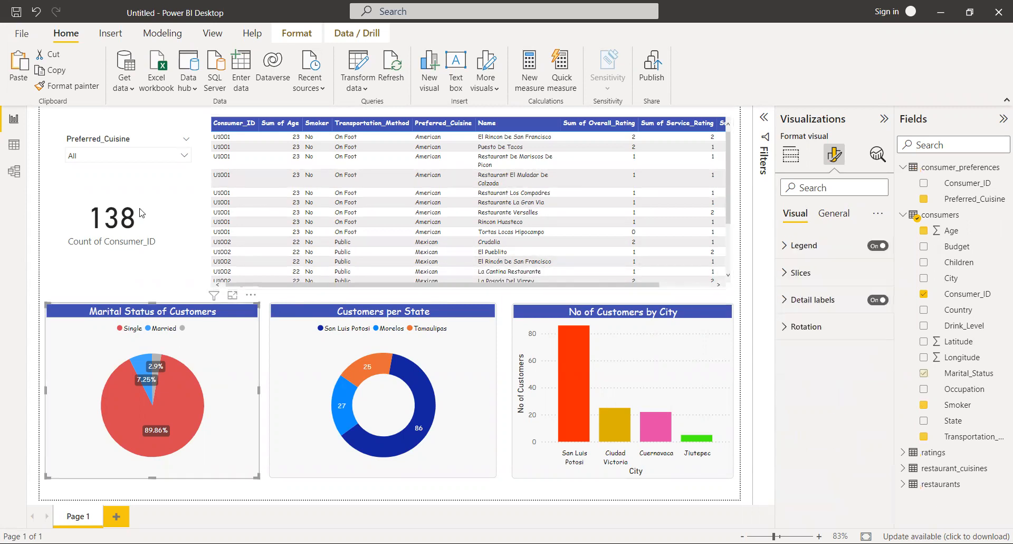
pyautogui.click(72, 90)
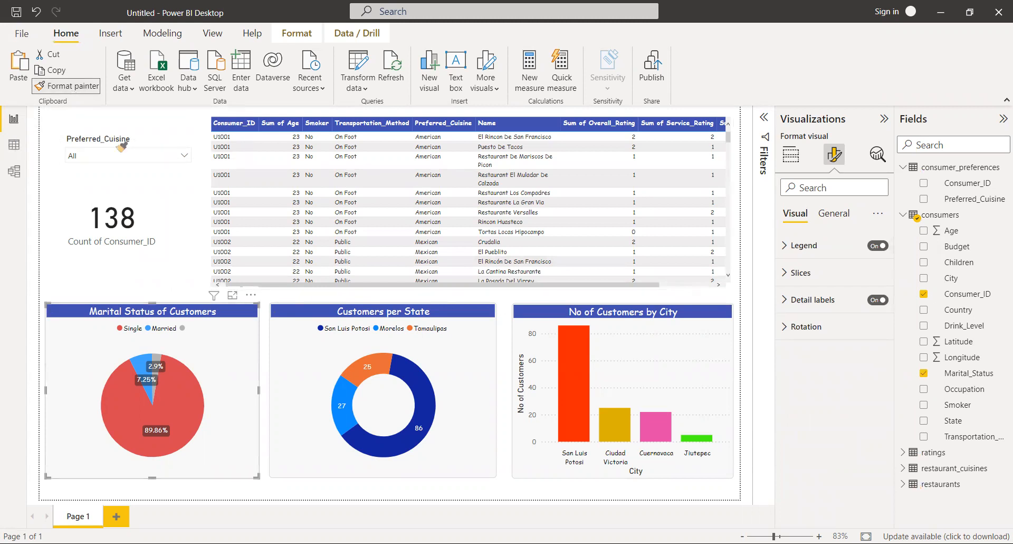
pyautogui.click(154, 217)
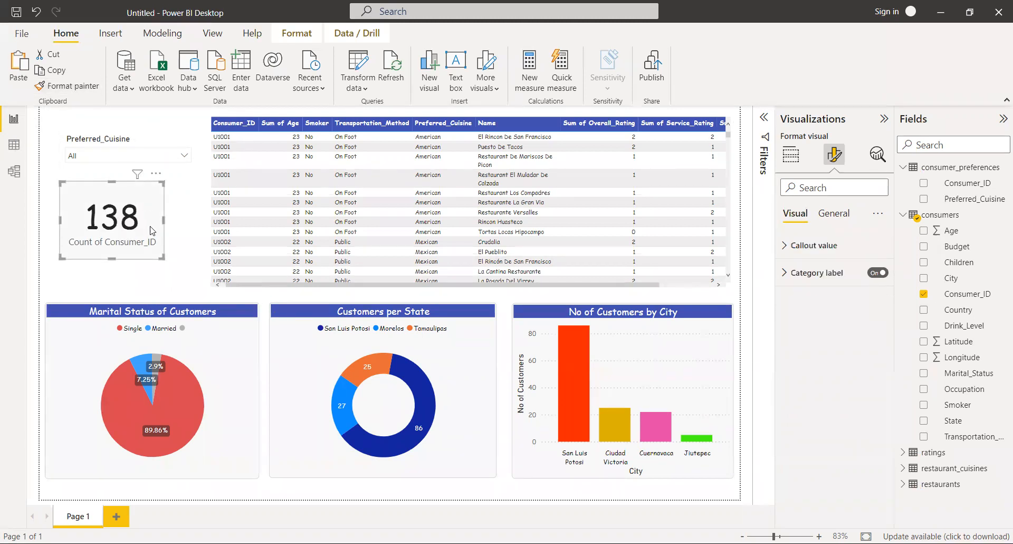
pyautogui.moveTo(162, 257); pyautogui.dragTo(197, 279)
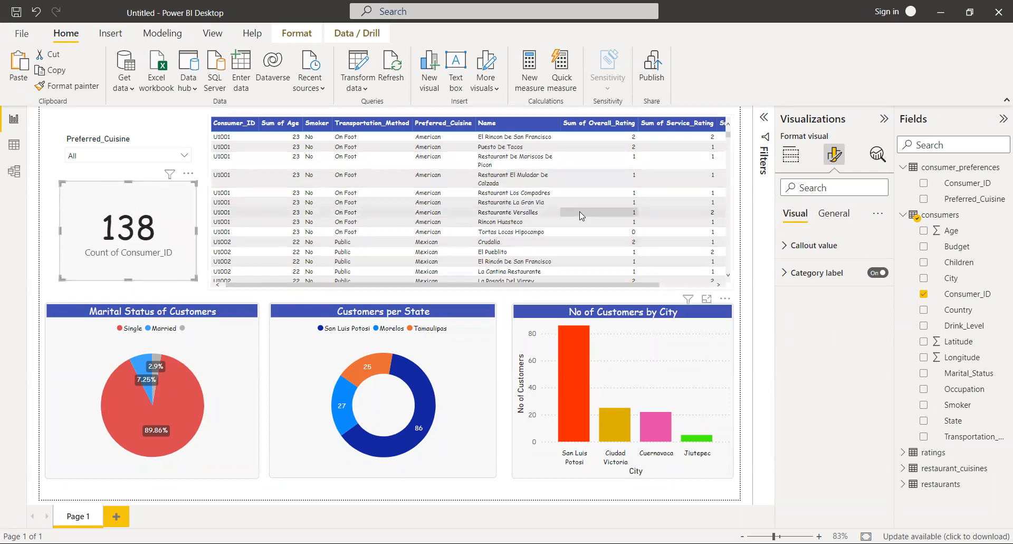
# Rename the consumer table's Consumer_ID column as "Consumer ID".
pyautogui.click(623, 289)
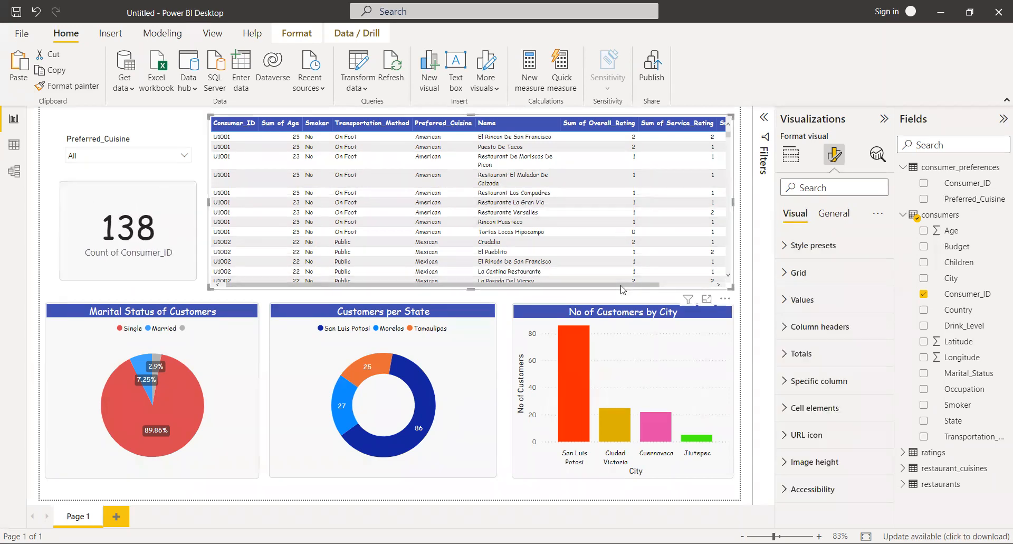
pyautogui.click(792, 162)
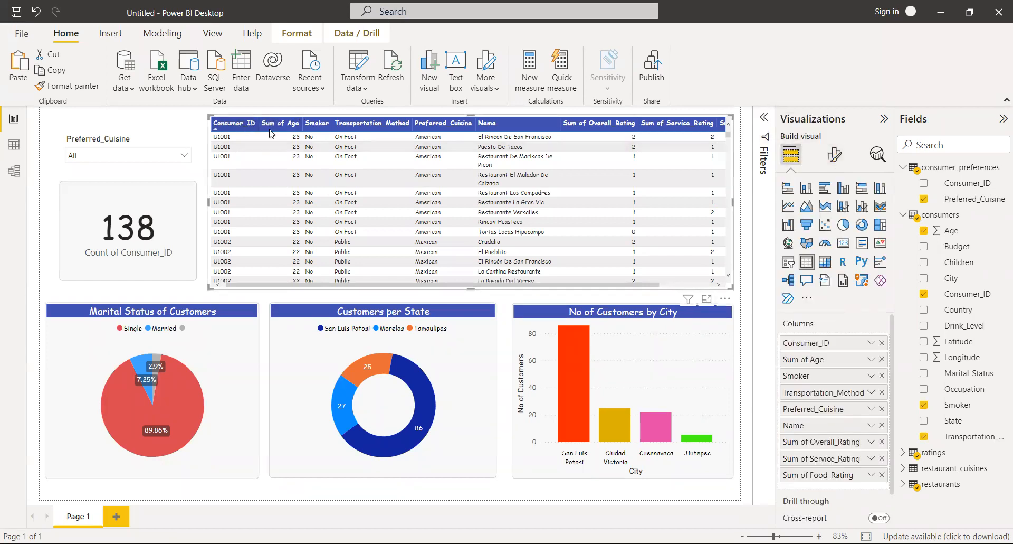
pyautogui.doubleClick(808, 347)
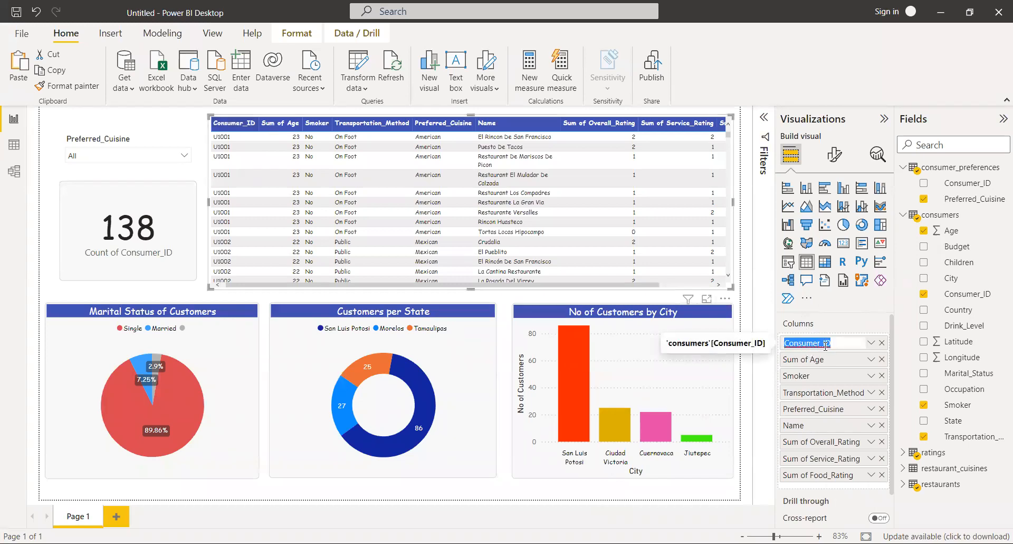
pyautogui.click(827, 344)
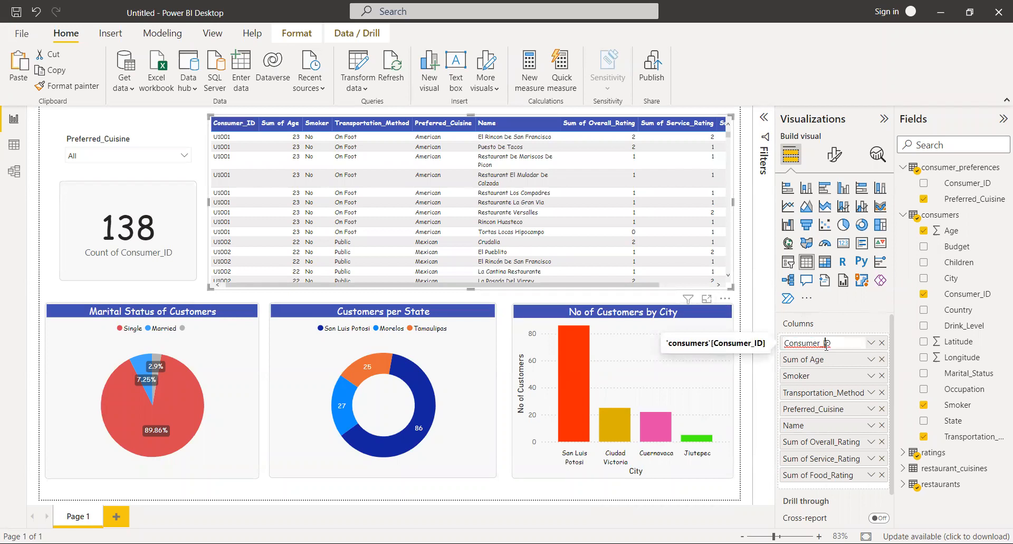
pyautogui.press('BackSpace')
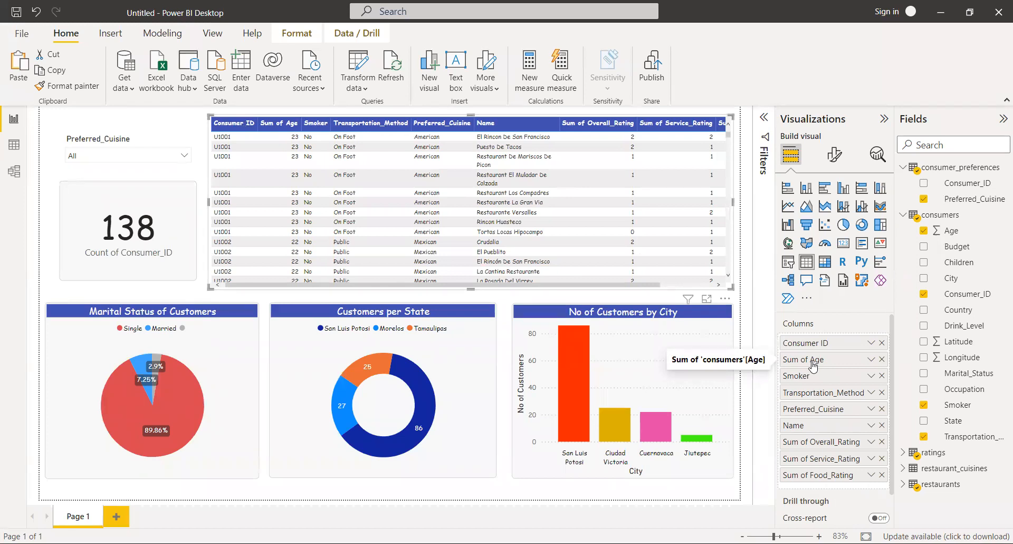
# Rename the consumer table's Sum of Age column as "Age".
pyautogui.doubleClick(813, 362)
pyautogui.click(812, 359)
pyautogui.press('BackSpace')
pyautogui.press('BackSpace')
pyautogui.press('BackSpace')
pyautogui.press('BackSpace')
pyautogui.press('BackSpace')
pyautogui.press('BackSpace')
pyautogui.press('BackSpace')
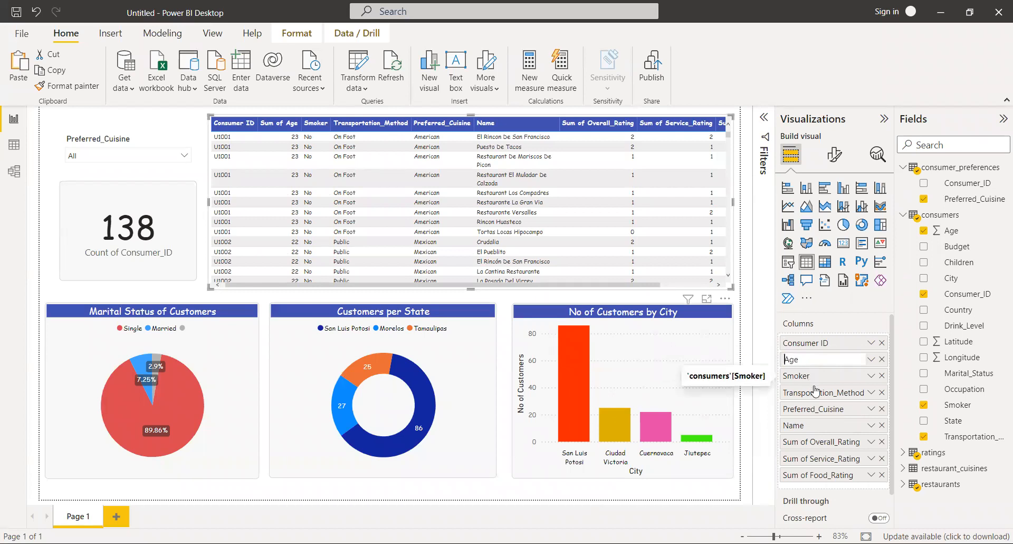
pyautogui.press('Return')
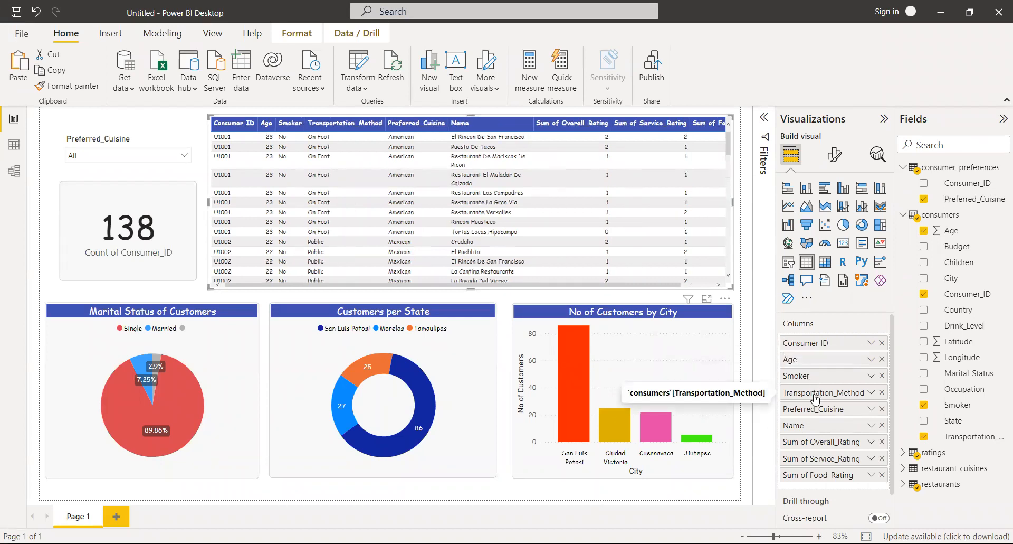
# Rename the consumer table's Transportation_Method column as "Mode of Transport".
pyautogui.doubleClick(815, 395)
pyautogui.hotkey('ctrl', 'a')
pyautogui.write('Mod')
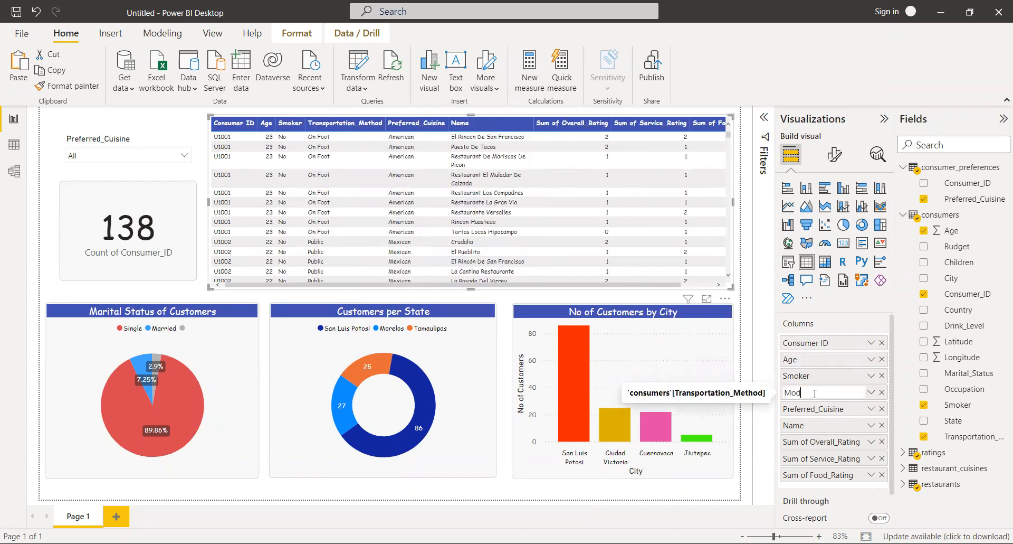
pyautogui.write('e of T')
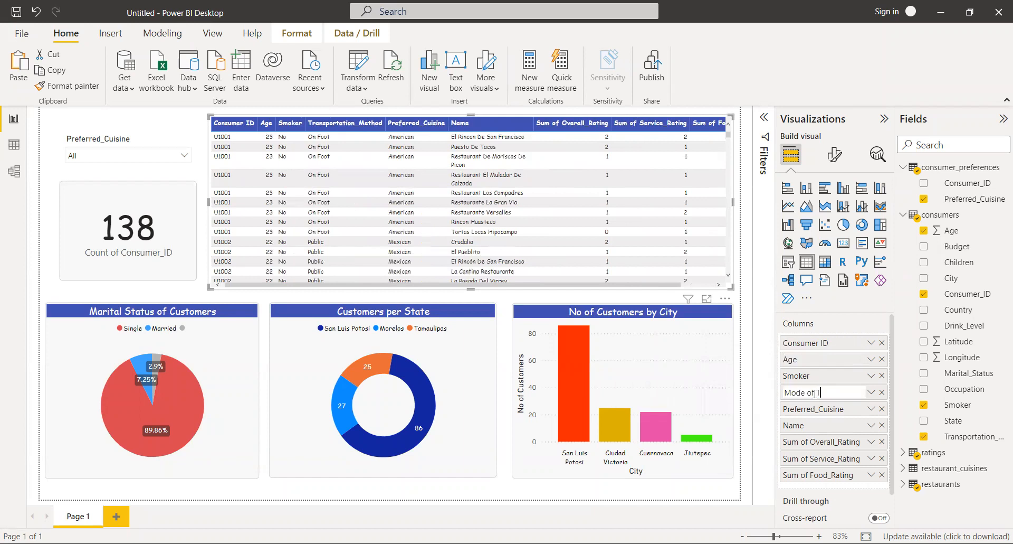
pyautogui.write('ransport')
pyautogui.press('Return')
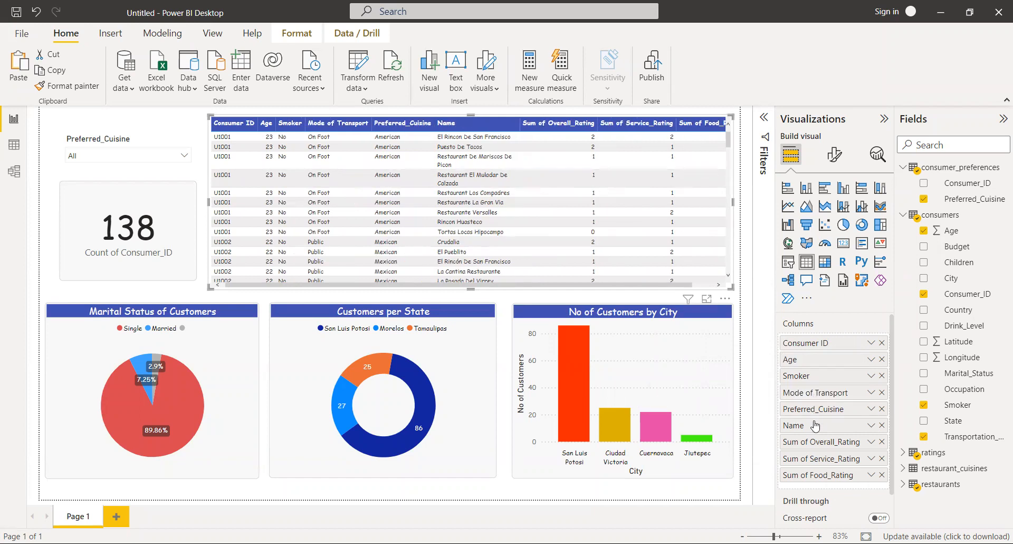
# Rename the consumer table's Preferred_Cuisine column as "Preferred Cuisine".
pyautogui.doubleClick(826, 409)
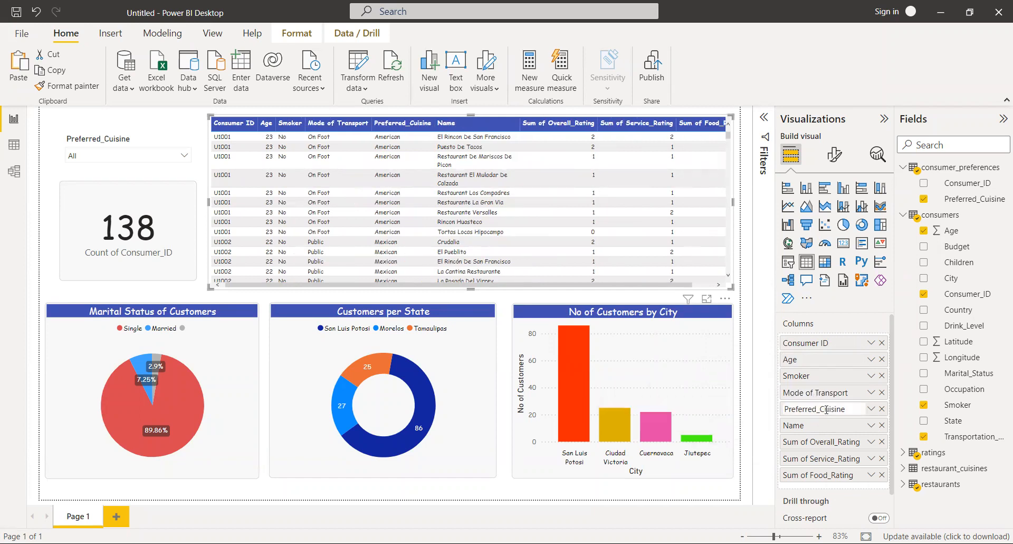
pyautogui.click(816, 409)
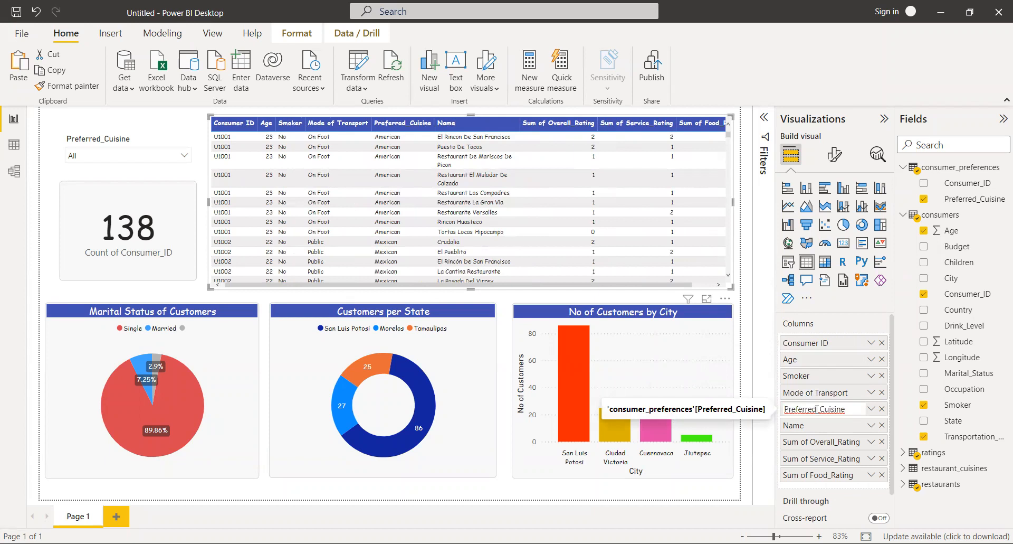
pyautogui.press('Delete')
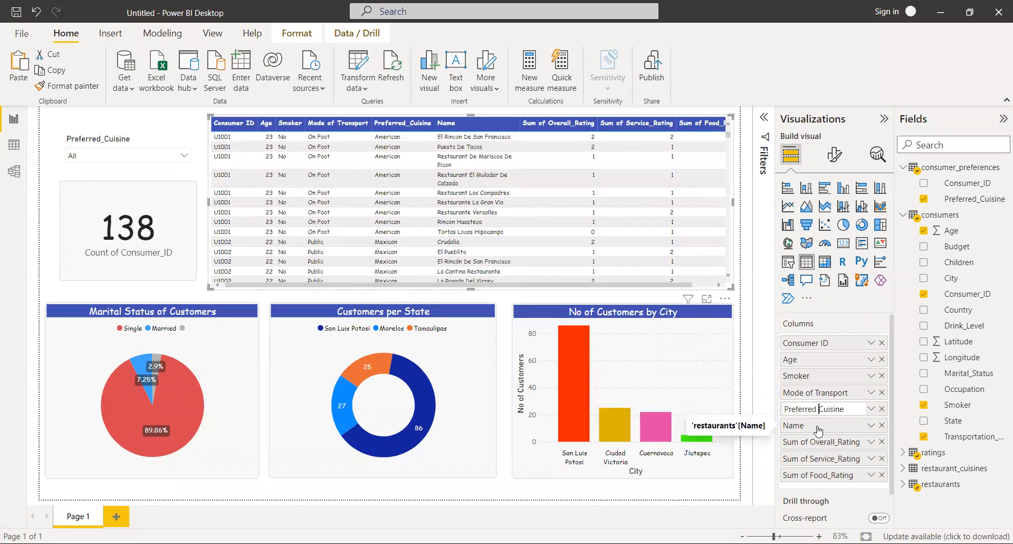
pyautogui.press('Return')
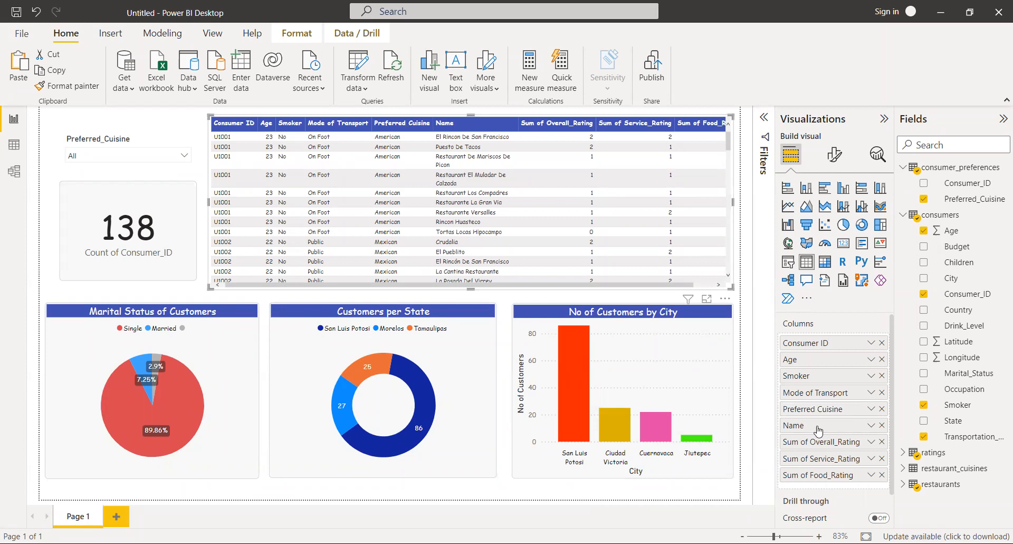
# Rename the consumer table's Name column as "Restaurant Name".
pyautogui.doubleClick(817, 426)
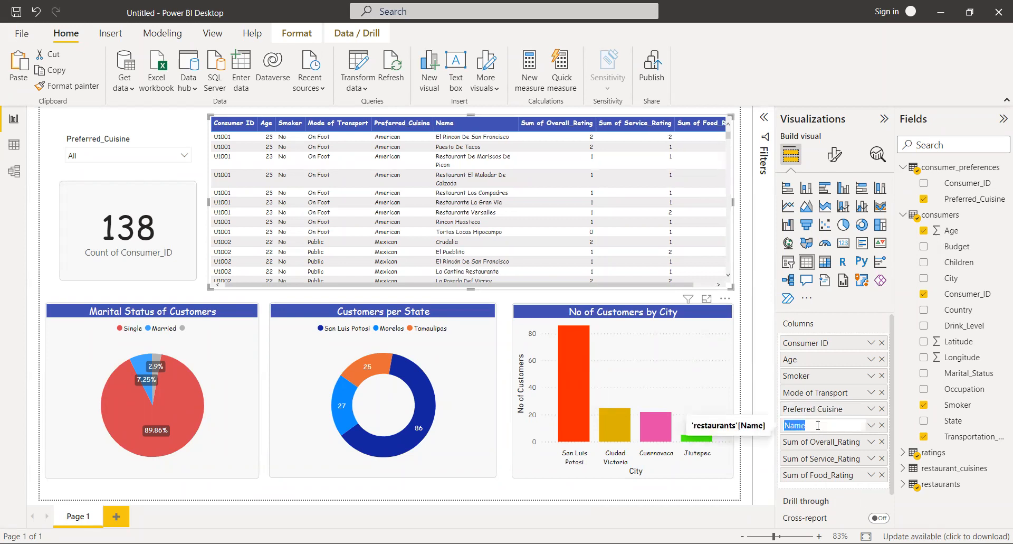
pyautogui.write('Restaurant')
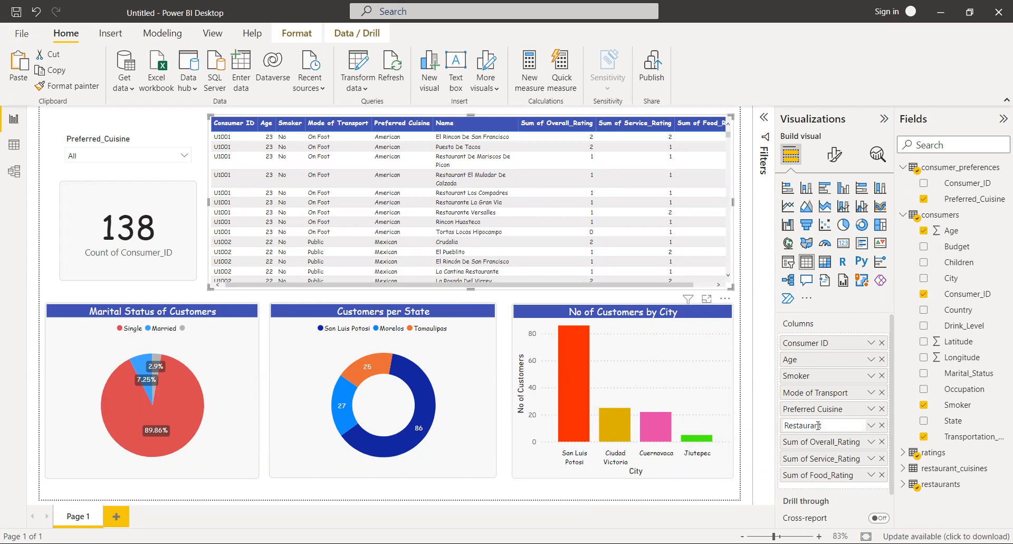
pyautogui.write(' Name')
pyautogui.press('Return')
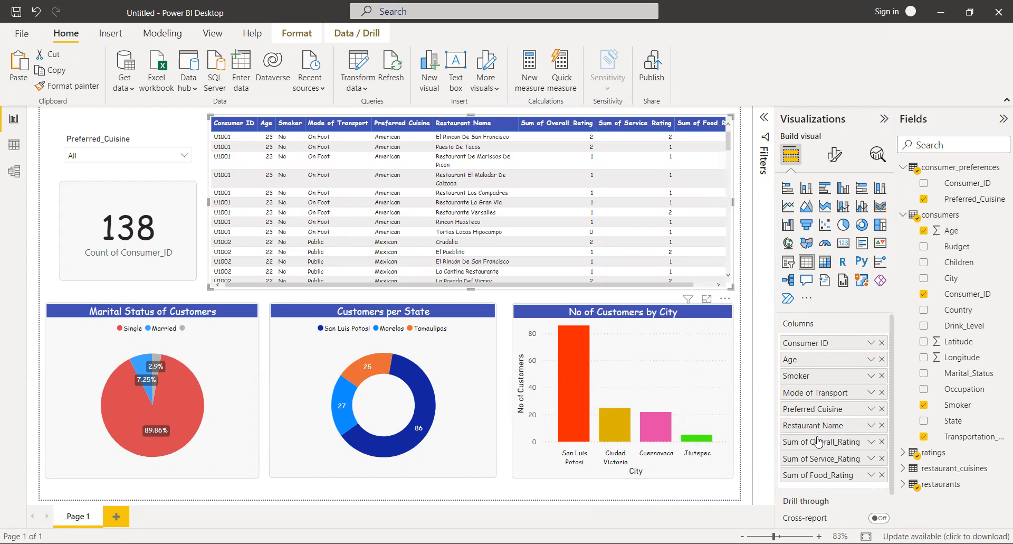
# Rename the consumer table's Sum of Overall_Rating column as "Overall Rating".
pyautogui.doubleClick(818, 441)
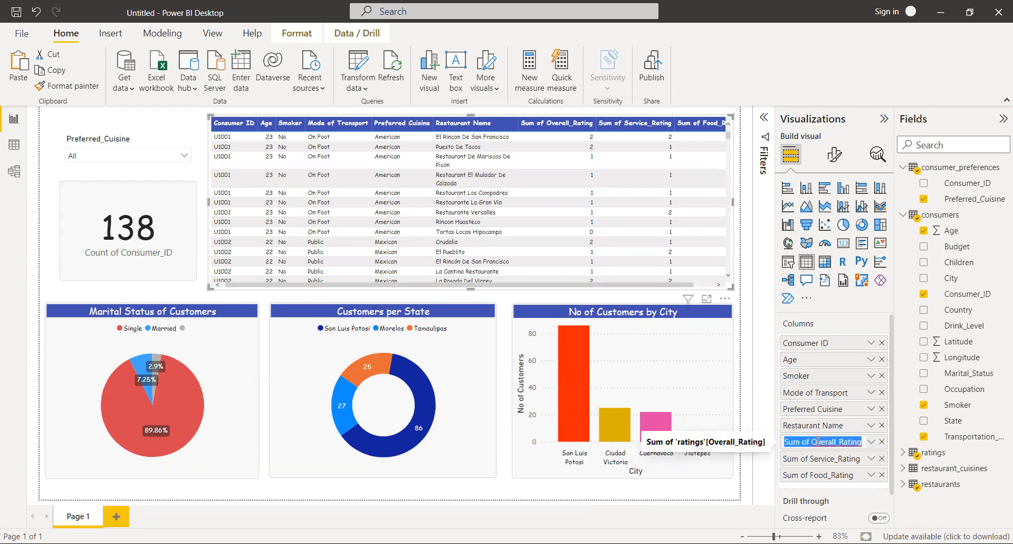
pyautogui.click(811, 441)
pyautogui.press('BackSpace')
pyautogui.press('BackSpace')
pyautogui.press('BackSpace')
pyautogui.press('BackSpace')
pyautogui.press('BackSpace')
pyautogui.press('BackSpace')
pyautogui.press('BackSpace')
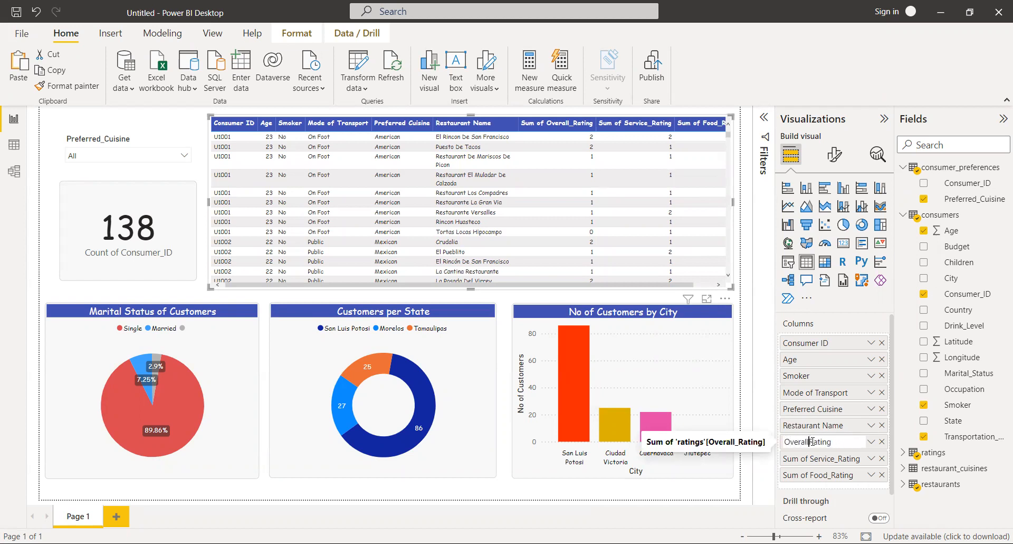
pyautogui.press('Return')
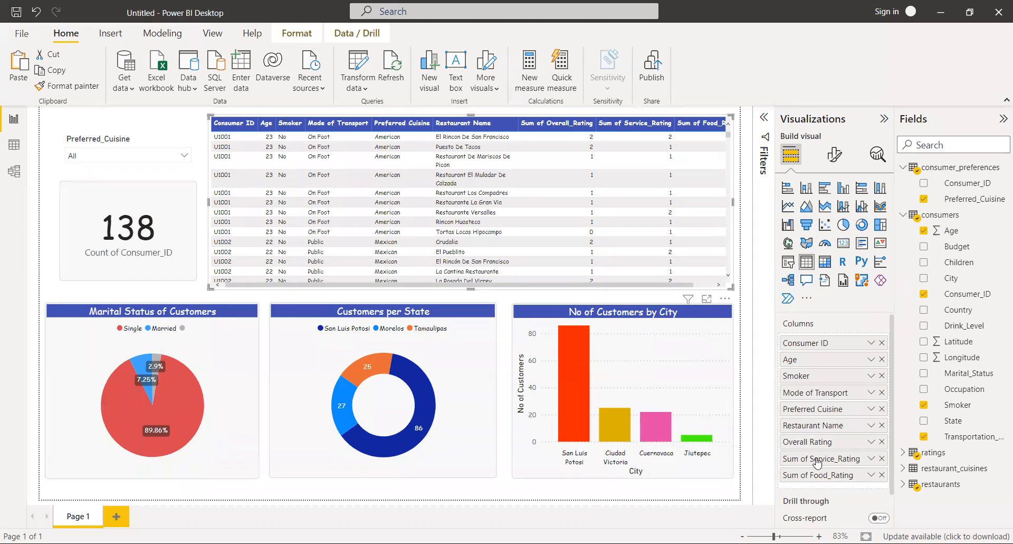
# Rename the consumer table's Sum of Service_Rating column as "Service Rating".
pyautogui.doubleClick(817, 457)
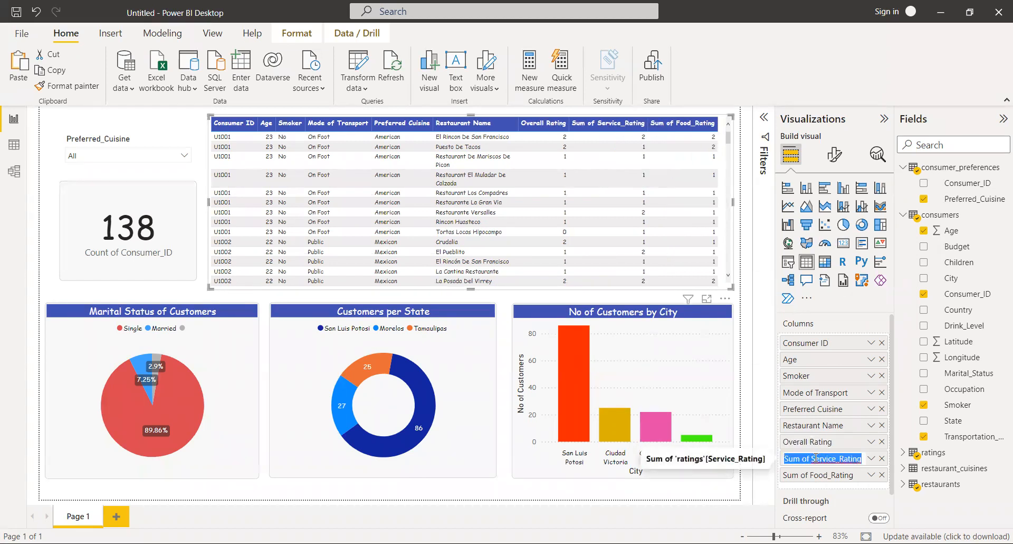
pyautogui.click(813, 458)
pyautogui.press('BackSpace')
pyautogui.press('BackSpace')
pyautogui.press('BackSpace')
pyautogui.press('BackSpace')
pyautogui.press('BackSpace')
pyautogui.press('BackSpace')
pyautogui.press('BackSpace')
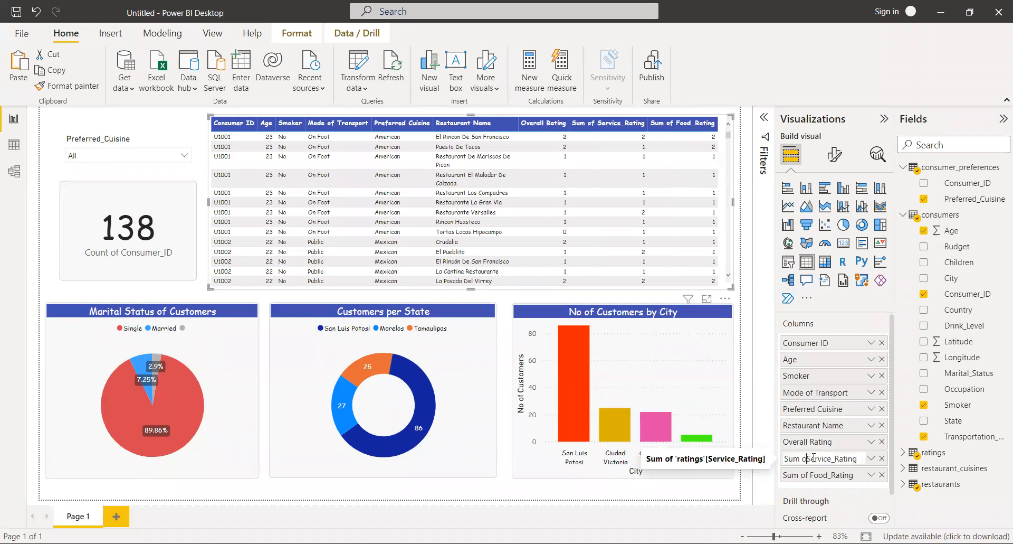
pyautogui.click(813, 458)
pyautogui.press('BackSpace')
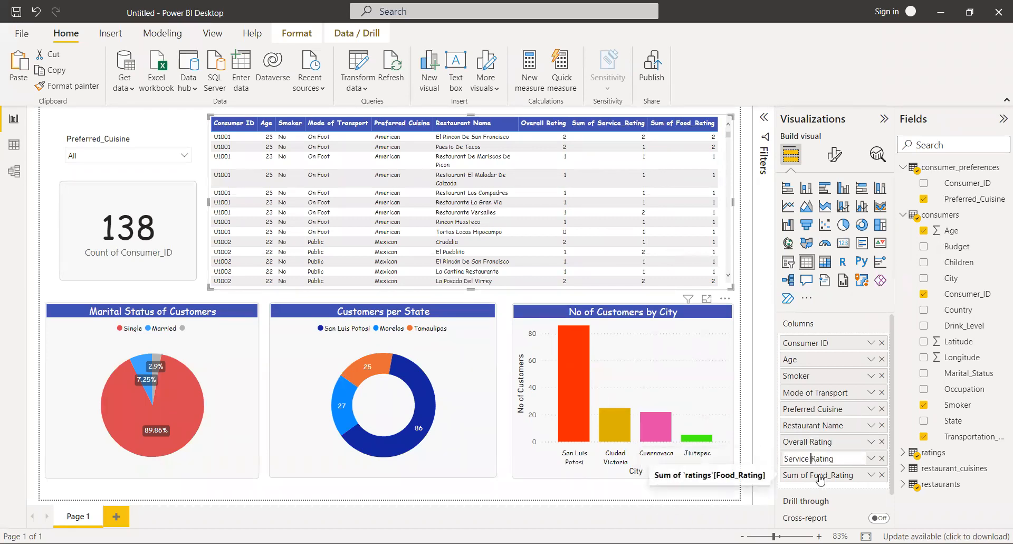
pyautogui.press('Return')
# Rename the table's Sum of Food_Rating column as "Food Rating" and widen the Restaurant Name column so long names fit on one line.
pyautogui.doubleClick(820, 477)
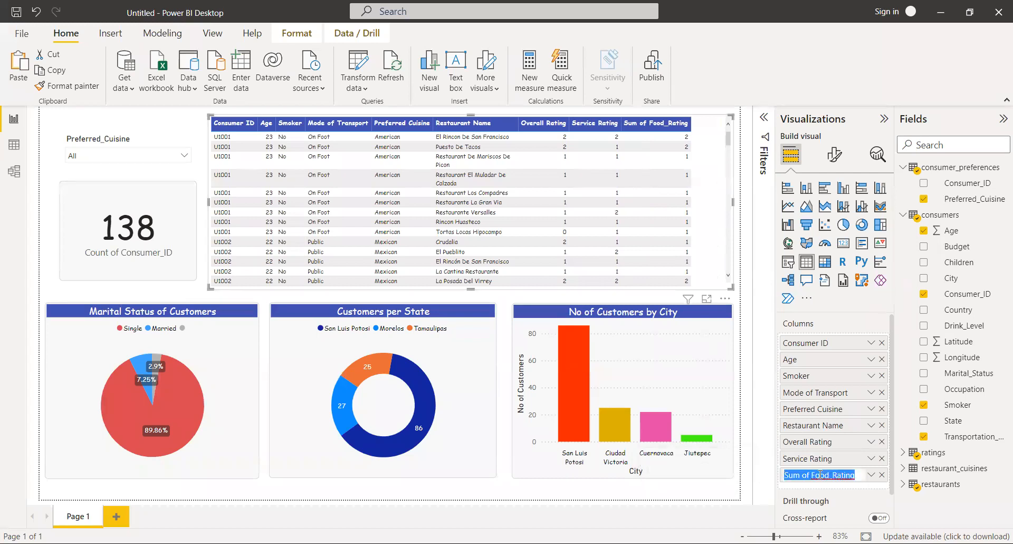
pyautogui.click(814, 475)
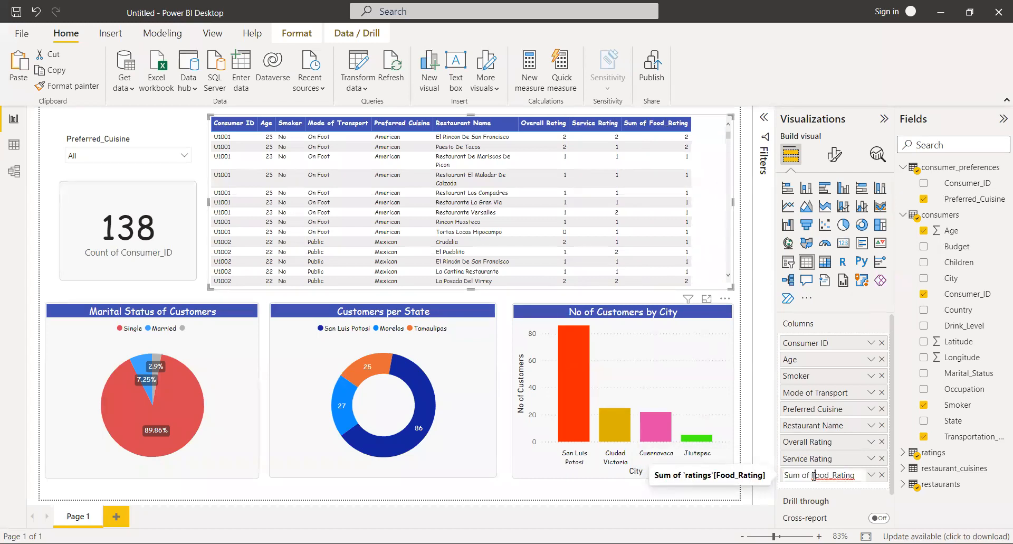
pyautogui.press('BackSpace')
pyautogui.press('BackSpace')
pyautogui.press('BackSpace')
pyautogui.press('BackSpace')
pyautogui.press('BackSpace')
pyautogui.press('BackSpace')
pyautogui.press('BackSpace')
pyautogui.press('Return')
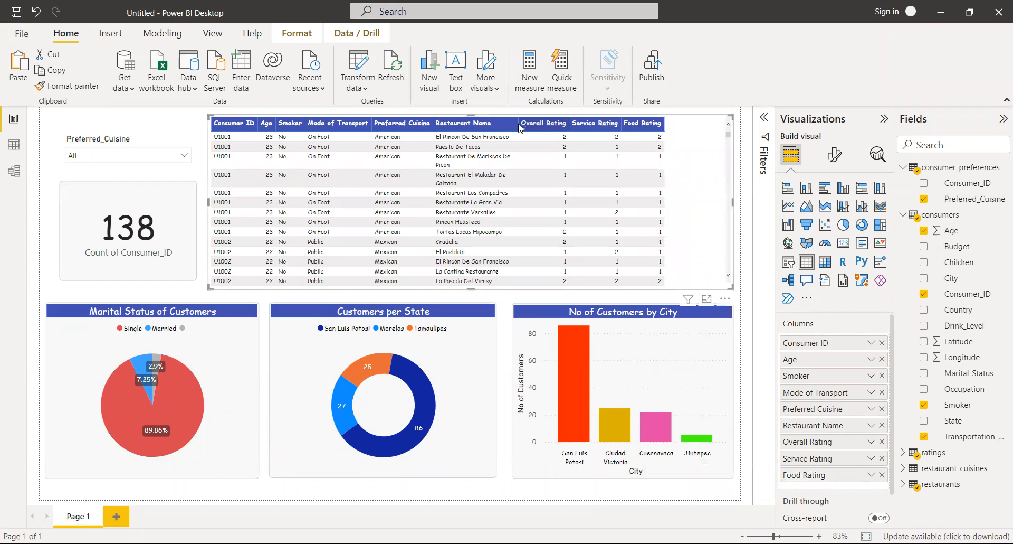
pyautogui.moveTo(517, 124); pyautogui.dragTo(566, 127)
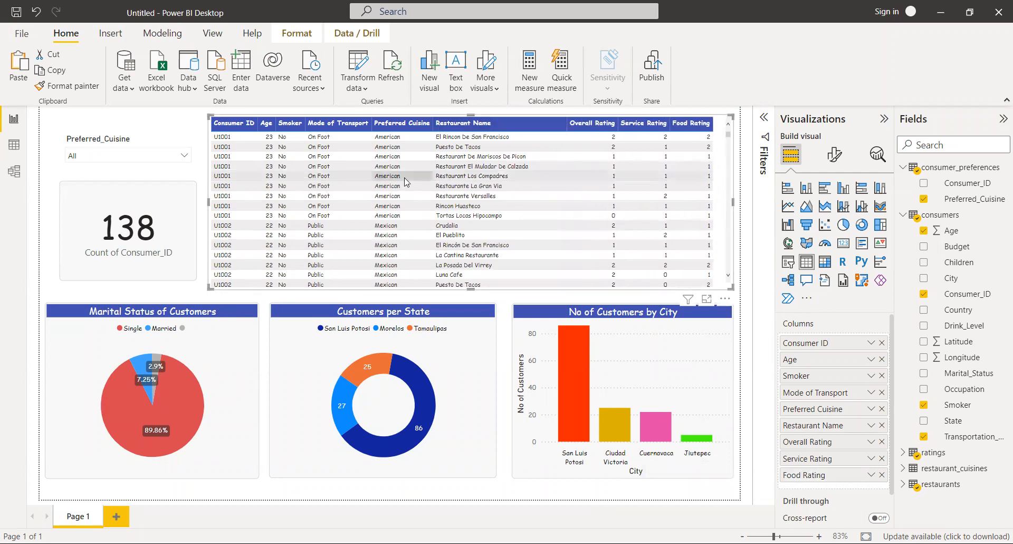
# Rename the card's Count of Consumer_ID field as "No of Customers".
pyautogui.click(173, 209)
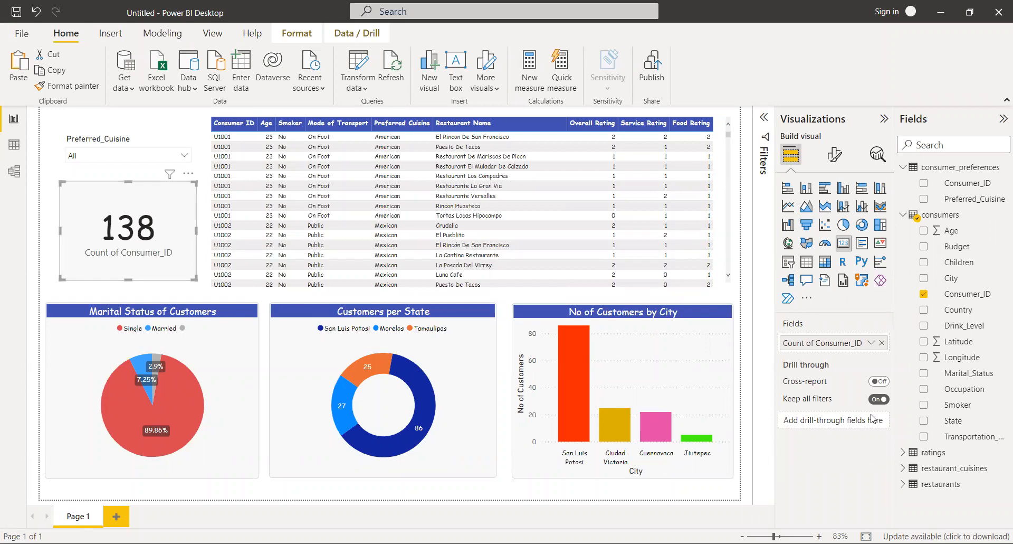
pyautogui.doubleClick(799, 344)
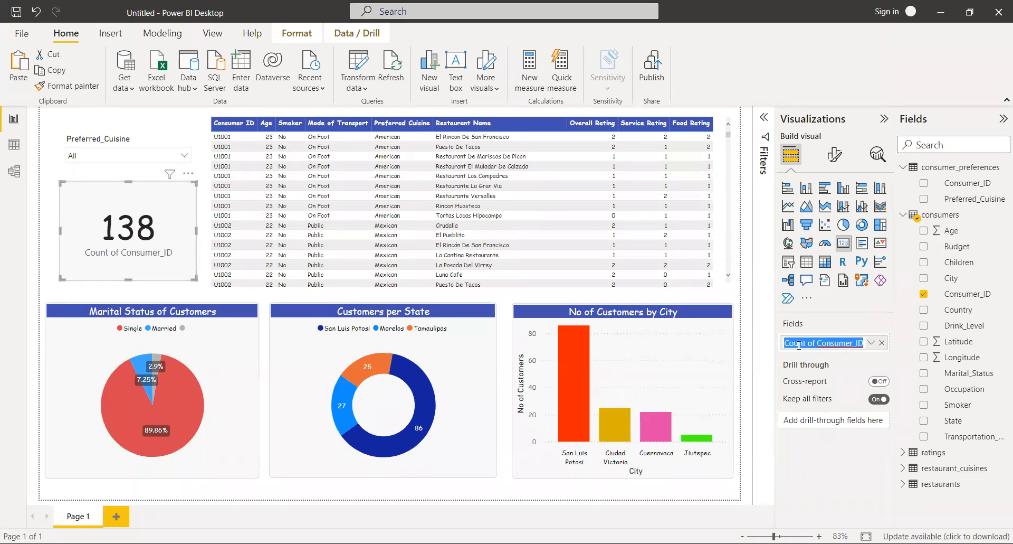
pyautogui.write('No')
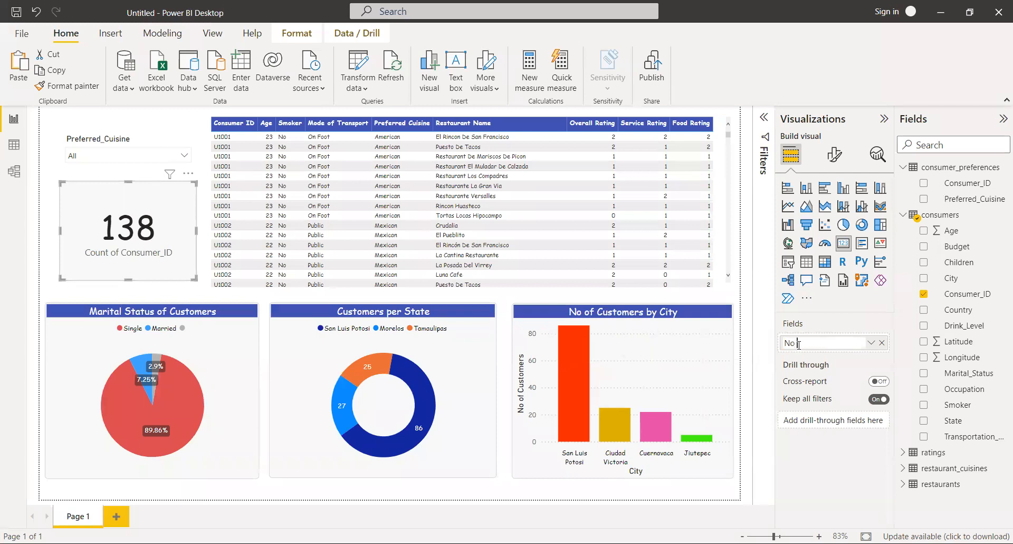
pyautogui.write(' of Customers')
pyautogui.press('Return')
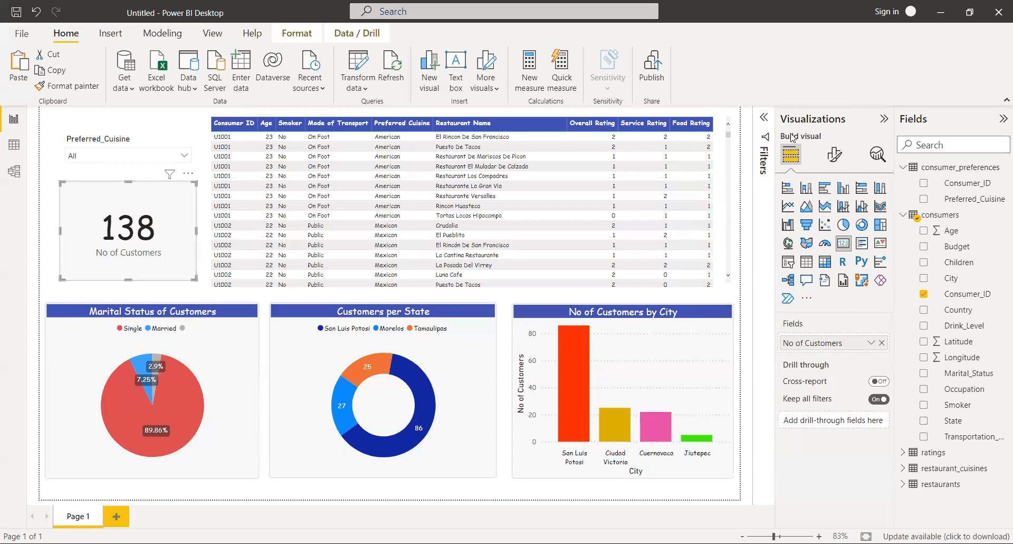
# Set the customer count card's callout value color to white.
pyautogui.click(836, 156)
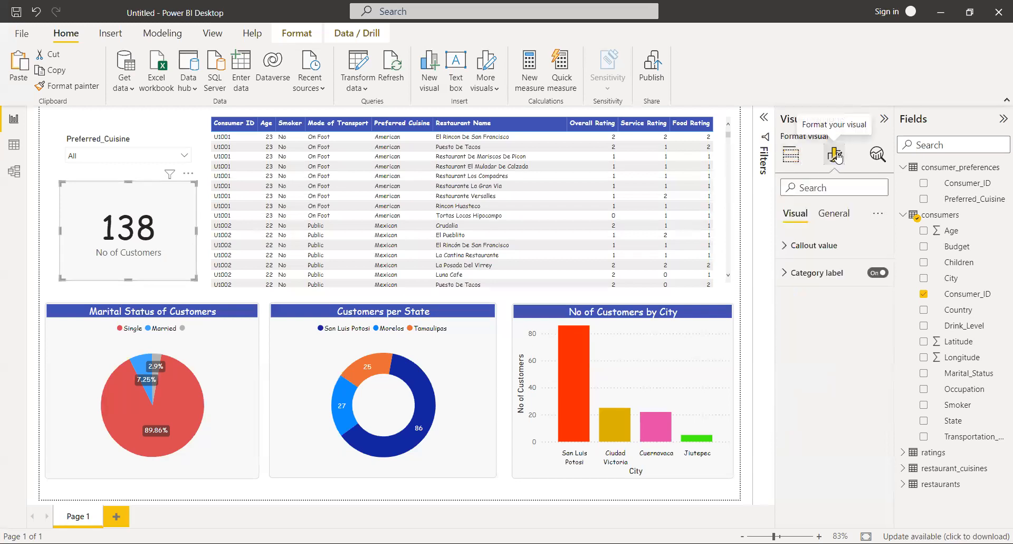
pyautogui.click(838, 245)
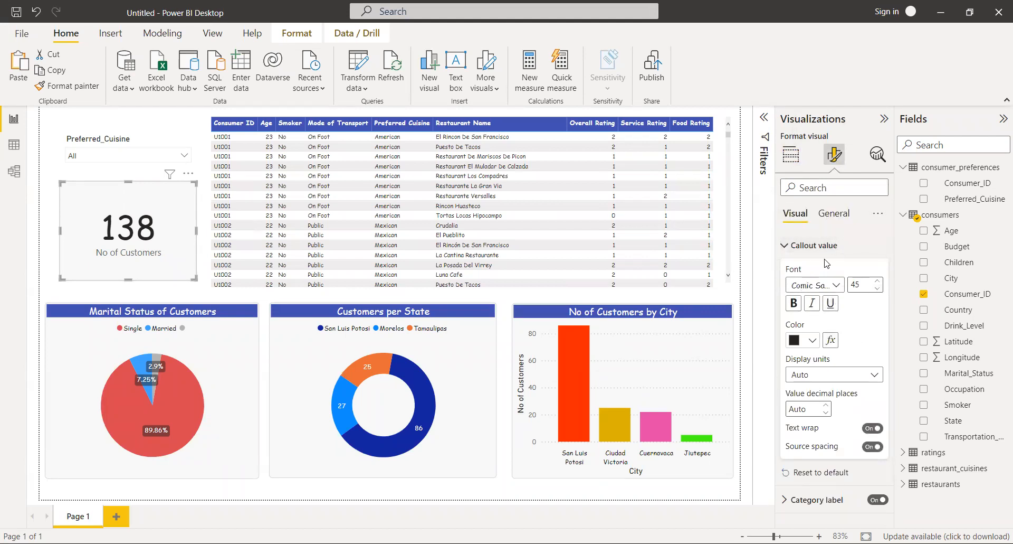
pyautogui.click(812, 340)
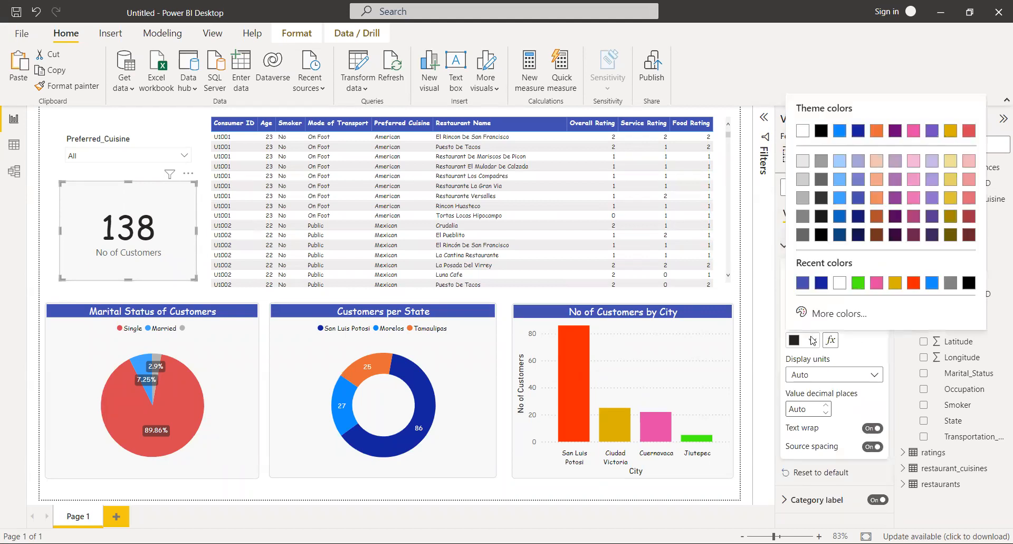
pyautogui.click(803, 131)
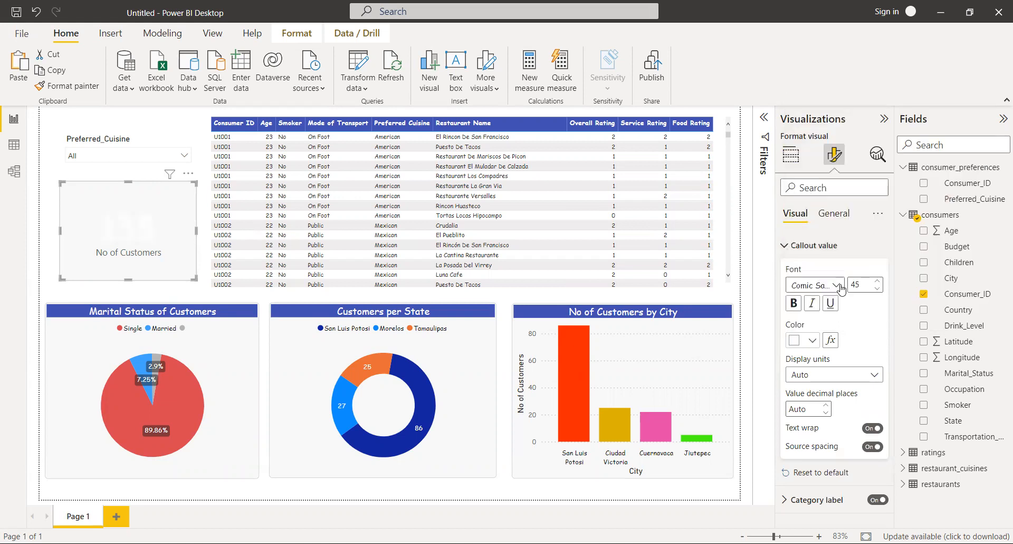
pyautogui.click(789, 246)
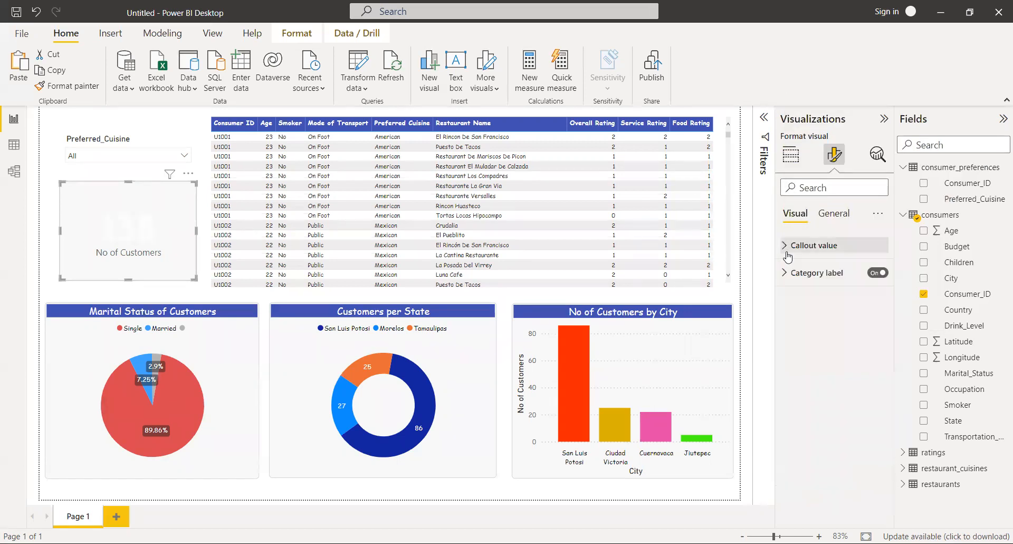
# Format the card's category label in Comic Sans MS with black text.
pyautogui.click(791, 274)
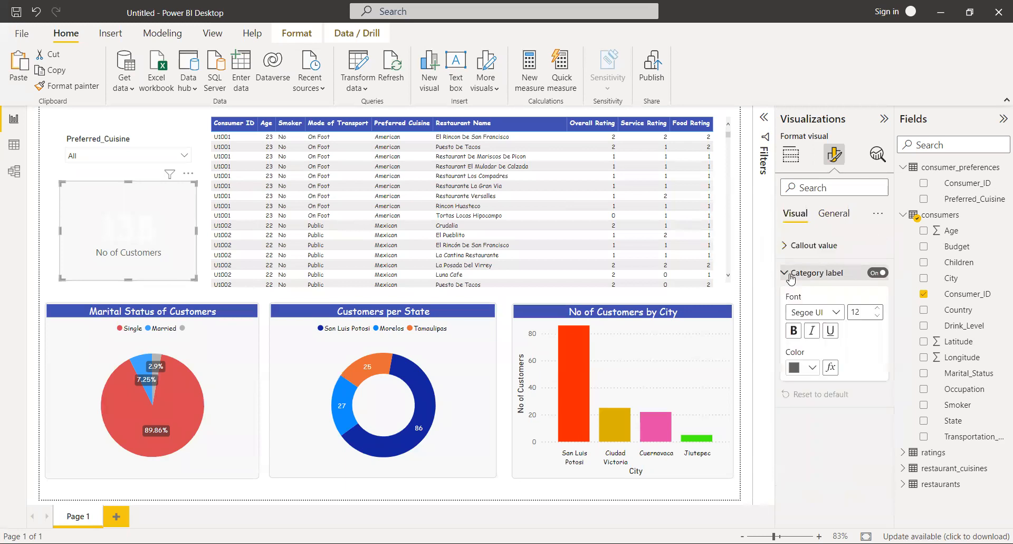
pyautogui.click(838, 315)
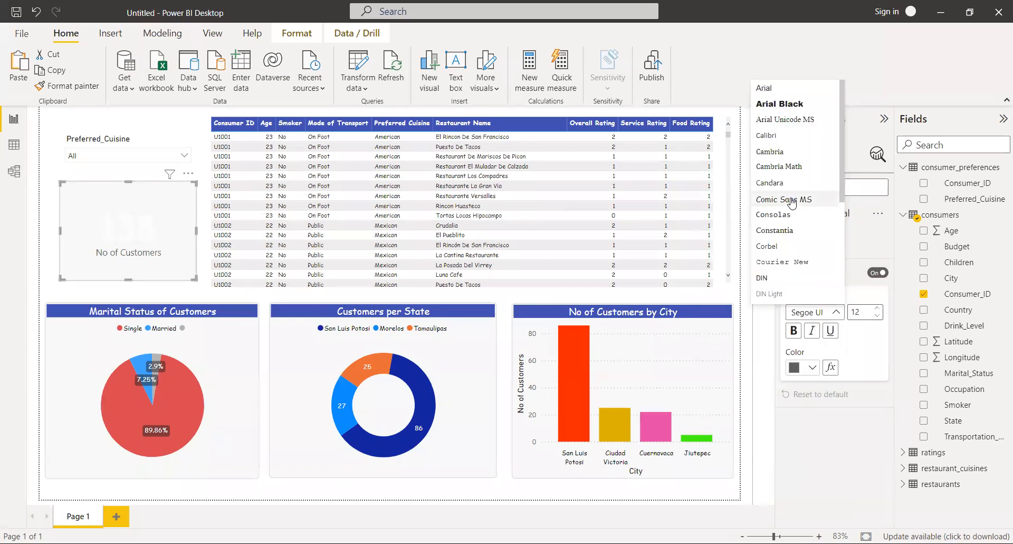
pyautogui.click(793, 201)
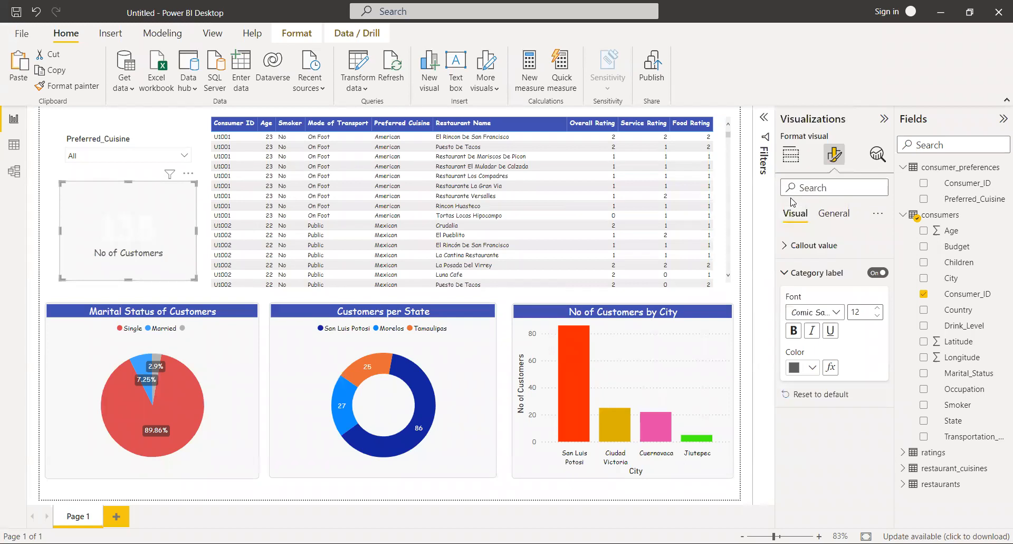
pyautogui.click(813, 367)
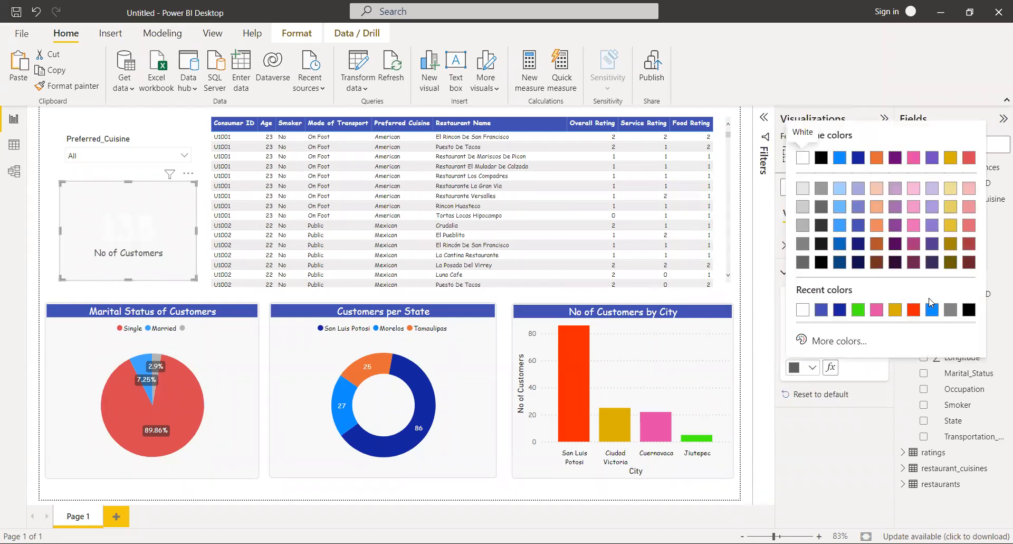
pyautogui.click(970, 309)
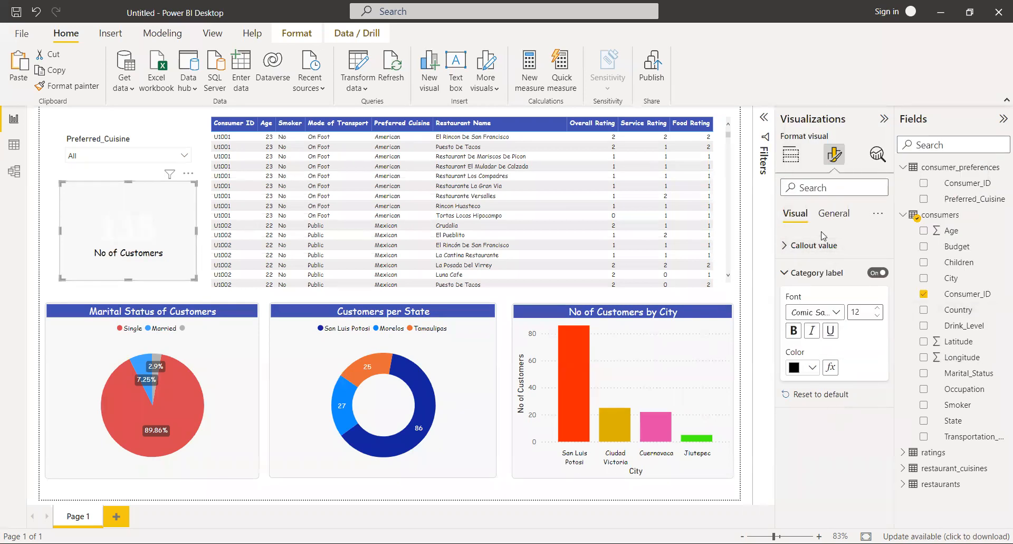
pyautogui.click(812, 245)
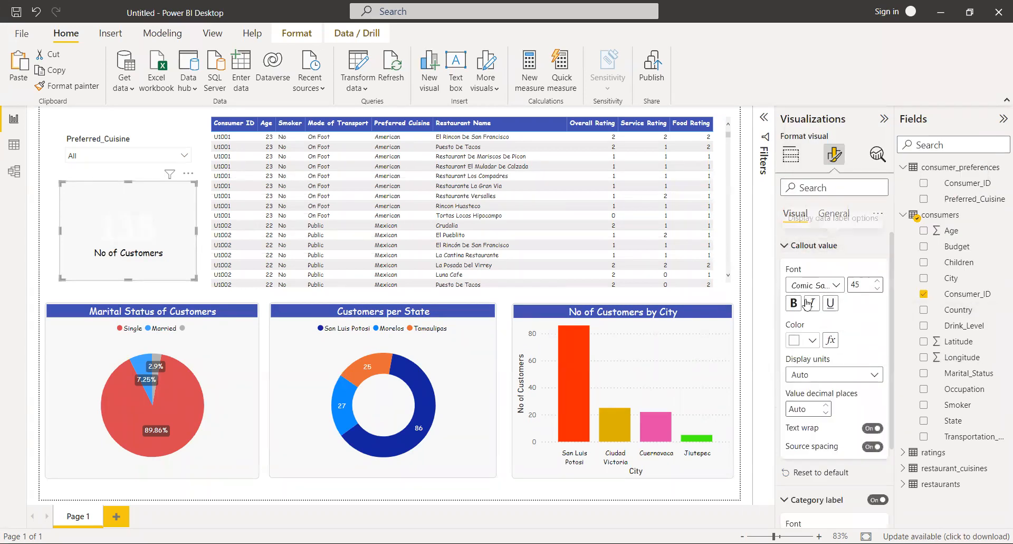
pyautogui.scroll(-3, 806, 393)
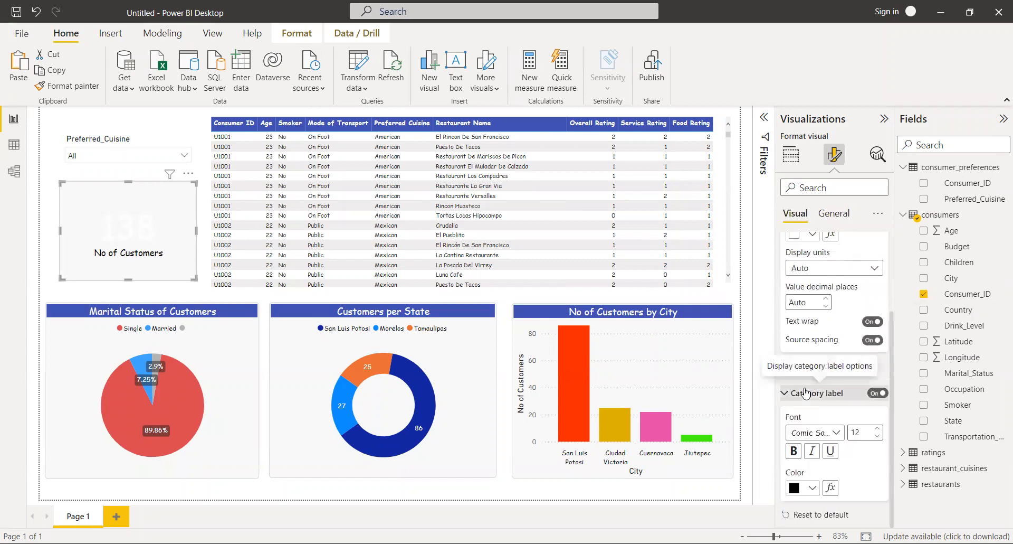
pyautogui.scroll(2, 820, 334)
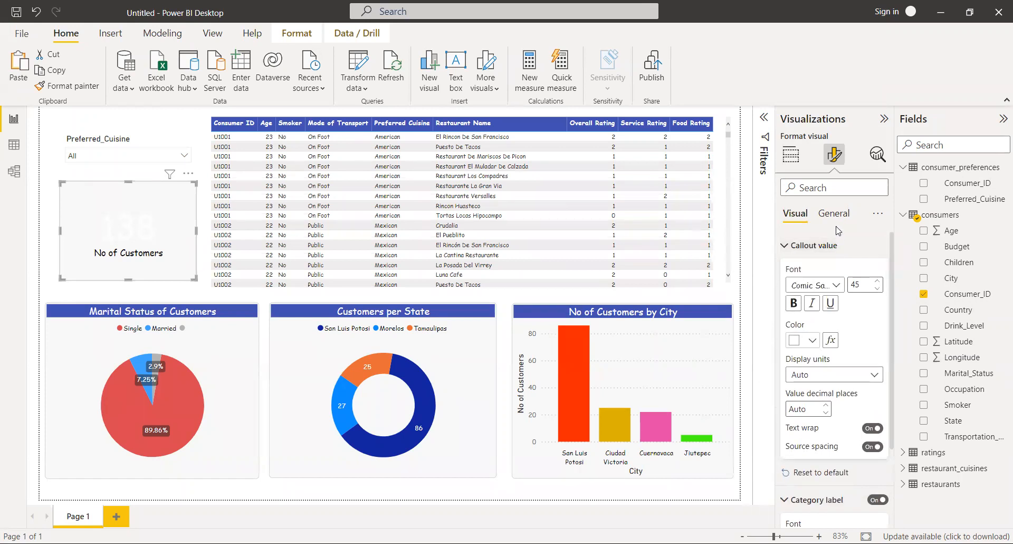
pyautogui.scroll(-2, 852, 421)
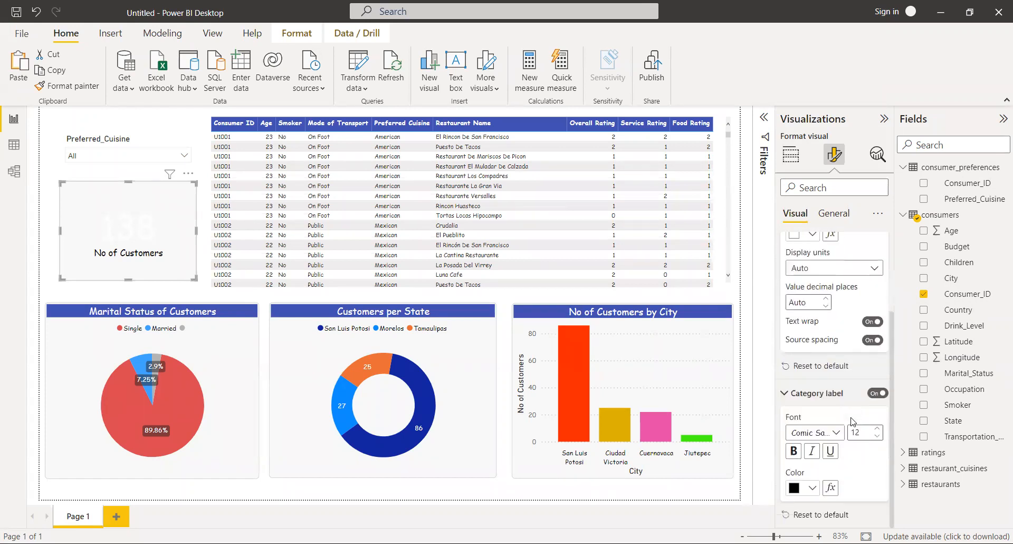
pyautogui.scroll(3, 851, 421)
# Set the customer count card's background color to a lighter blue from the theme colors.
pyautogui.click(834, 215)
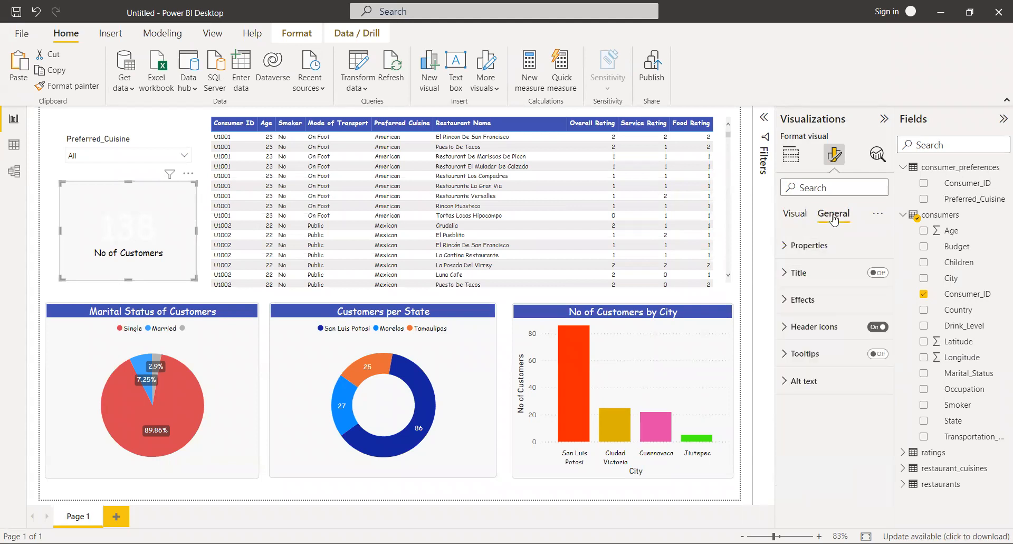
pyautogui.click(839, 305)
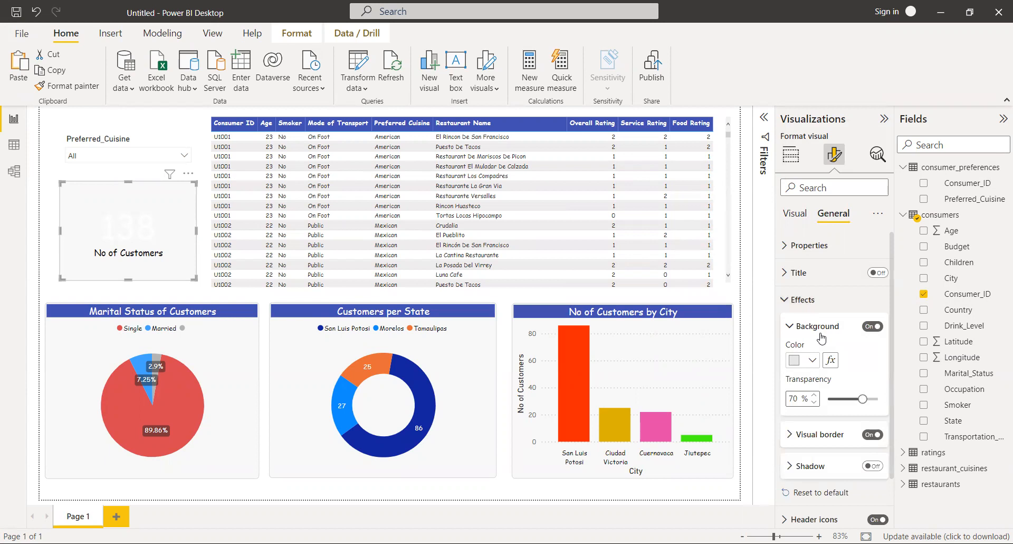
pyautogui.click(814, 361)
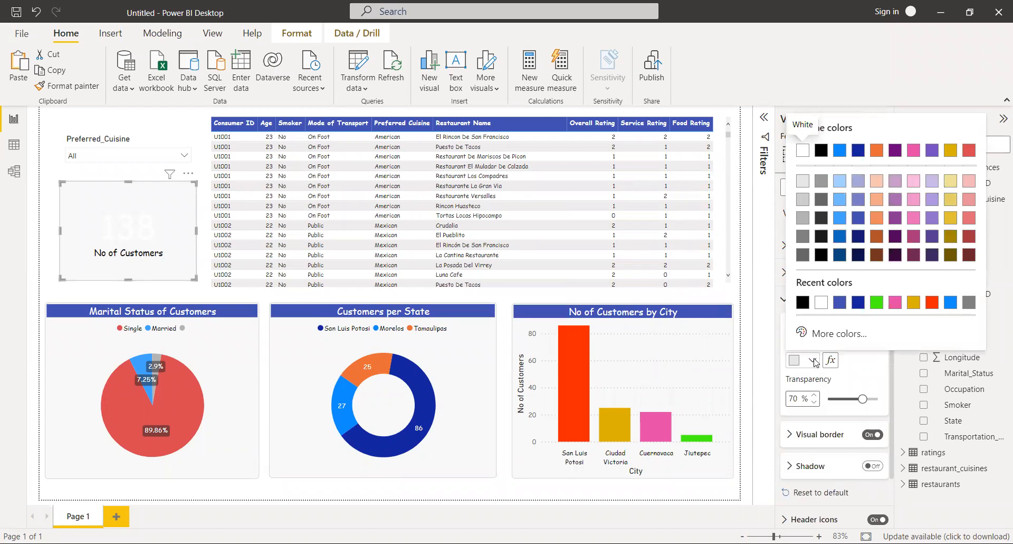
pyautogui.click(843, 207)
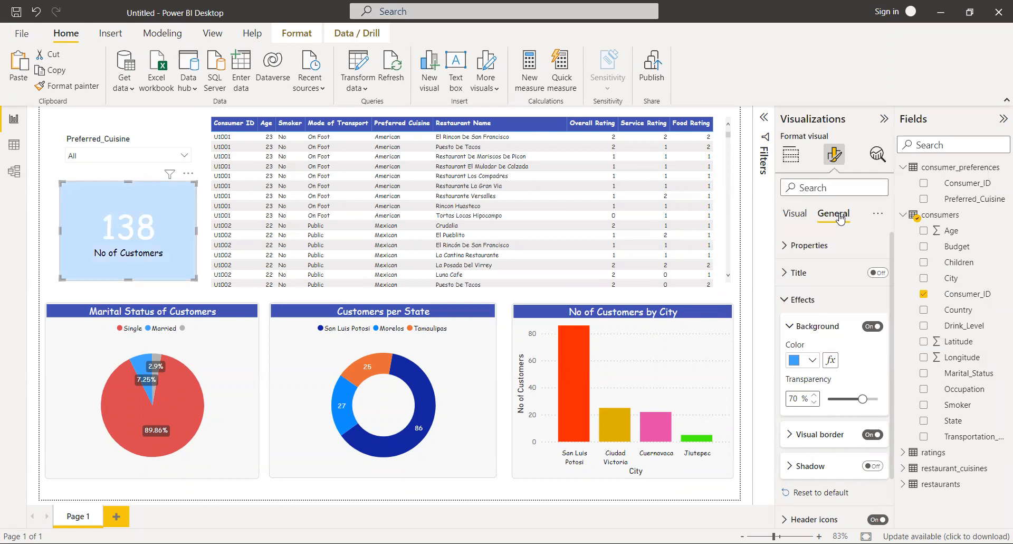
# Set the customer count card's background to a custom vivid orange, #FD7A00.
pyautogui.click(814, 365)
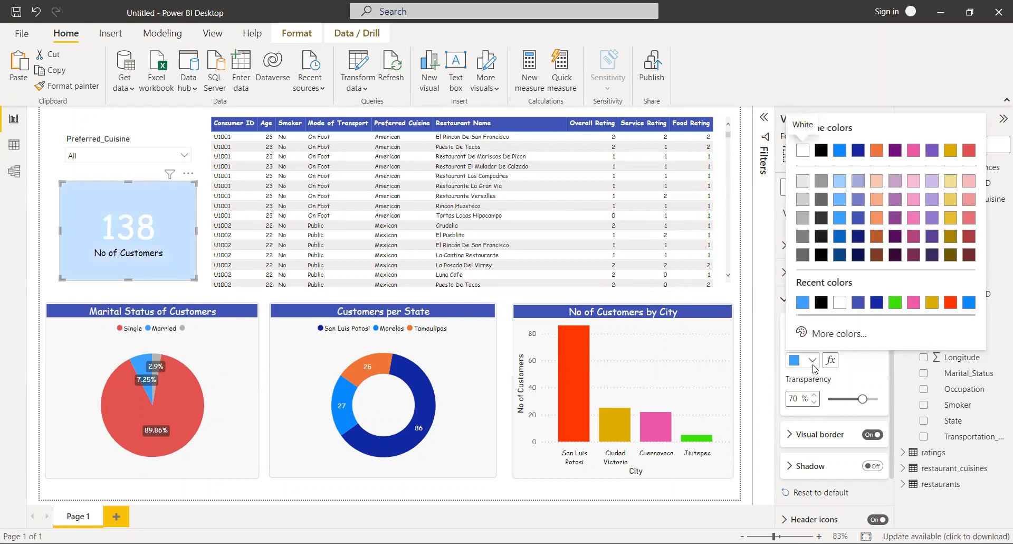
pyautogui.click(831, 332)
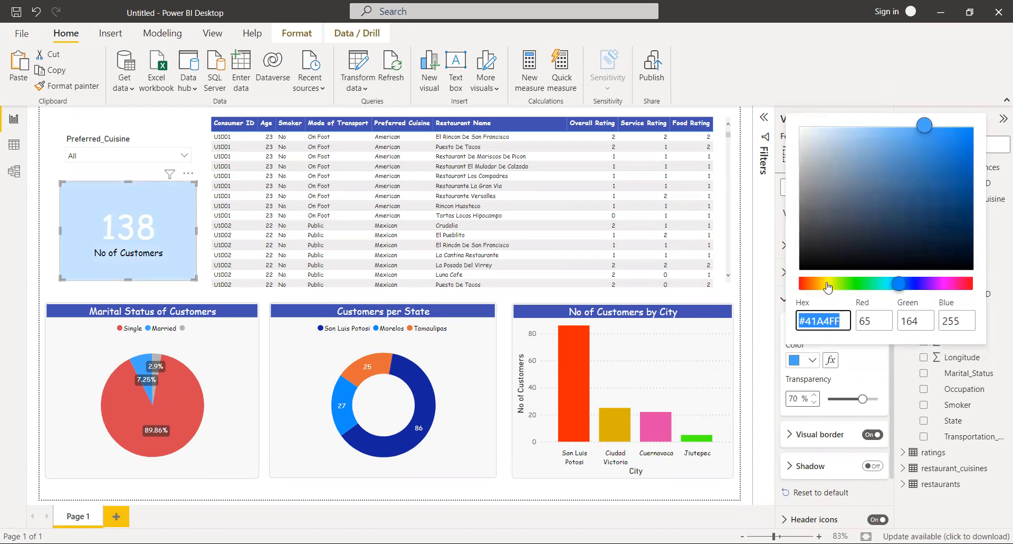
pyautogui.click(828, 285)
pyautogui.click(817, 285)
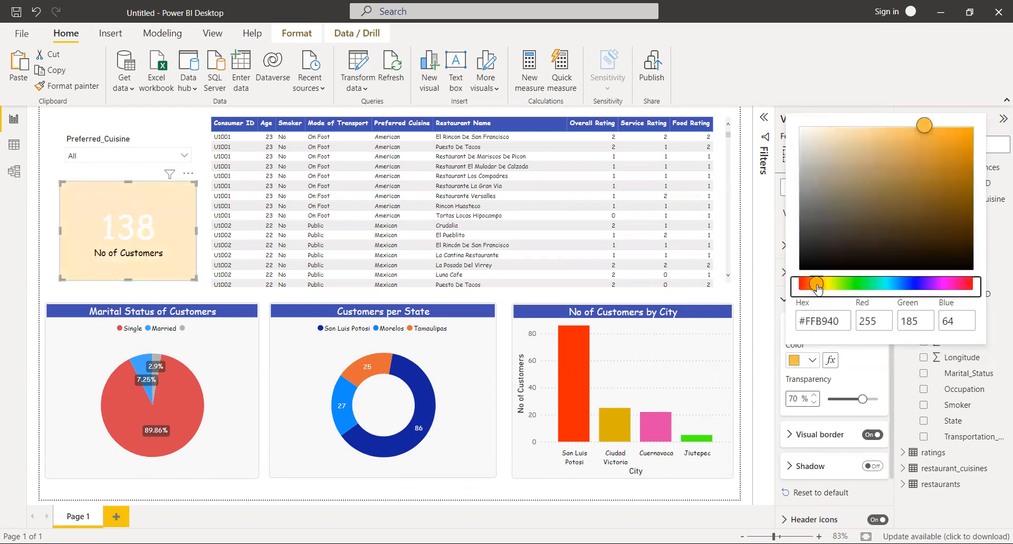
pyautogui.click(812, 285)
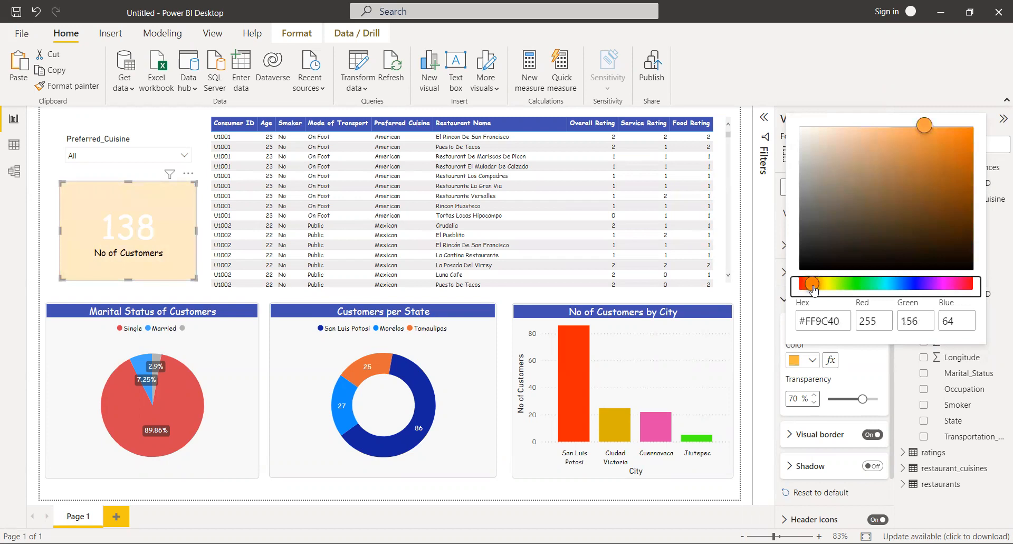
pyautogui.click(936, 139)
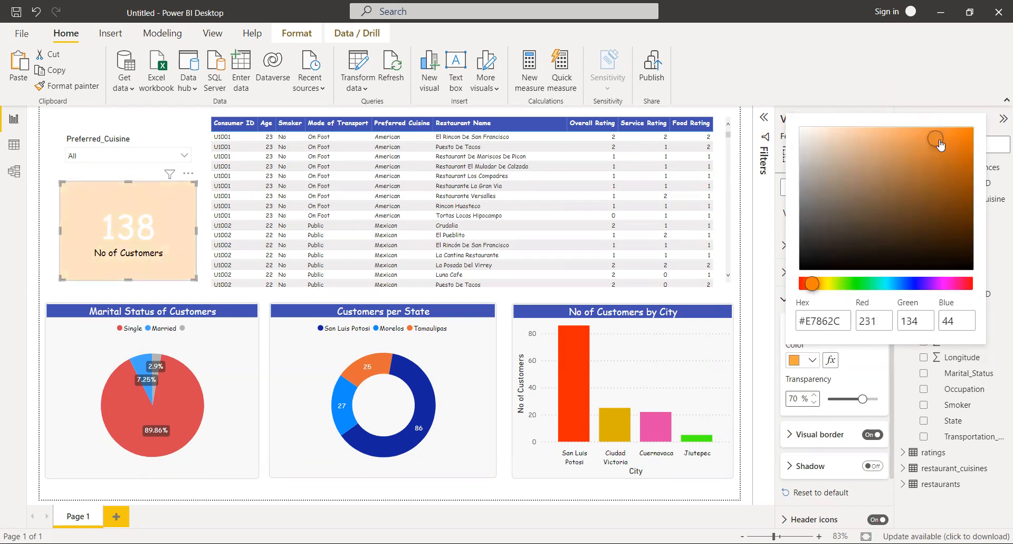
pyautogui.click(938, 150)
pyautogui.click(946, 150)
pyautogui.click(961, 147)
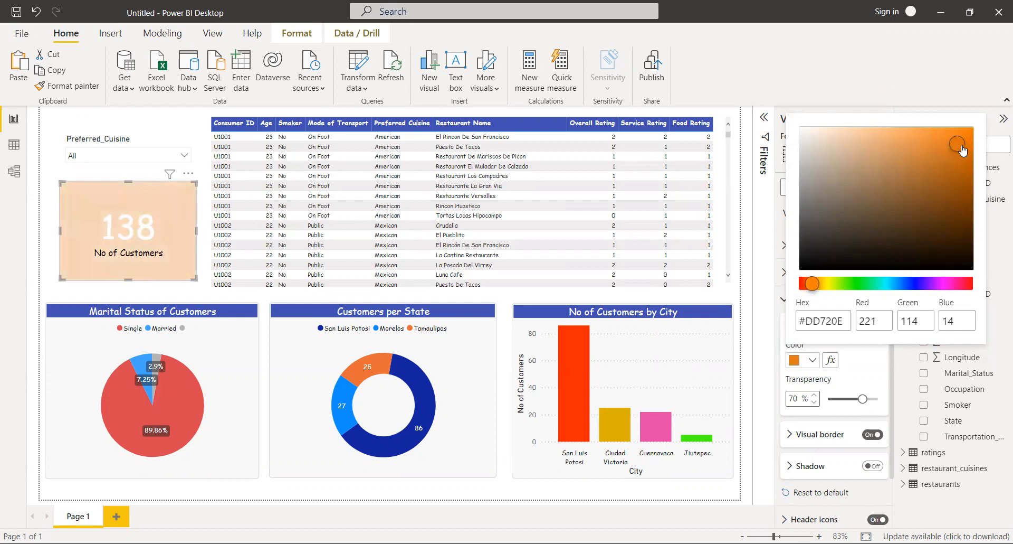
pyautogui.click(974, 130)
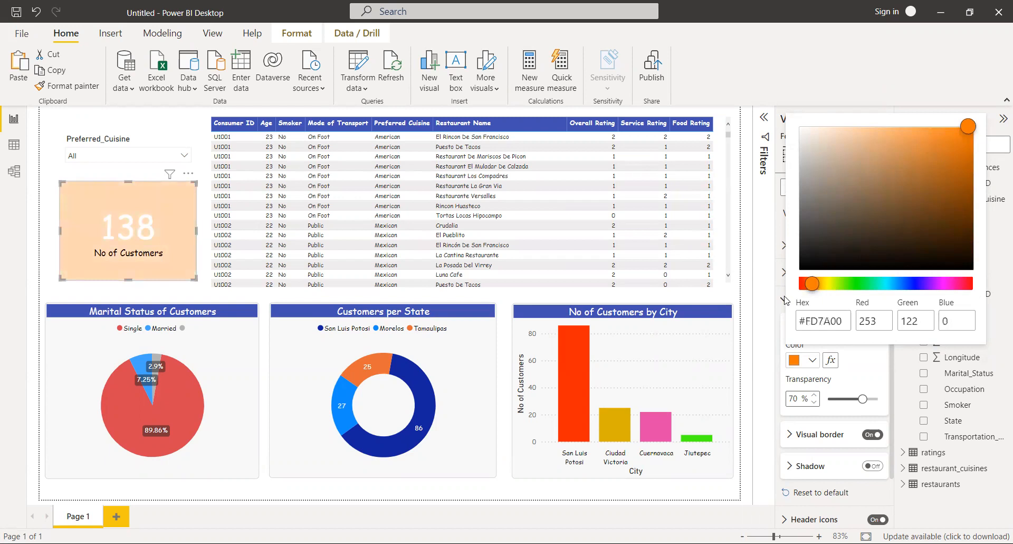
pyautogui.click(779, 321)
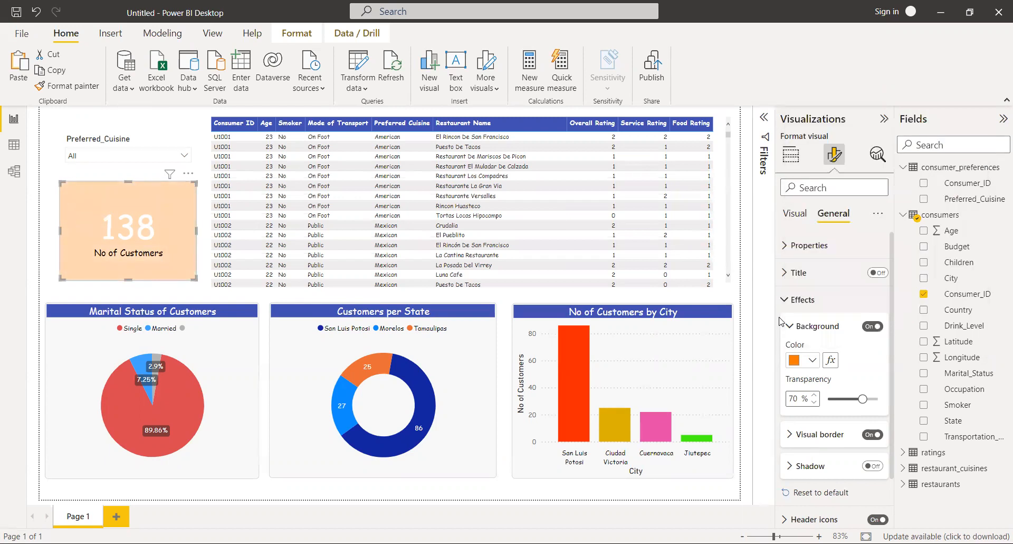
# Lower the card's background transparency to 19% and shorten the card by raising its lower edge.
pyautogui.click(846, 399)
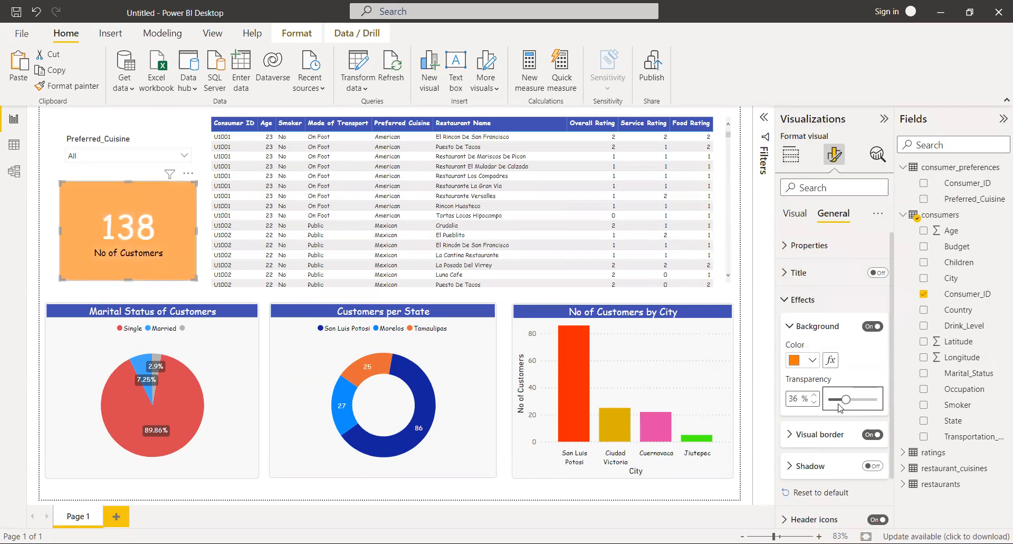
pyautogui.moveTo(841, 405); pyautogui.dragTo(837, 399)
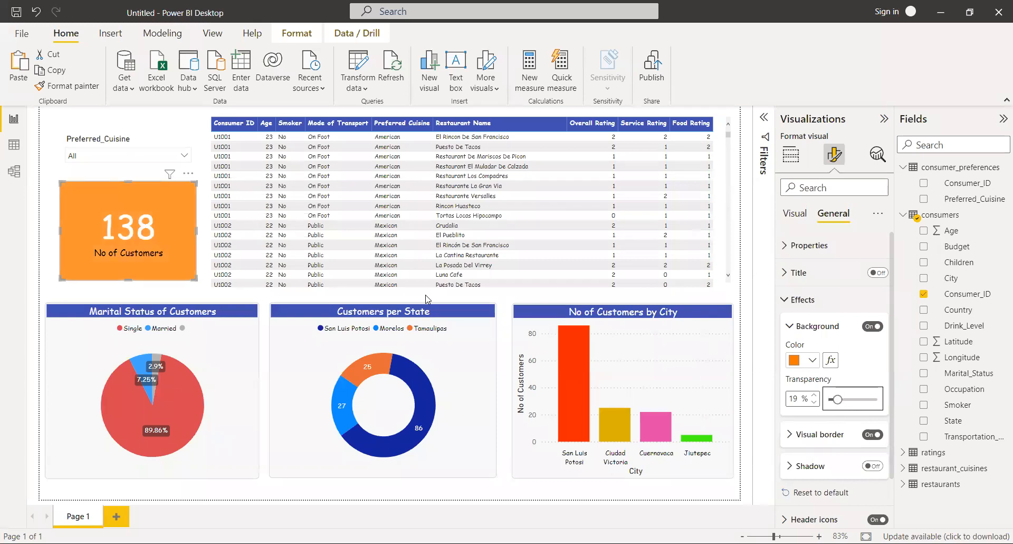
pyautogui.moveTo(127, 272); pyautogui.dragTo(128, 248)
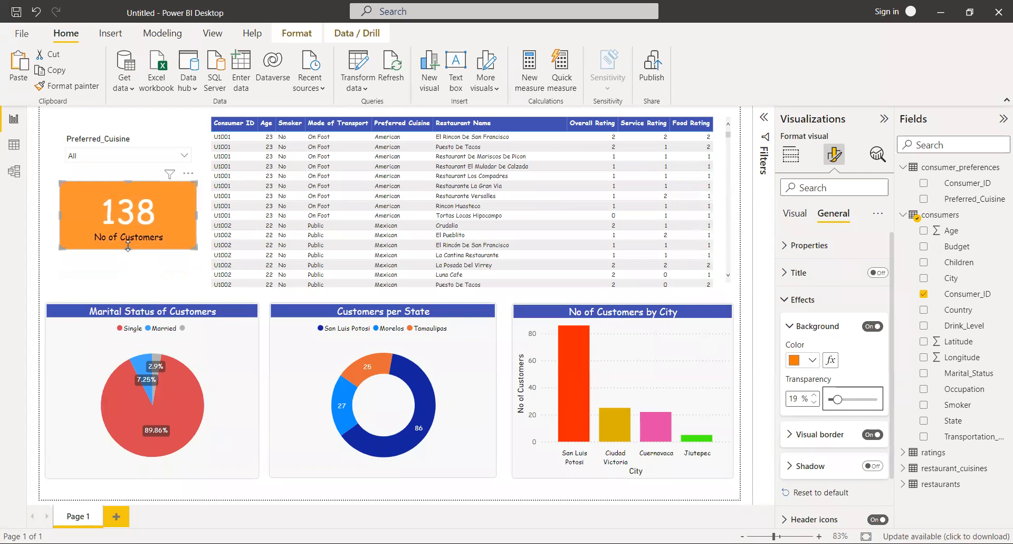
pyautogui.click(135, 275)
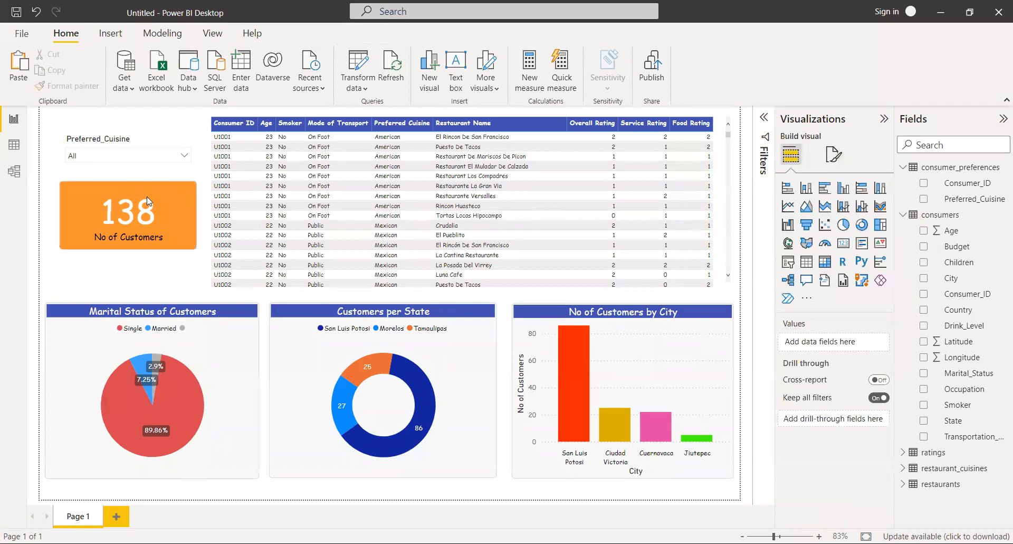
# Move the card down toward the pie chart and align the Preferred_Cuisine slicer directly above it.
pyautogui.moveTo(165, 196); pyautogui.dragTo(155, 221)
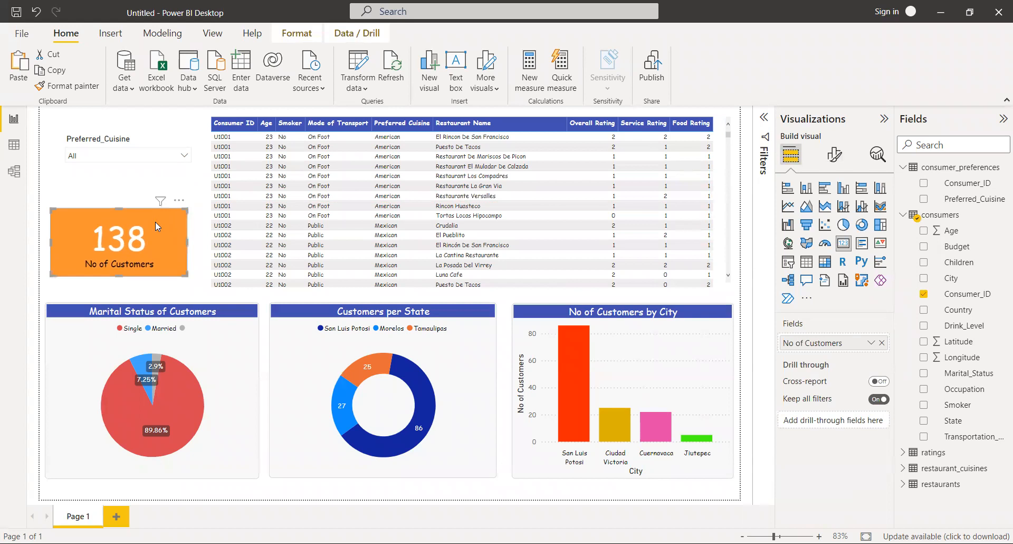
pyautogui.click(140, 171)
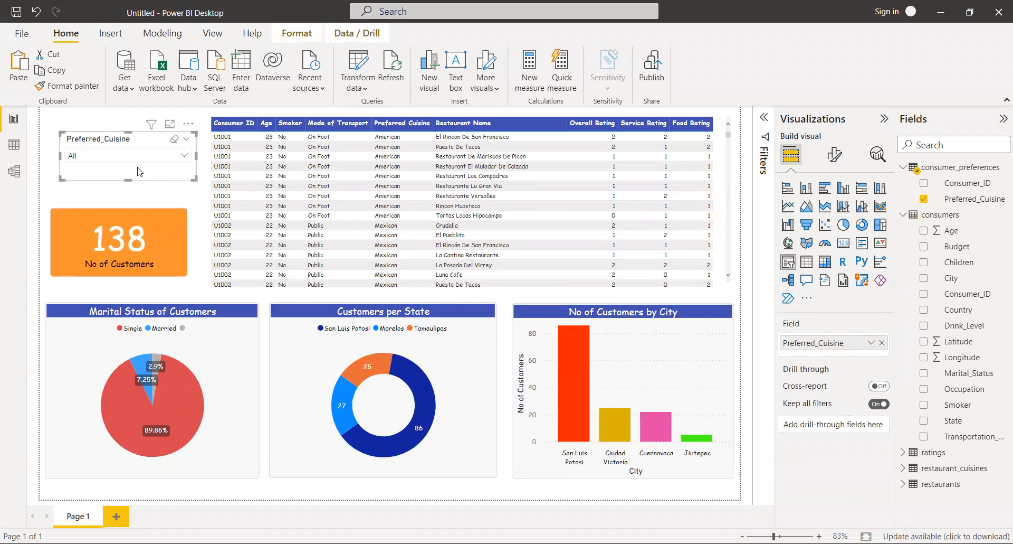
pyautogui.moveTo(139, 173); pyautogui.dragTo(130, 177)
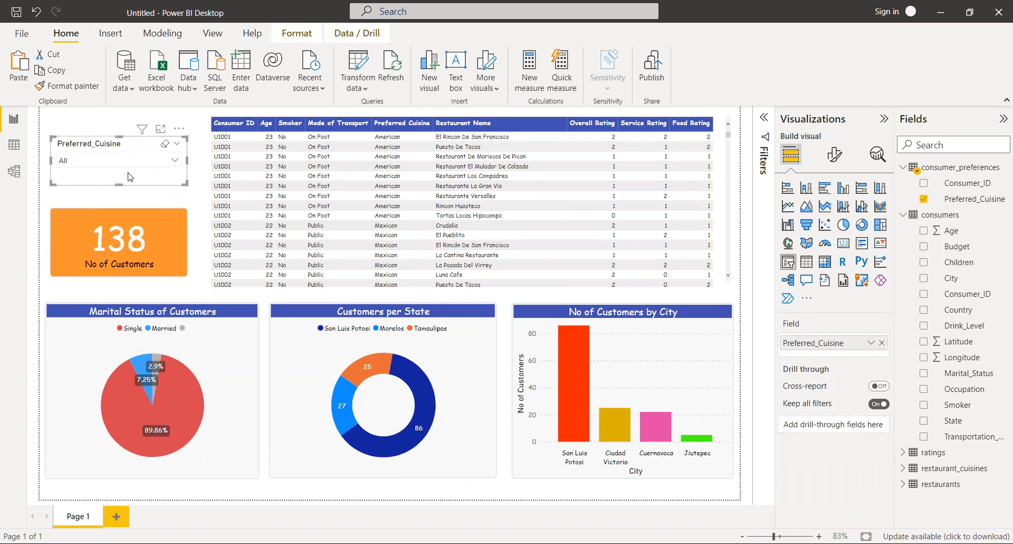
# Copy the Marital Status of Customers pie chart's formatting onto the Preferred_Cuisine slicer with Format Painter.
pyautogui.click(225, 358)
pyautogui.click(67, 85)
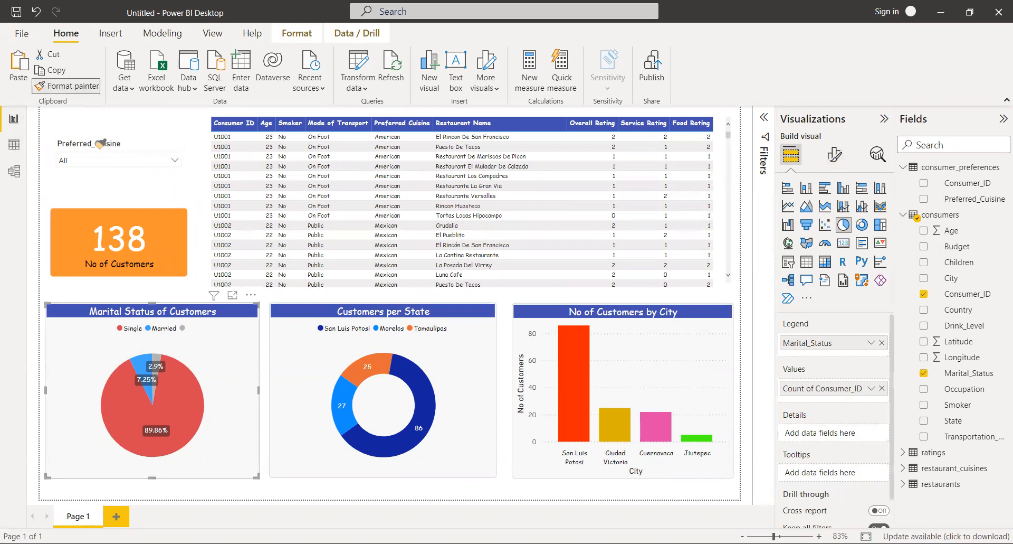
pyautogui.click(109, 169)
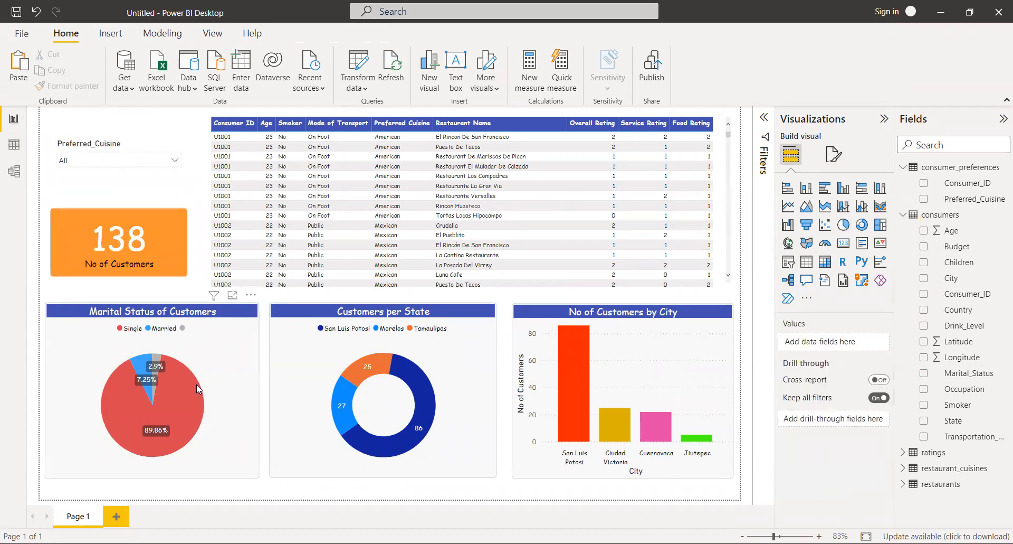
pyautogui.click(220, 386)
pyautogui.click(67, 85)
pyautogui.click(124, 144)
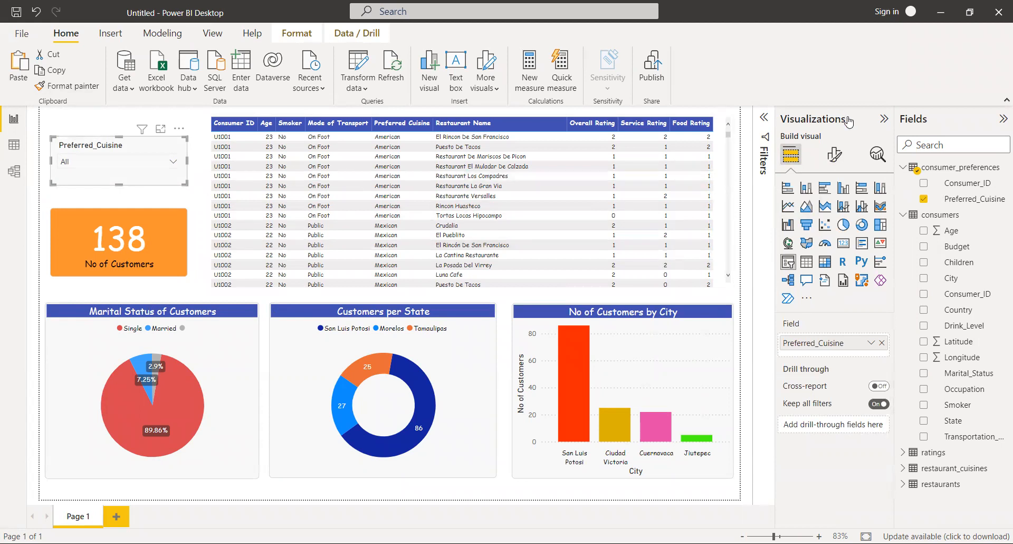
# Set the Preferred_Cuisine slicer header's font color to white.
pyautogui.click(835, 158)
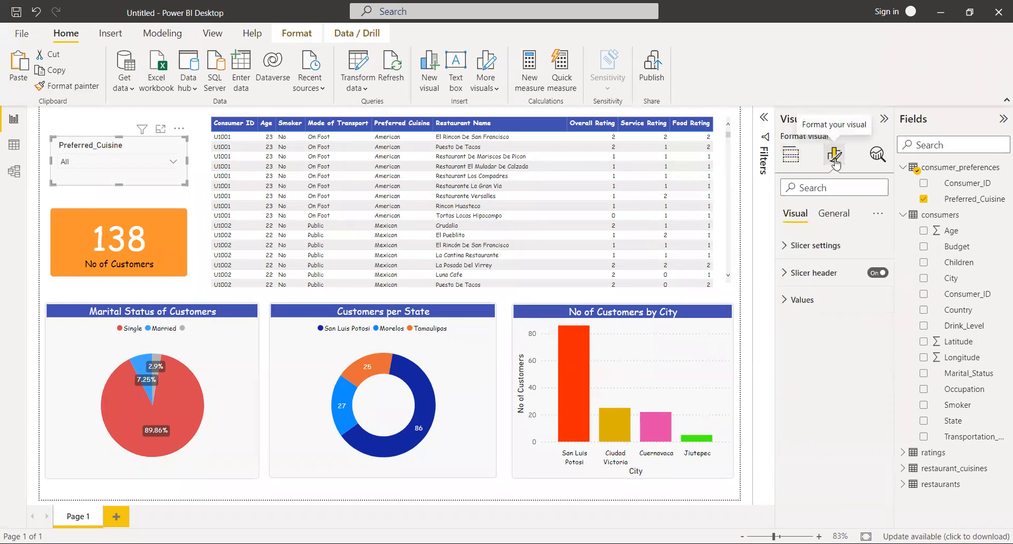
pyautogui.click(827, 247)
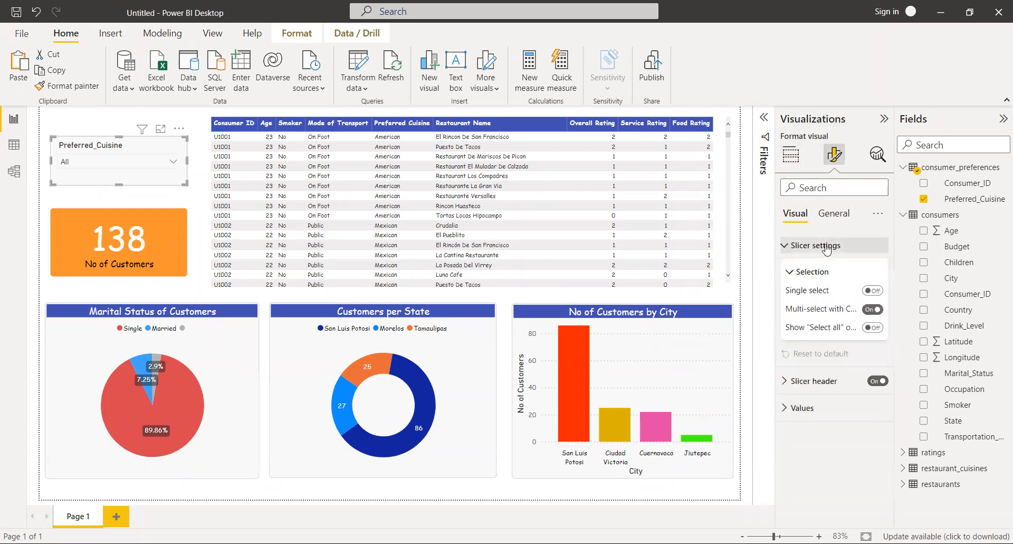
pyautogui.click(827, 246)
pyautogui.click(828, 273)
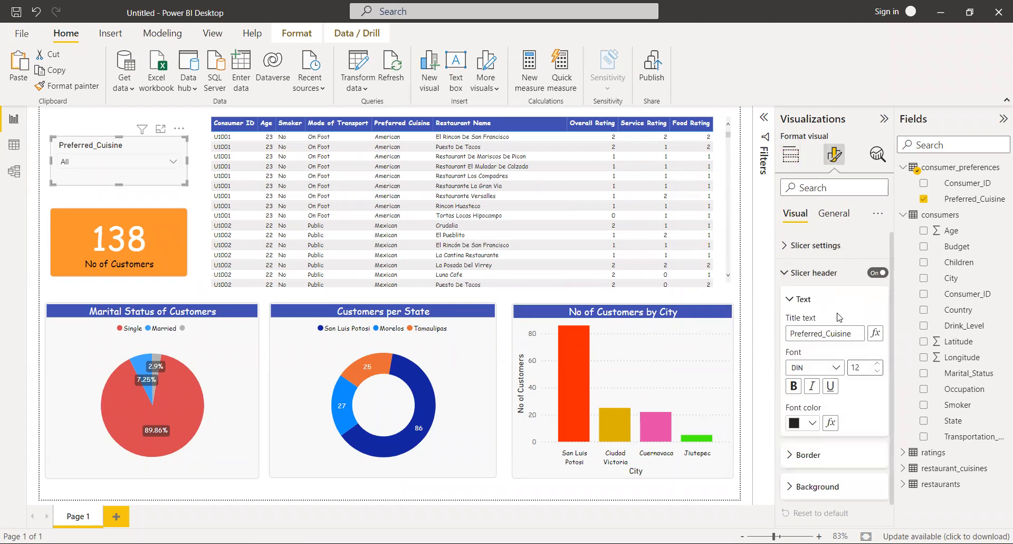
pyautogui.click(814, 424)
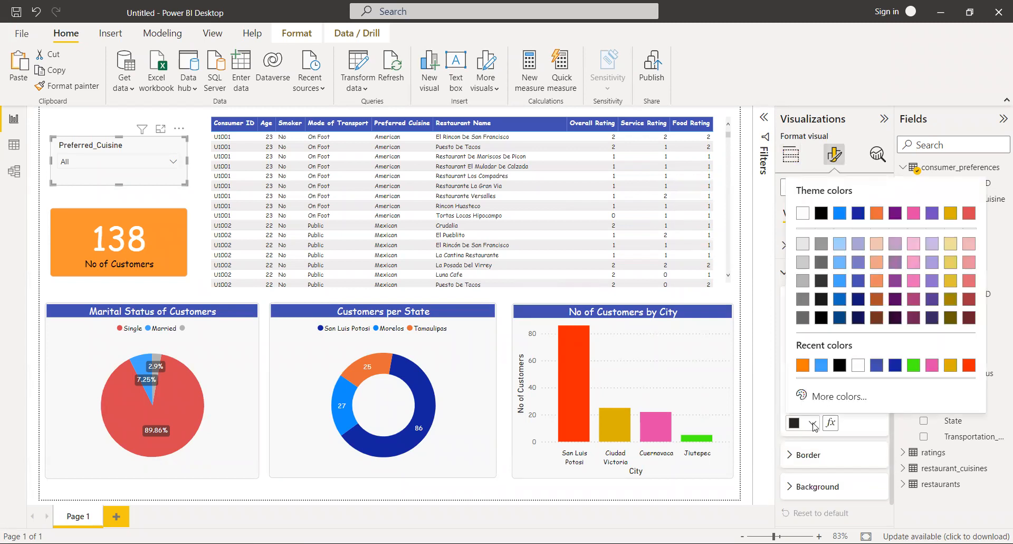
pyautogui.click(878, 366)
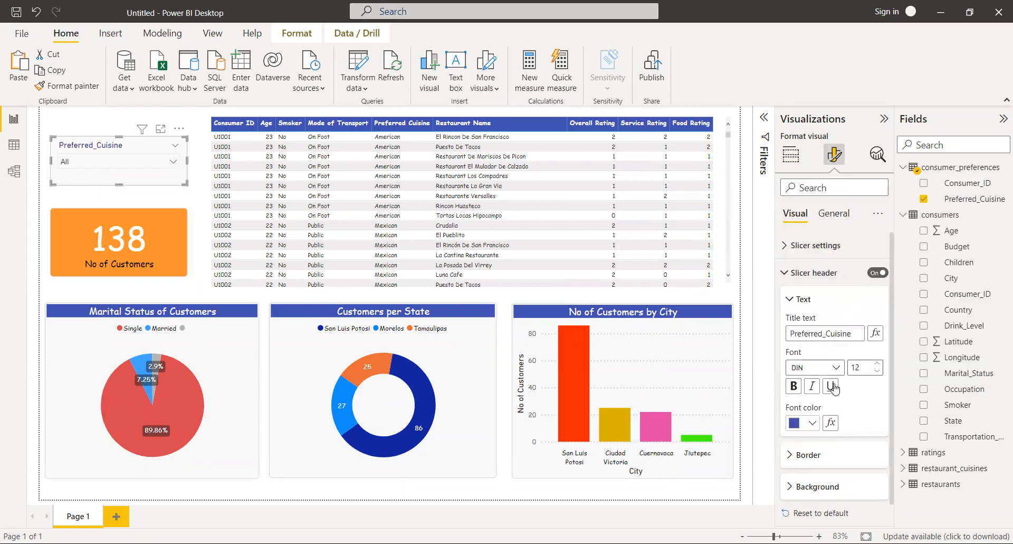
pyautogui.click(812, 423)
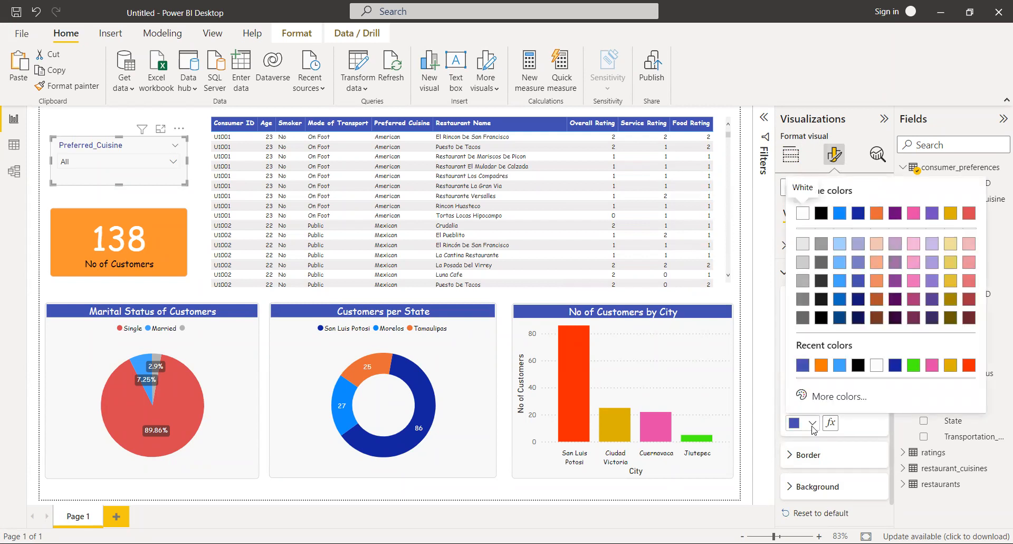
pyautogui.click(876, 365)
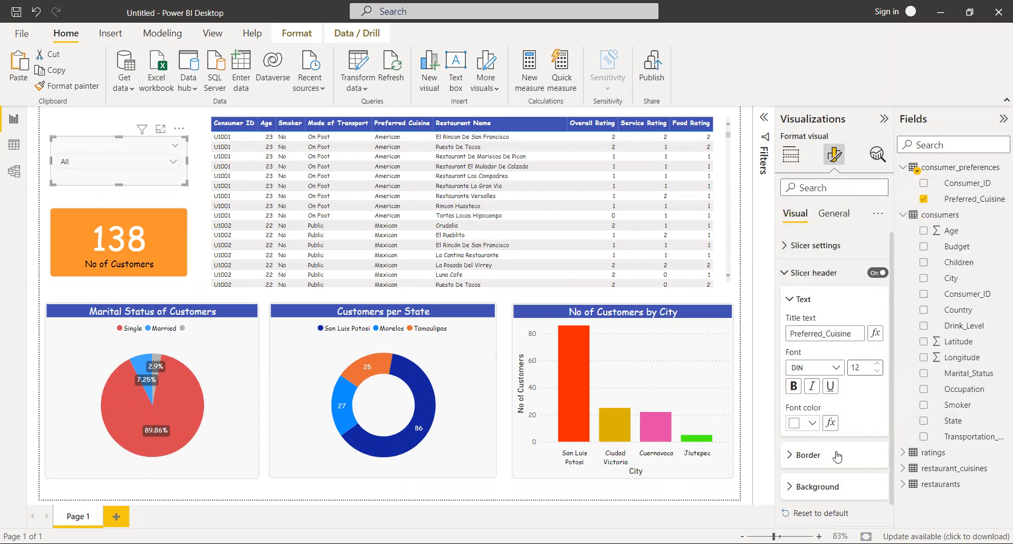
# Set the slicer header's background to the recently used blue that matches the chart titles.
pyautogui.click(830, 486)
pyautogui.scroll(-1, 833, 484)
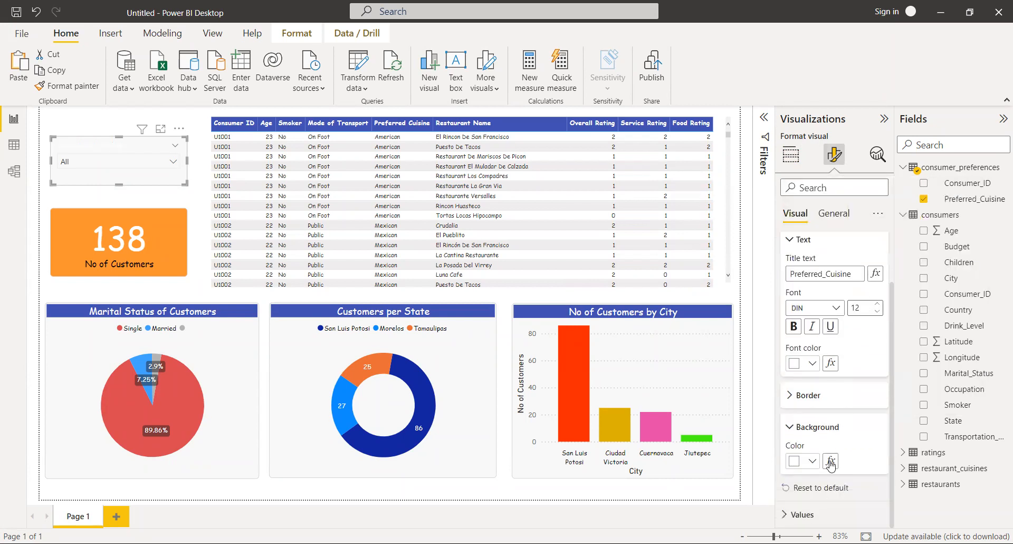
pyautogui.click(813, 460)
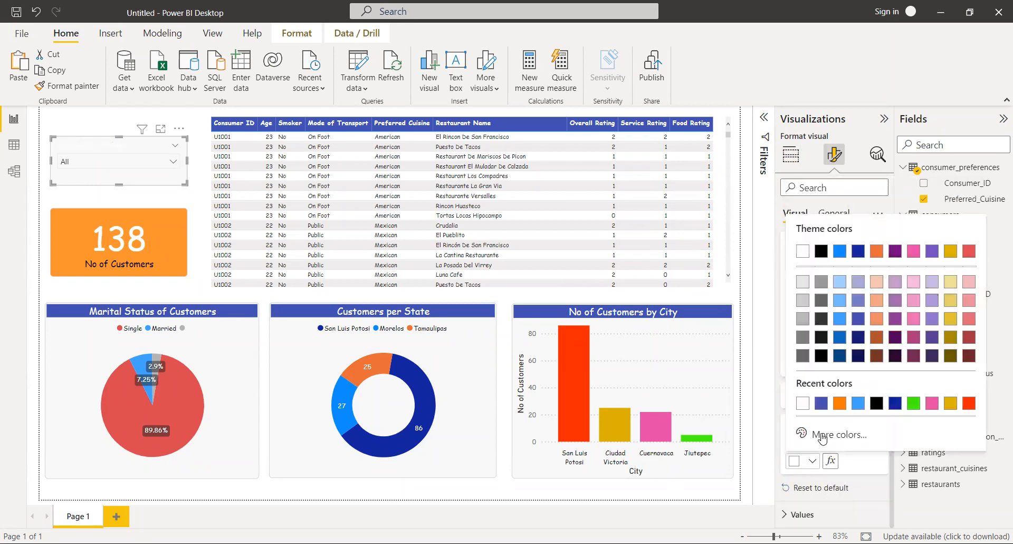
pyautogui.click(822, 404)
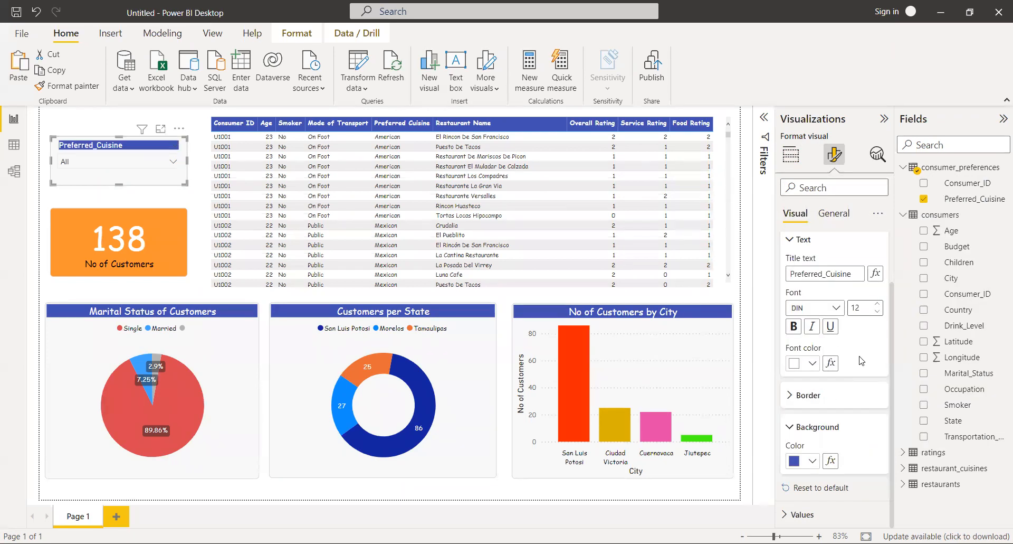
pyautogui.click(174, 163)
pyautogui.click(175, 163)
# Set the slicer's overall background to the recently used orange with 5% transparency.
pyautogui.click(827, 221)
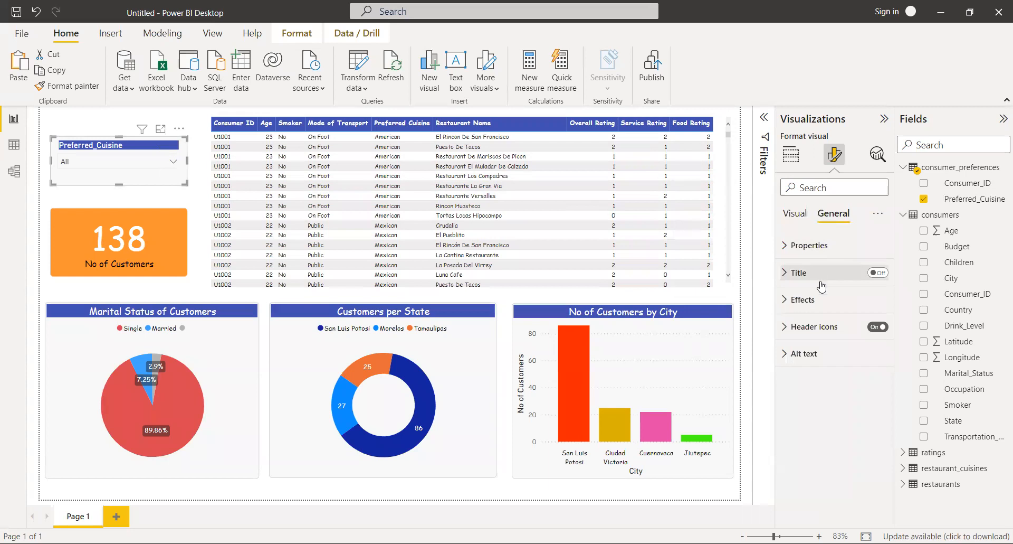
pyautogui.click(822, 300)
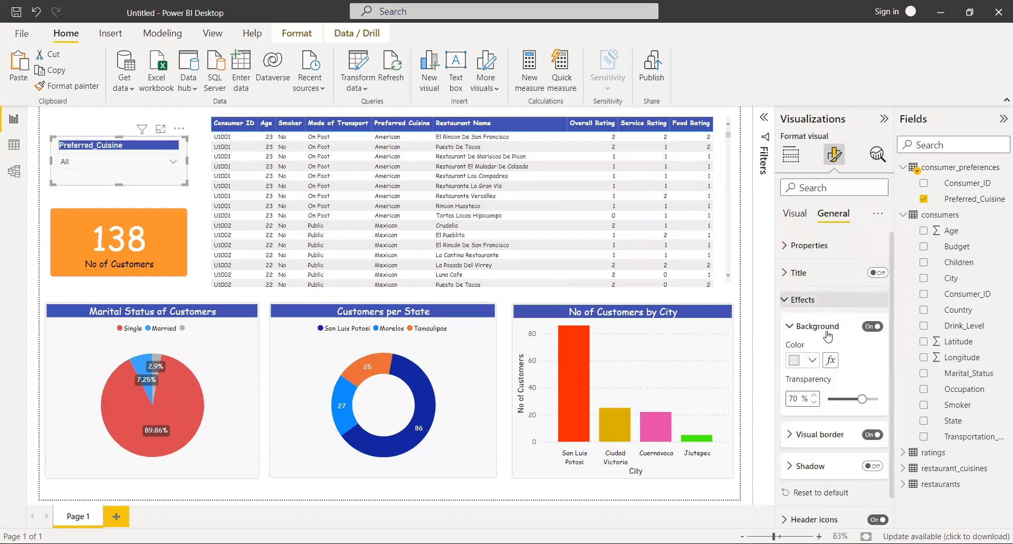
pyautogui.click(814, 362)
pyautogui.click(840, 309)
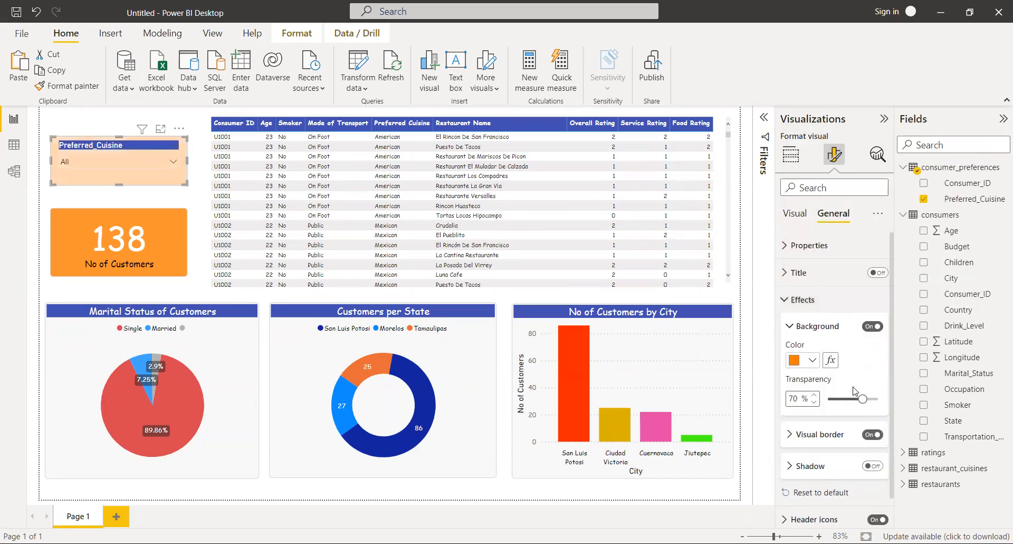
pyautogui.moveTo(861, 399); pyautogui.dragTo(854, 398)
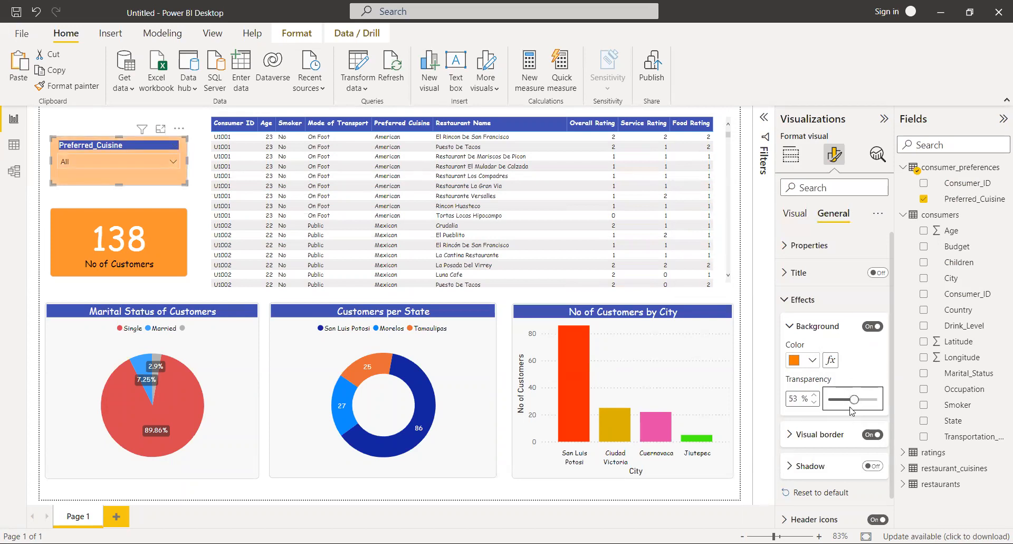
pyautogui.moveTo(854, 399); pyautogui.dragTo(831, 400)
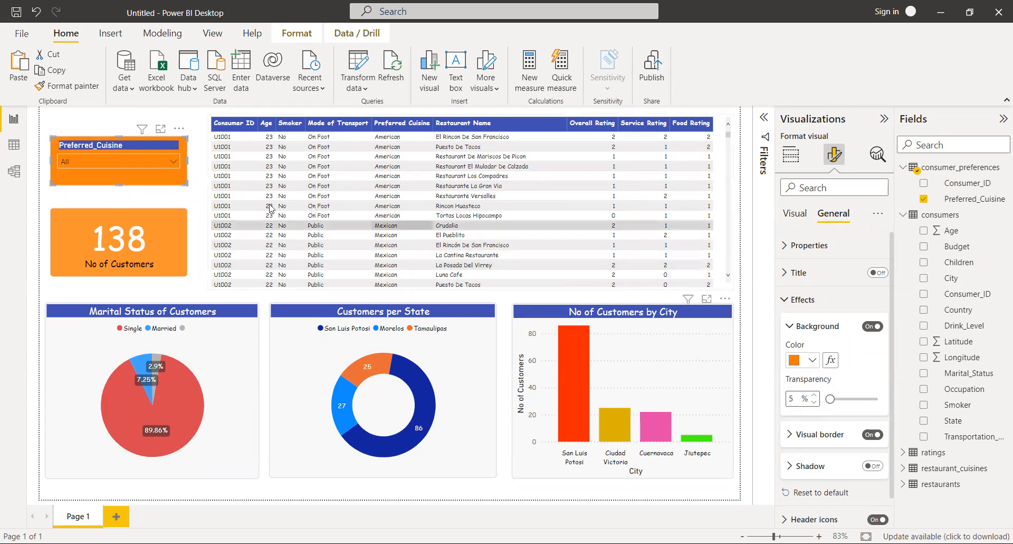
pyautogui.click(168, 197)
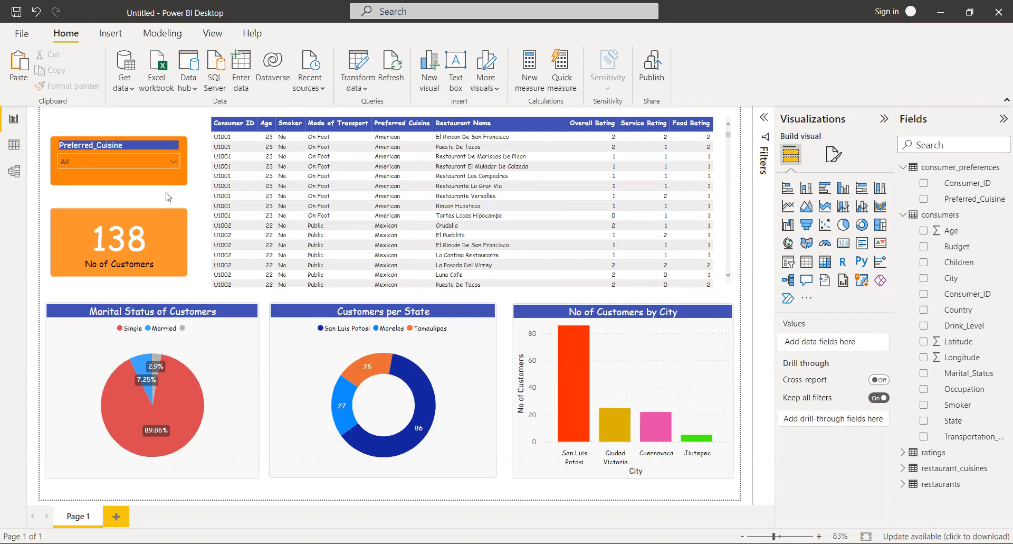
# Try the No of Customers by City chart as a line chart and return it to a clustered column chart.
pyautogui.click(648, 328)
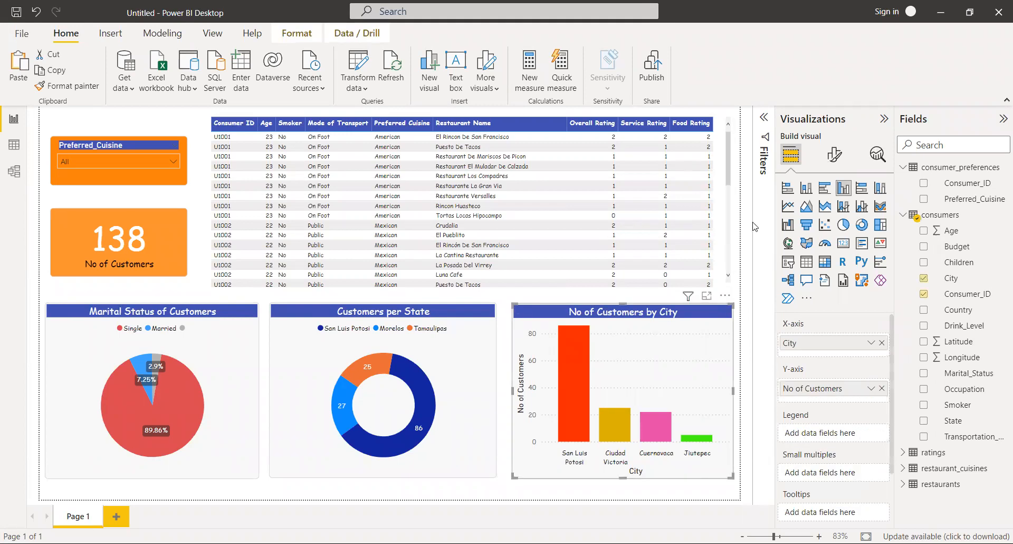
pyautogui.click(788, 207)
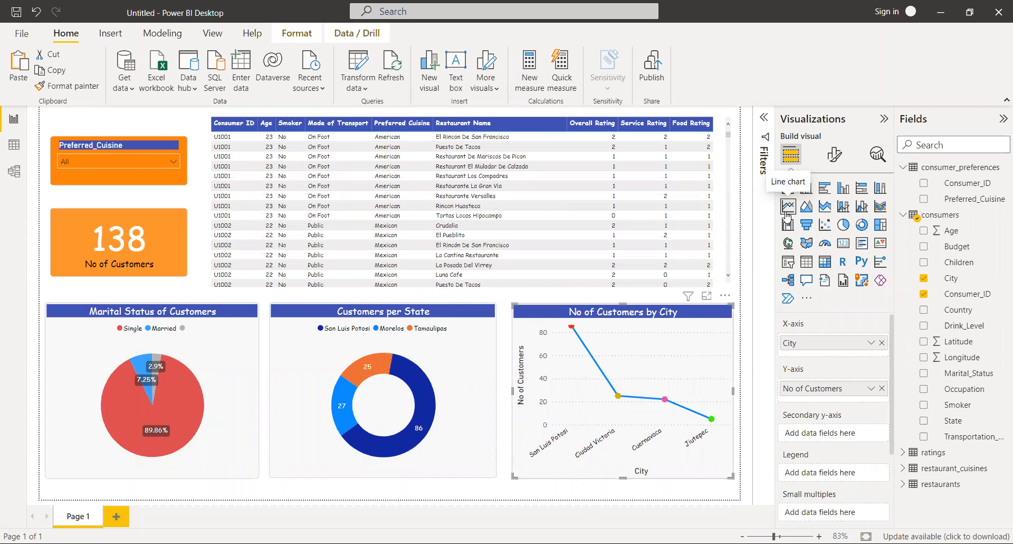
pyautogui.click(844, 188)
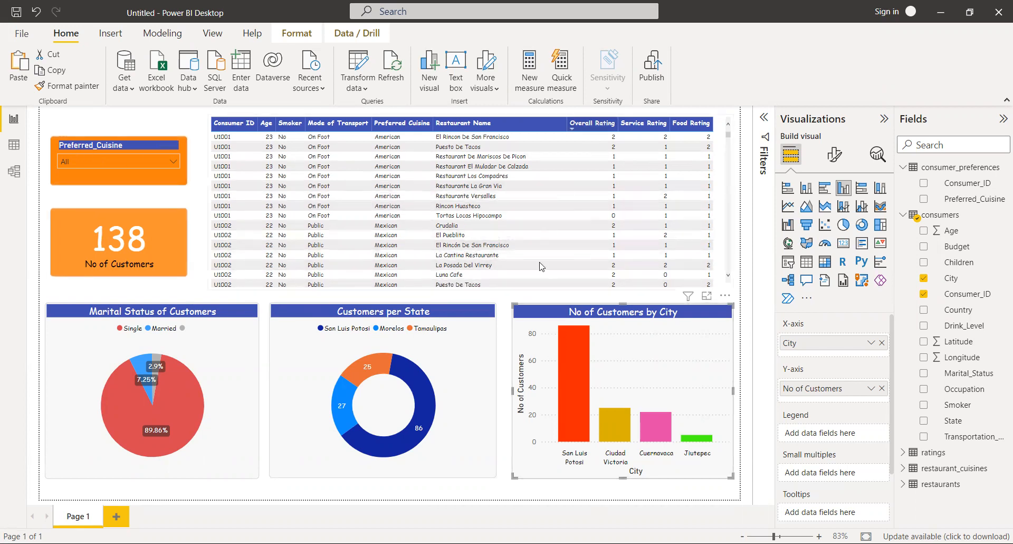
# Filter the report to African with the Preferred_Cuisine slicer and inspect the values in the three charts.
pyautogui.click(63, 163)
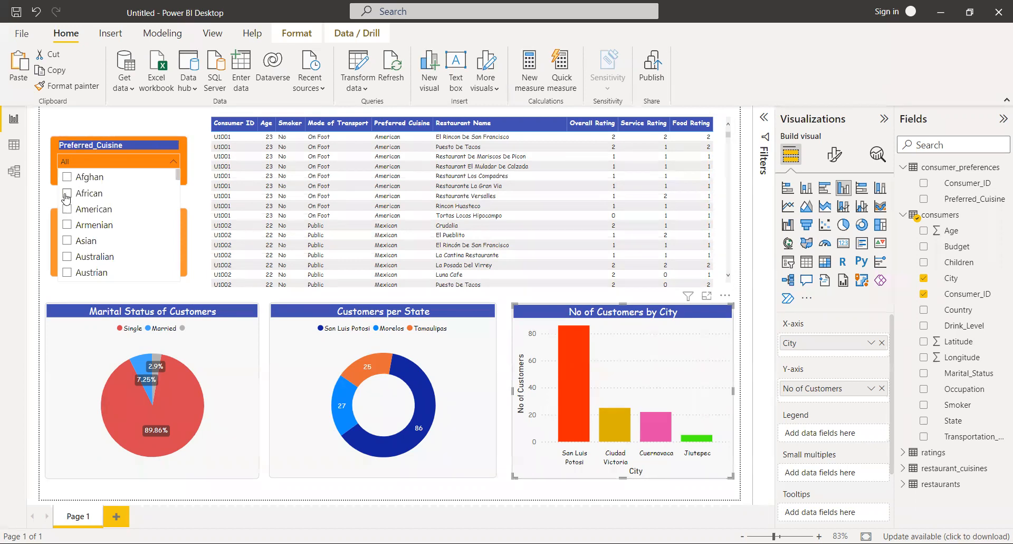
pyautogui.click(67, 193)
pyautogui.click(181, 293)
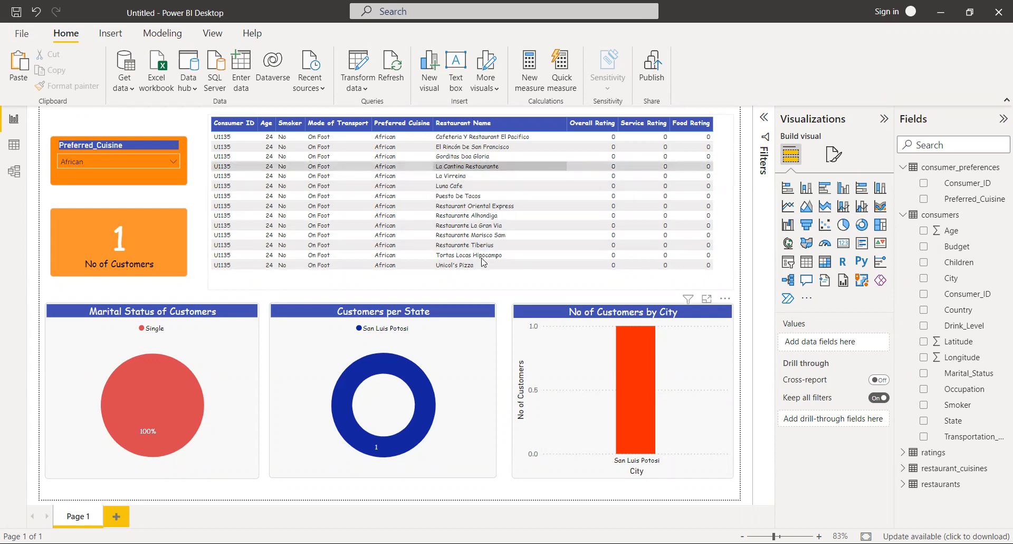
pyautogui.moveTo(171, 378)
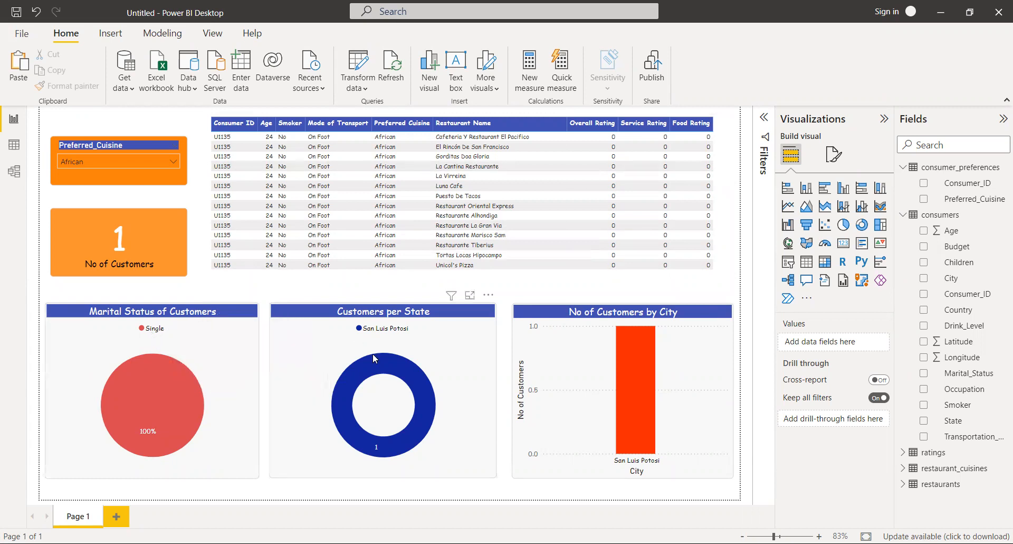
pyautogui.moveTo(378, 359)
pyautogui.moveTo(656, 417)
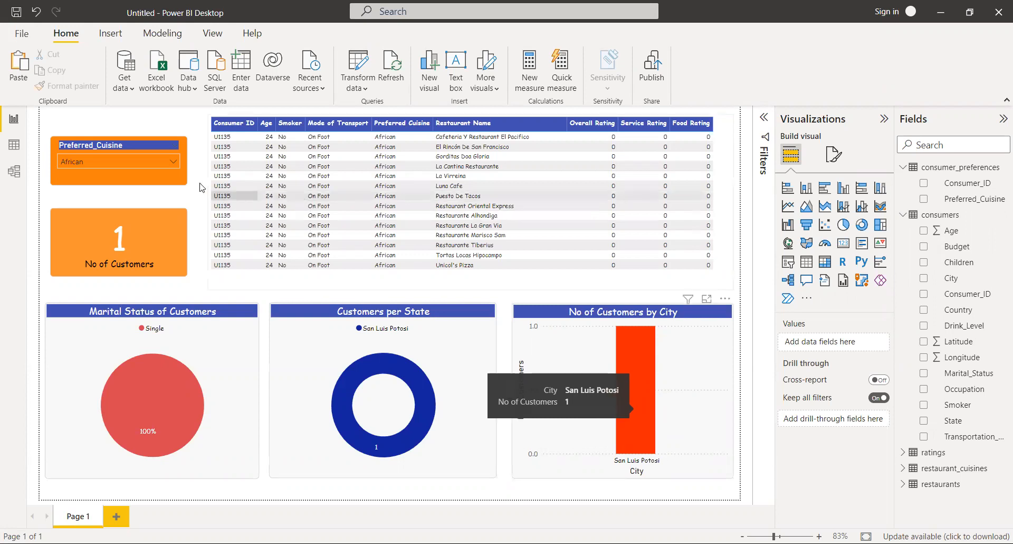
# Switch the Preferred_Cuisine slicer's filter to Bar and inspect the Marital Status of Customers pie chart.
pyautogui.click(168, 165)
pyautogui.scroll(-3, 144, 219)
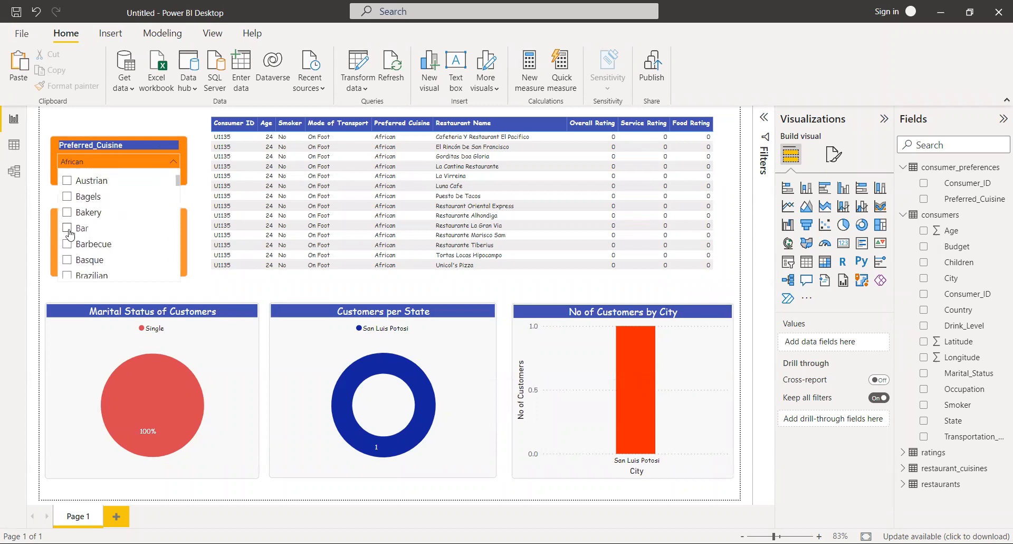
pyautogui.click(68, 230)
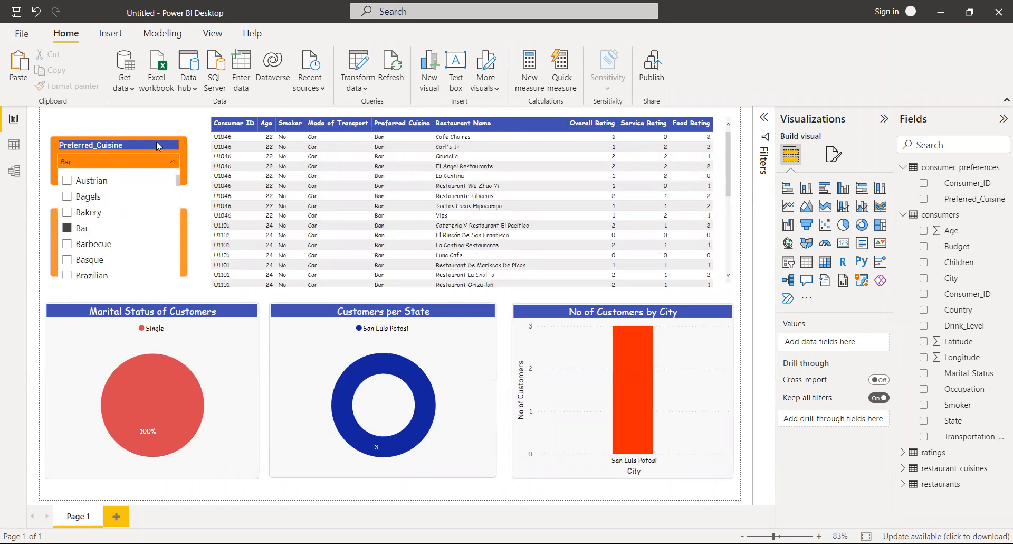
pyautogui.click(102, 124)
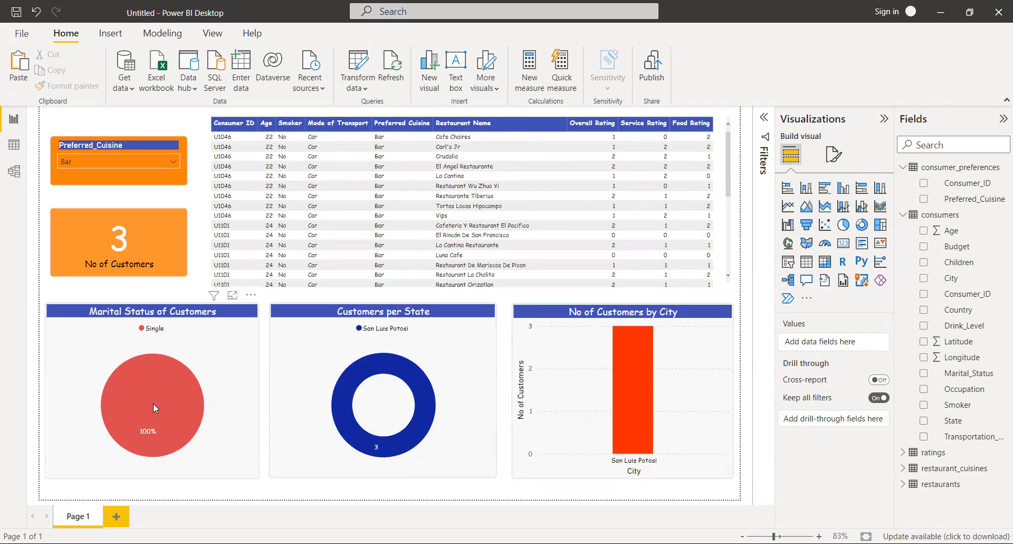
pyautogui.moveTo(153, 403)
# Reduce the No of Customers card's height and move it down to just above the Marital Status of Customers chart.
pyautogui.click(126, 217)
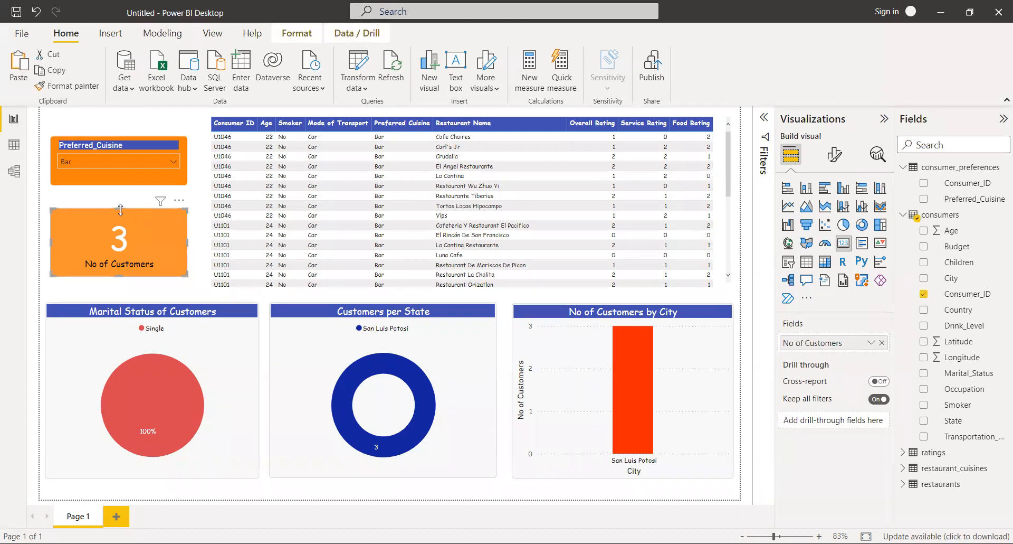
pyautogui.moveTo(120, 210); pyautogui.dragTo(139, 255)
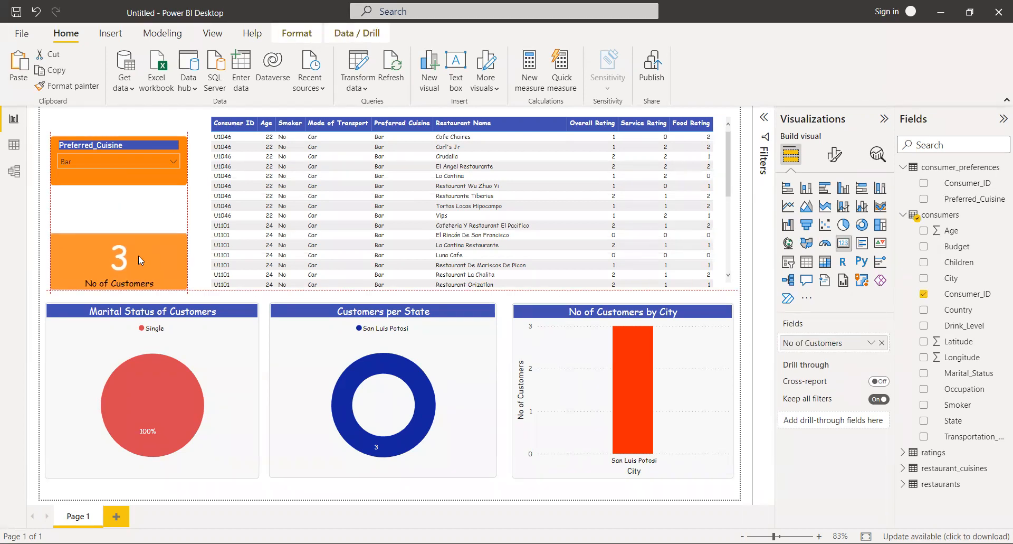
pyautogui.click(144, 202)
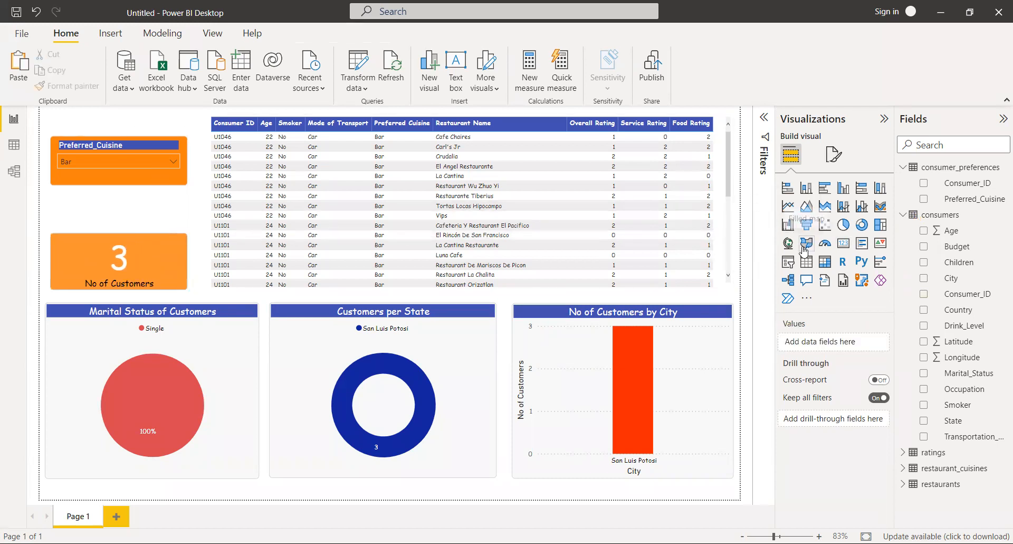
# Add a slicer for the State field of the consumers table and display it as a dropdown.
pyautogui.click(788, 262)
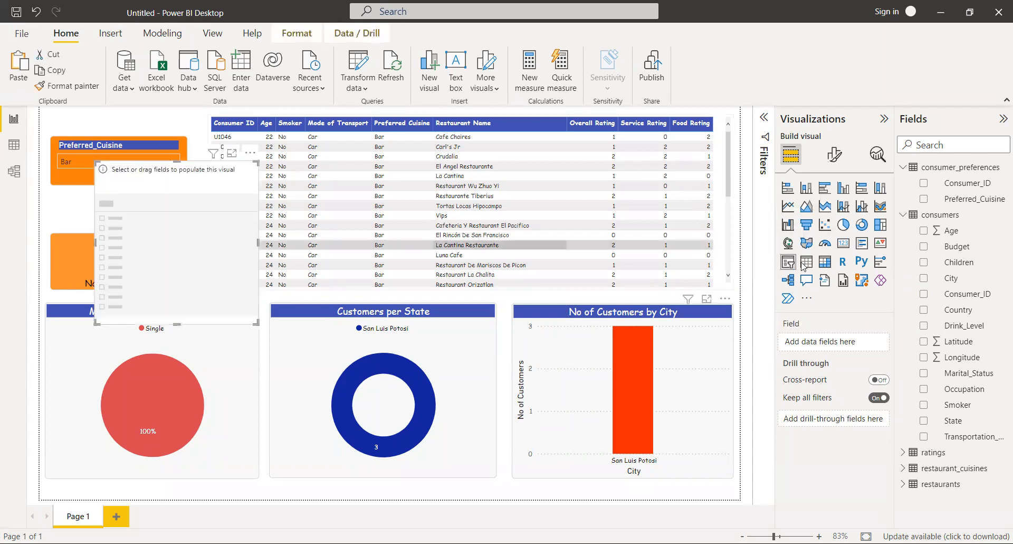
pyautogui.click(924, 420)
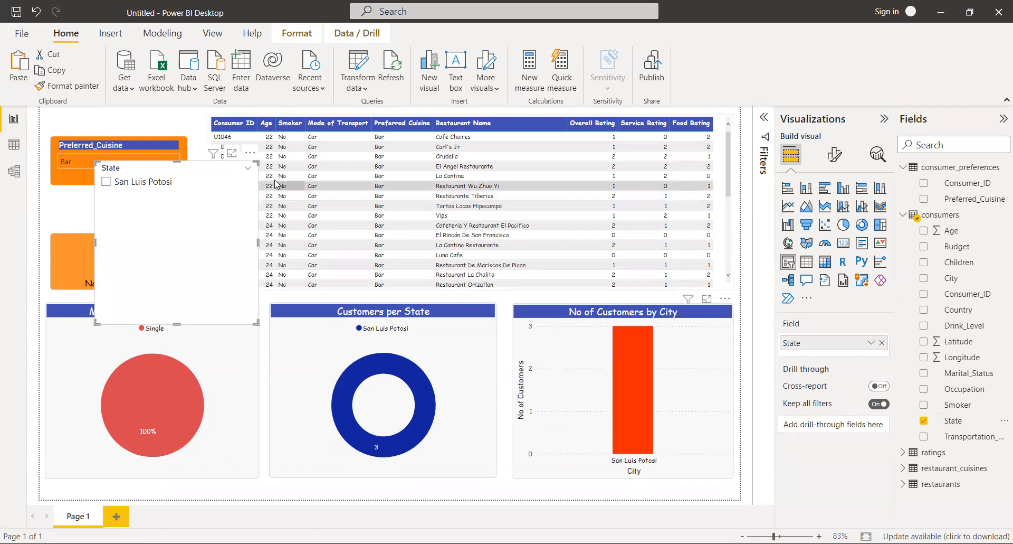
pyautogui.click(248, 169)
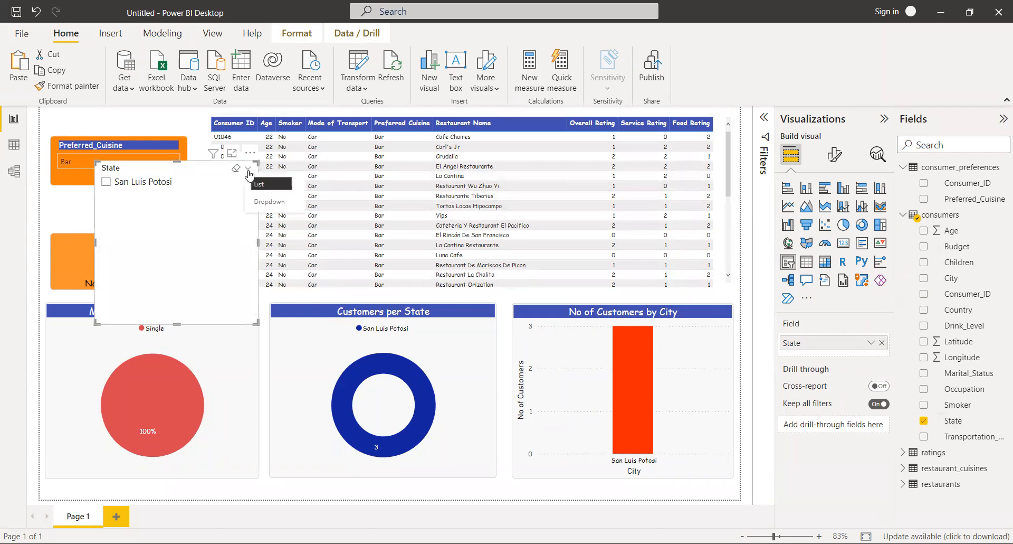
pyautogui.click(264, 203)
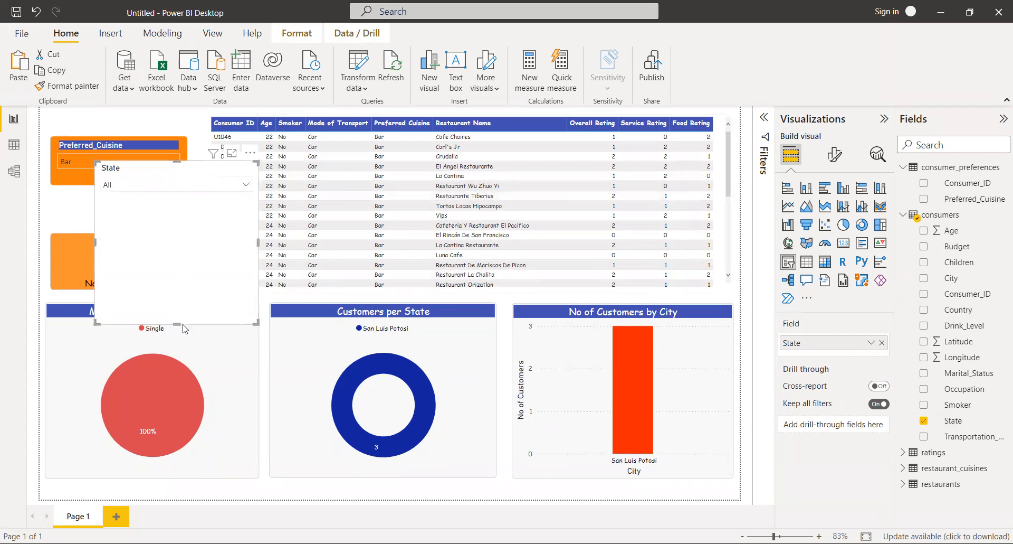
# Shrink the State slicer and fit it between the Preferred_Cuisine slicer and the No of Customers card.
pyautogui.moveTo(177, 323); pyautogui.dragTo(165, 211)
pyautogui.moveTo(258, 185); pyautogui.dragTo(121, 202)
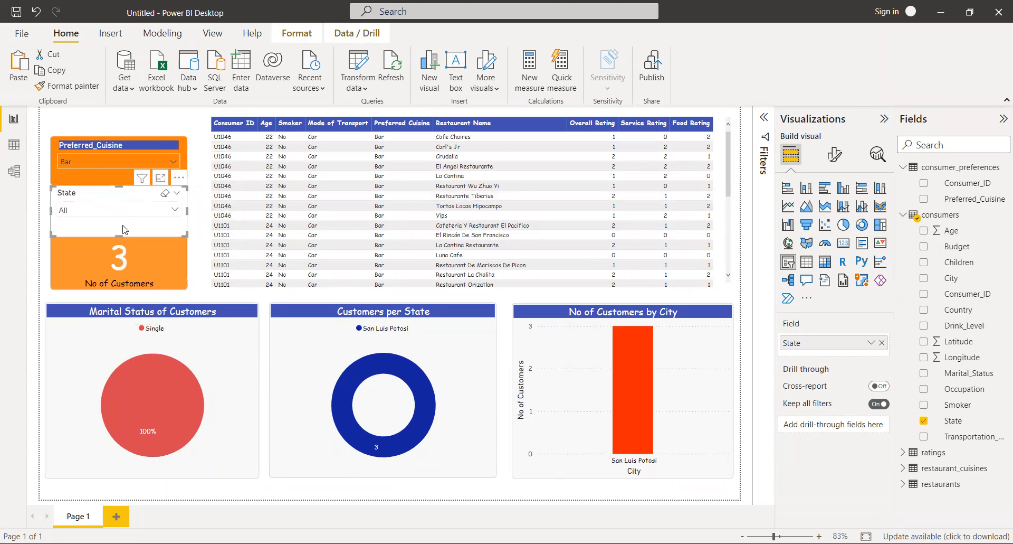
pyautogui.moveTo(120, 235); pyautogui.dragTo(120, 226)
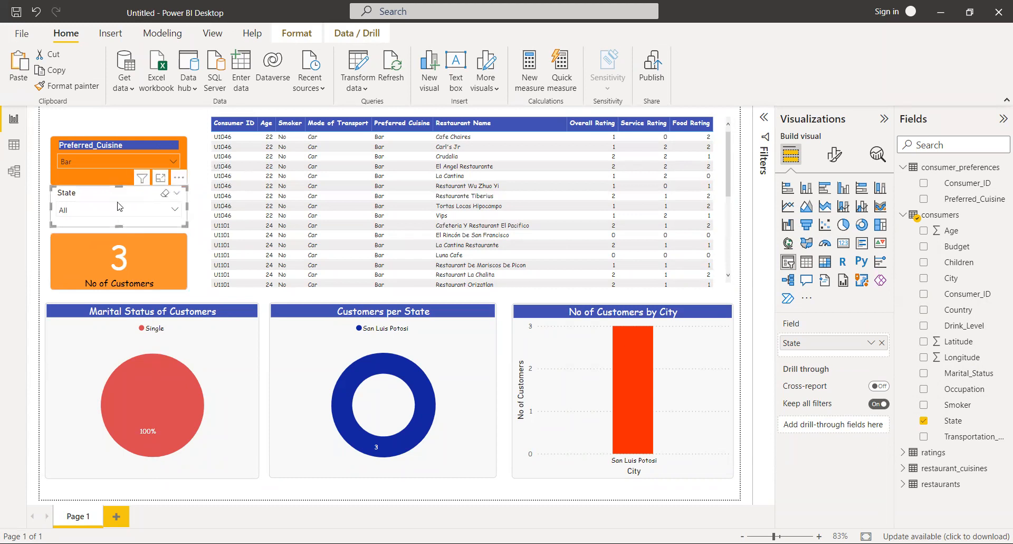
pyautogui.moveTo(117, 190); pyautogui.dragTo(119, 196)
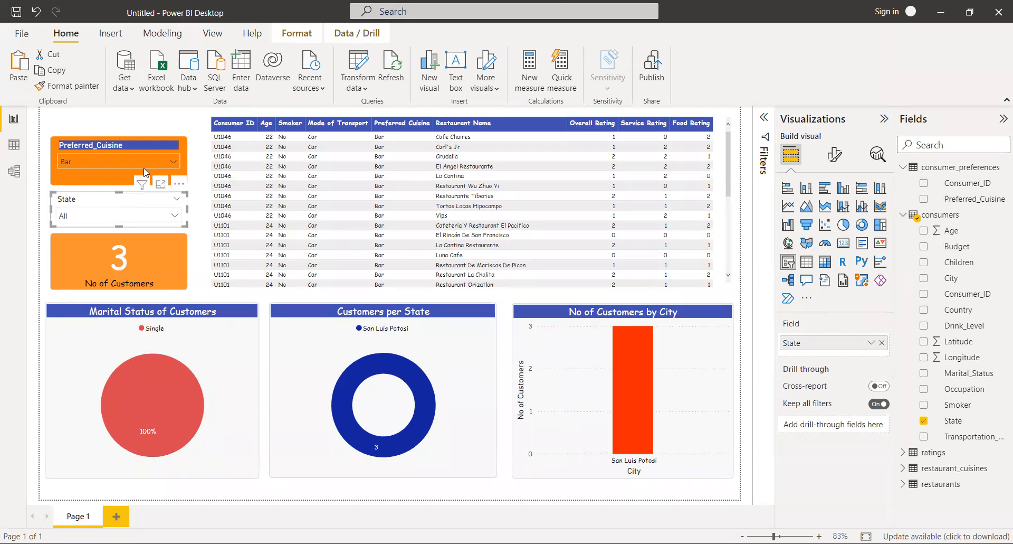
# Clear the Bar selection in the Preferred_Cuisine slicer so that all cuisines are included.
pyautogui.click(172, 158)
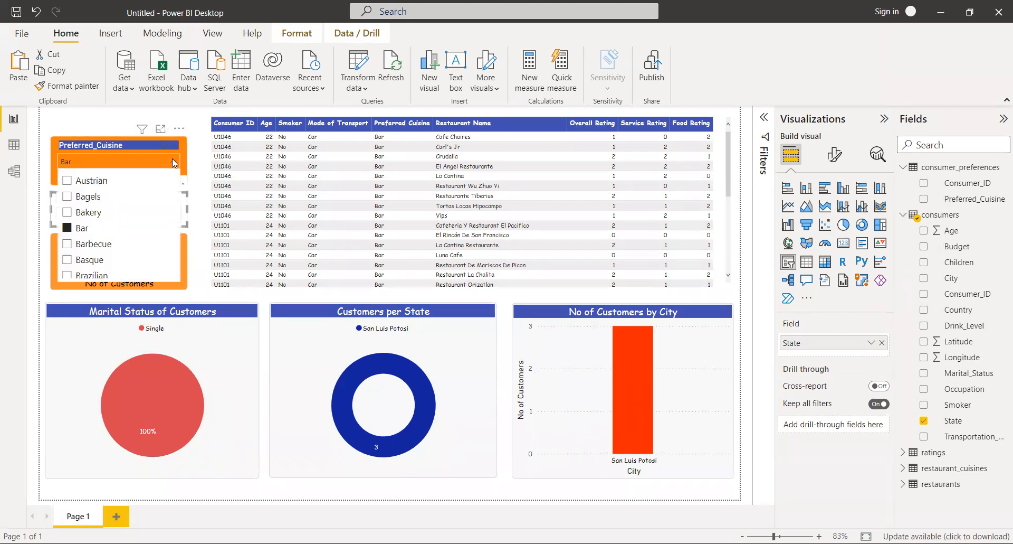
pyautogui.click(68, 230)
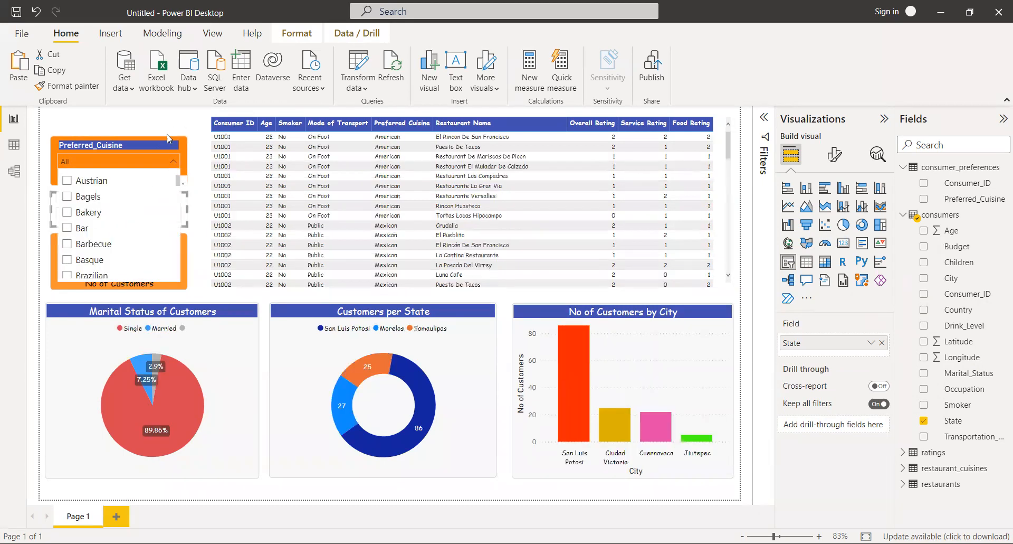
pyautogui.click(91, 128)
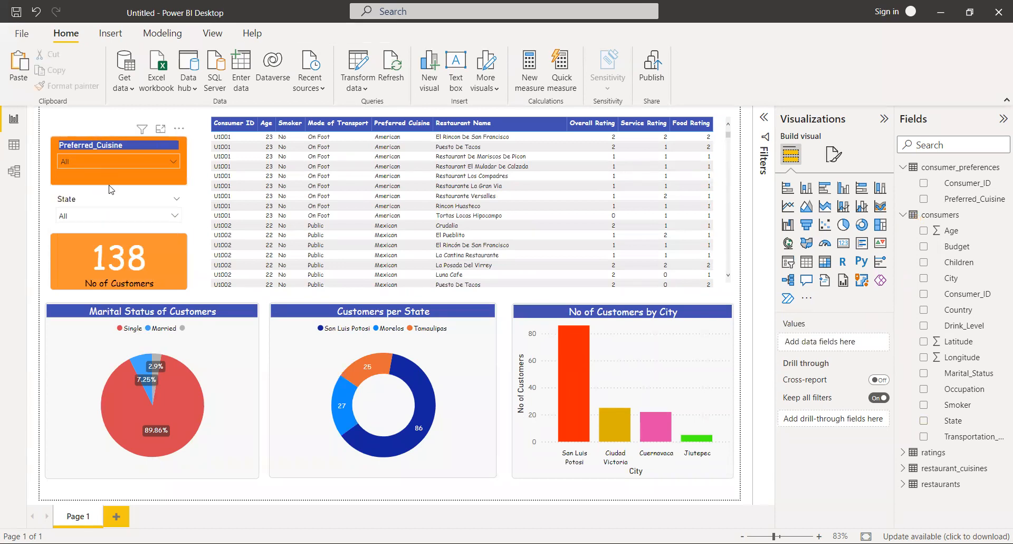
# Filter the report to San Luis Potosi with the State slicer.
pyautogui.click(126, 217)
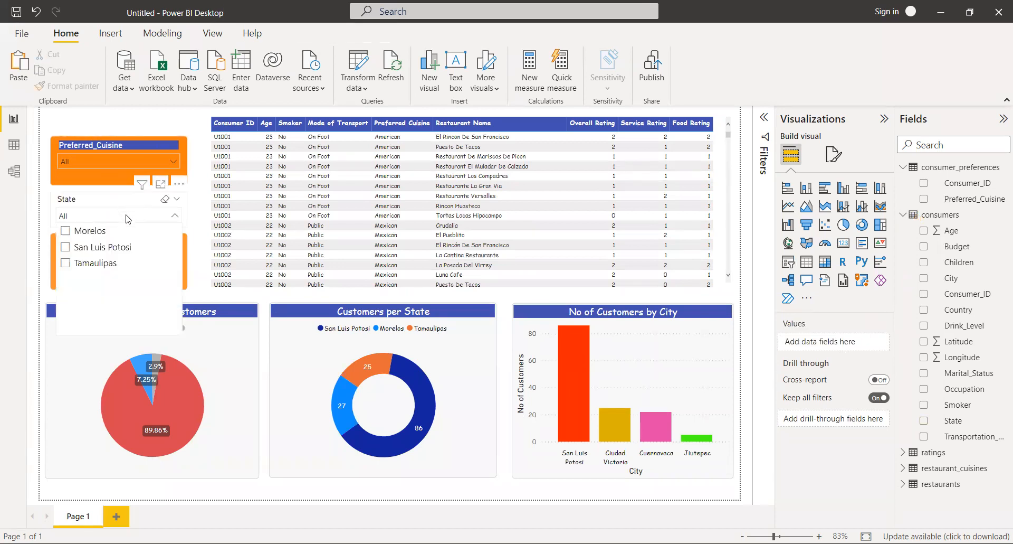
pyautogui.click(66, 248)
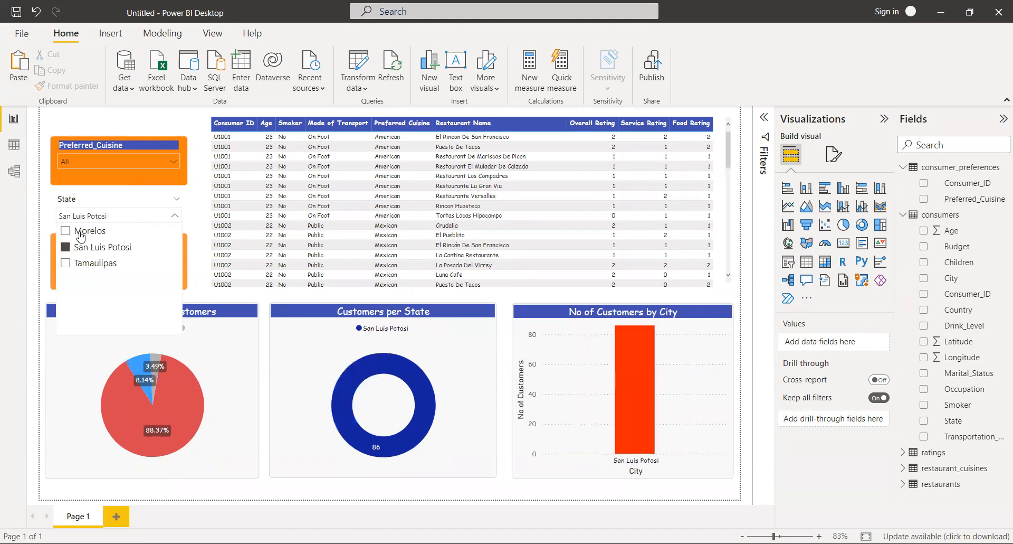
pyautogui.click(46, 203)
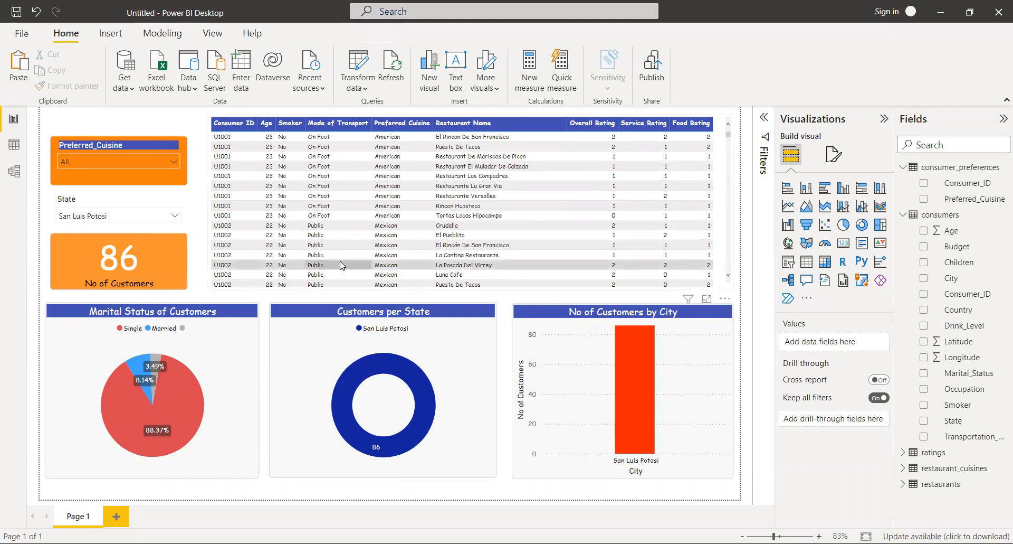
# Examine the filtered consumer and restaurant rows in the table and the Married slice of the Marital Status of Customers chart.
pyautogui.scroll(-8, 342, 266)
pyautogui.scroll(8, 342, 265)
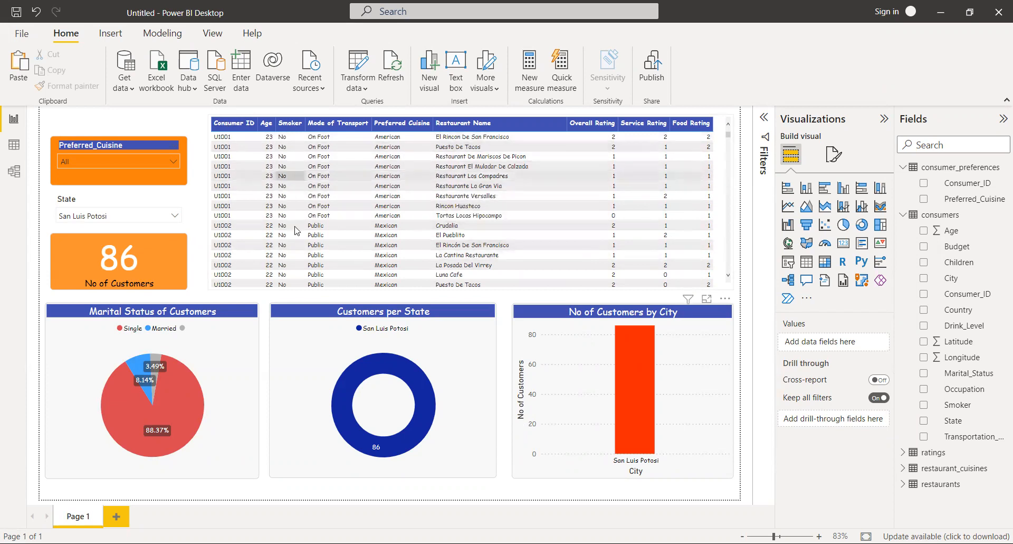
pyautogui.scroll(-3, 304, 253)
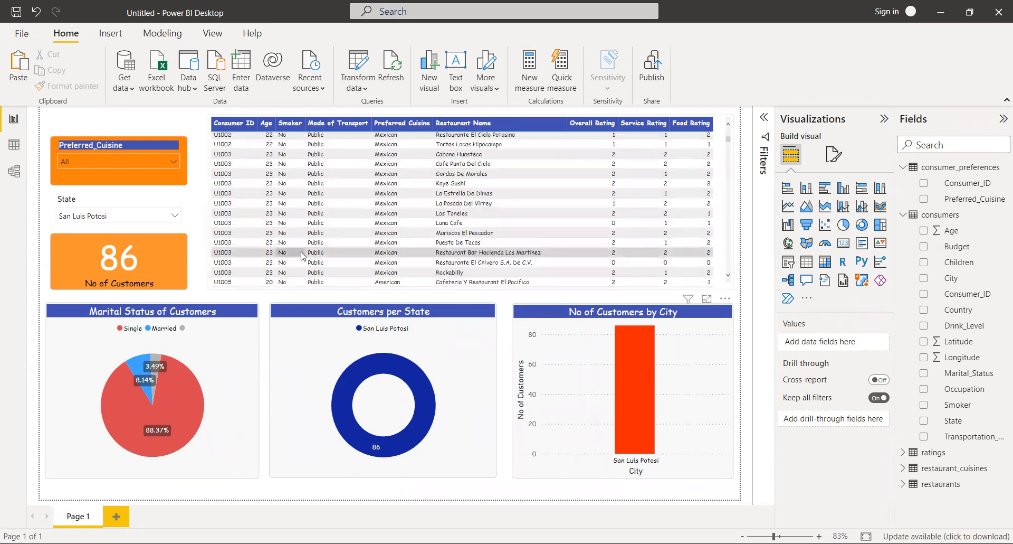
pyautogui.scroll(-2, 333, 209)
pyautogui.scroll(-5, 333, 210)
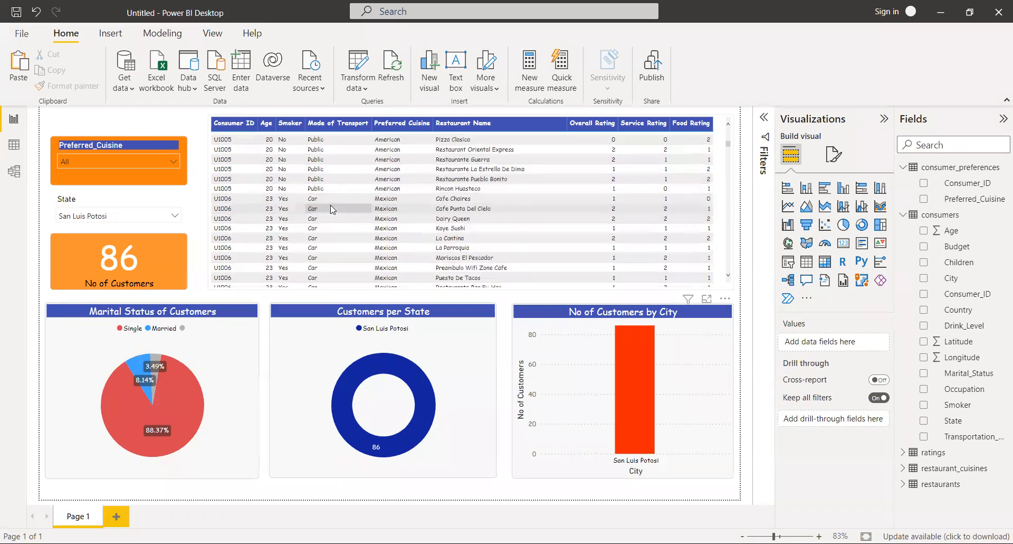
pyautogui.scroll(-5, 406, 248)
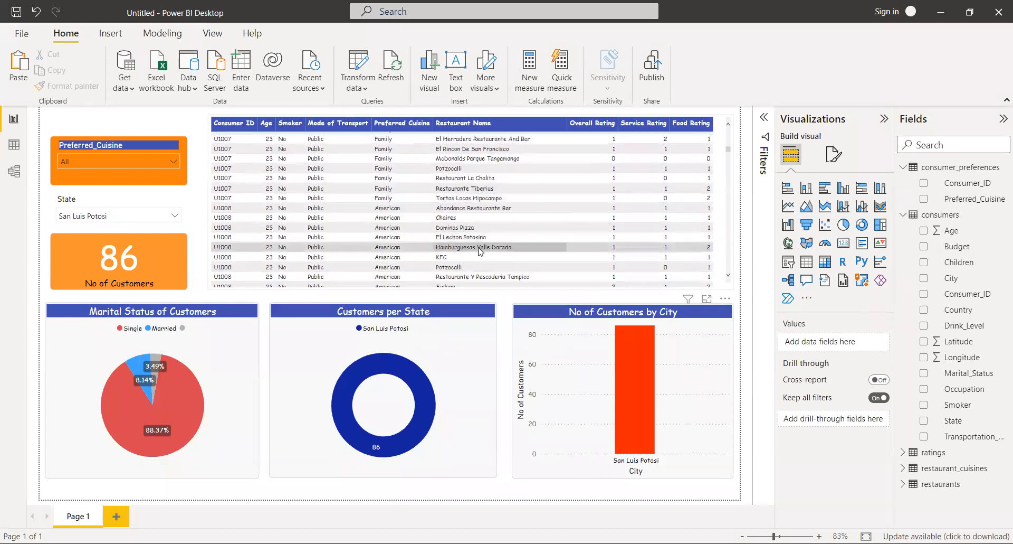
pyautogui.scroll(-5, 480, 251)
pyautogui.scroll(-1, 480, 251)
pyautogui.scroll(8, 481, 251)
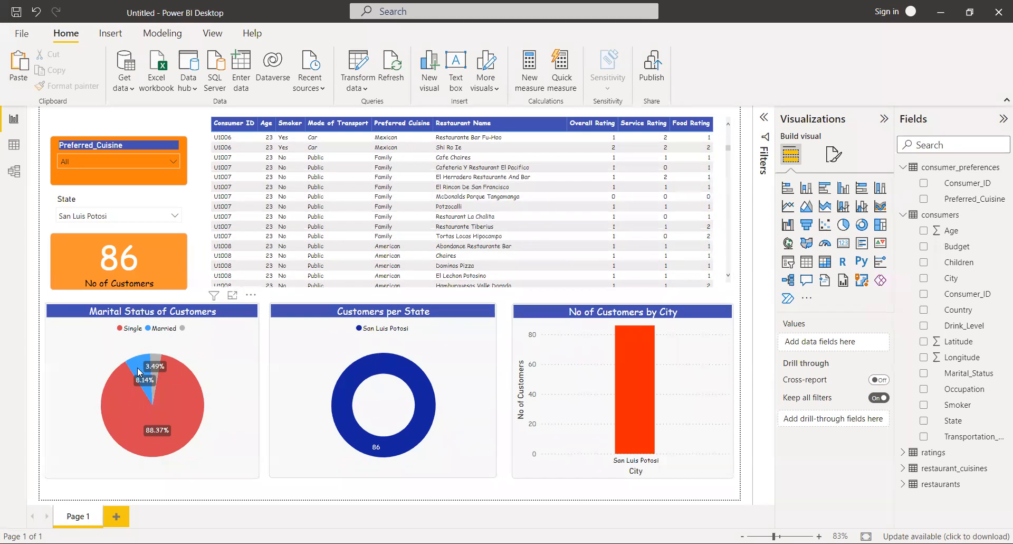
pyautogui.moveTo(138, 372)
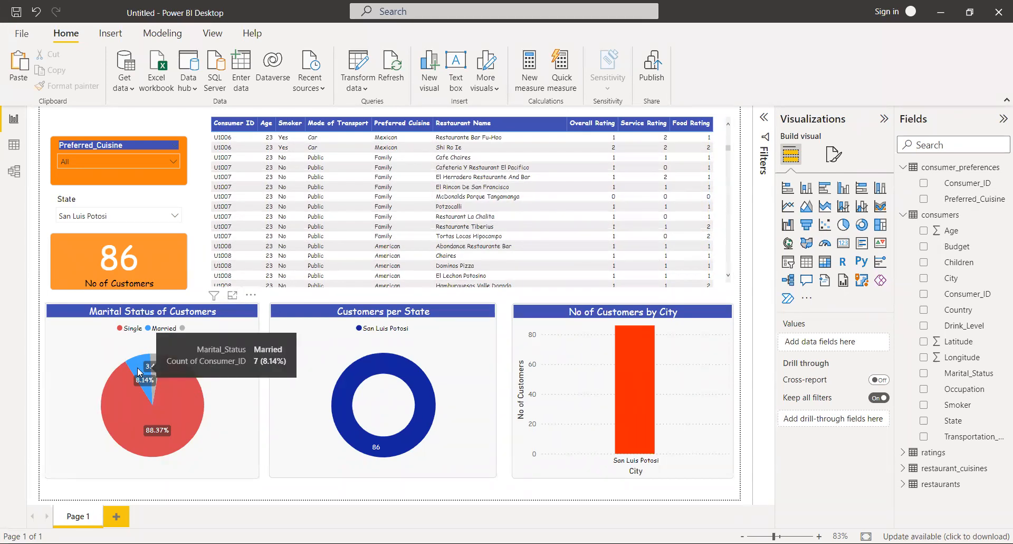